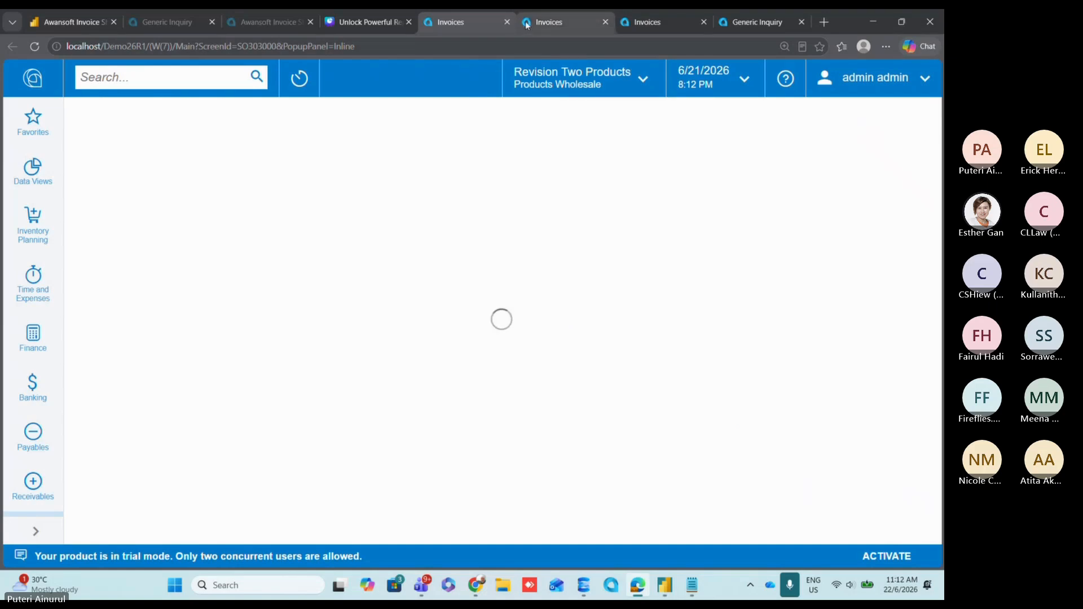
Step: Inspect the element properties of the Reference Nbr. field on the ABC Studios invoice
mouse_move(536, 23)
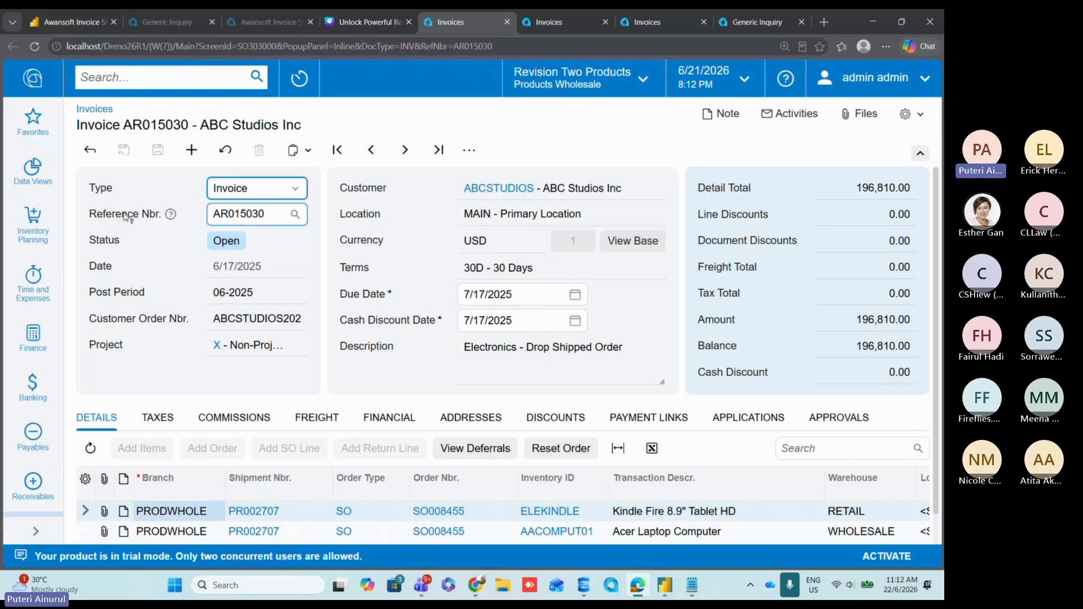
ctrl+alt+click(126, 217)
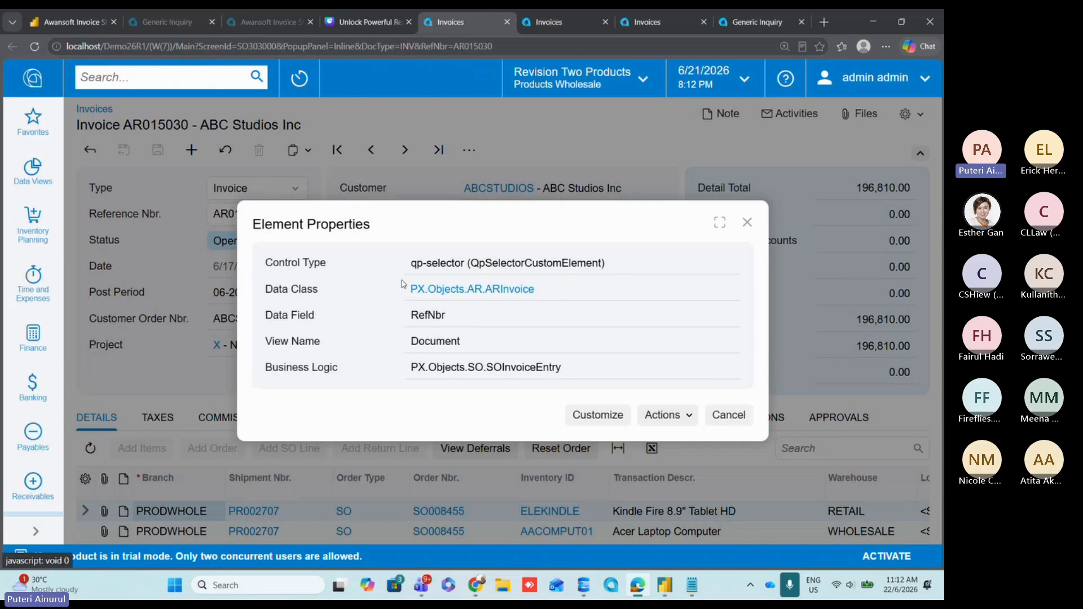
click(746, 224)
Step: Review the results grid fields of the Awansoft-SOInvoice generic inquiry and view the inquiry's output
click(737, 22)
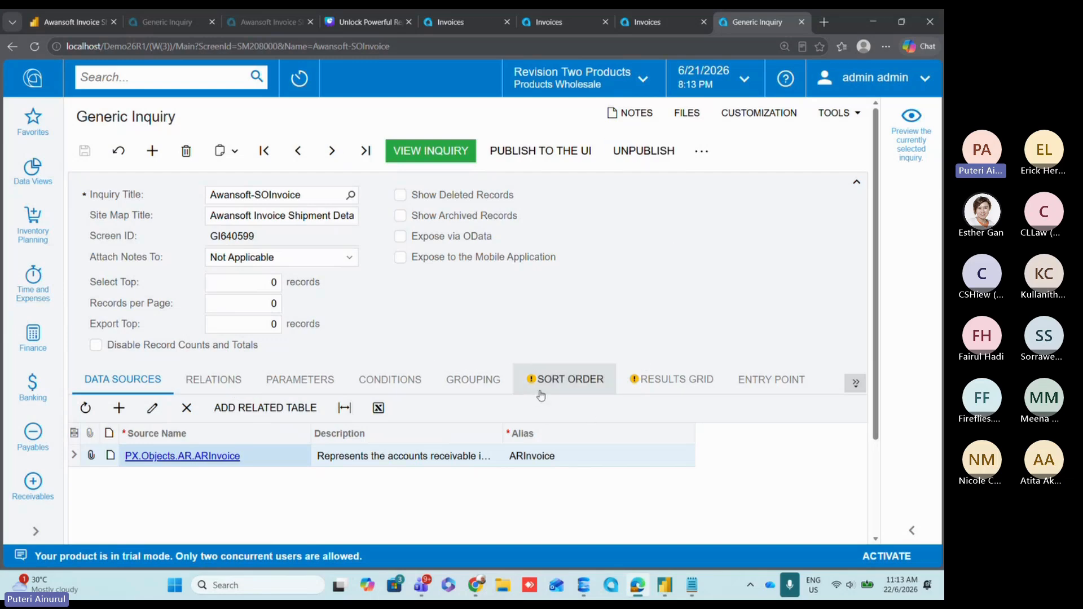
click(676, 379)
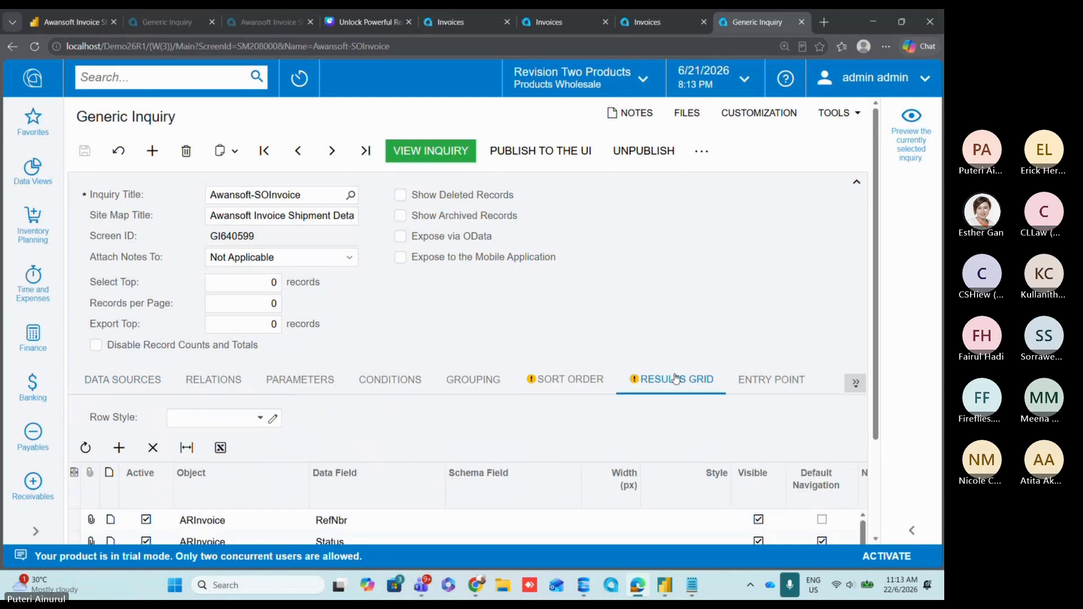
scroll(510, 423, down, 3)
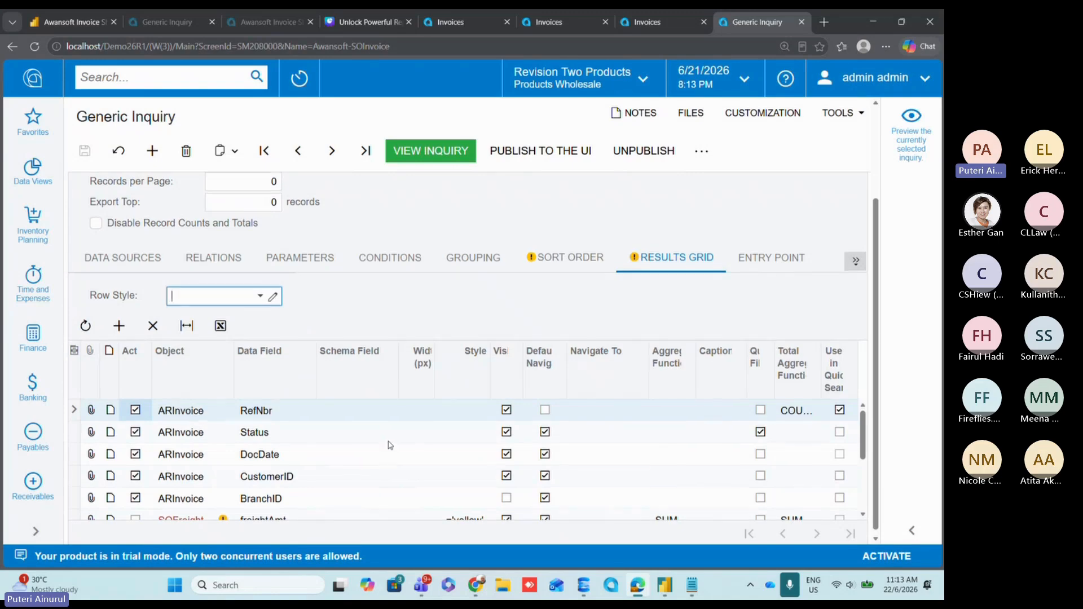
scroll(387, 442, up, 3)
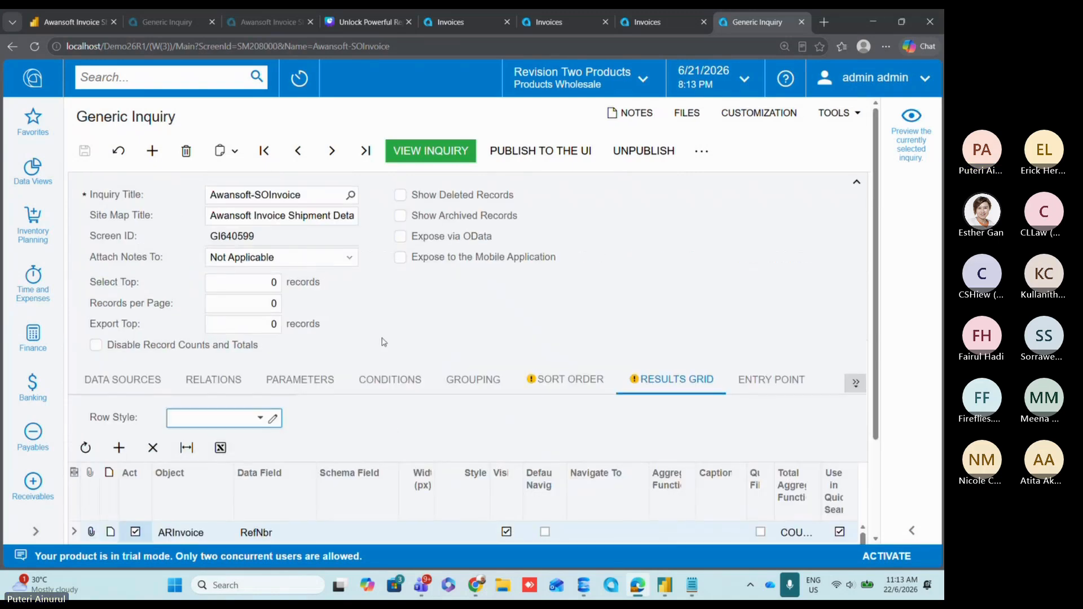
click(429, 150)
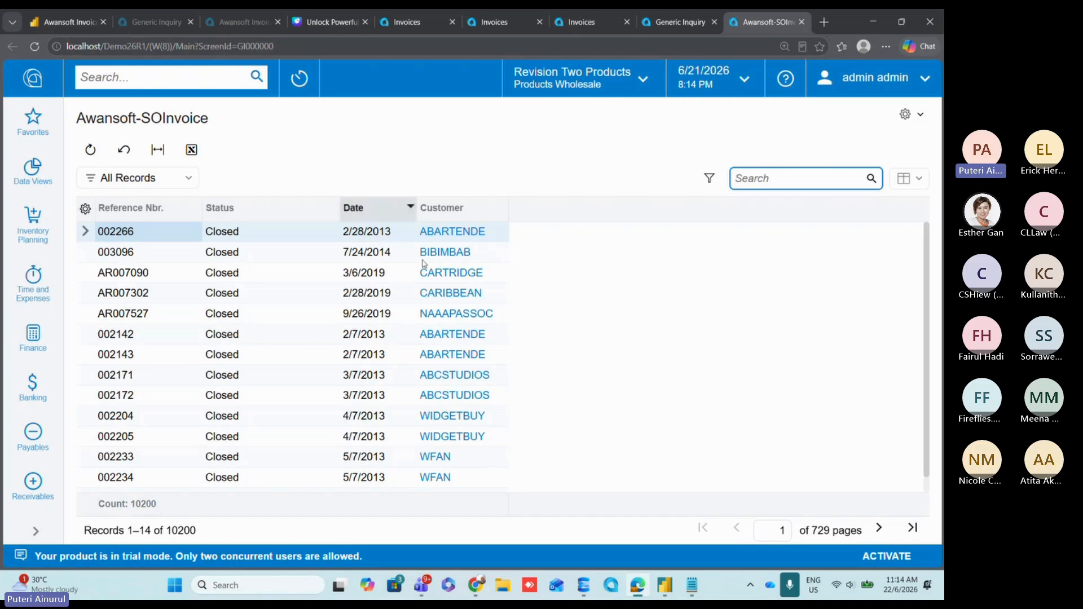
Step: Add a sort order line to the Awansoft-SOInvoice inquiry on ARInvoice.RefNbr in Descending order
click(676, 22)
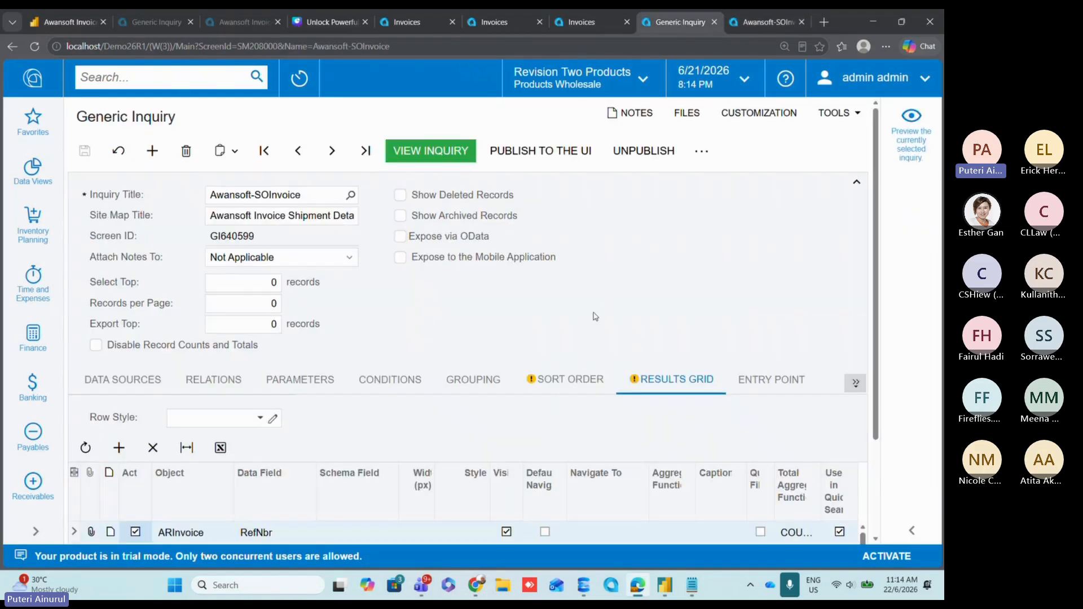
click(565, 396)
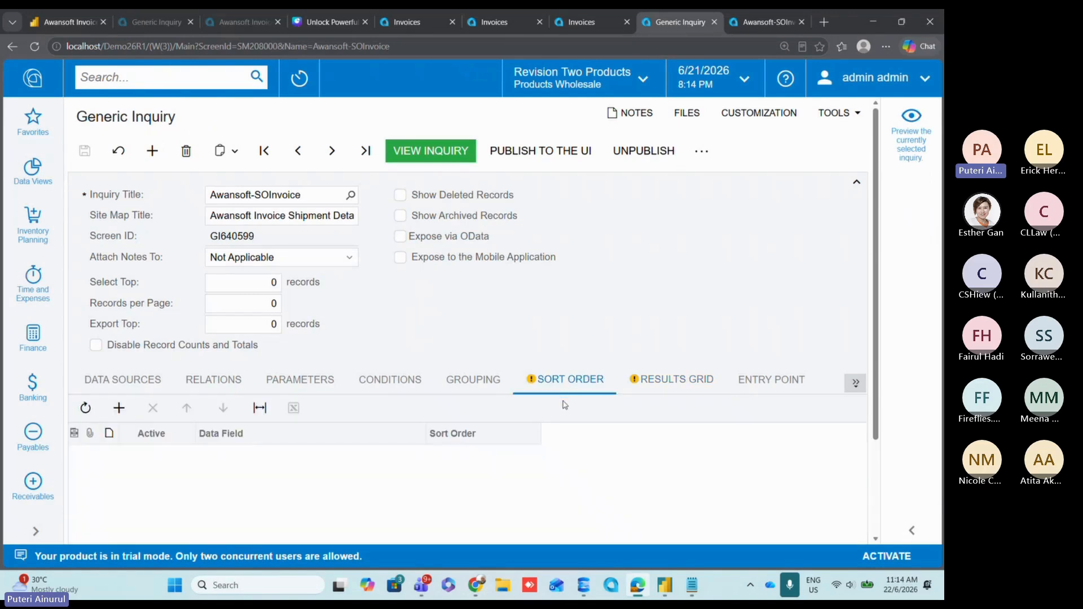
click(118, 408)
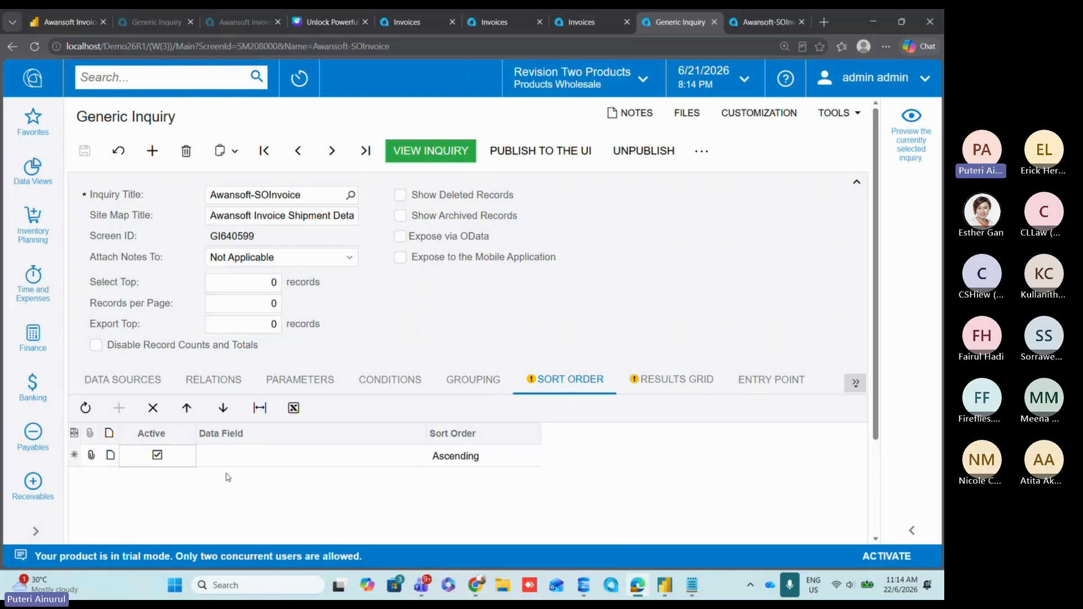
click(252, 464)
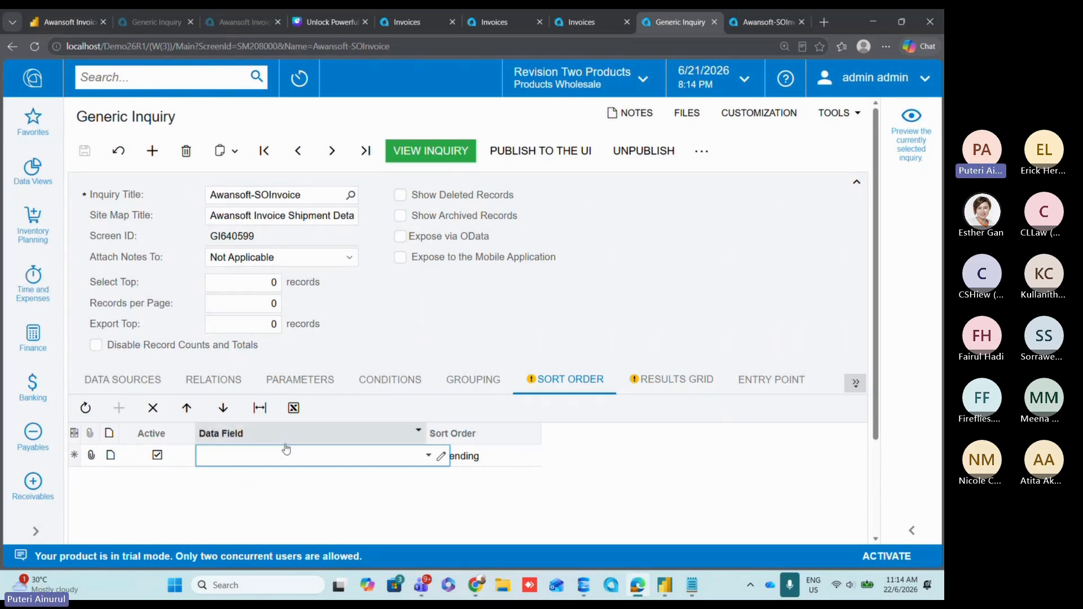
text(refnb)
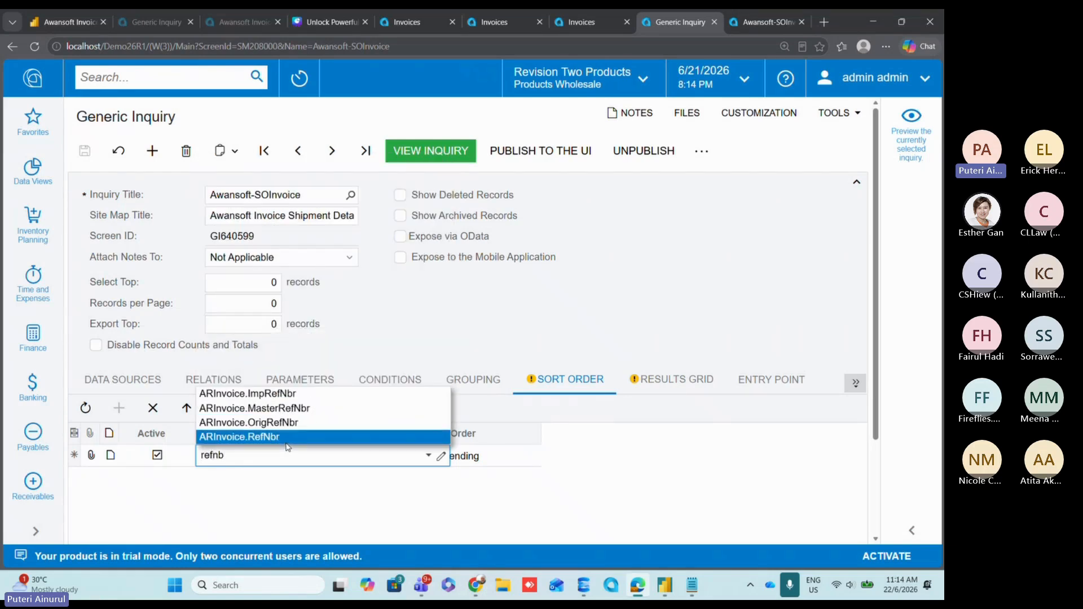
click(287, 440)
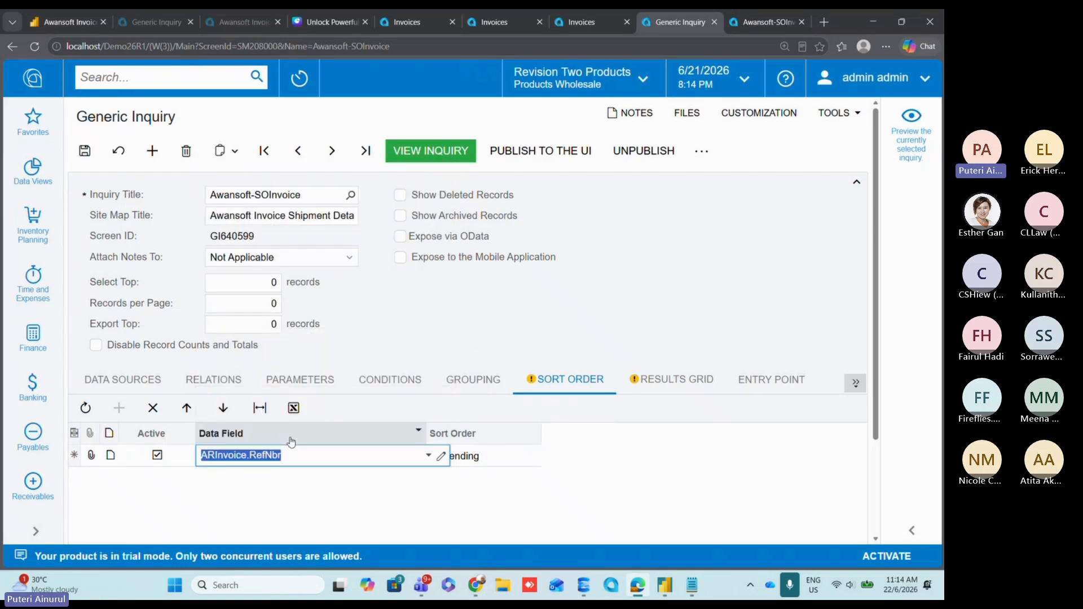
click(490, 461)
click(494, 461)
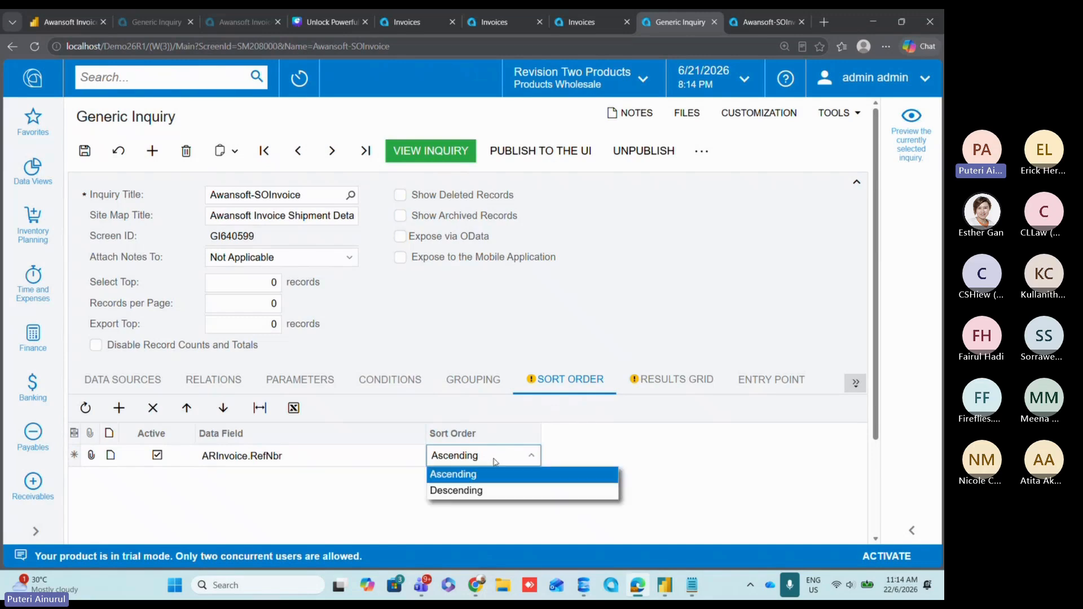
click(501, 490)
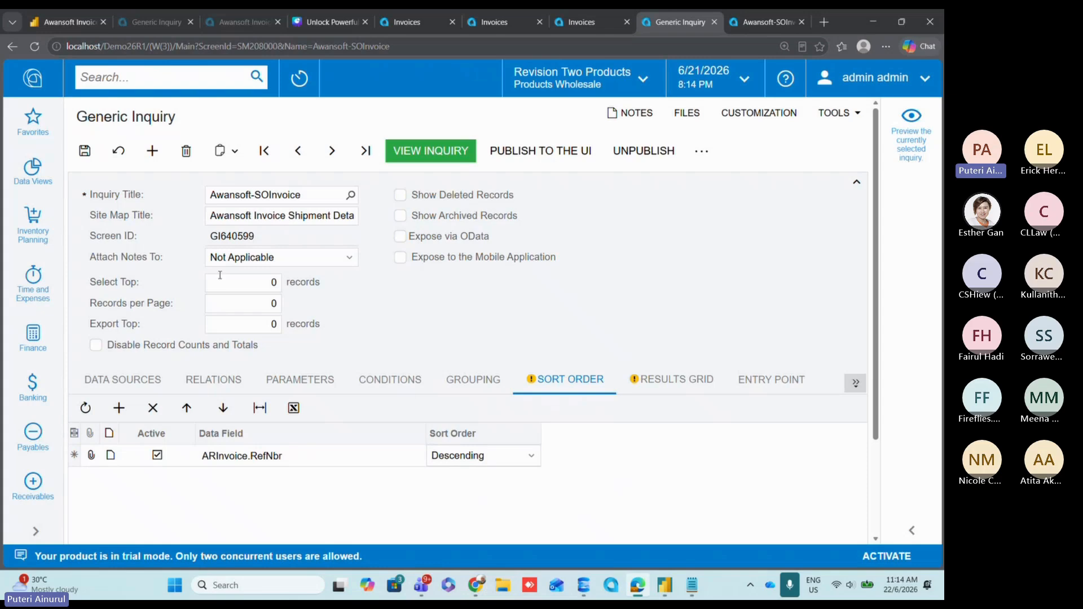
Step: Save the inquiry and view its output again, closing the earlier output page
click(85, 151)
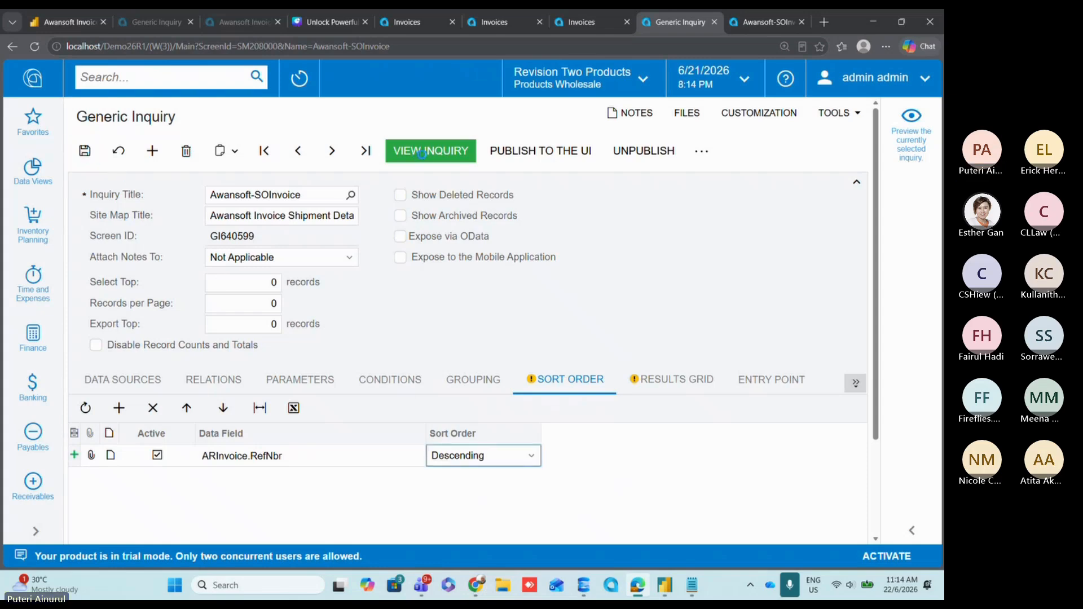
click(422, 153)
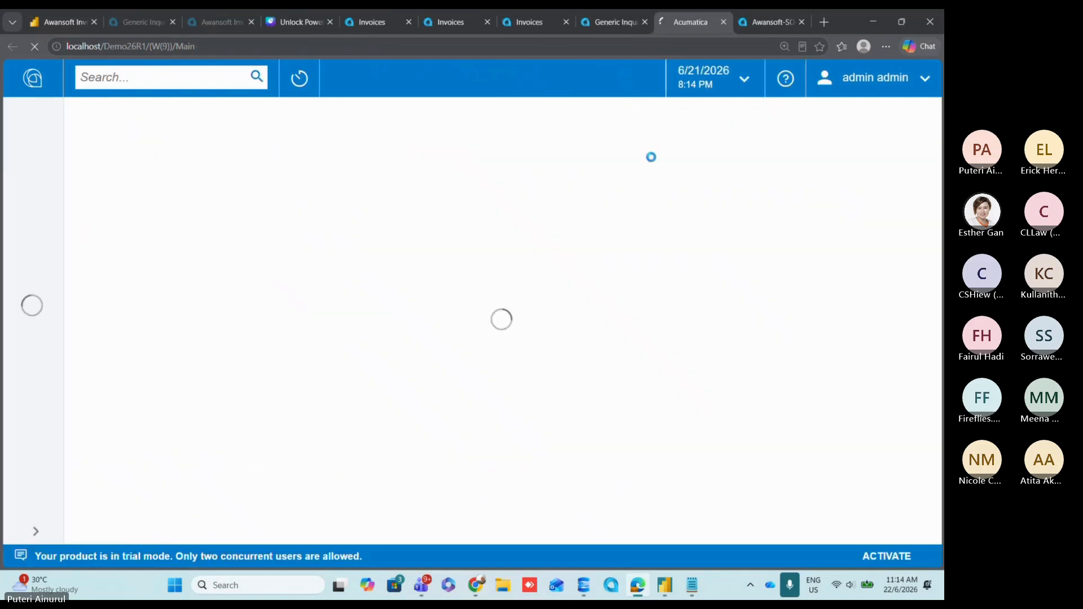
click(802, 22)
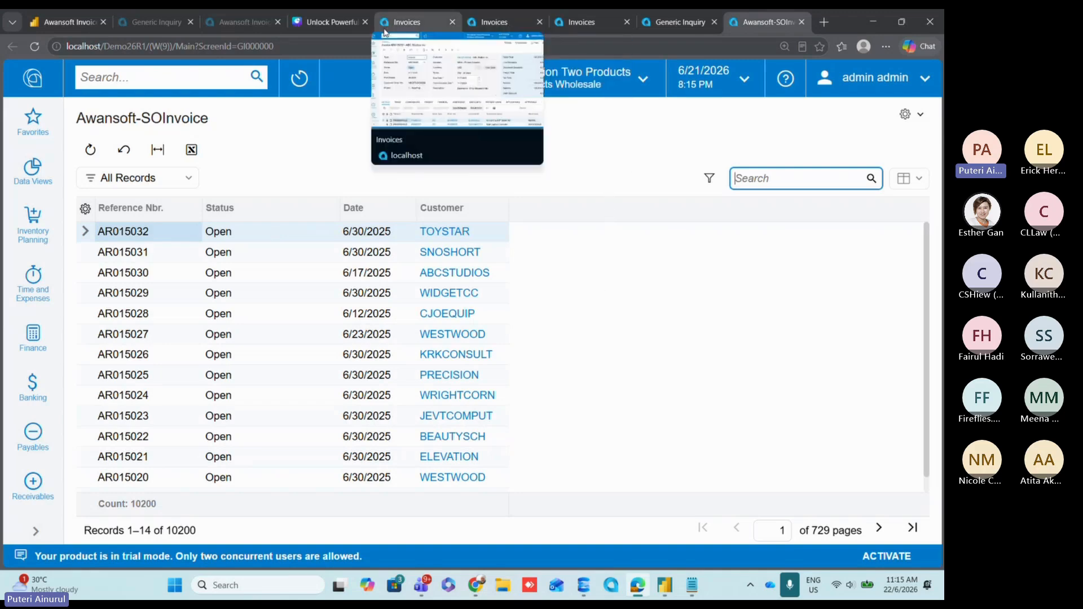
Step: Start adding a related table to the inquiry's ARInvoice data source
click(677, 22)
click(138, 379)
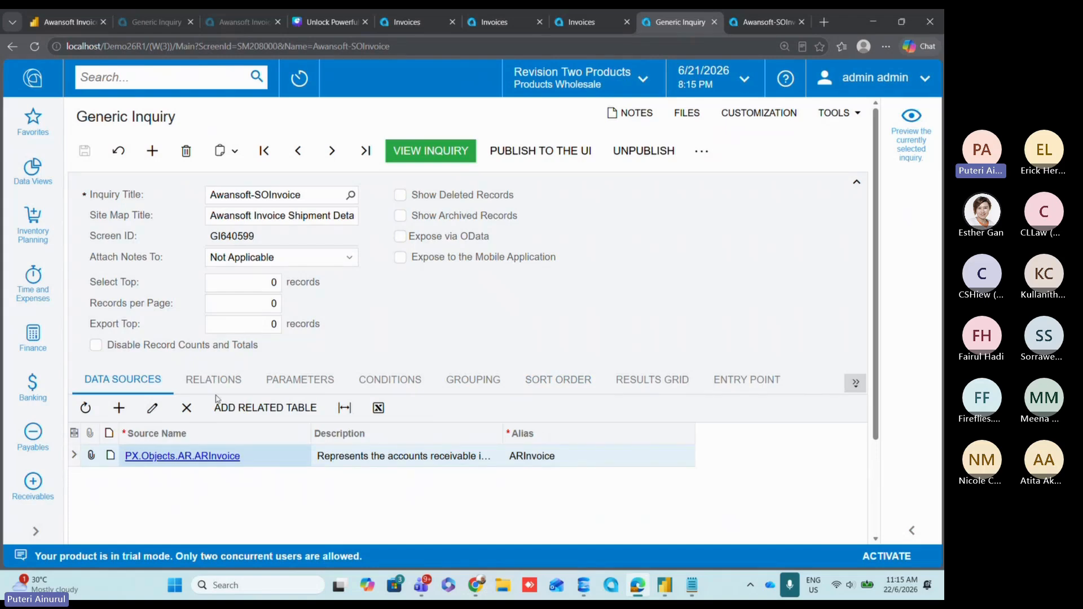
click(254, 407)
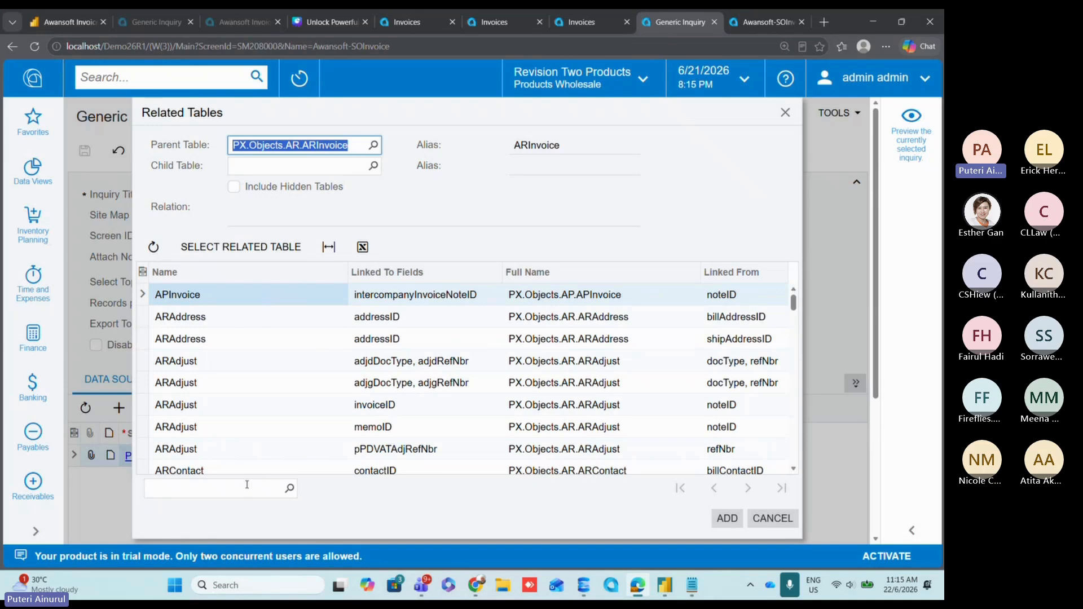
Step: Inspect the element properties of the Shipment Nbr. column in the invoice's freight details
click(594, 25)
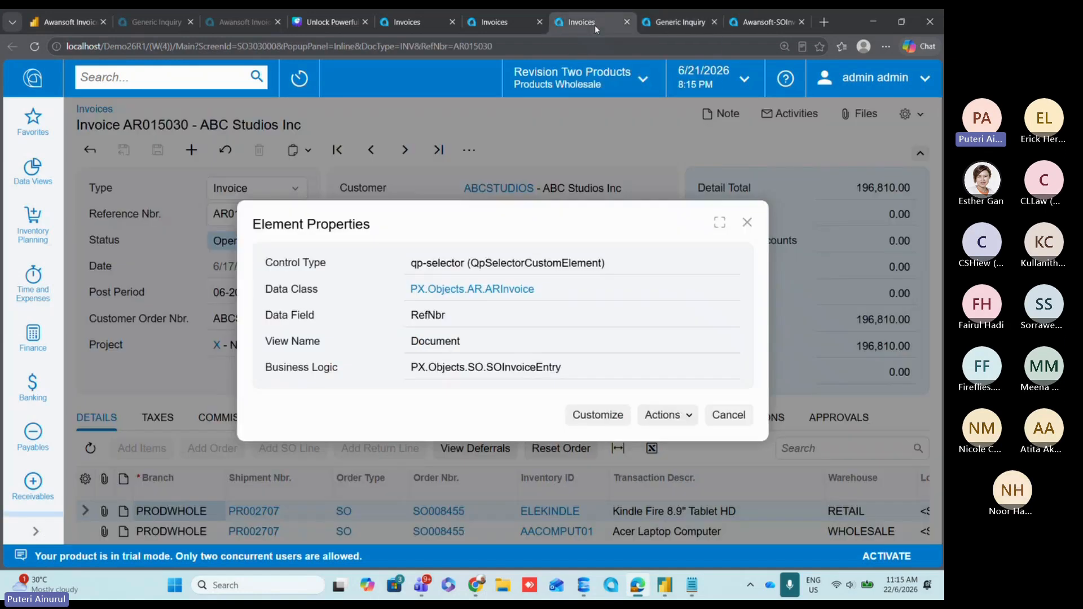
click(747, 222)
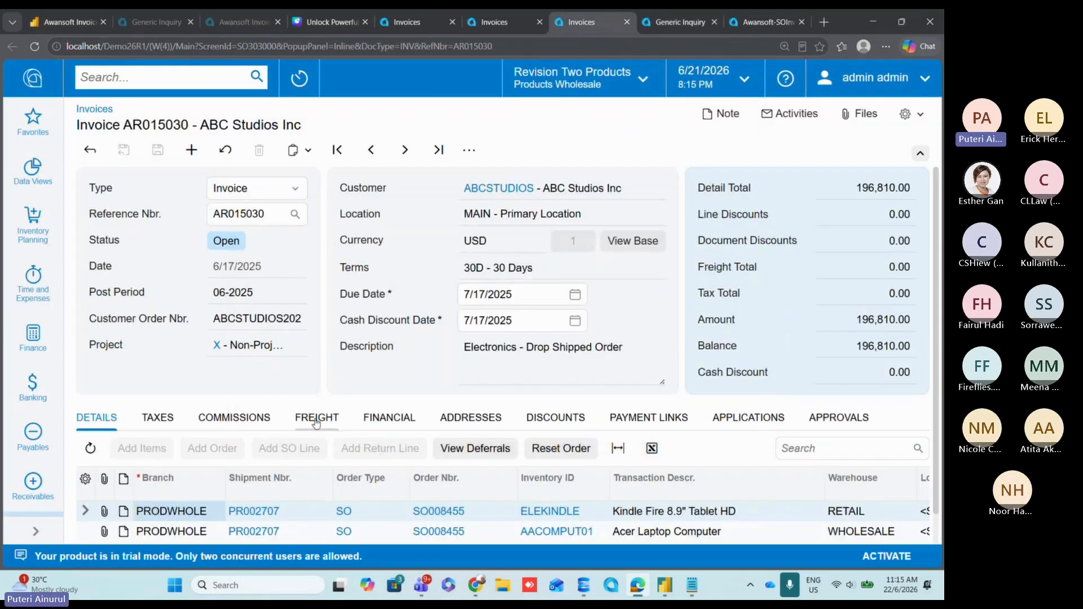
click(317, 420)
scroll(320, 426, down, 1)
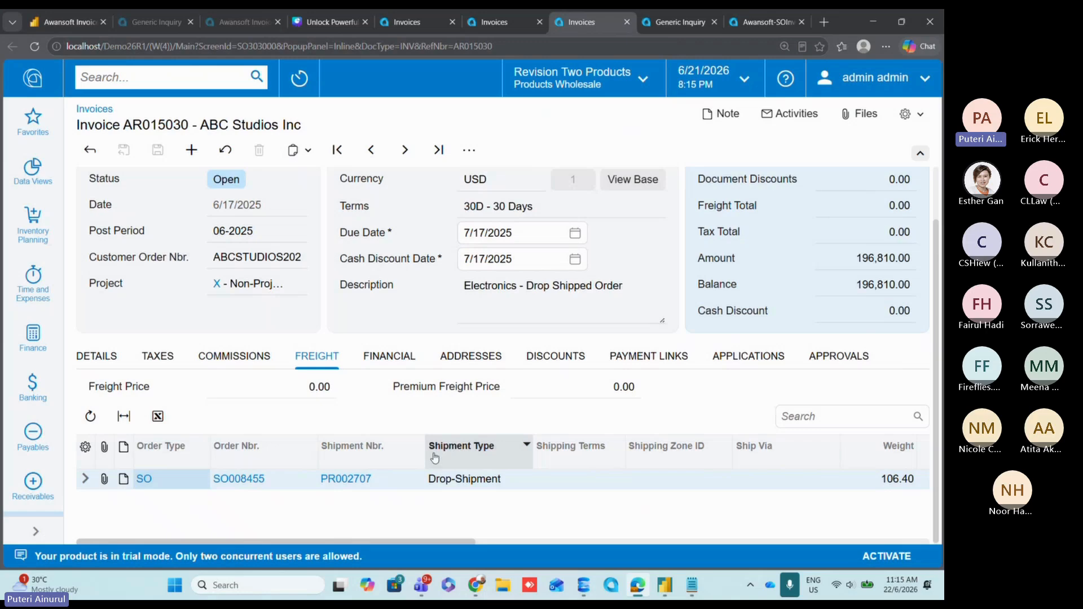
click(364, 449)
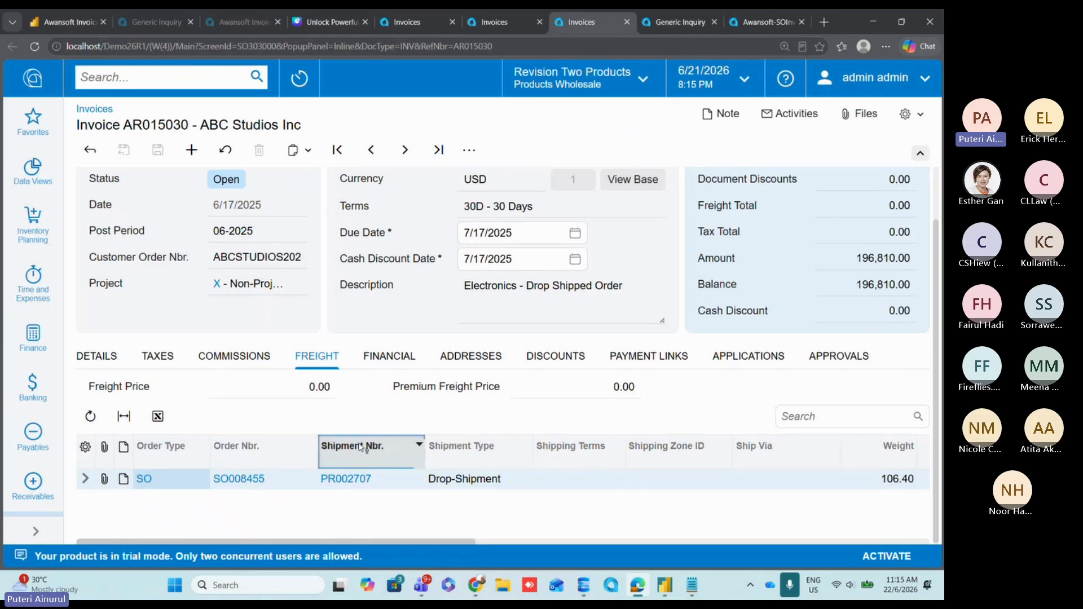
ctrl+alt+click(358, 450)
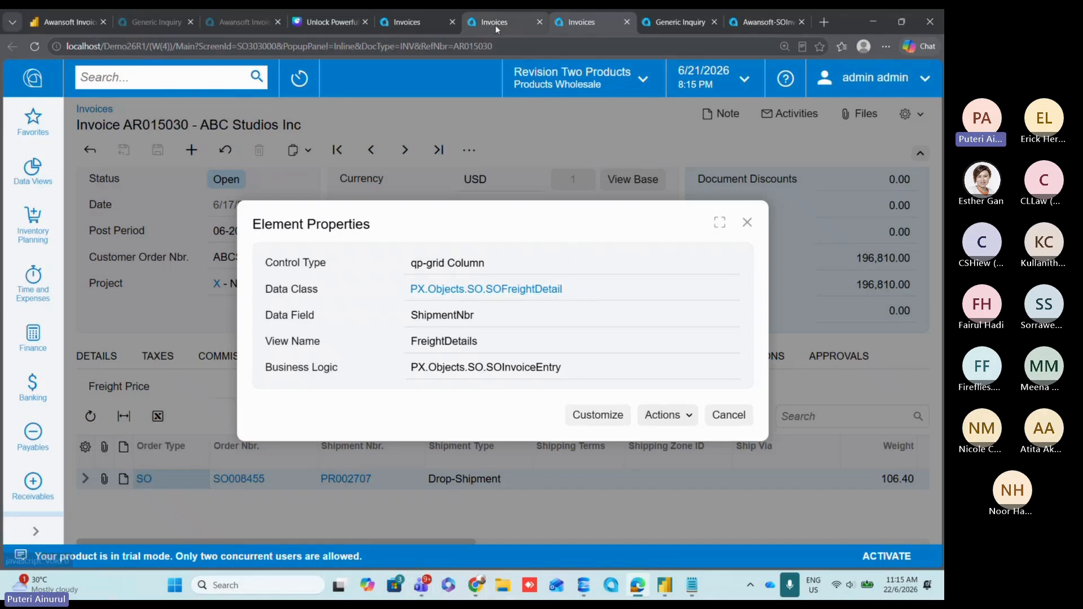
Step: Search the related tables for "fre" and add SOFreightDetail as the child table of ARInvoice
click(677, 27)
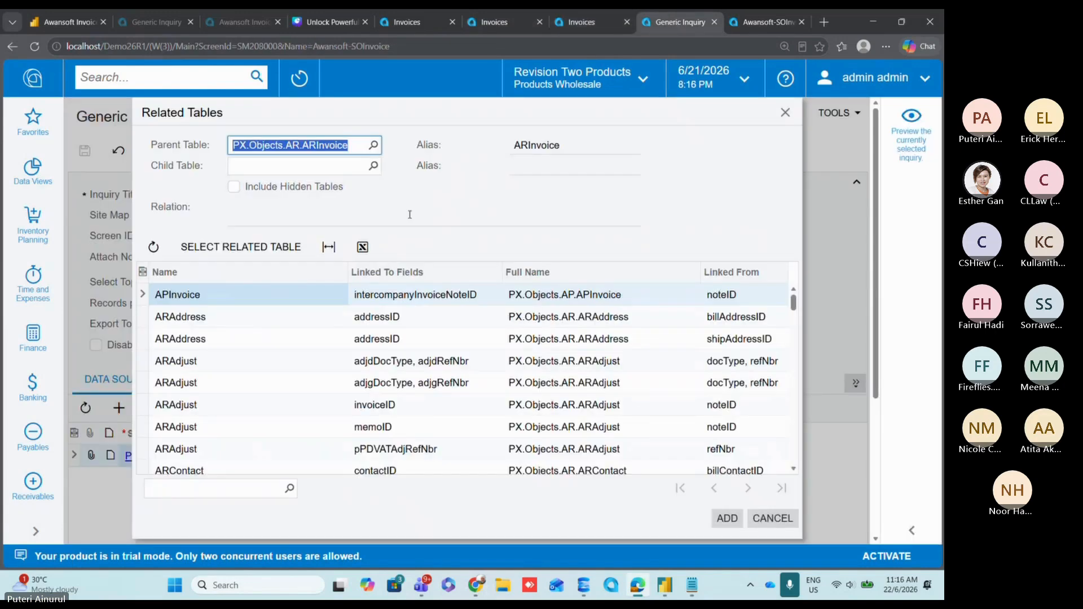
click(210, 488)
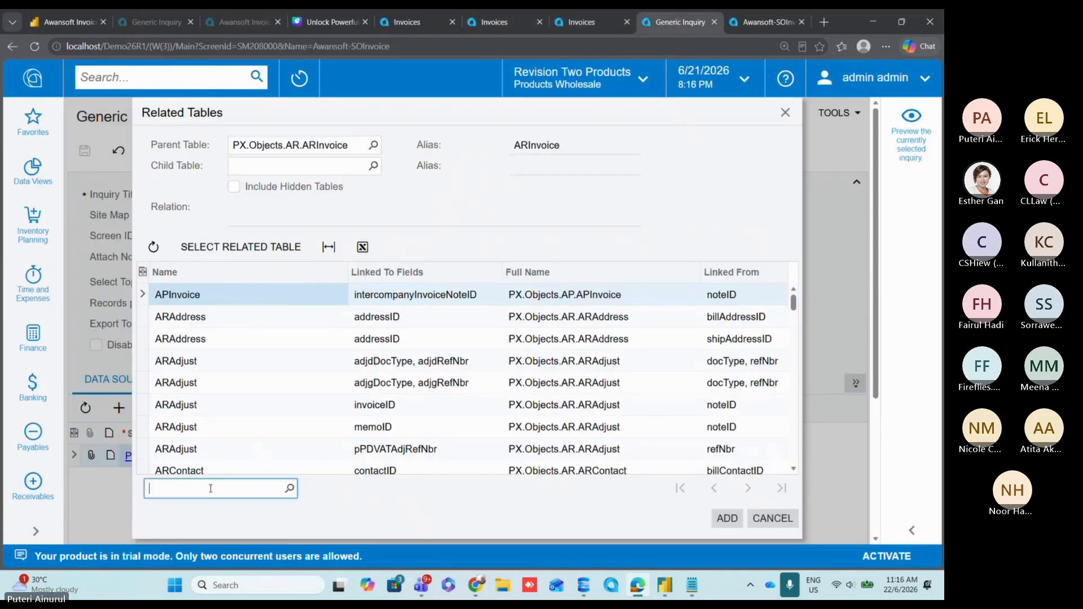
text(s)
key(BackSpace)
key(BackSpace)
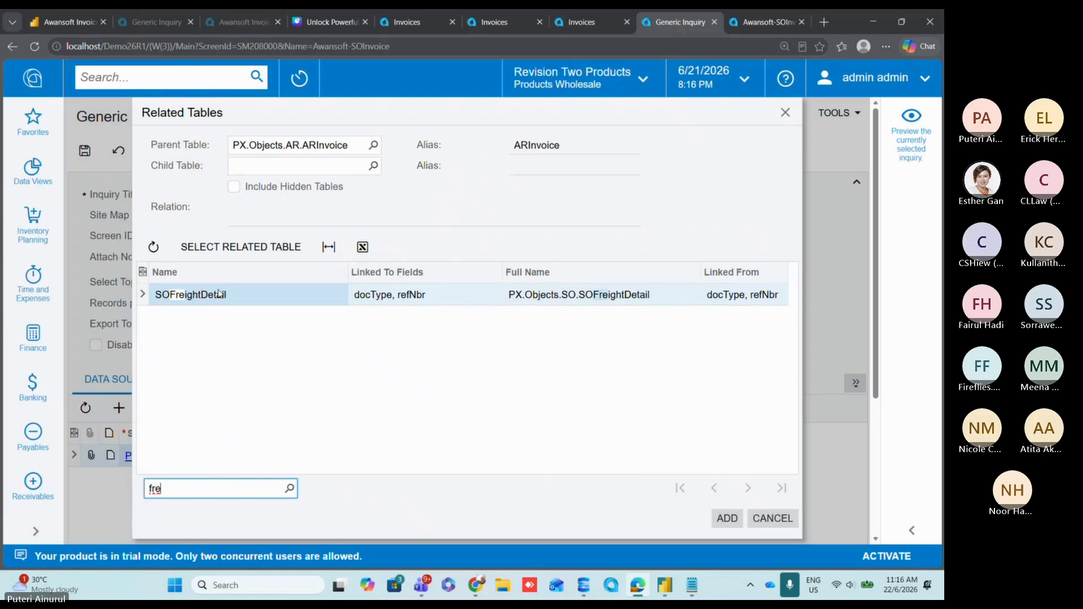
click(144, 301)
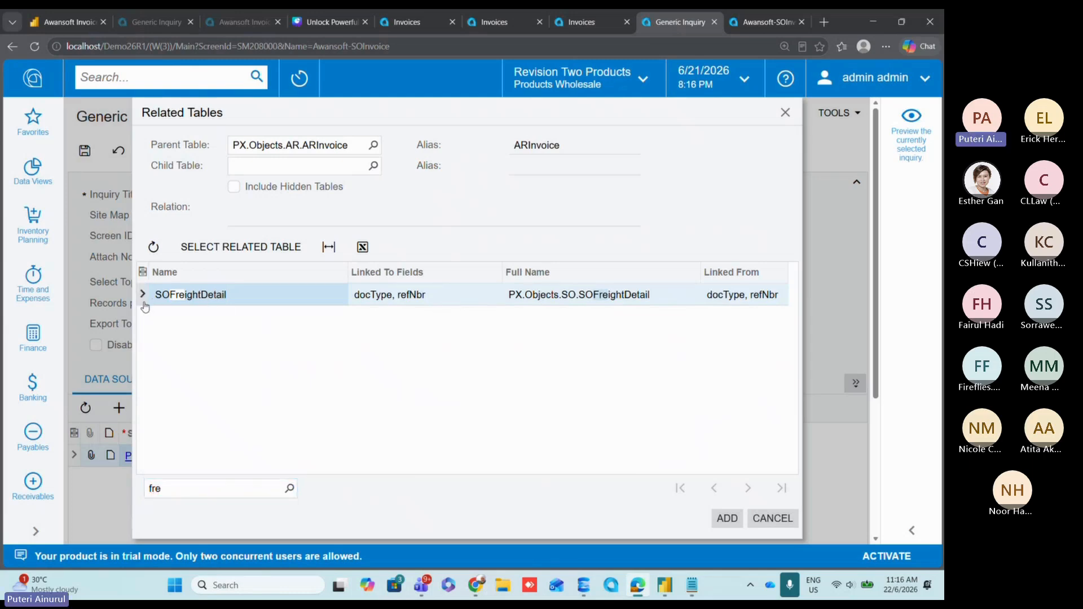
click(229, 252)
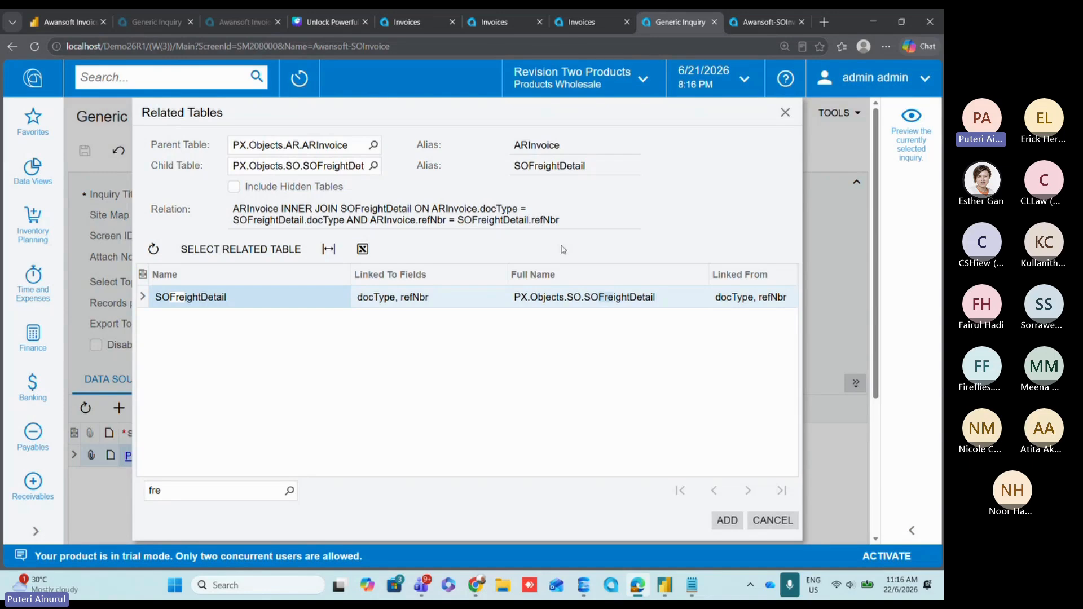
click(718, 521)
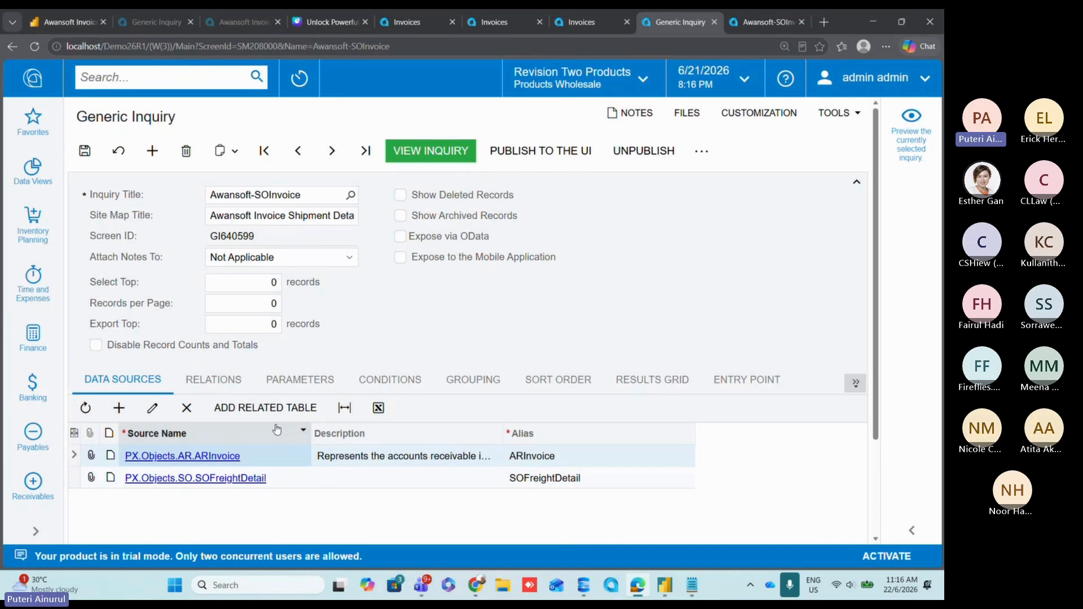
Step: Review the inquiry's table relation between ARInvoice and SOFreightDetail, its data field links and the data sources
click(212, 381)
scroll(420, 490, down, 3)
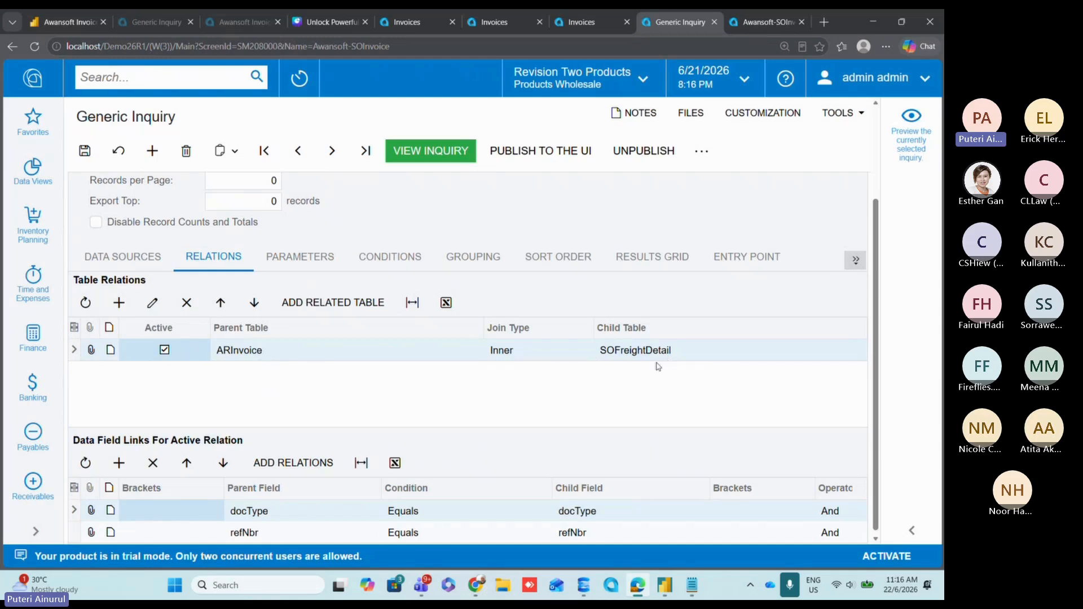
scroll(417, 431, down, 1)
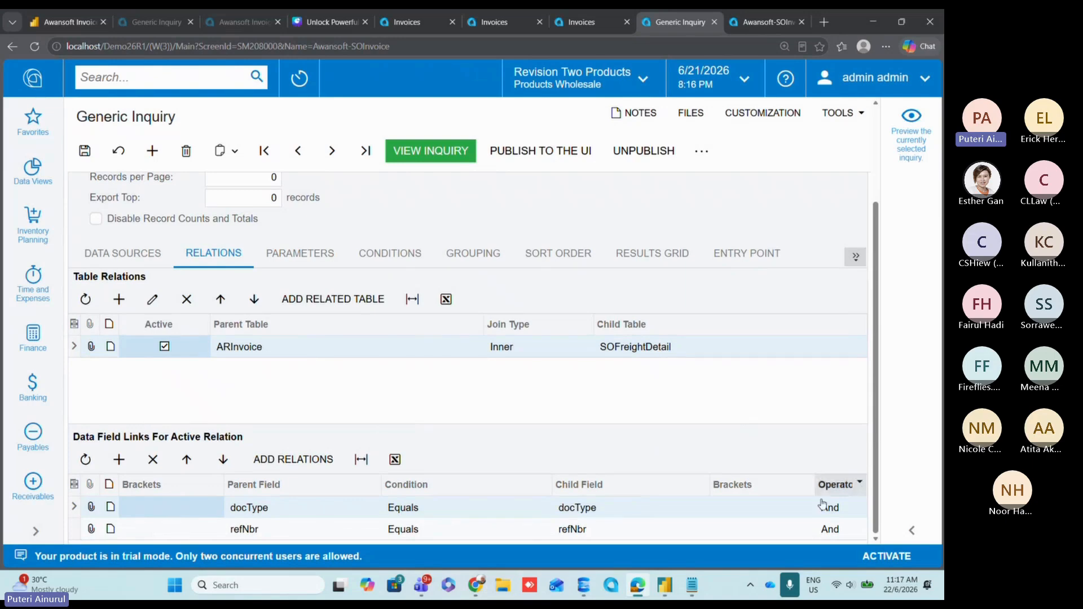
click(116, 258)
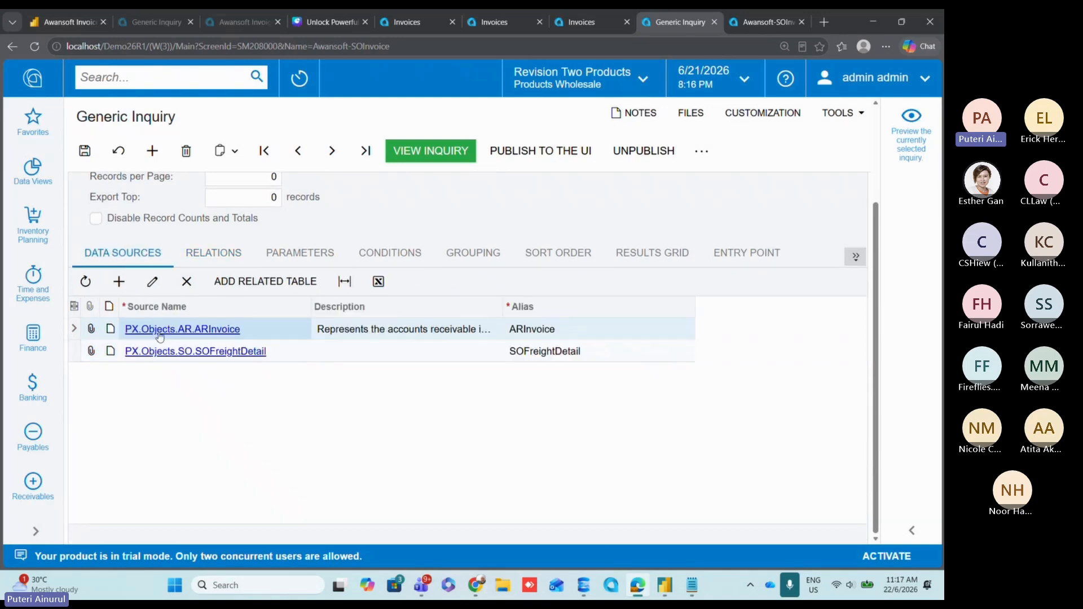
click(224, 257)
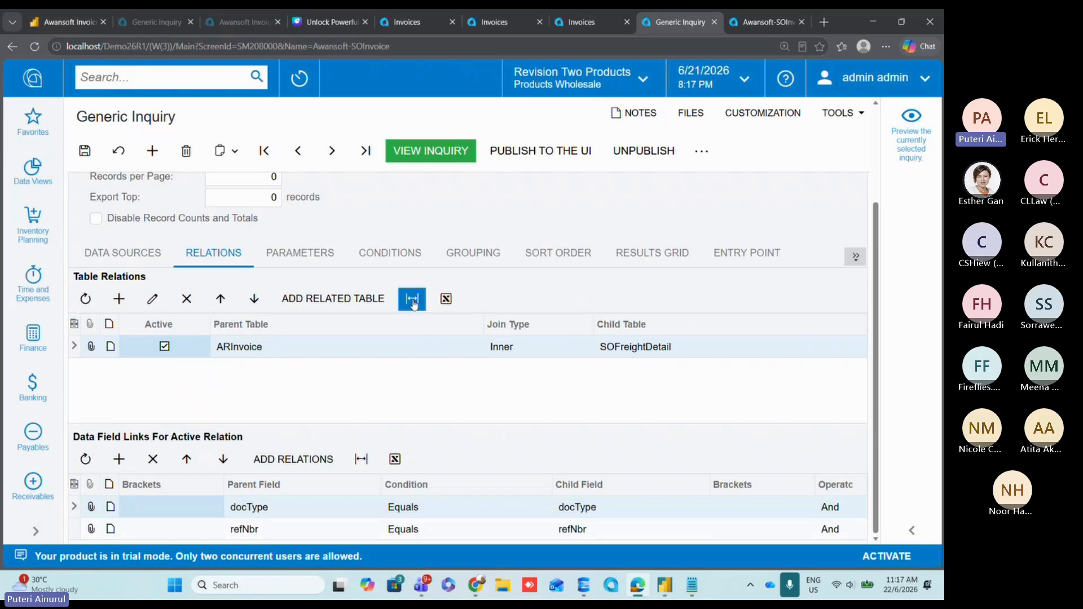
Step: Review the available join types for the relation between ARInvoice and SOFreightDetail, leaving Inner selected
click(543, 356)
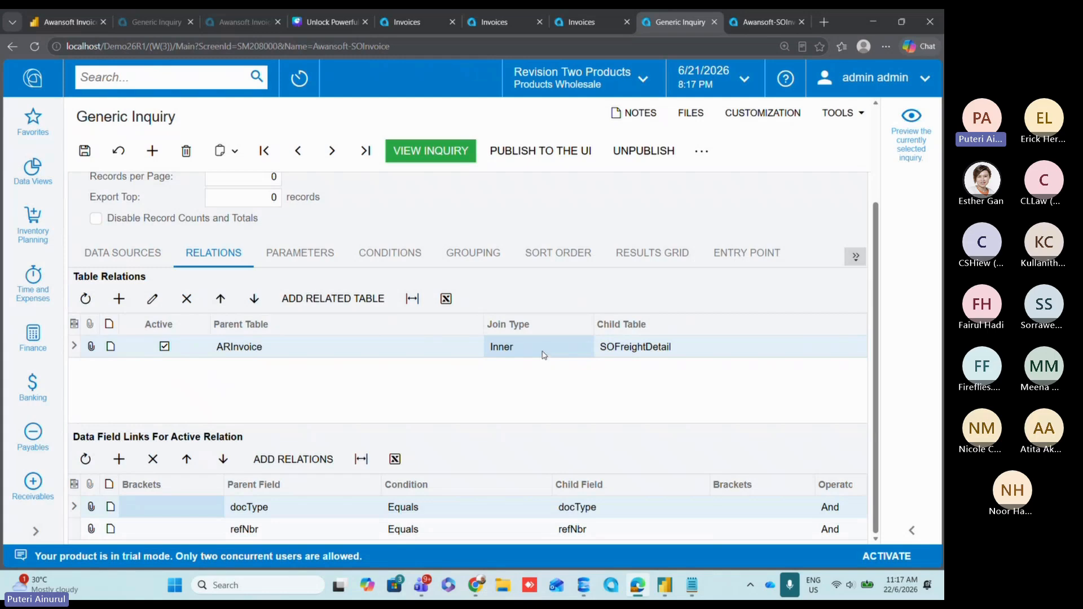
click(543, 356)
click(545, 354)
click(545, 354)
click(546, 354)
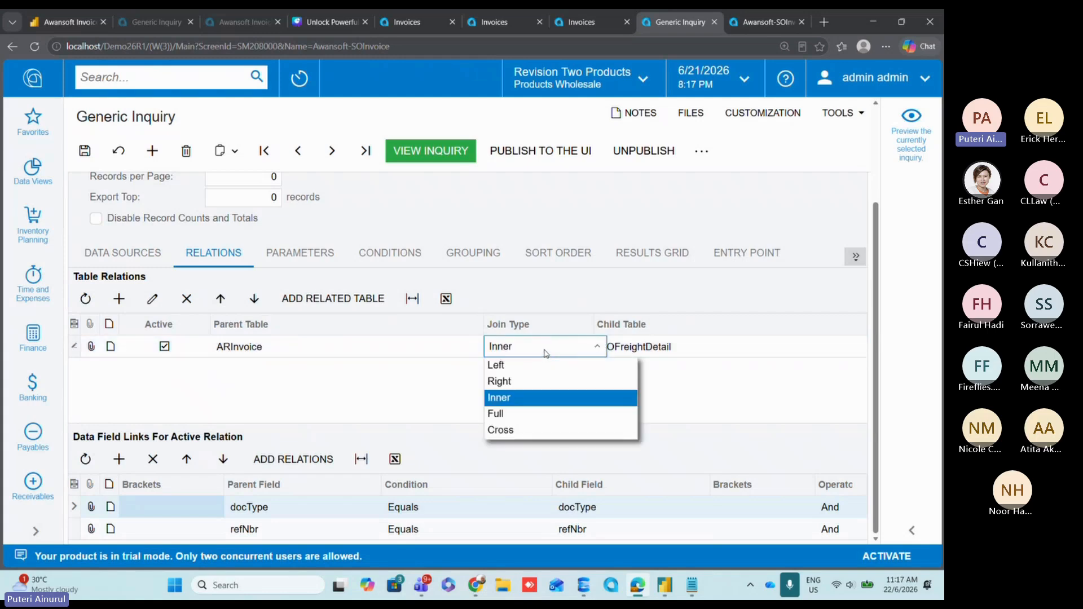
click(545, 353)
click(546, 353)
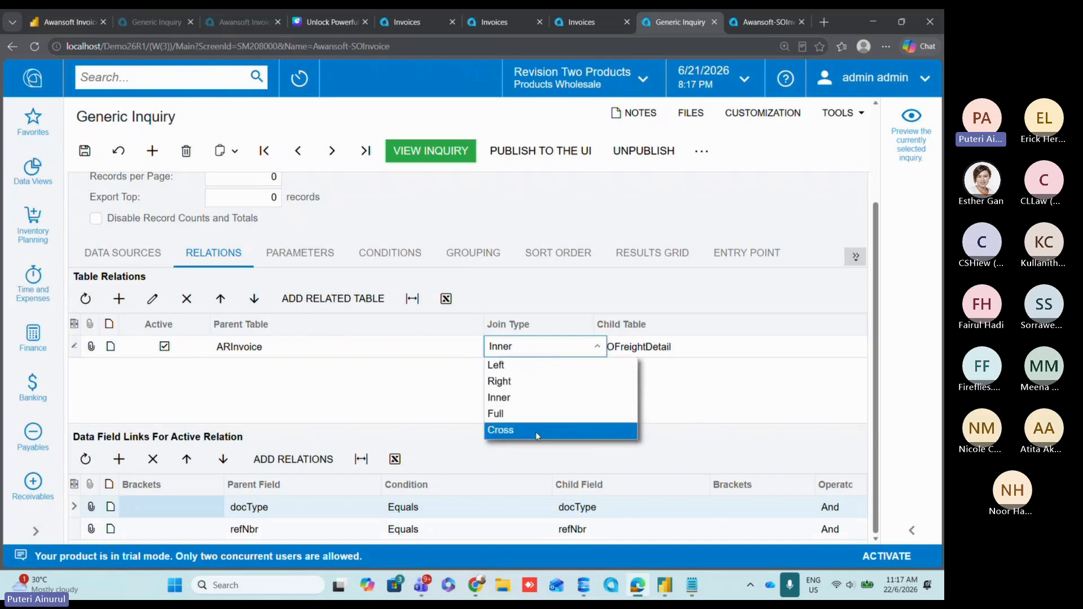
click(547, 353)
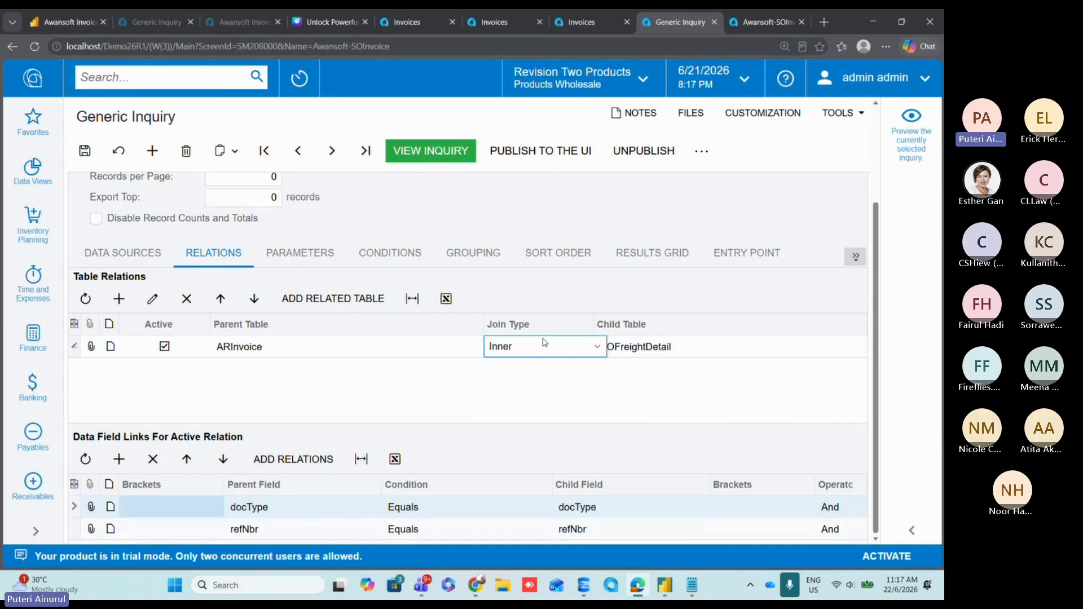
click(536, 352)
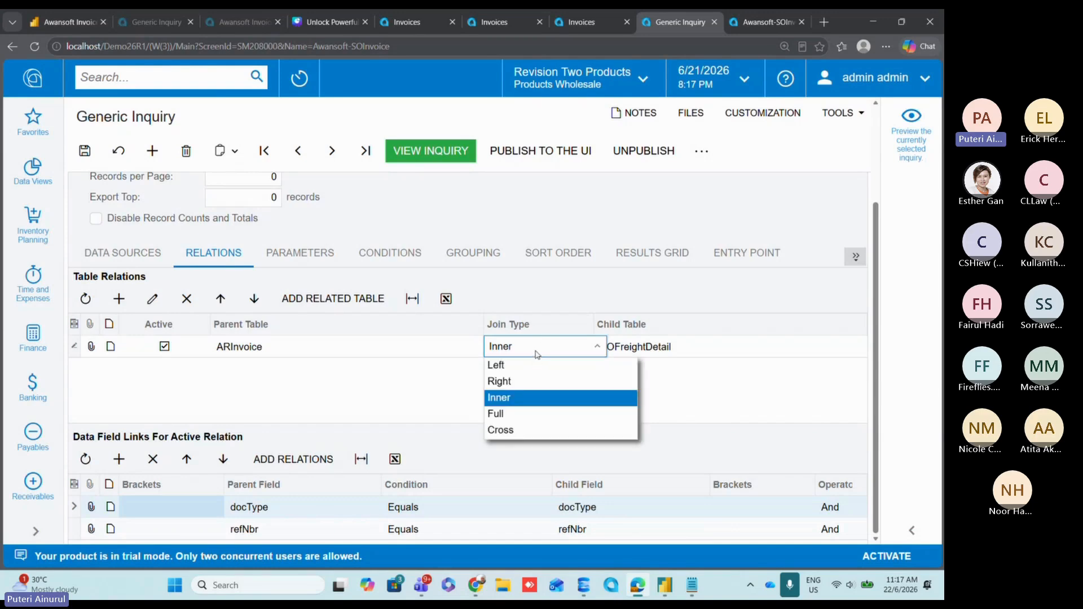
click(537, 354)
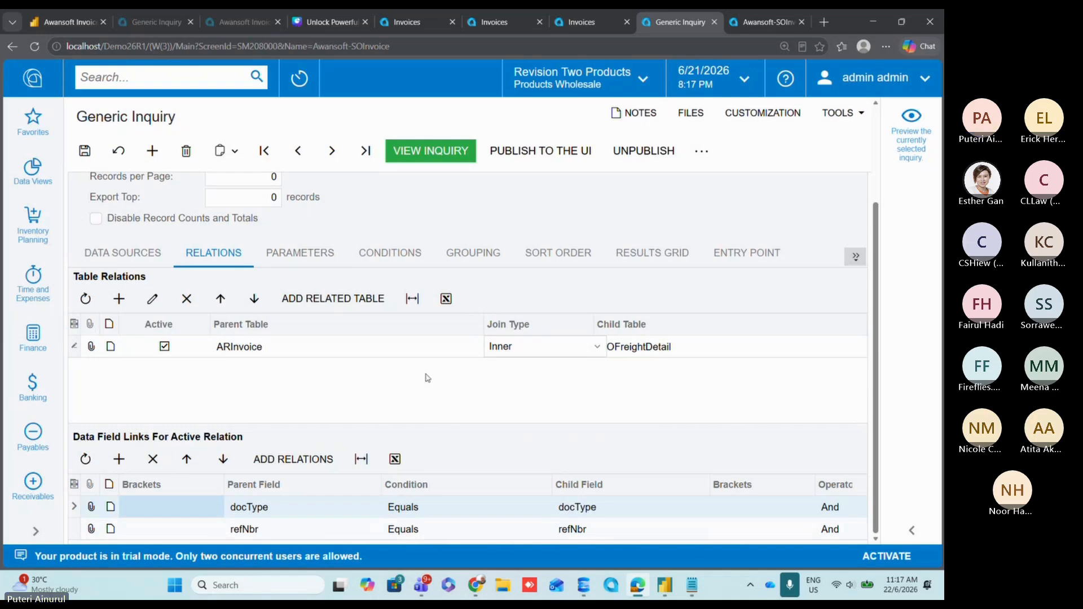
Step: Widen the Object column in the inquiry's results grid to fit the full SOFreightDetail name
scroll(428, 378, up, 3)
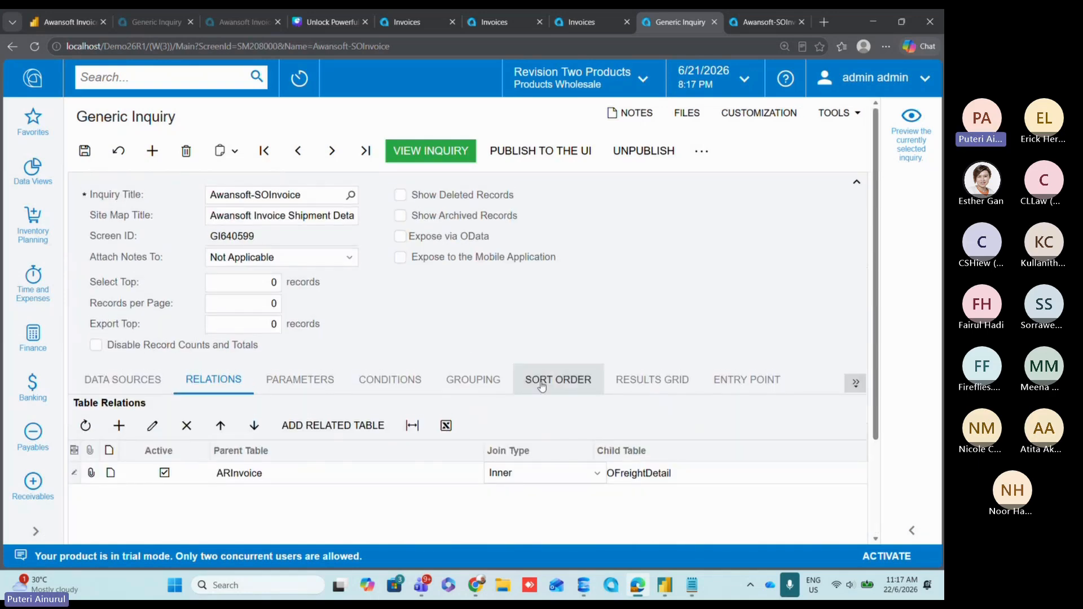
click(663, 389)
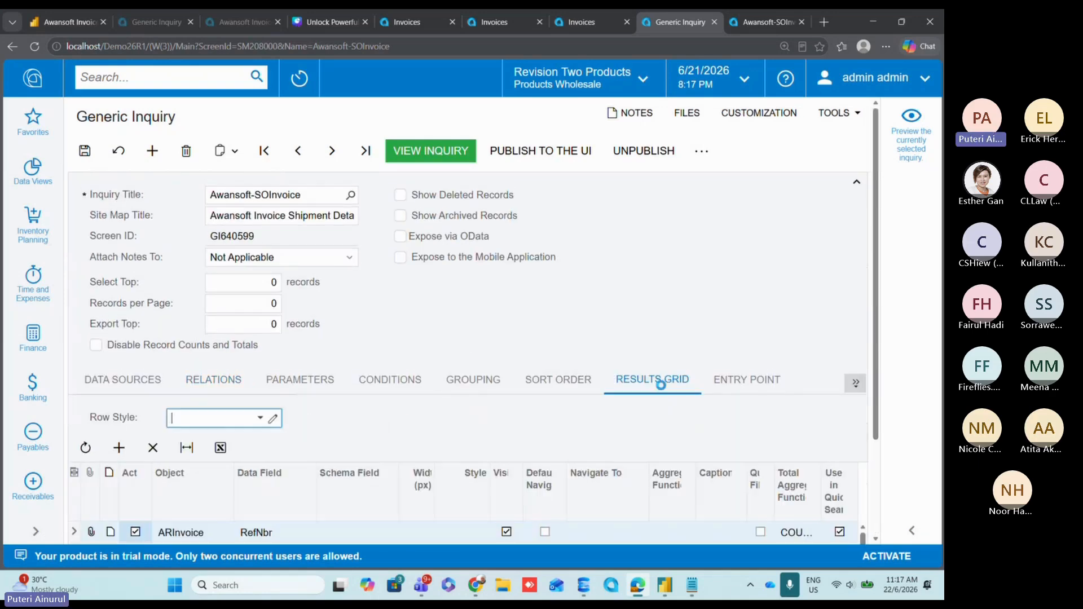
scroll(267, 441, down, 5)
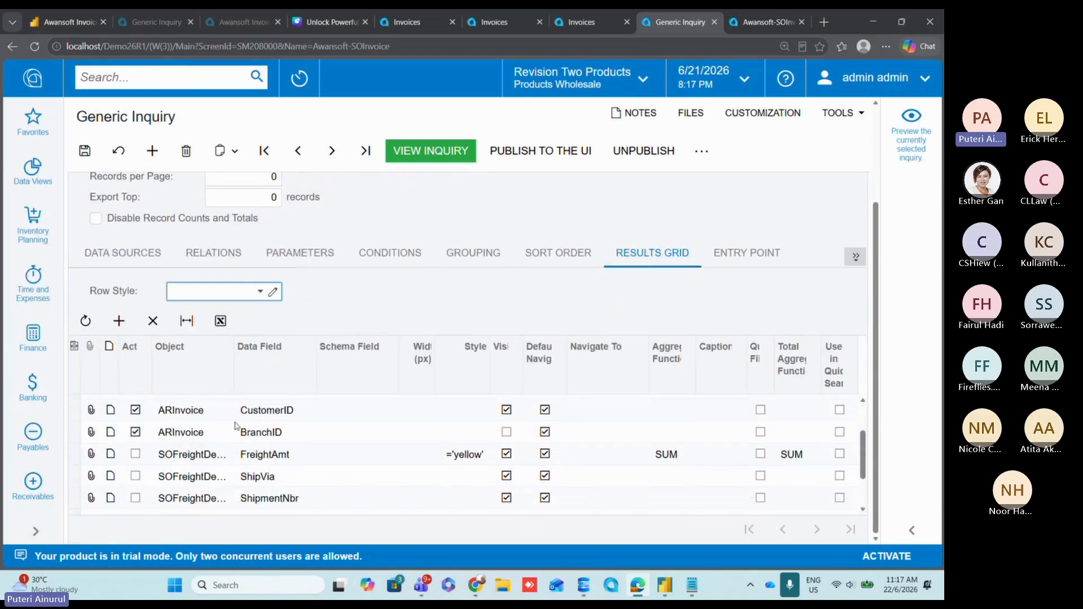
scroll(231, 445, down, 3)
scroll(232, 448, up, 3)
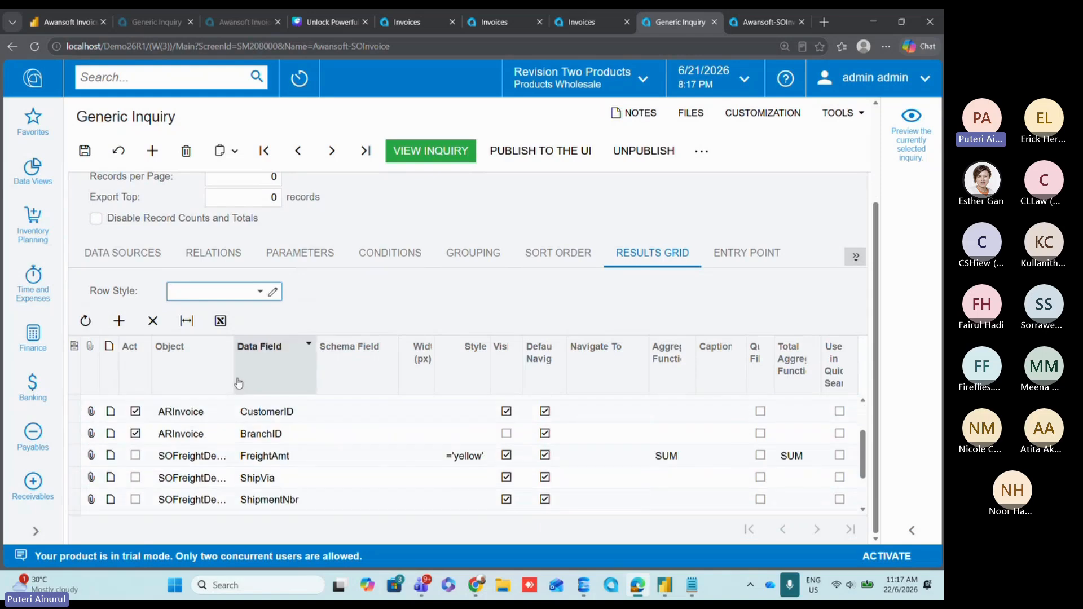
drag(233, 357, 269, 357)
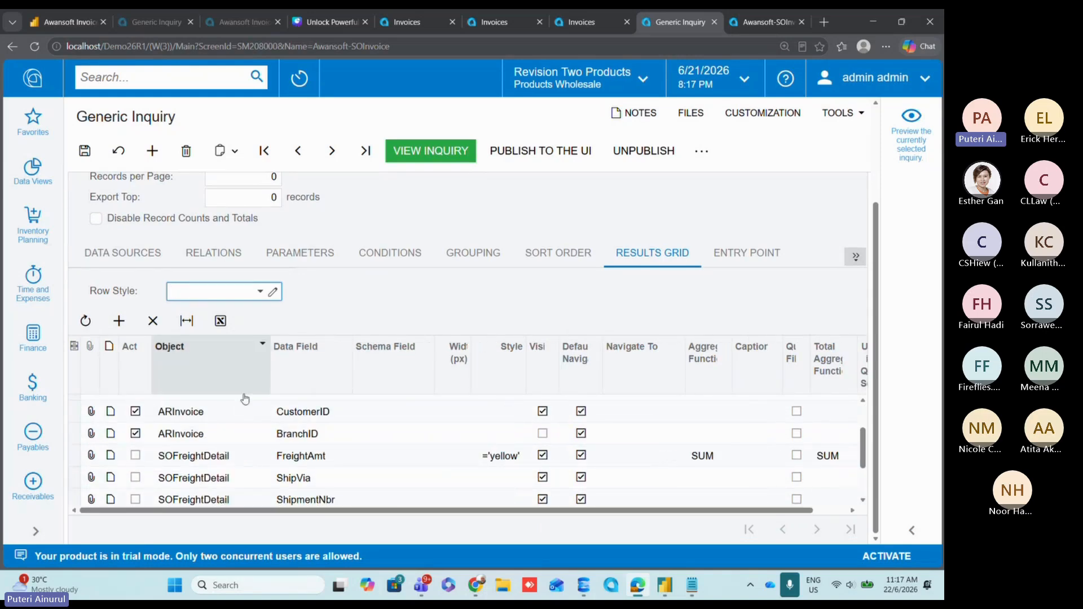
scroll(240, 449, down, 3)
scroll(230, 462, up, 6)
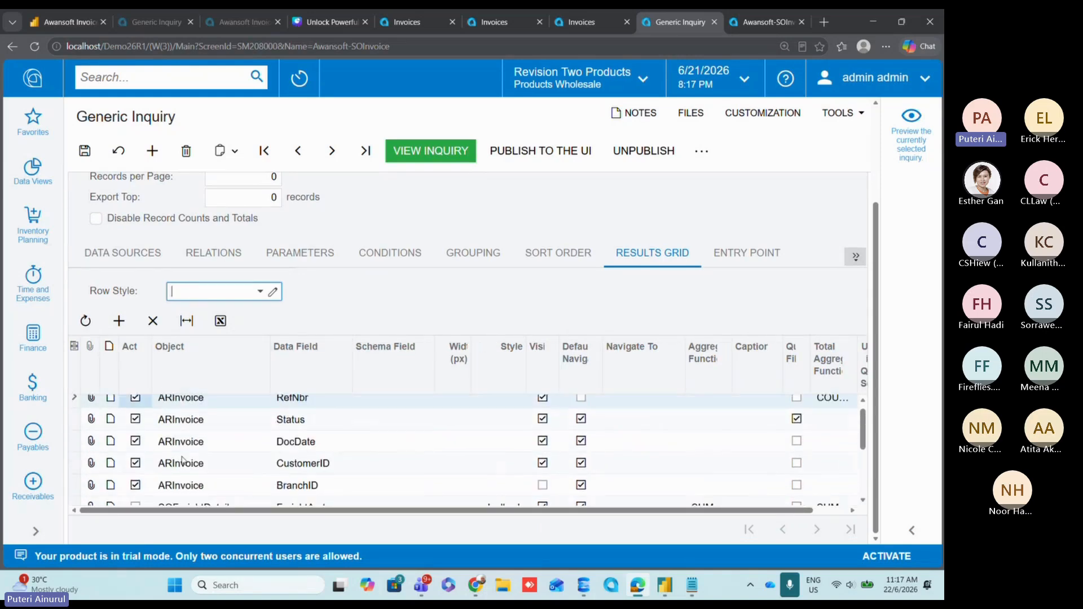
Step: Activate the SOFreightDetail rows FreightAmt, ShipVia, ShipmentNbr, Weight, ShipmentType and the created-by field in the results grid
scroll(186, 458, down, 3)
click(135, 454)
click(136, 475)
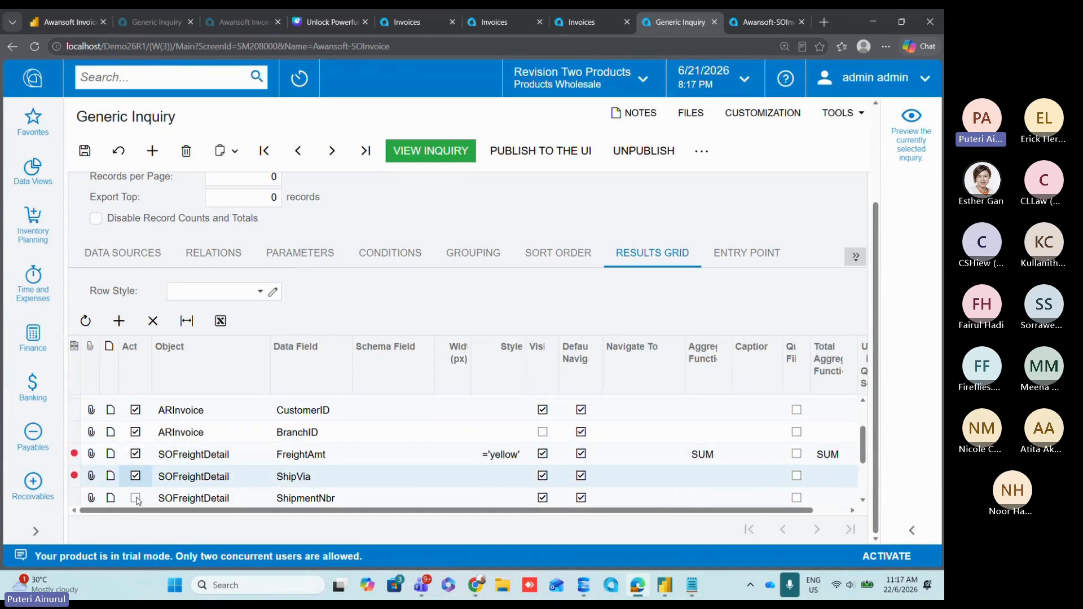
click(136, 498)
scroll(147, 479, down, 3)
click(135, 438)
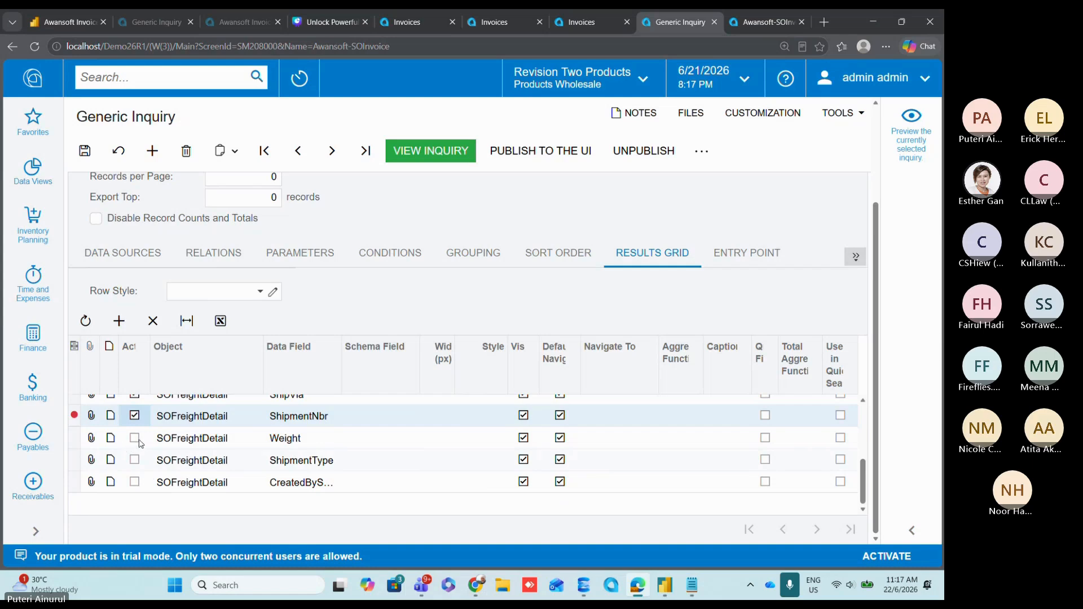
click(134, 460)
click(135, 482)
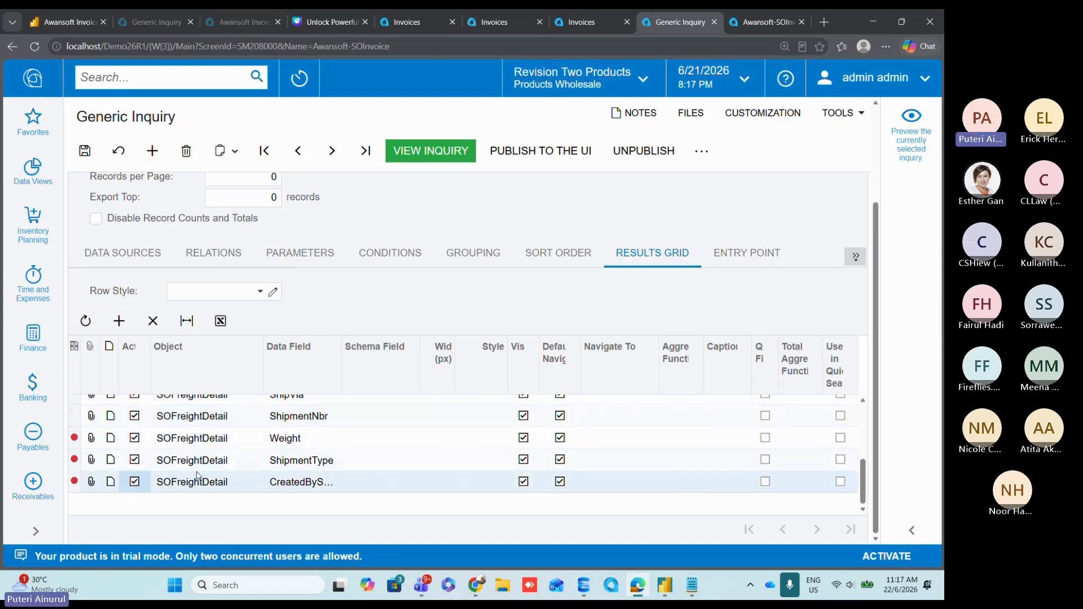
scroll(203, 478, up, 6)
scroll(213, 480, down, 3)
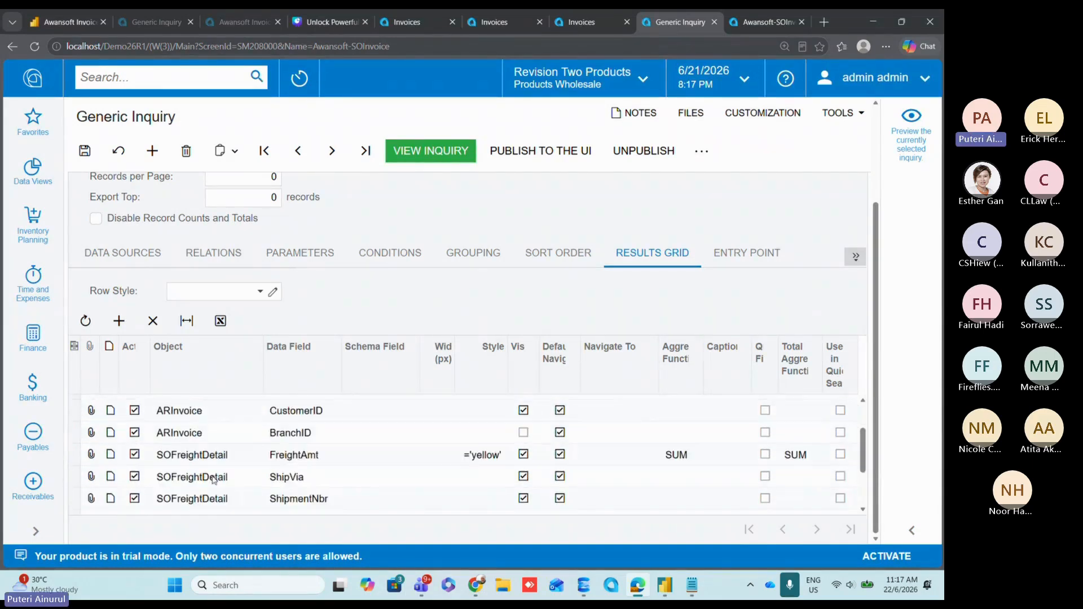
scroll(214, 480, down, 2)
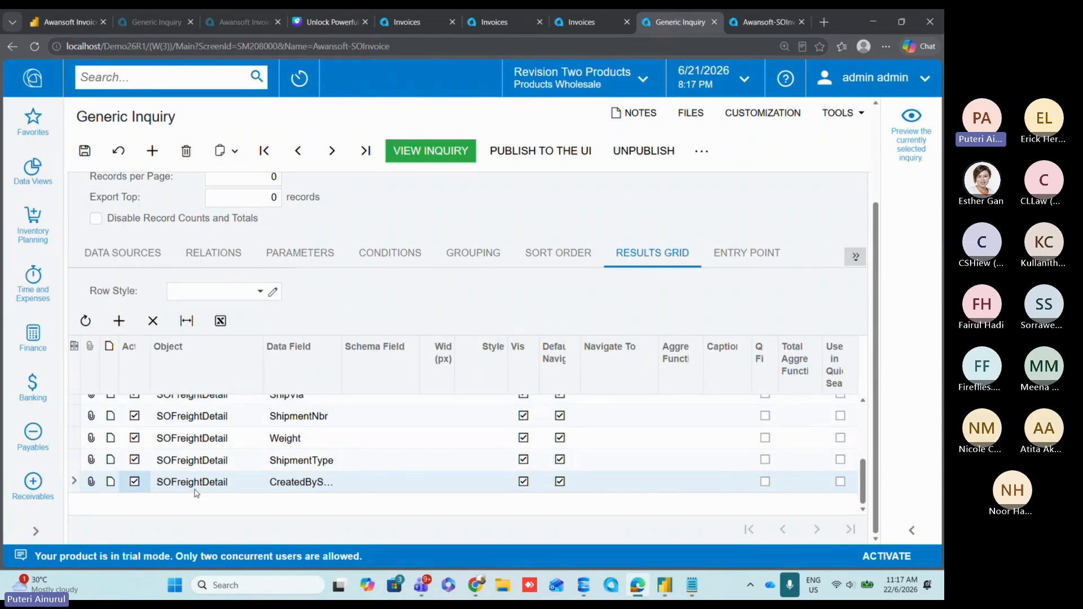
Step: Add a results grid row with SOFreightDetail as the object and OrderNbr as the data field
click(186, 499)
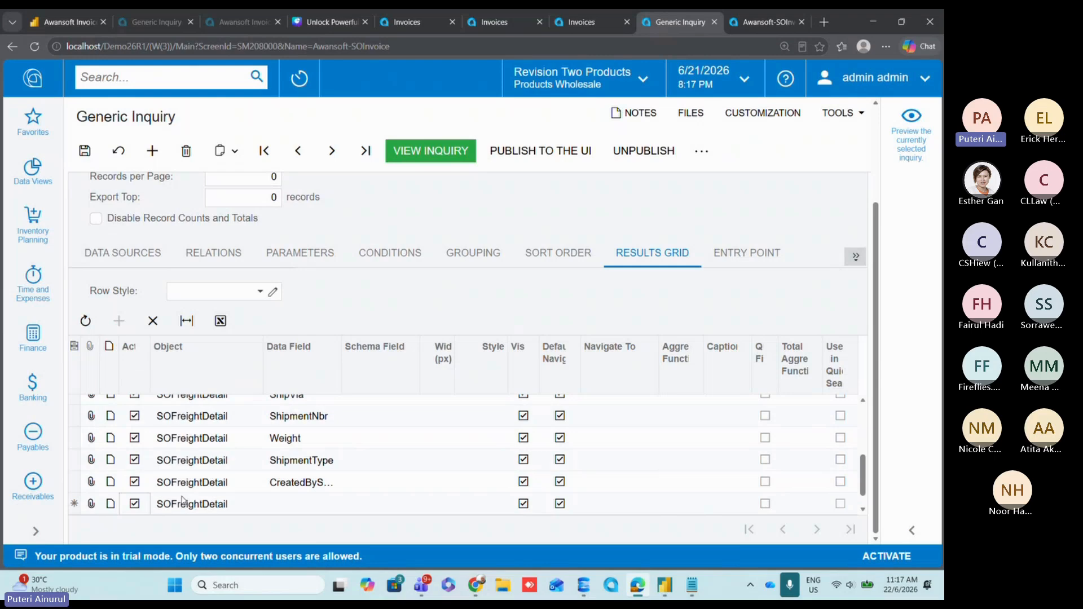
click(203, 504)
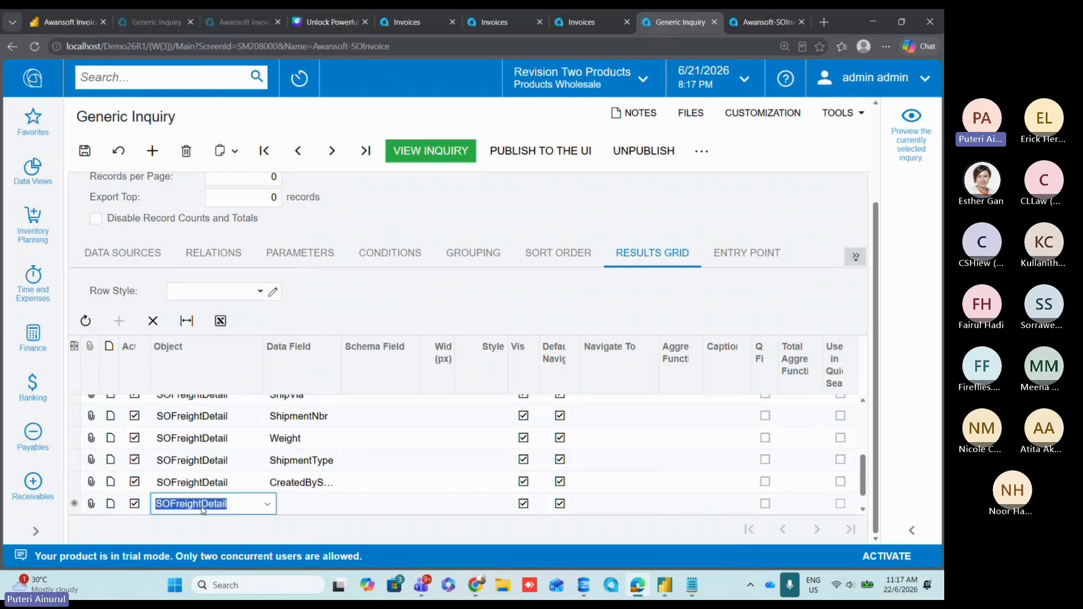
click(203, 503)
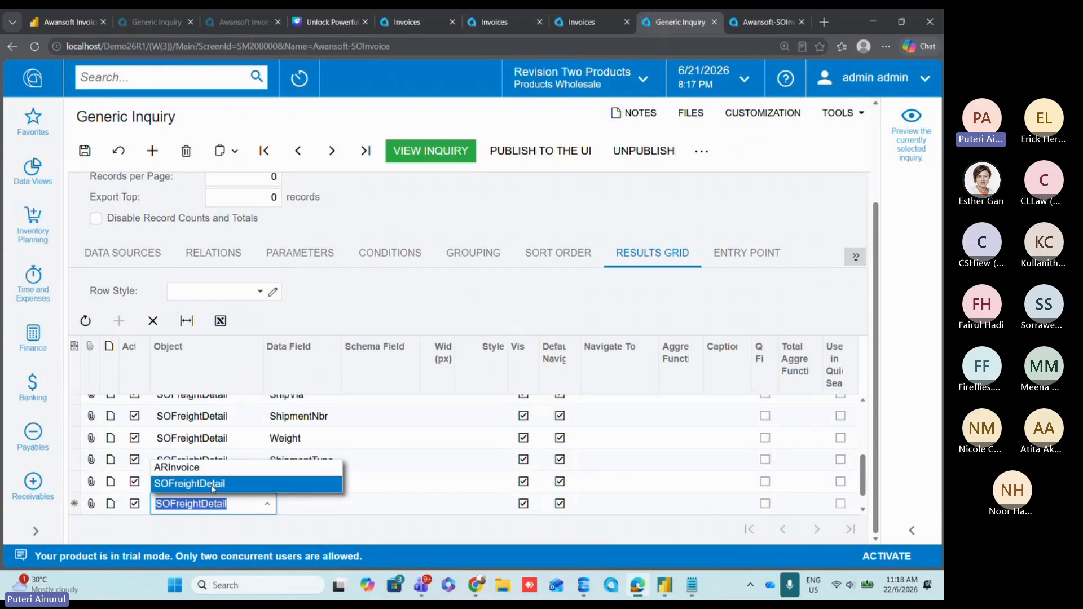
click(241, 510)
click(299, 508)
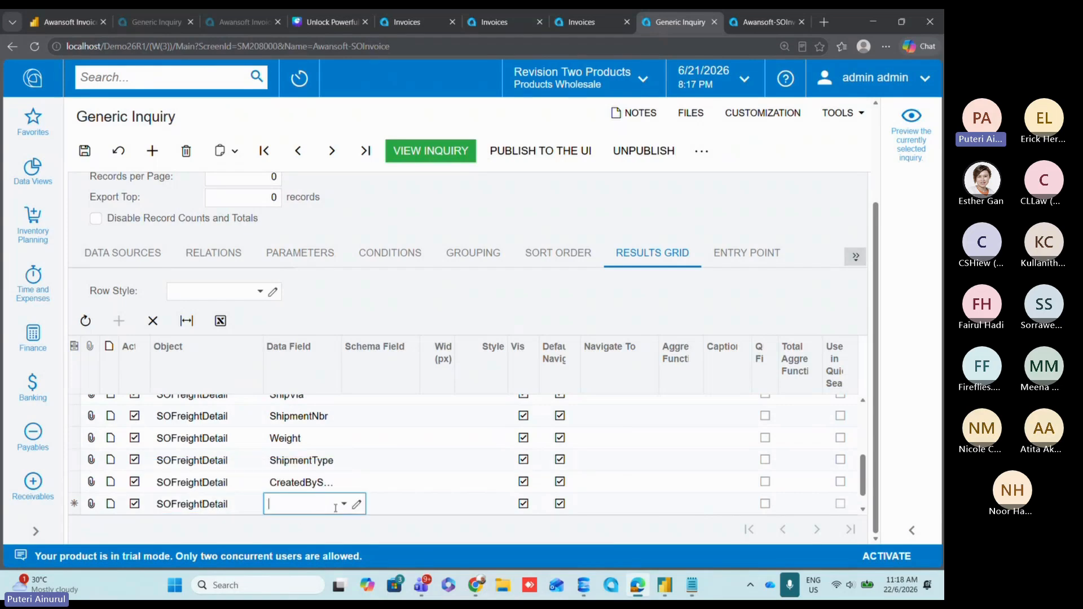
click(344, 504)
scroll(325, 395, down, 3)
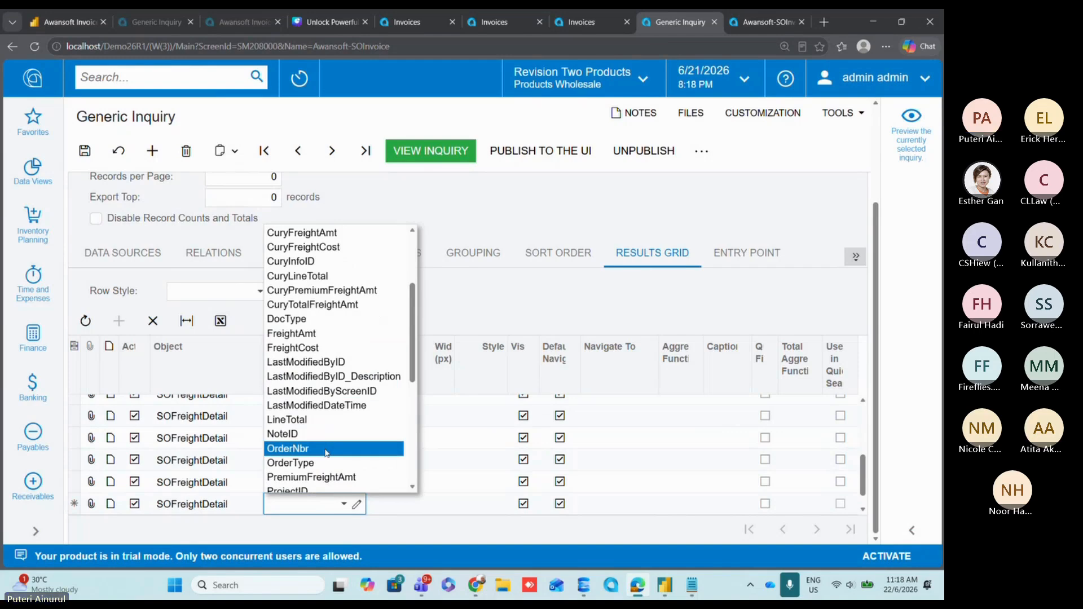
click(326, 449)
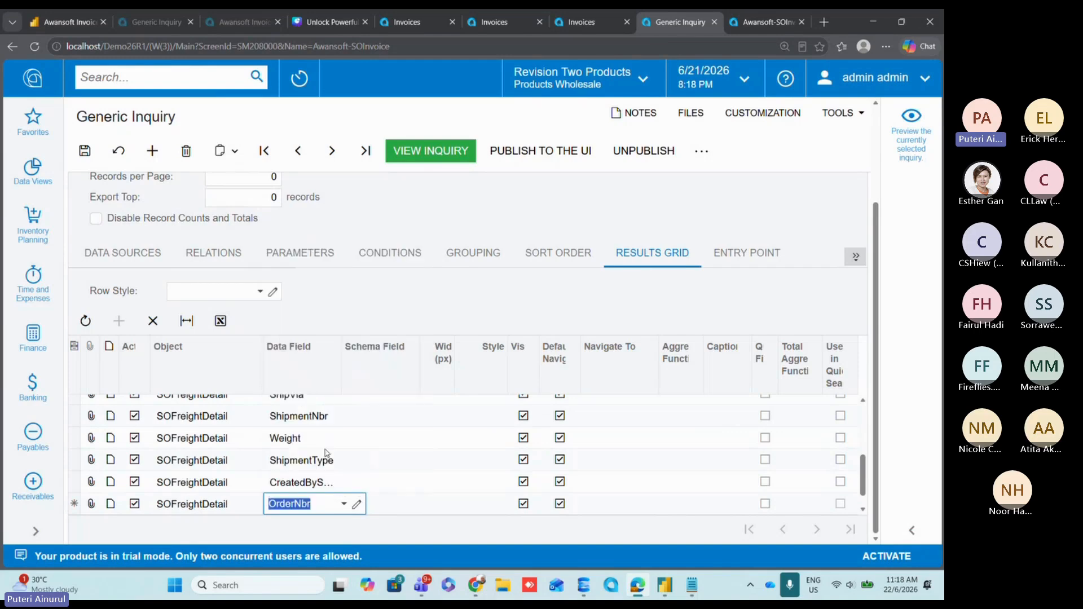
Step: Examine the OrderNbr row's schema field, width and available style options in the formula editor, leaving the style empty
click(396, 512)
click(397, 512)
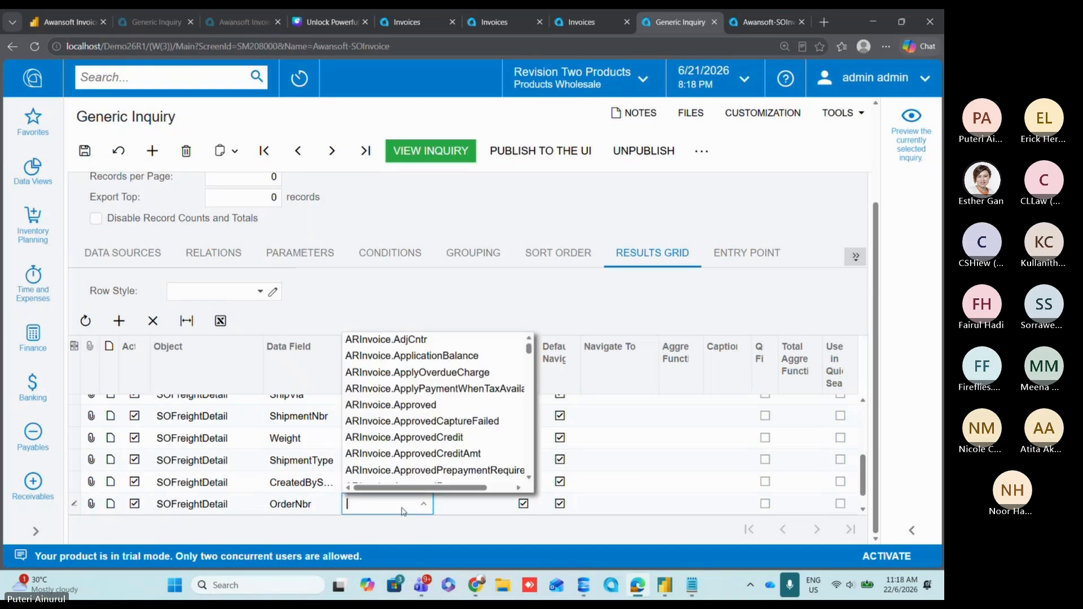
click(440, 509)
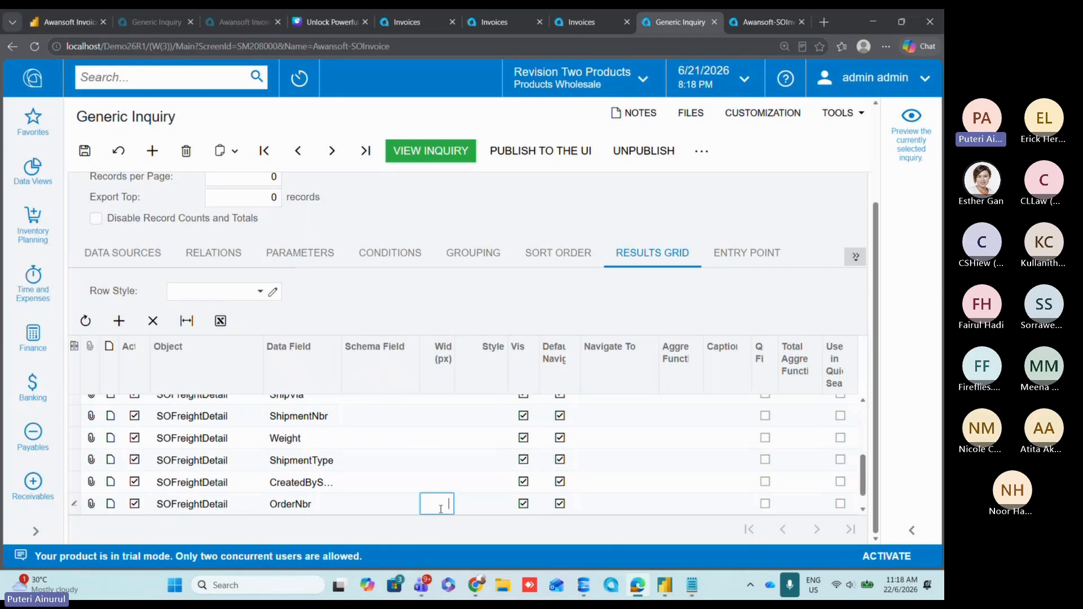
click(475, 509)
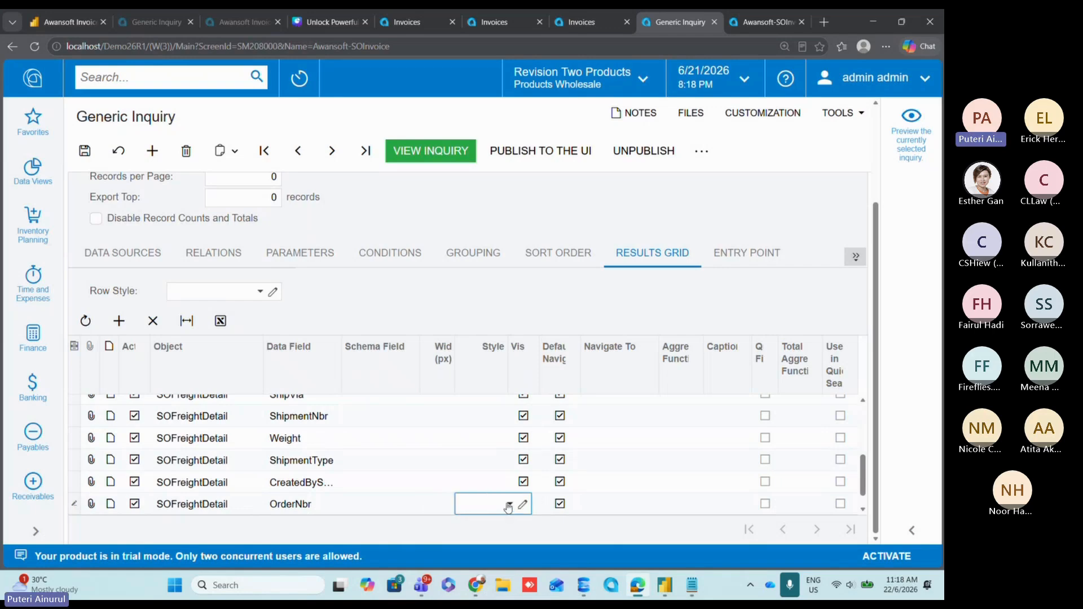
click(523, 504)
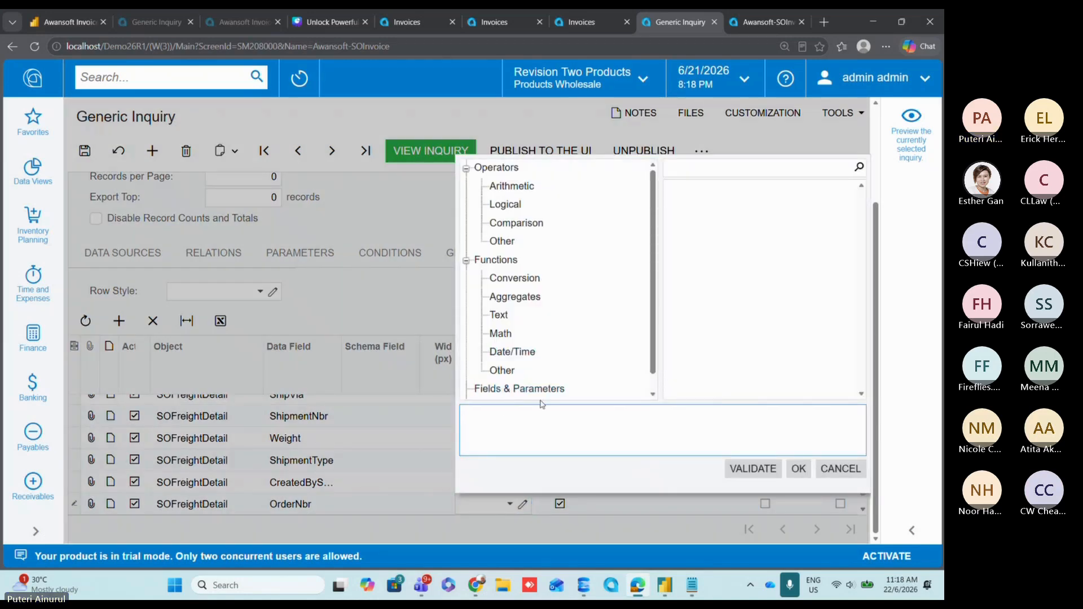
scroll(524, 363, down, 1)
click(489, 390)
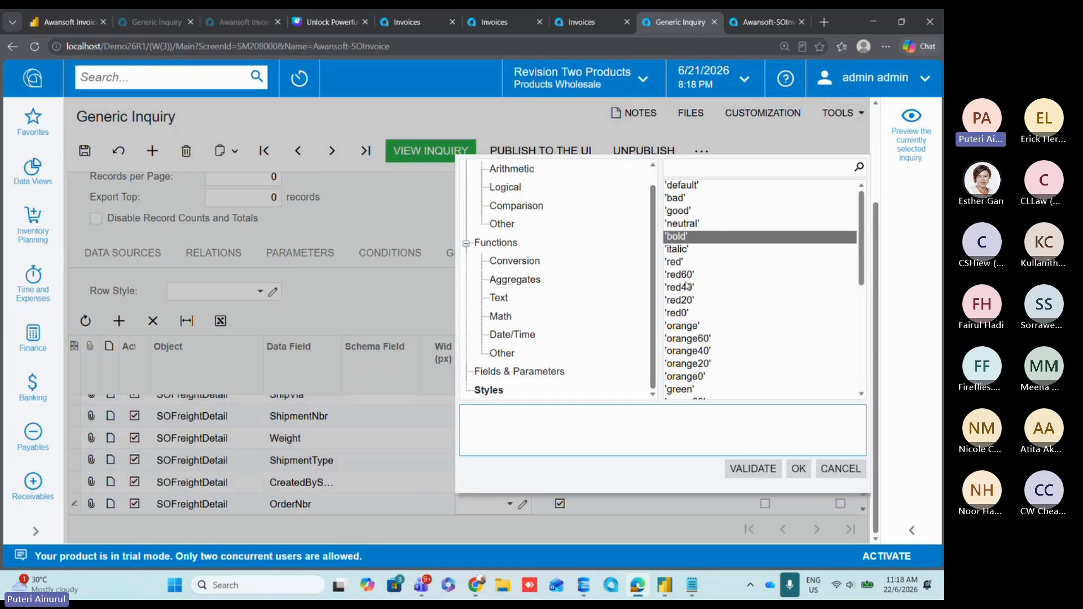
click(688, 330)
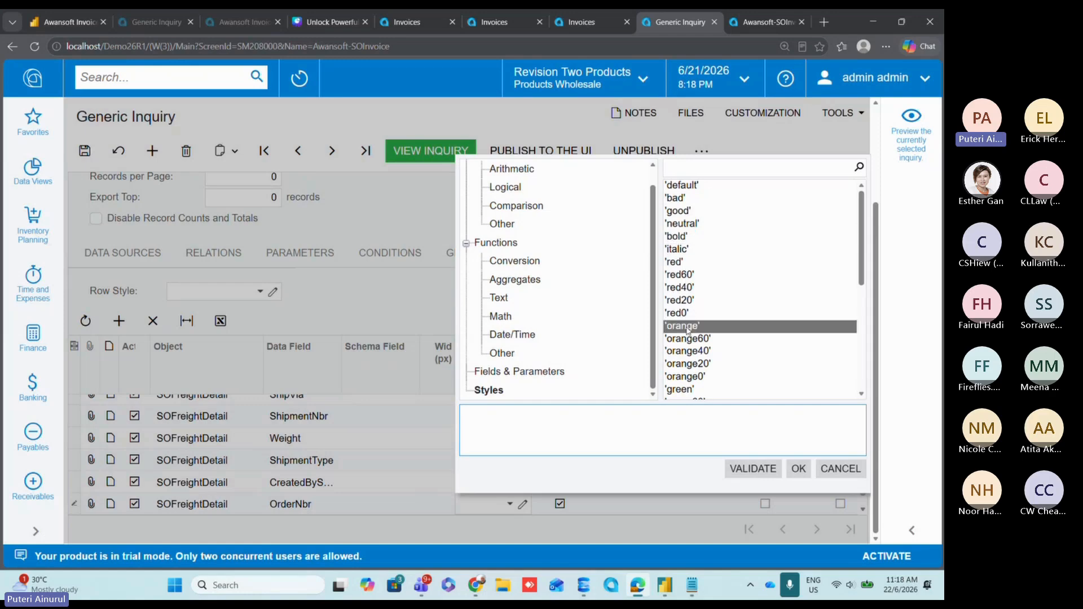
click(686, 249)
click(676, 240)
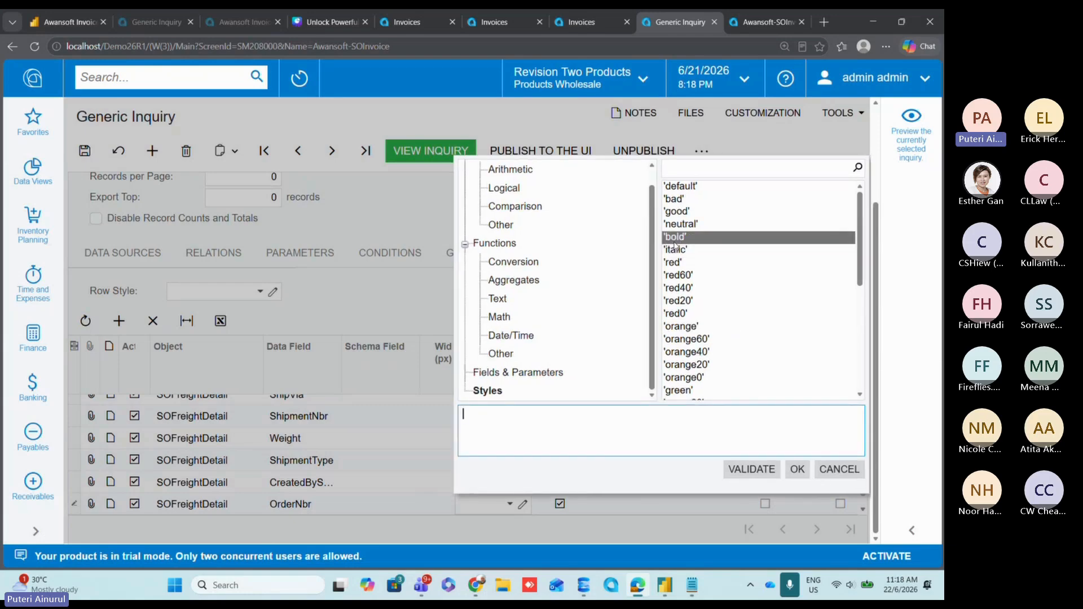
click(798, 476)
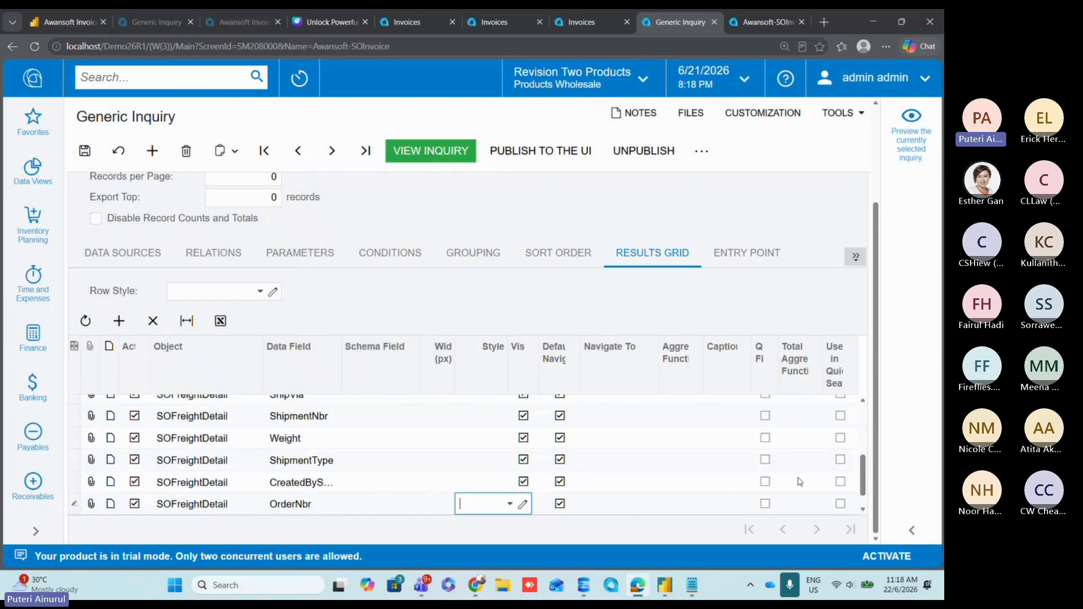
Step: Save the generic inquiry and view its results
scroll(341, 503, down, 1)
scroll(338, 499, up, 5)
scroll(268, 377, up, 3)
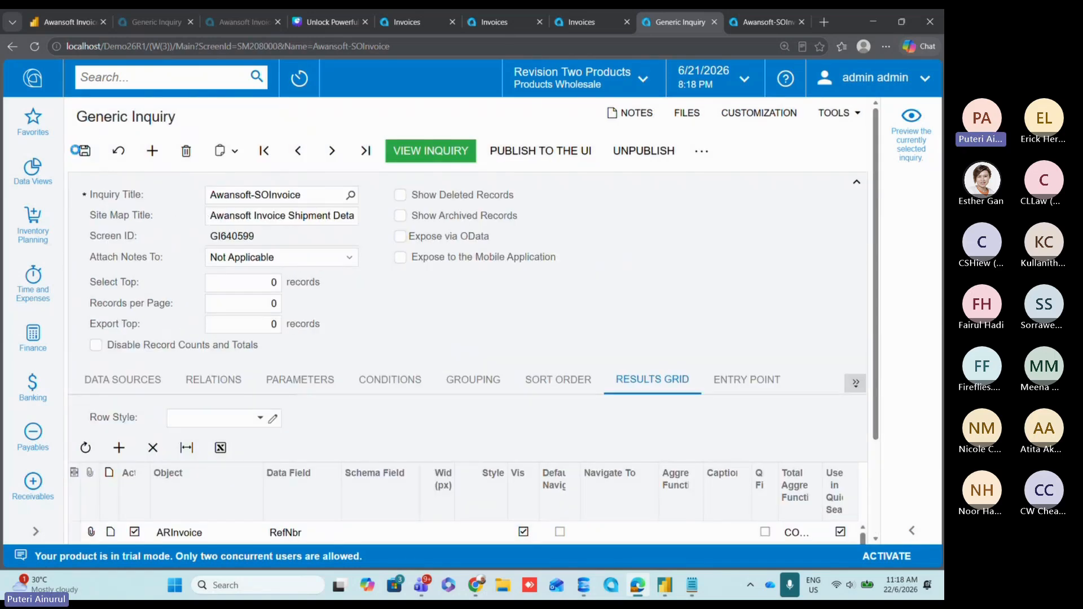
click(79, 151)
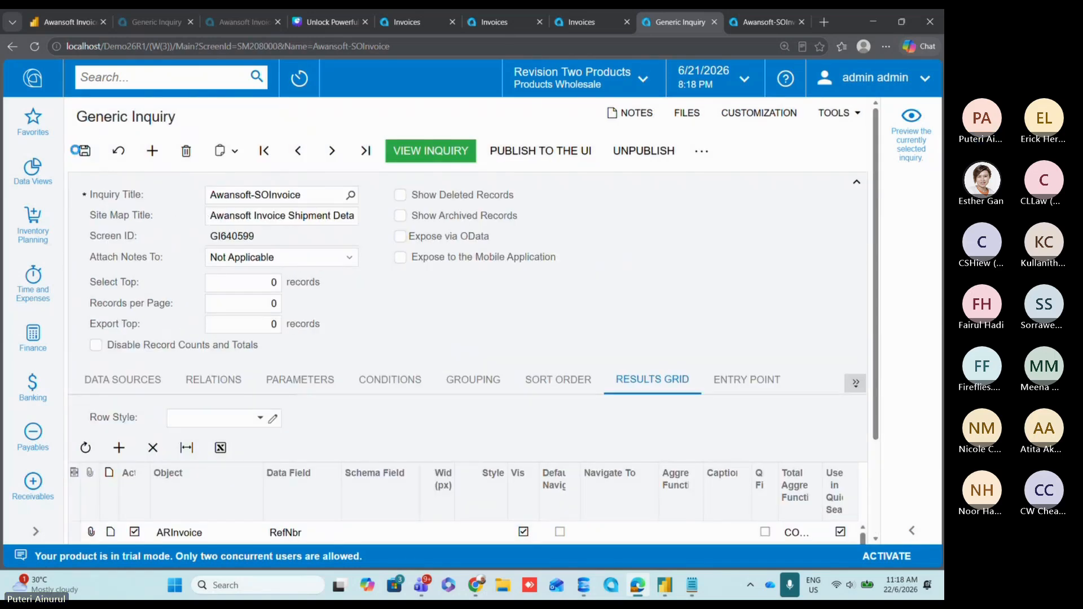
click(438, 152)
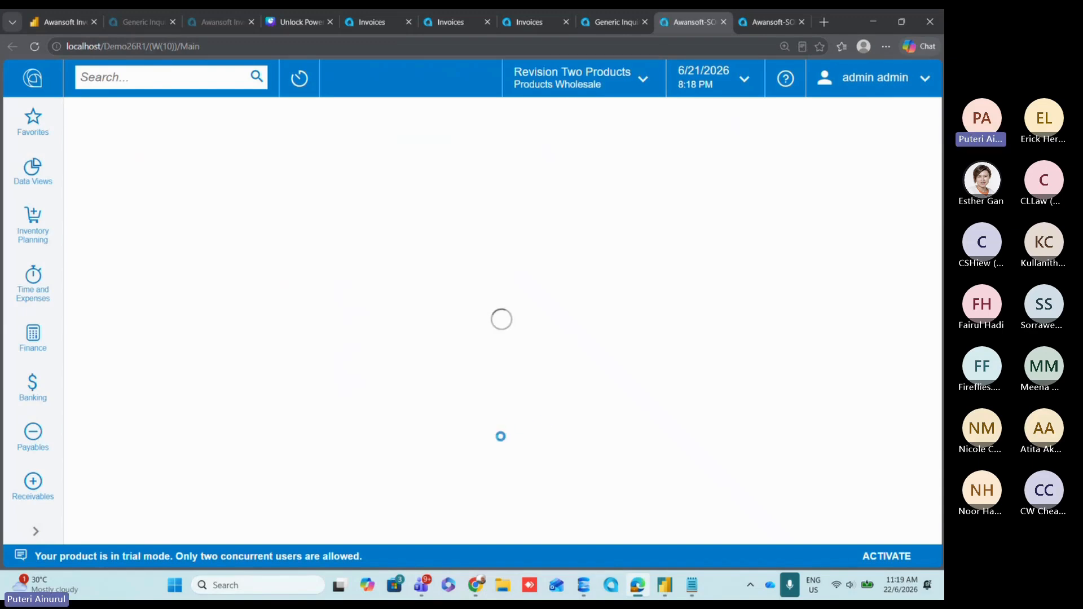
mouse_move(514, 479)
mouse_down()
mouse_move(759, 478)
mouse_move(516, 479)
mouse_up()
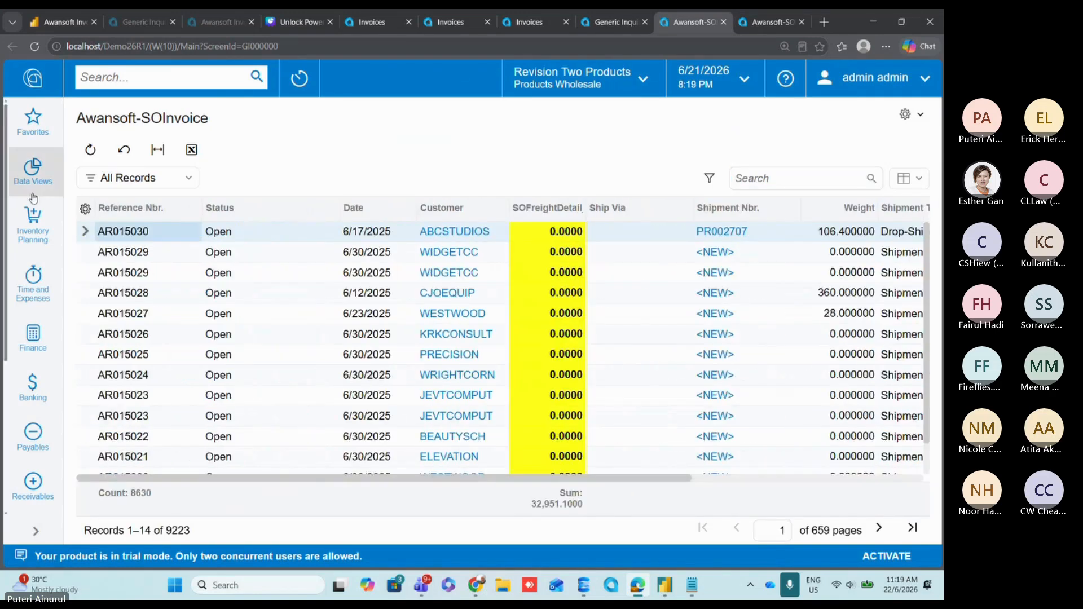
Step: Review the available columns of the inquiry results and inspect the Order Nbr. column
click(85, 209)
scroll(145, 354, down, 3)
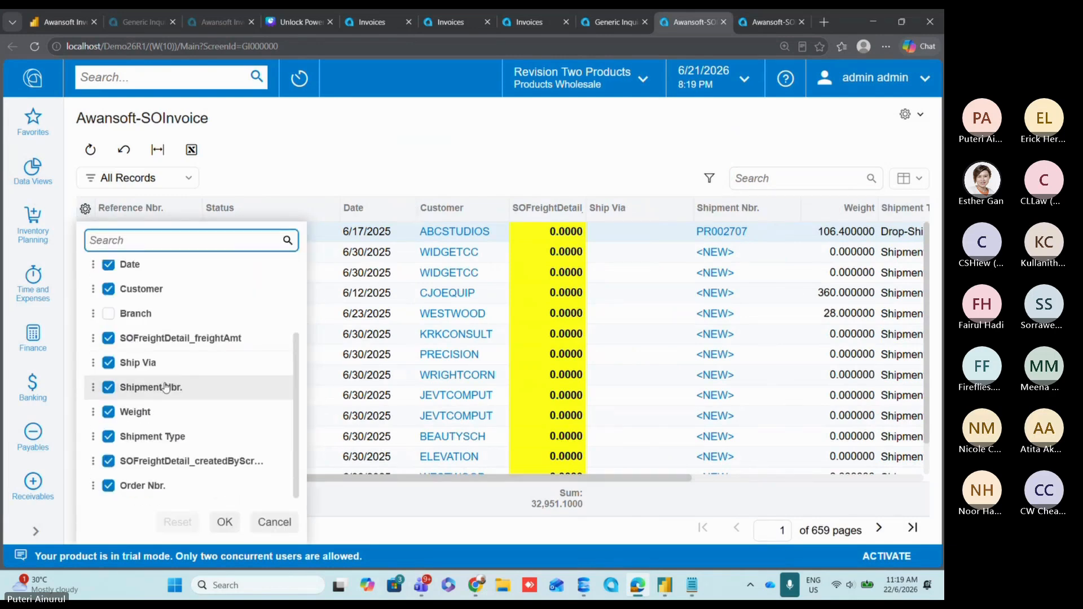
click(274, 522)
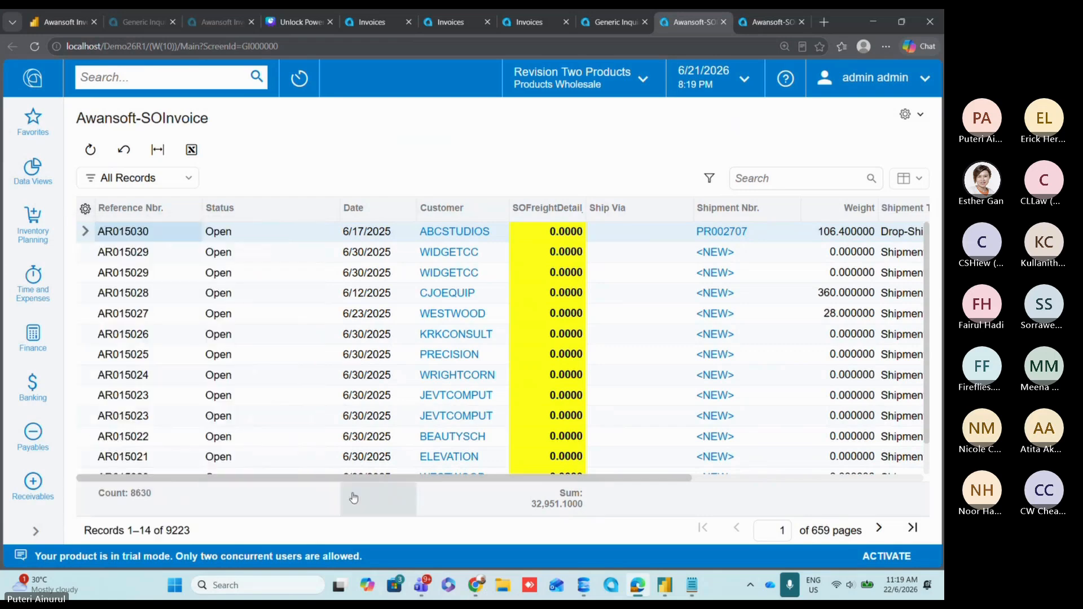
drag(358, 478, 932, 454)
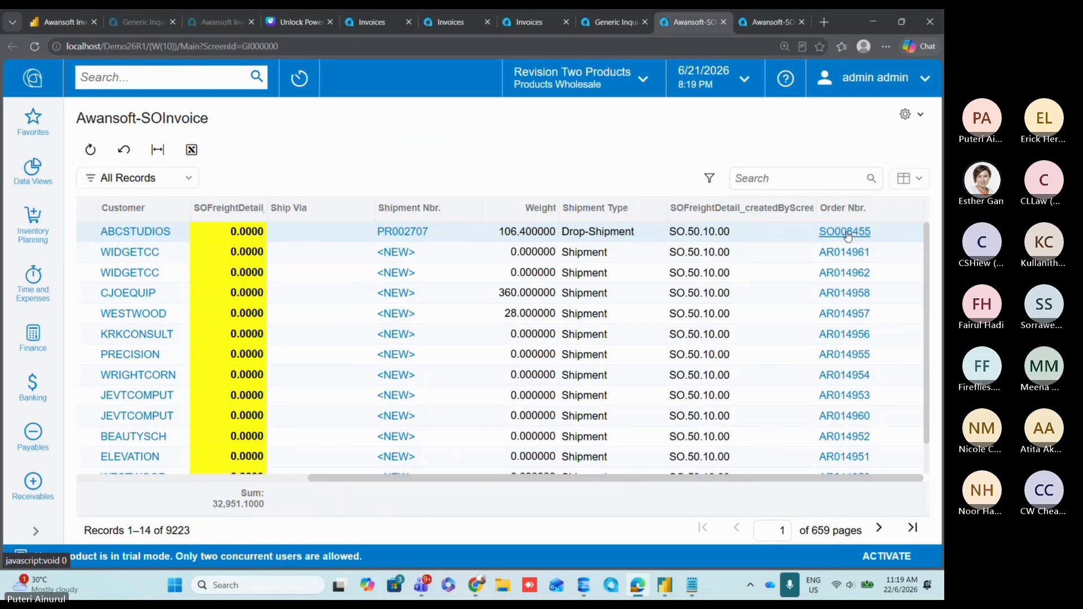
Step: Deactivate the SOFreightDetail OrderNbr row in the generic inquiry's results grid
click(596, 24)
scroll(483, 469, down, 5)
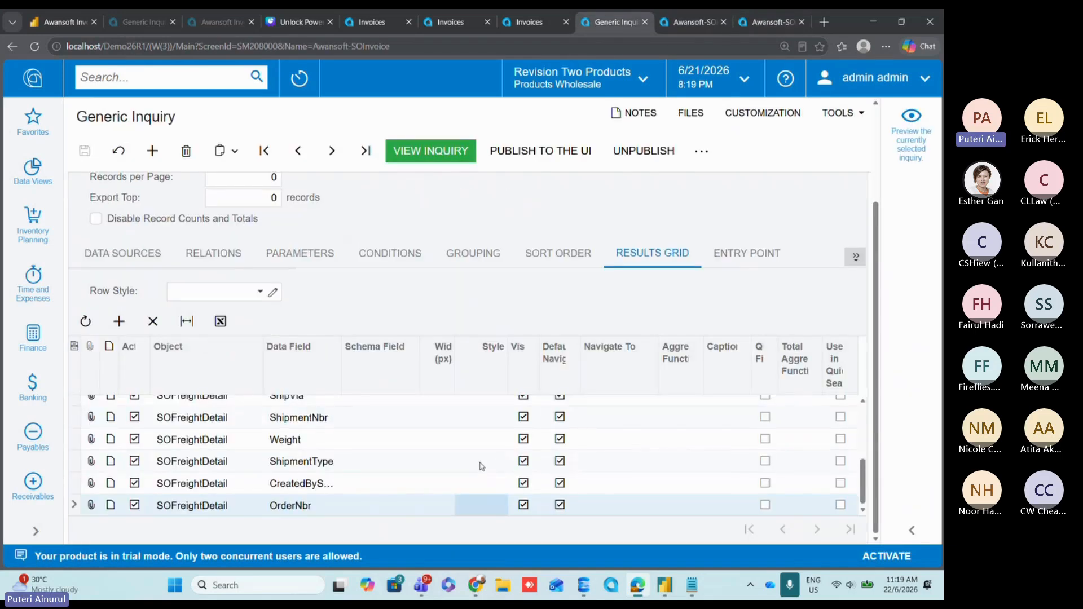
scroll(411, 448, down, 2)
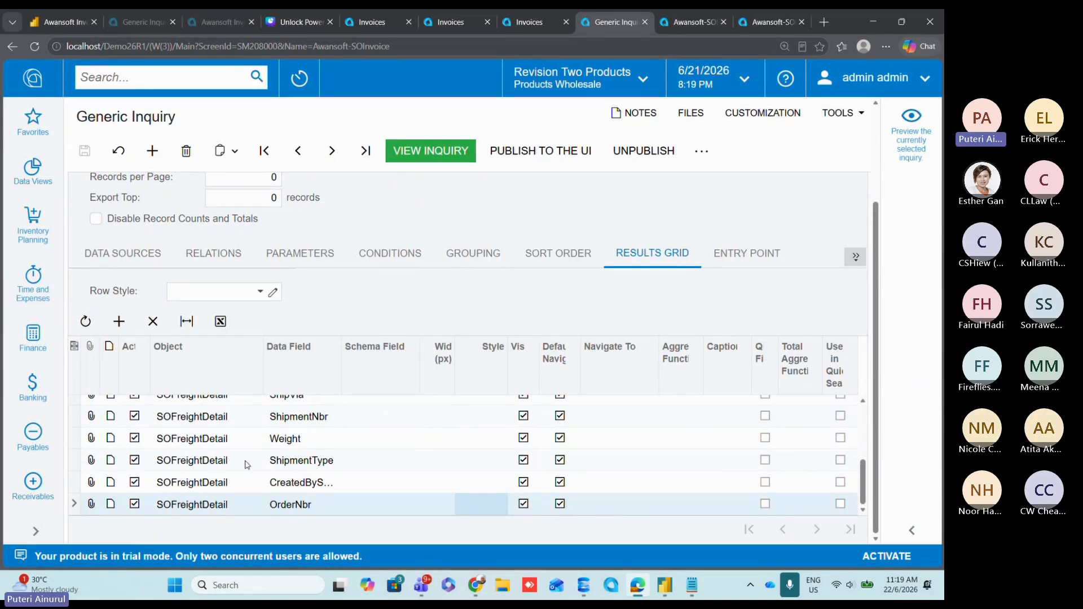
click(134, 505)
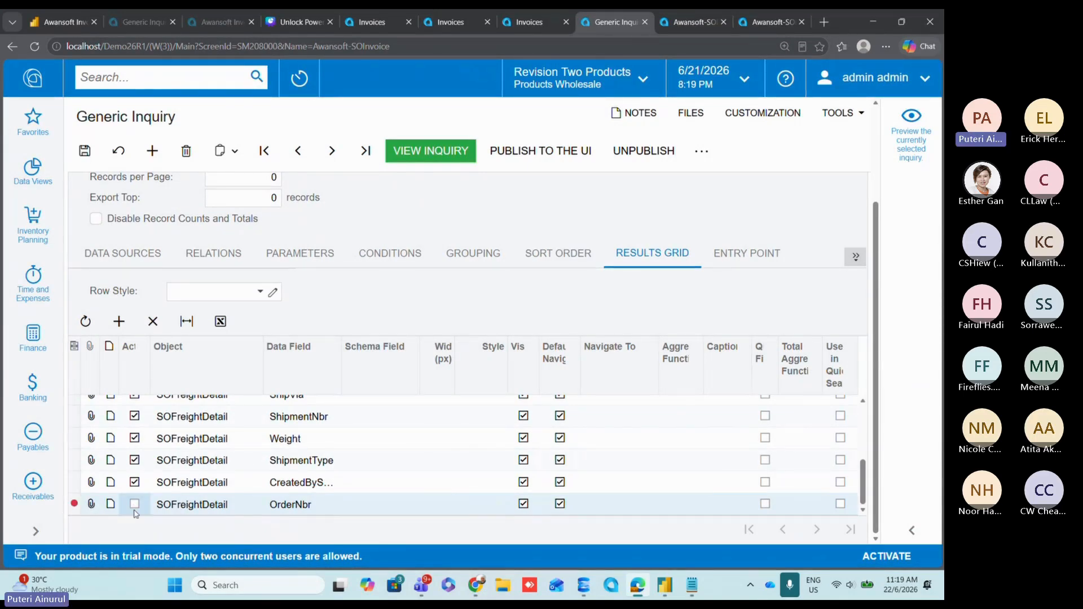
click(86, 321)
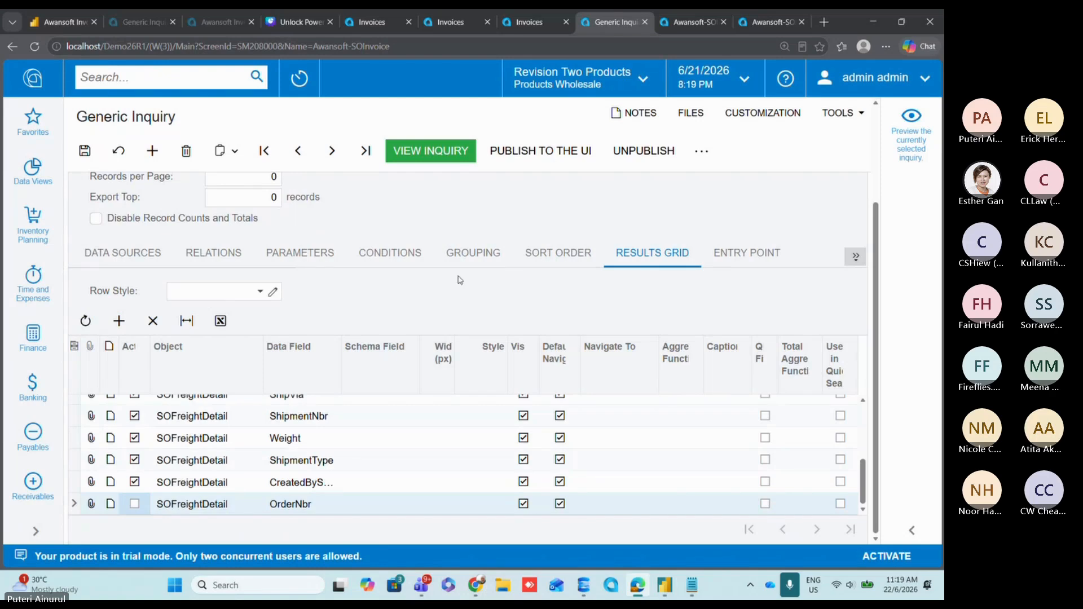
Step: Activate grouping by ARInvoice.RefNbr and save the generic inquiry
click(723, 265)
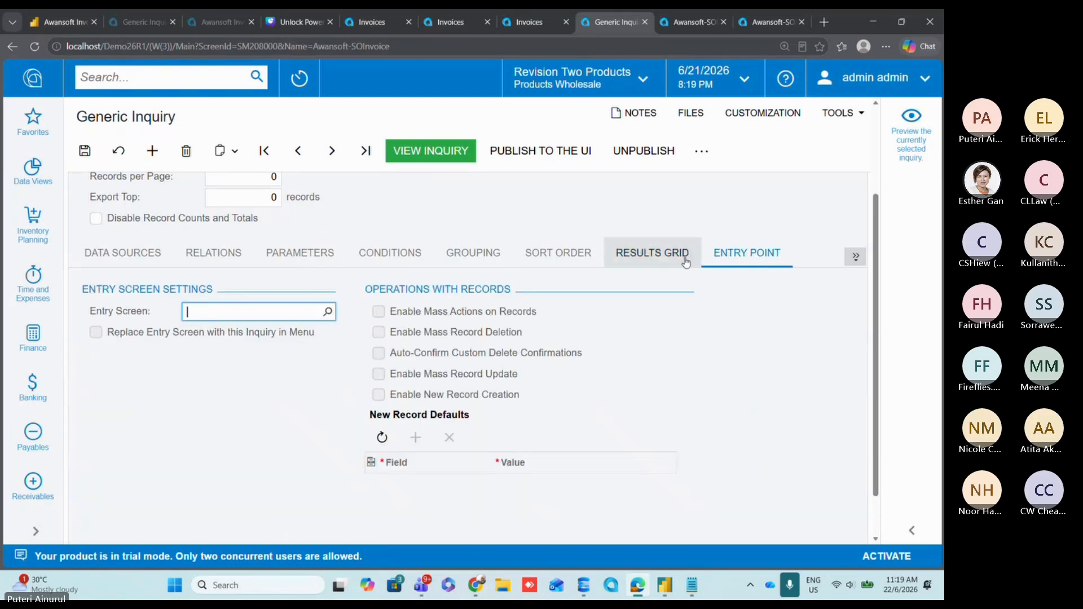
click(656, 263)
click(482, 253)
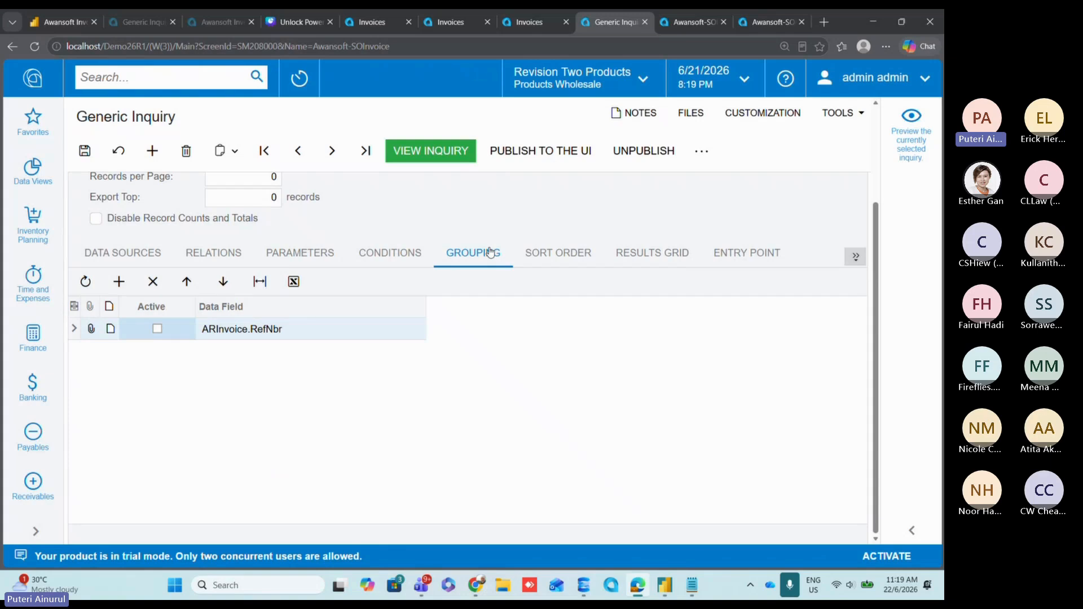
click(157, 330)
click(85, 150)
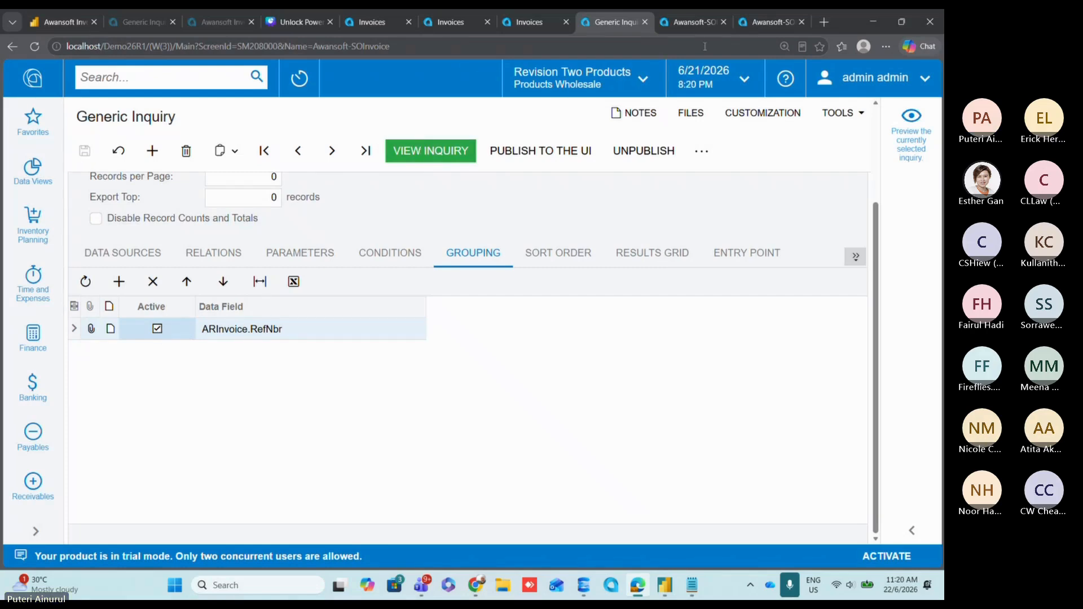
Step: View the grouped inquiry results and close the outdated results page
click(447, 156)
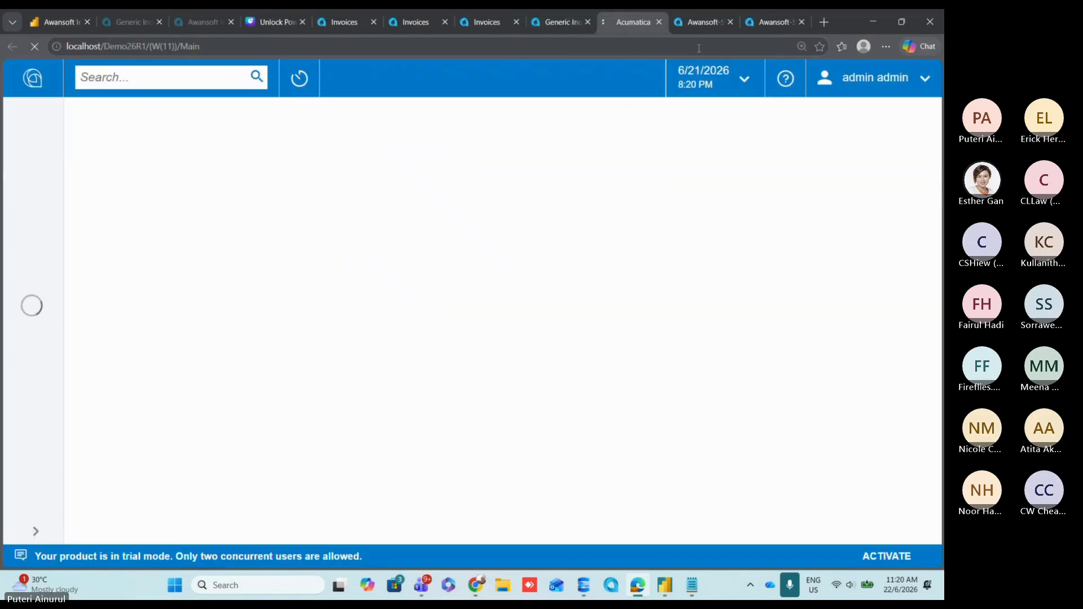
click(730, 22)
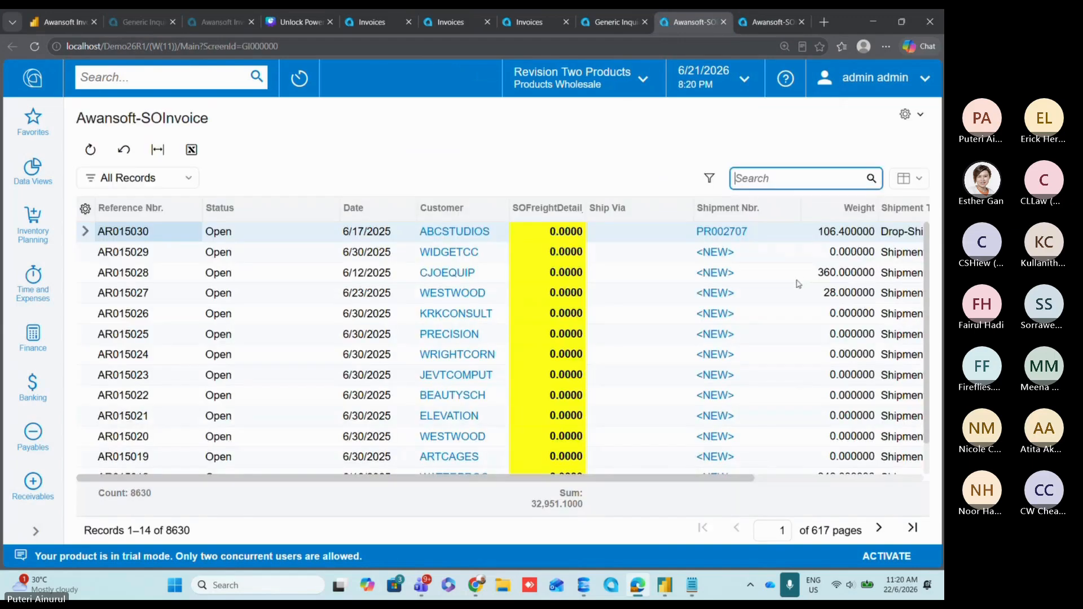
drag(436, 478, 468, 478)
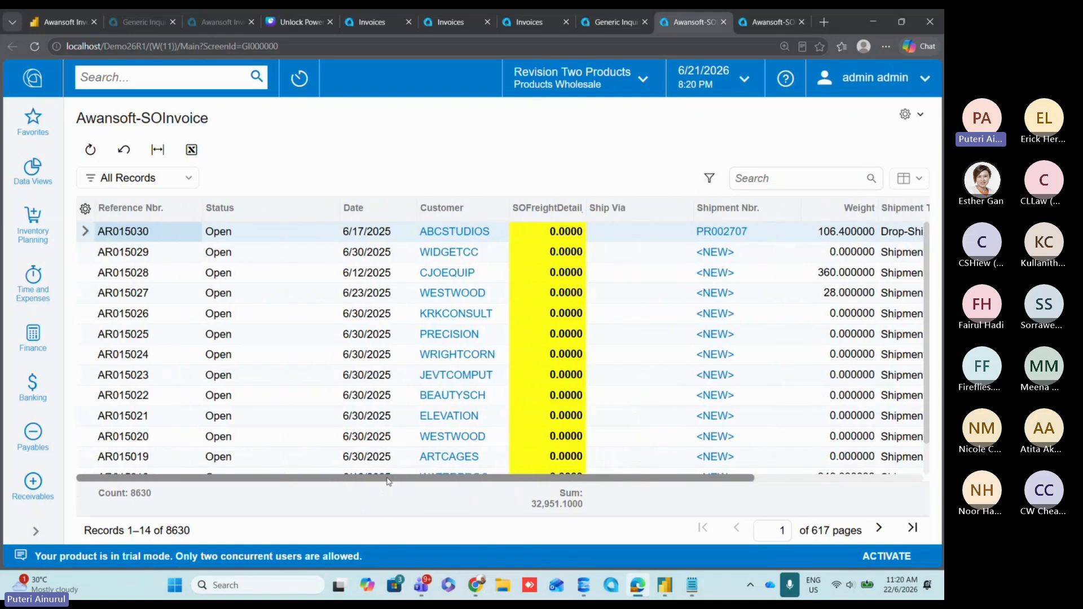
Step: Compare the inquiry's record-count setting with the record count shown beneath the results
click(615, 22)
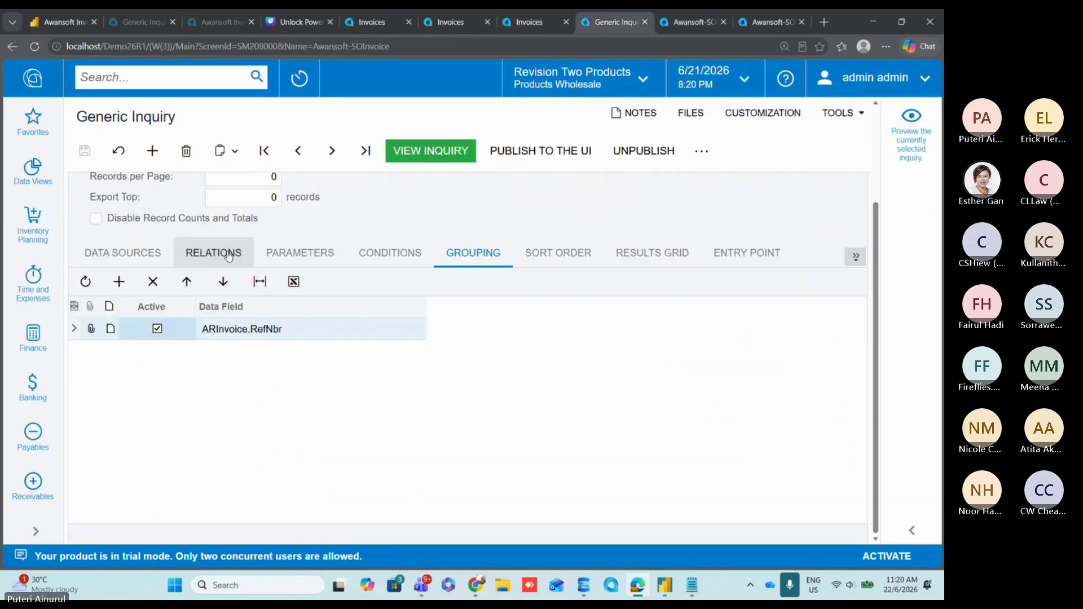
click(121, 254)
scroll(221, 287, up, 2)
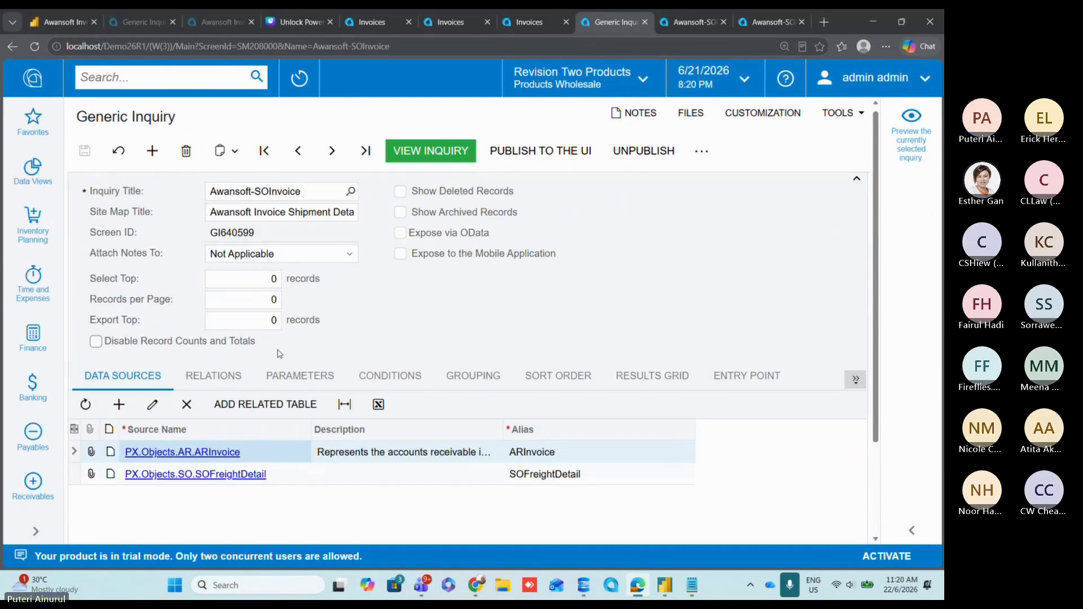
click(684, 24)
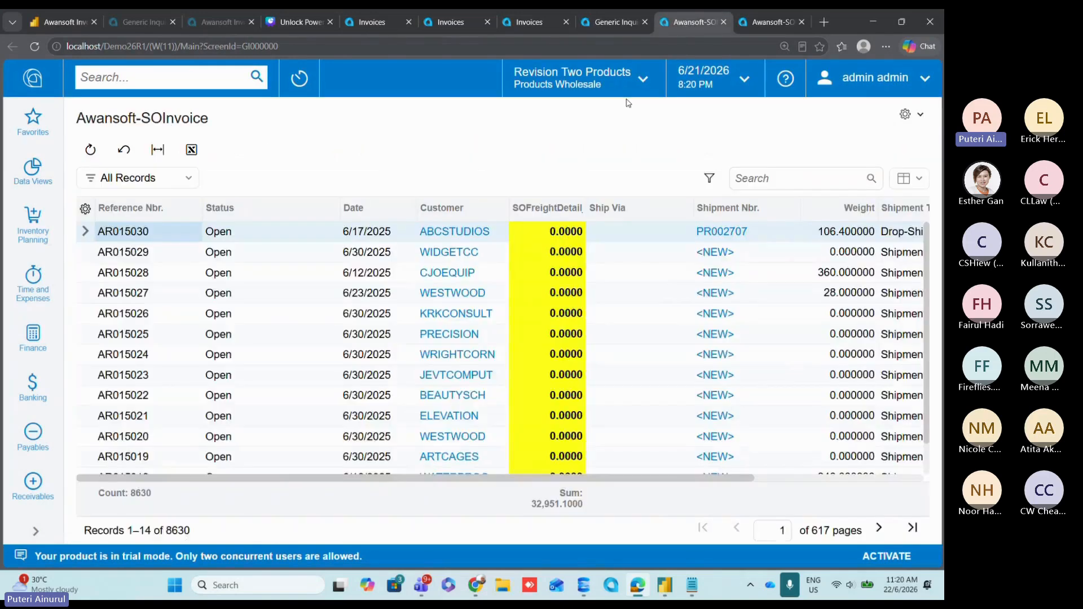
drag(195, 532, 83, 531)
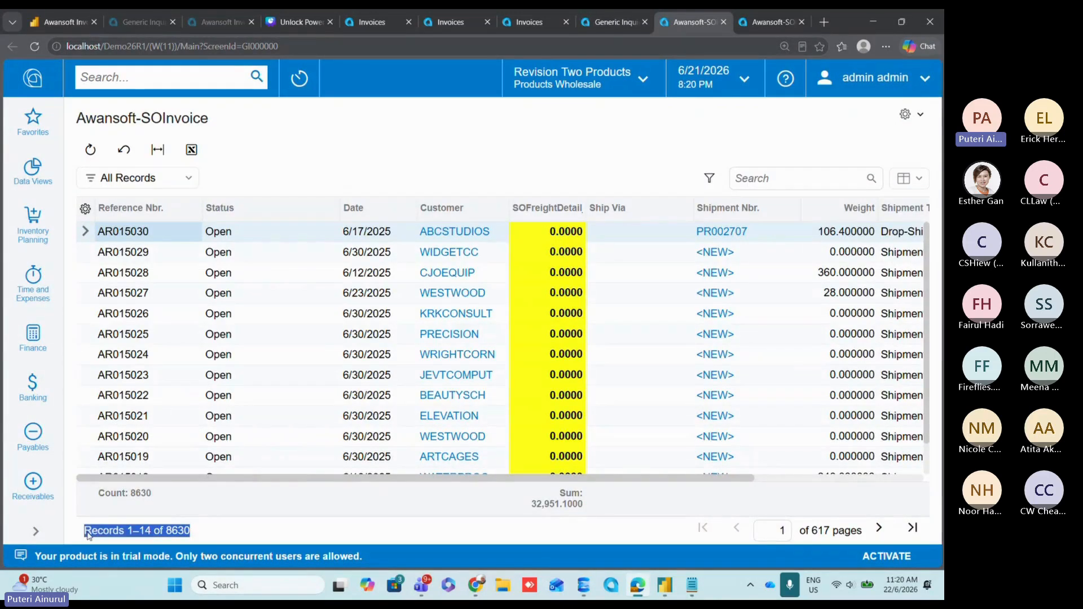
Step: Enable Disable Record Counts and Totals for the inquiry, then save and view the results again
click(611, 21)
click(96, 341)
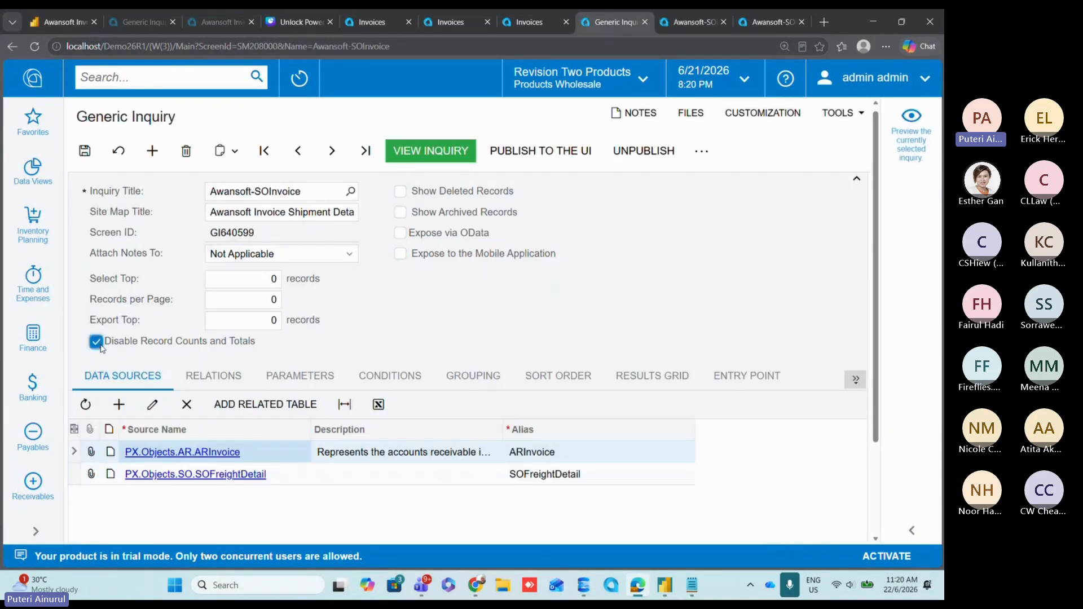
click(84, 153)
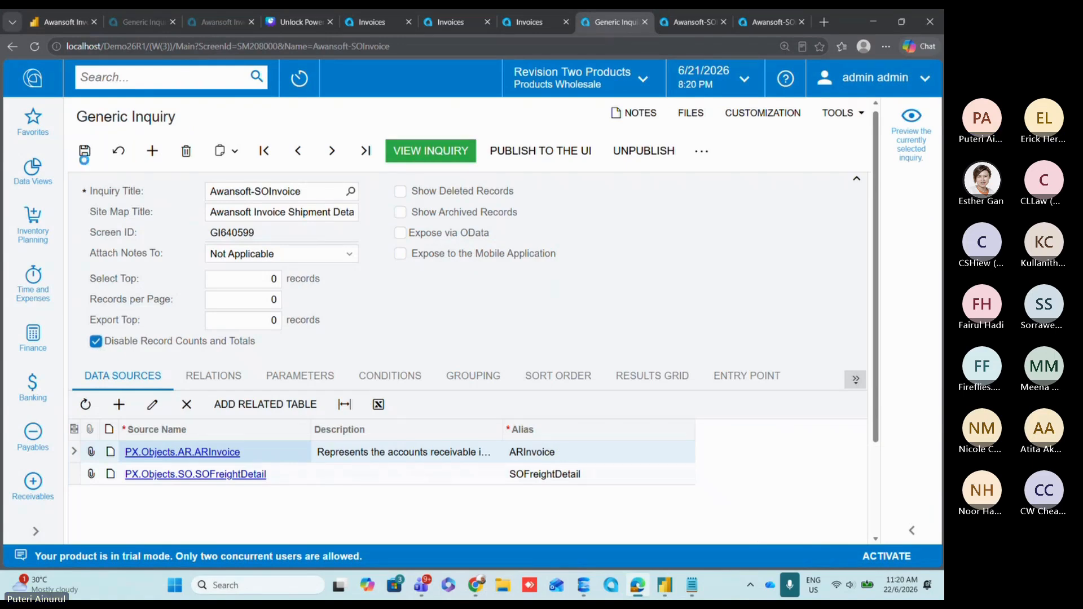
click(433, 150)
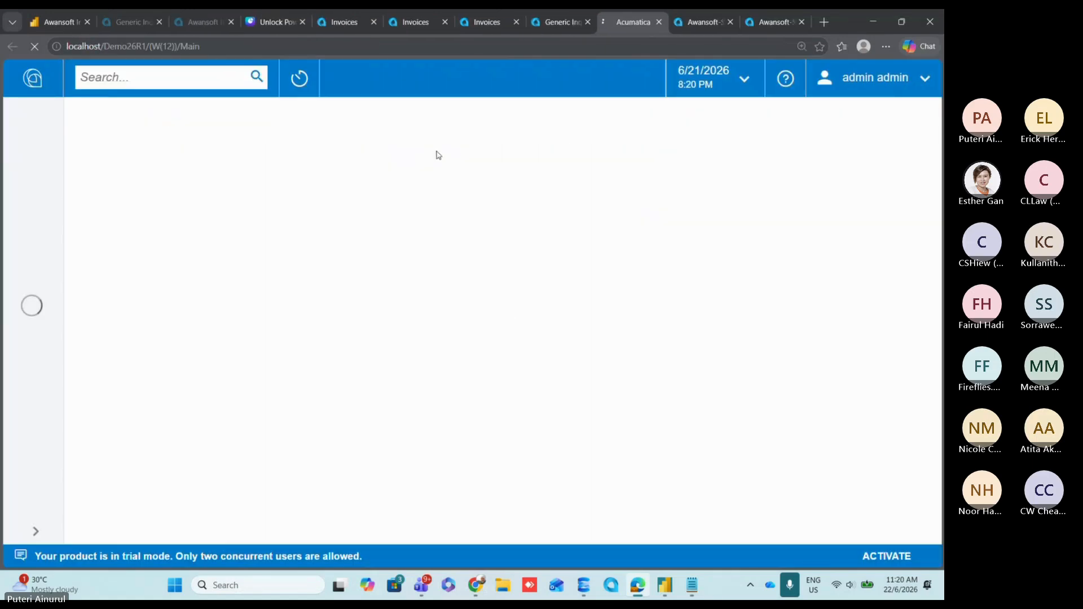
click(730, 22)
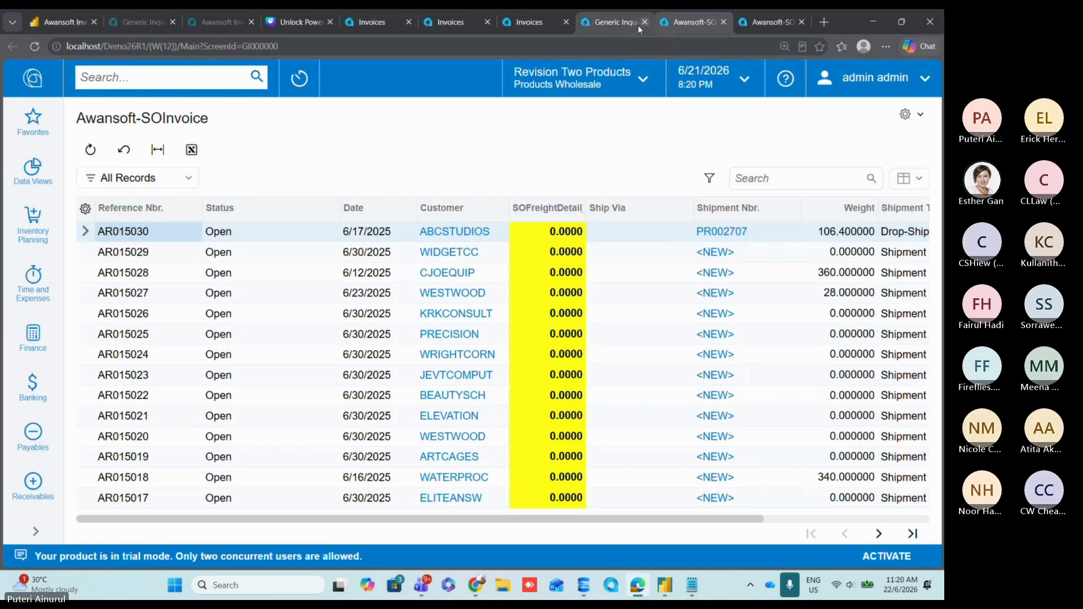
Step: Review the inquiry's table relations, parameters and conditions
click(616, 21)
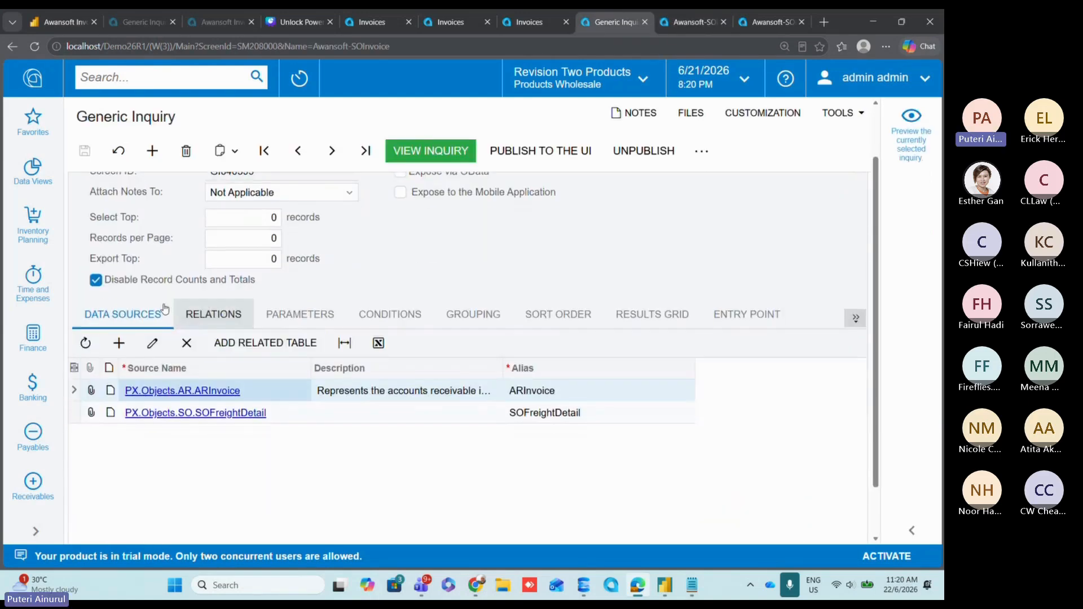
scroll(169, 338, up, 1)
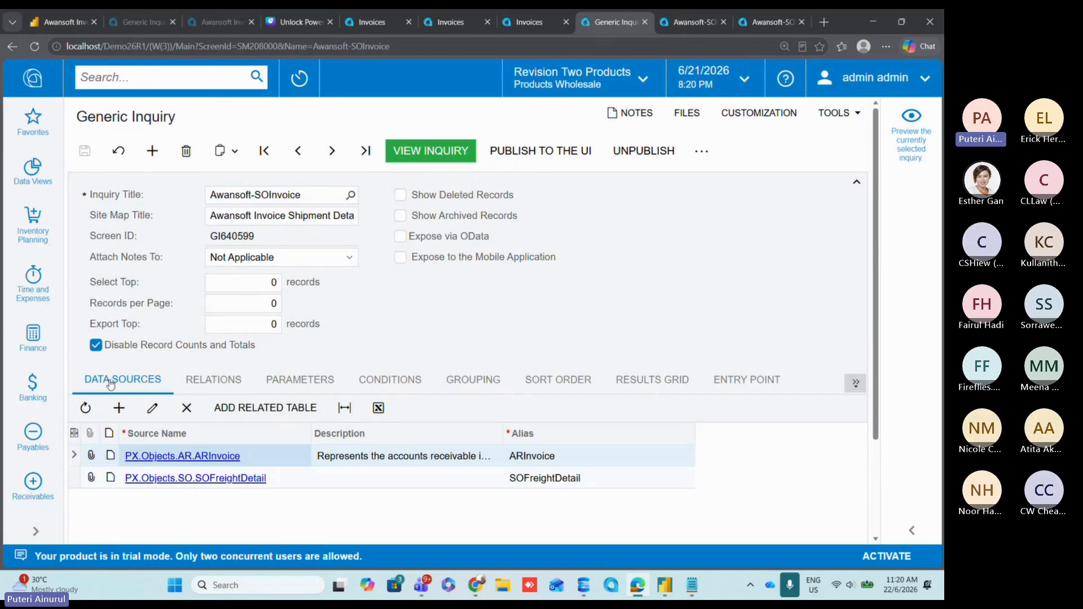
click(220, 389)
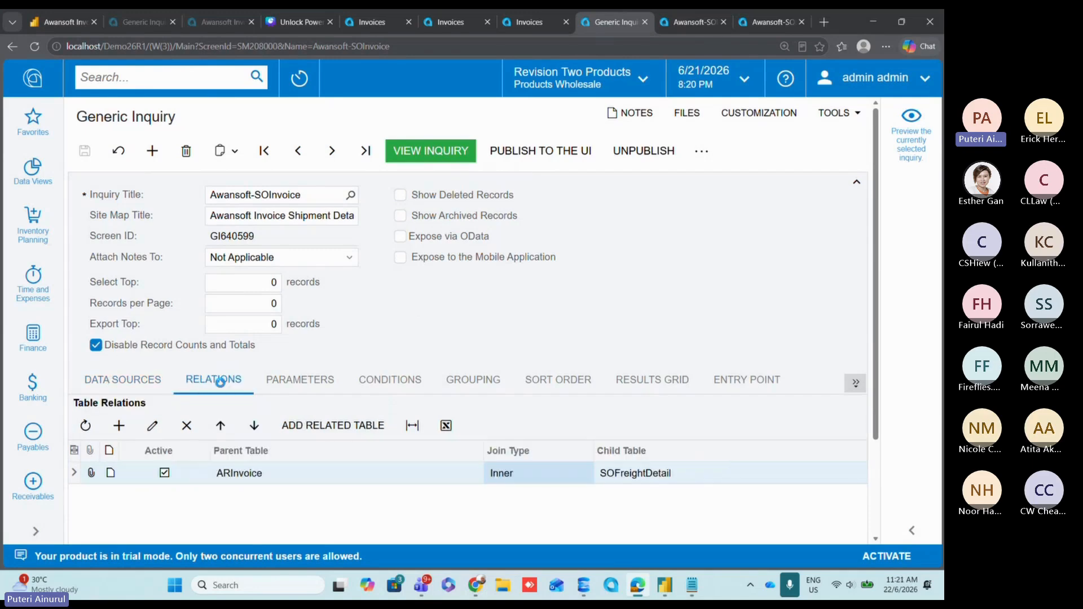
click(299, 382)
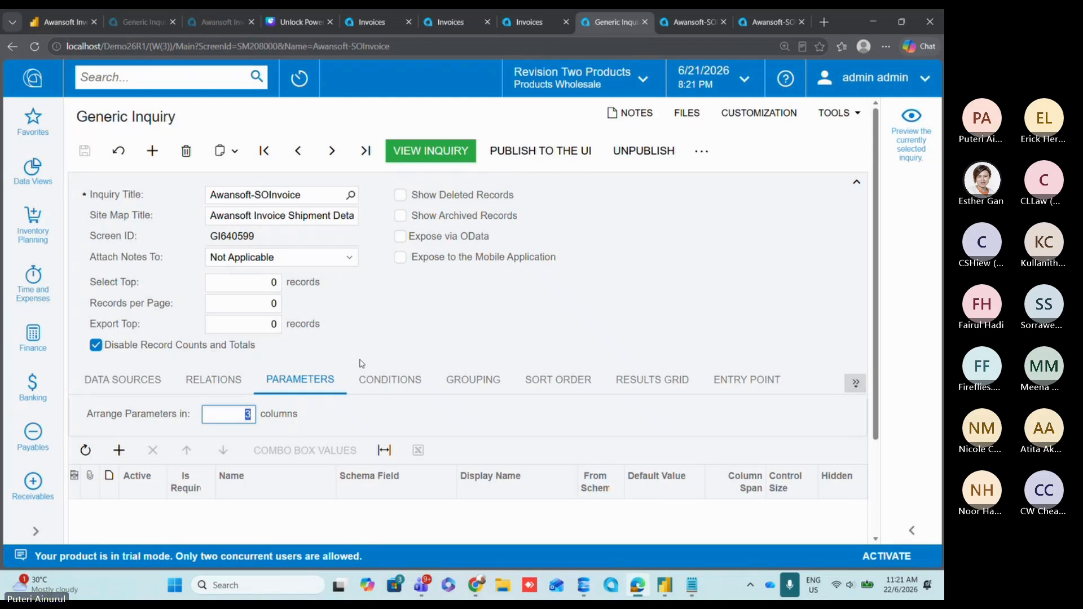
scroll(362, 364, down, 2)
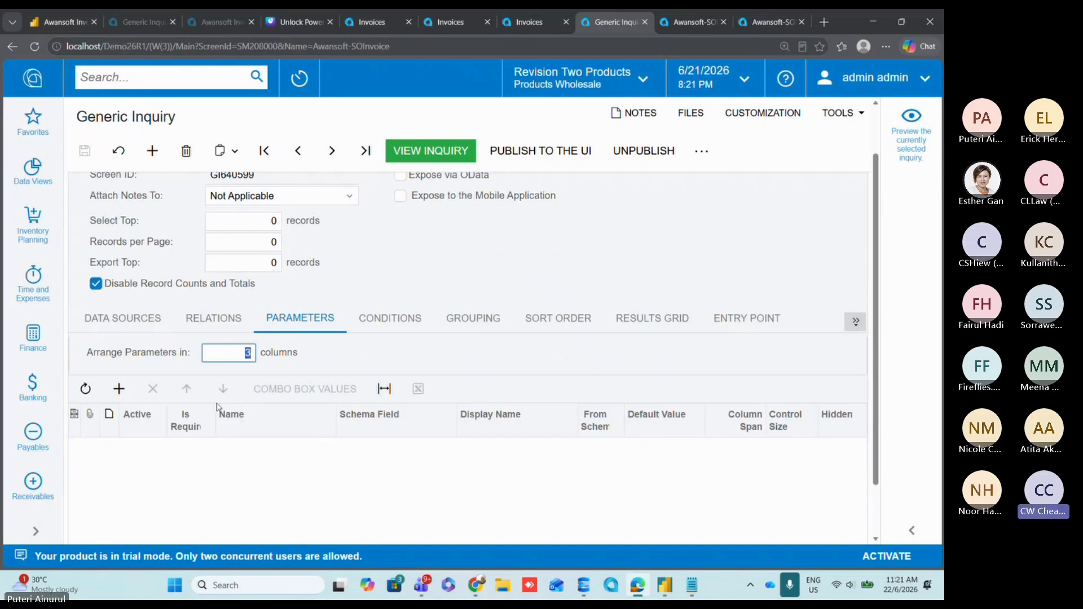
click(377, 322)
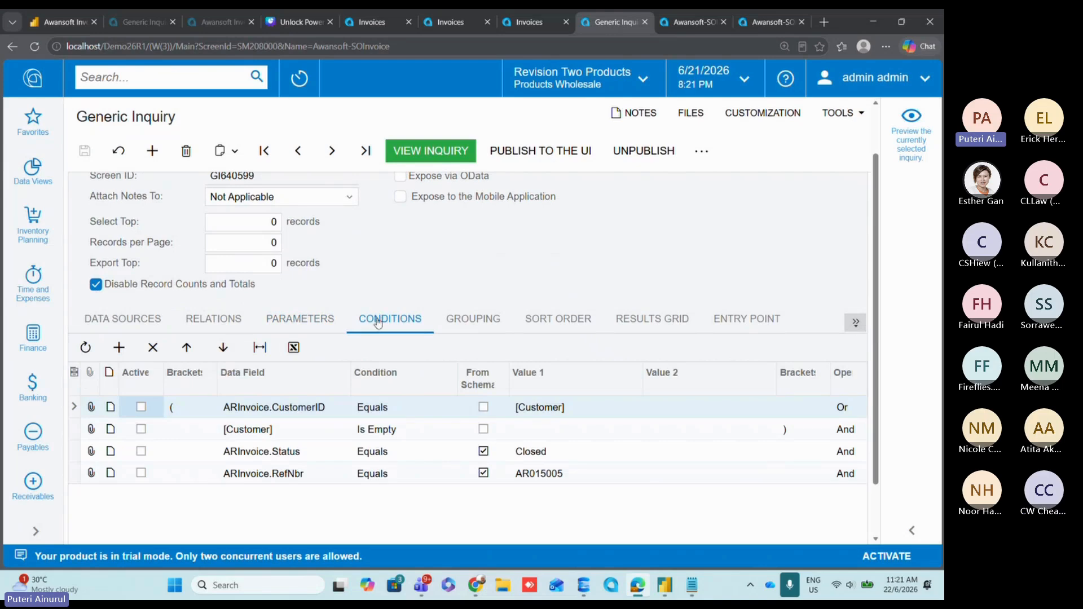
click(325, 321)
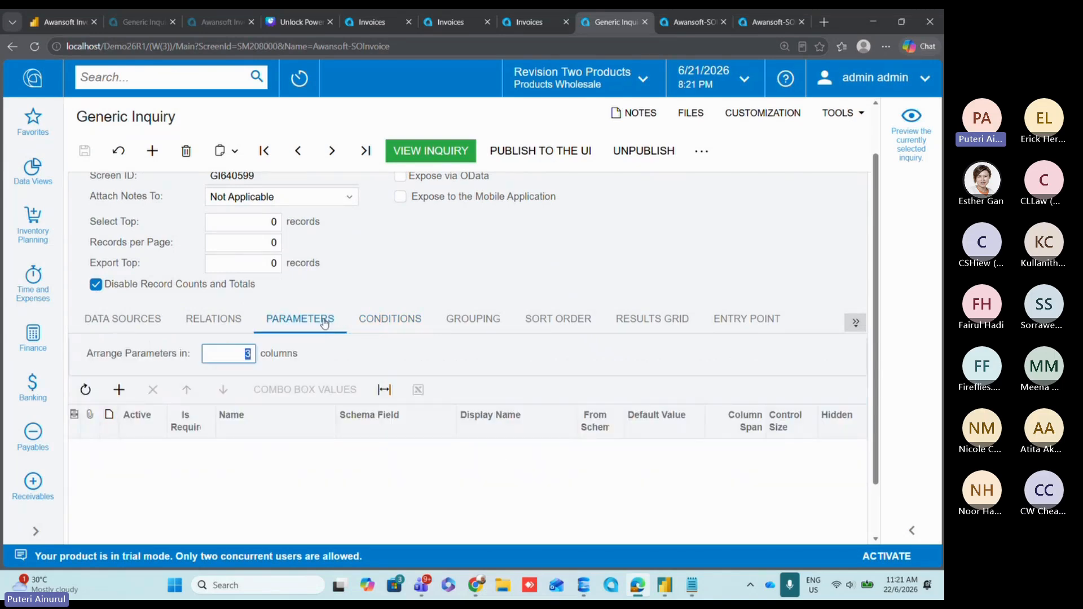
Step: Add a new active parameter named Customer to the inquiry
click(118, 390)
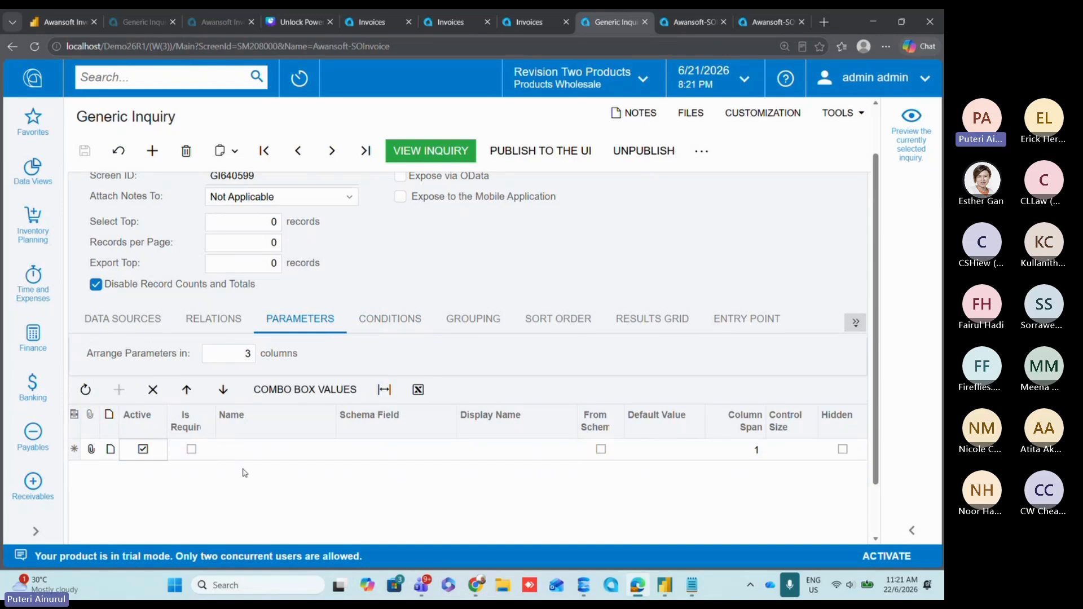
click(289, 455)
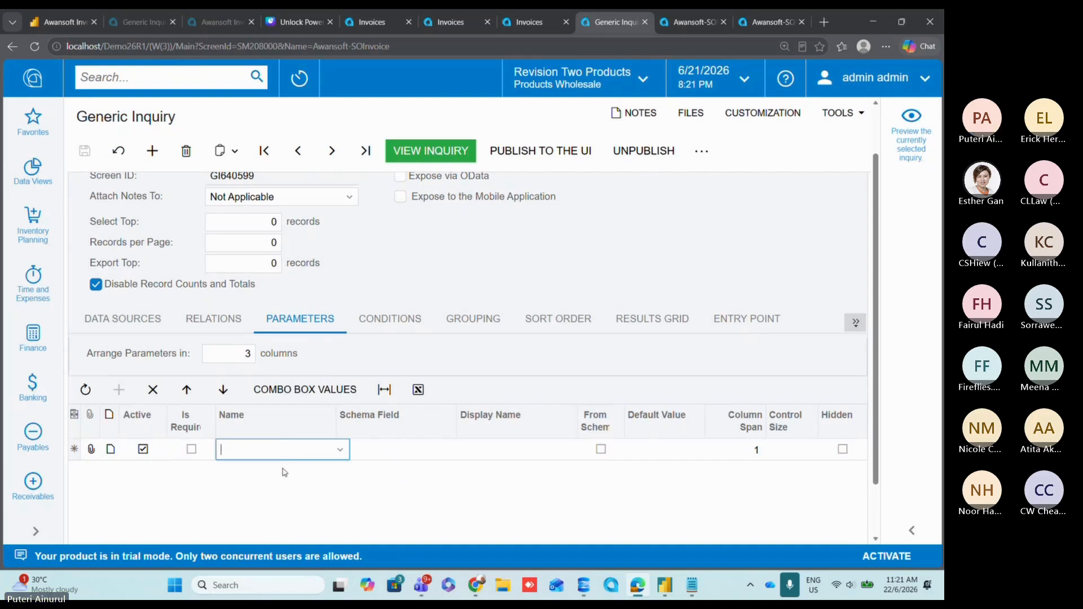
click(304, 457)
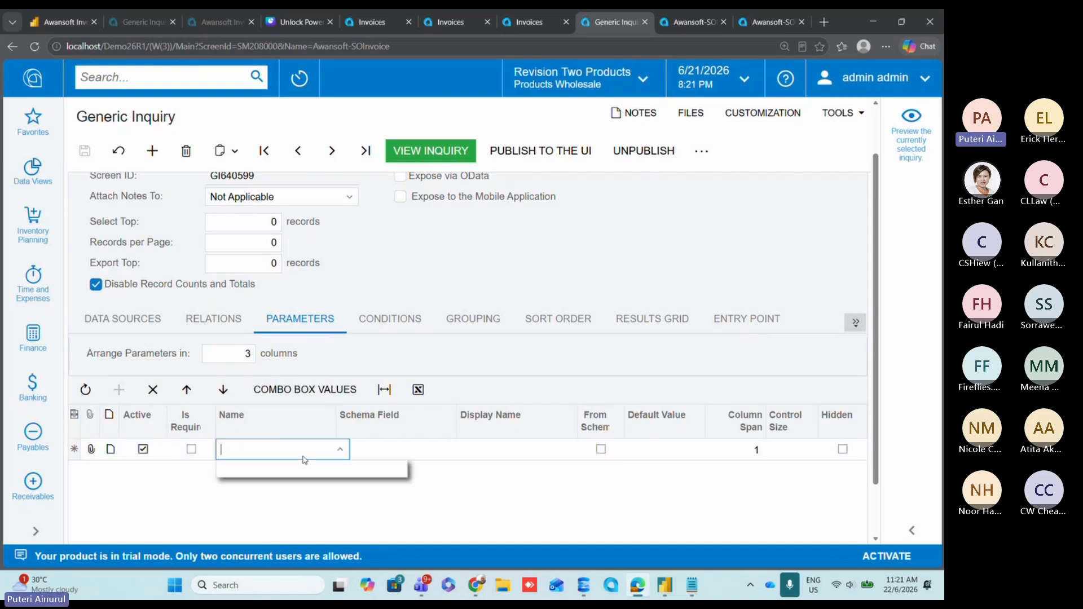
click(304, 452)
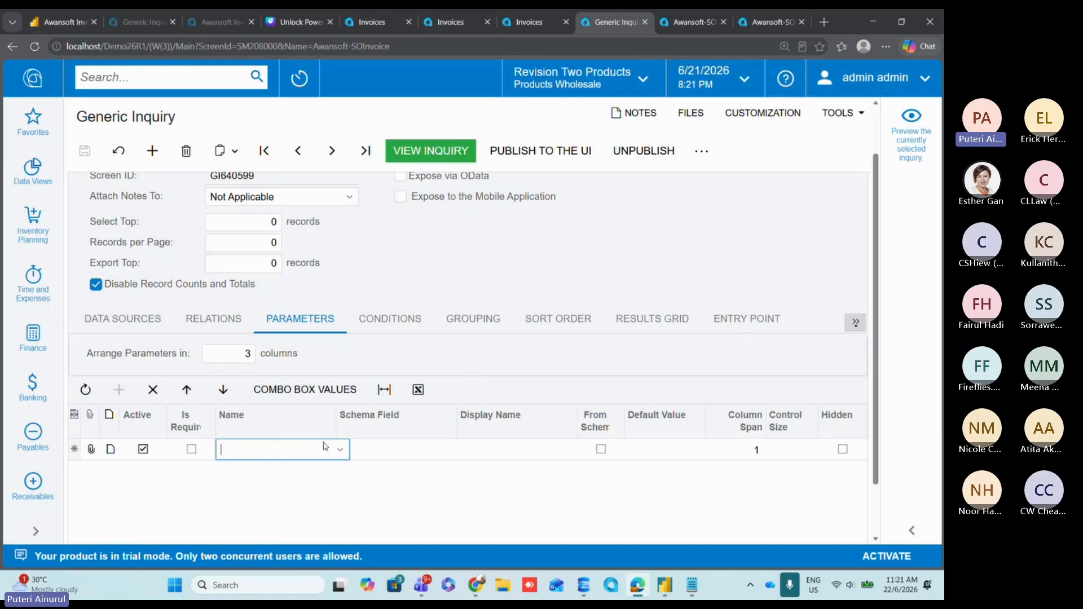
text(Customer)
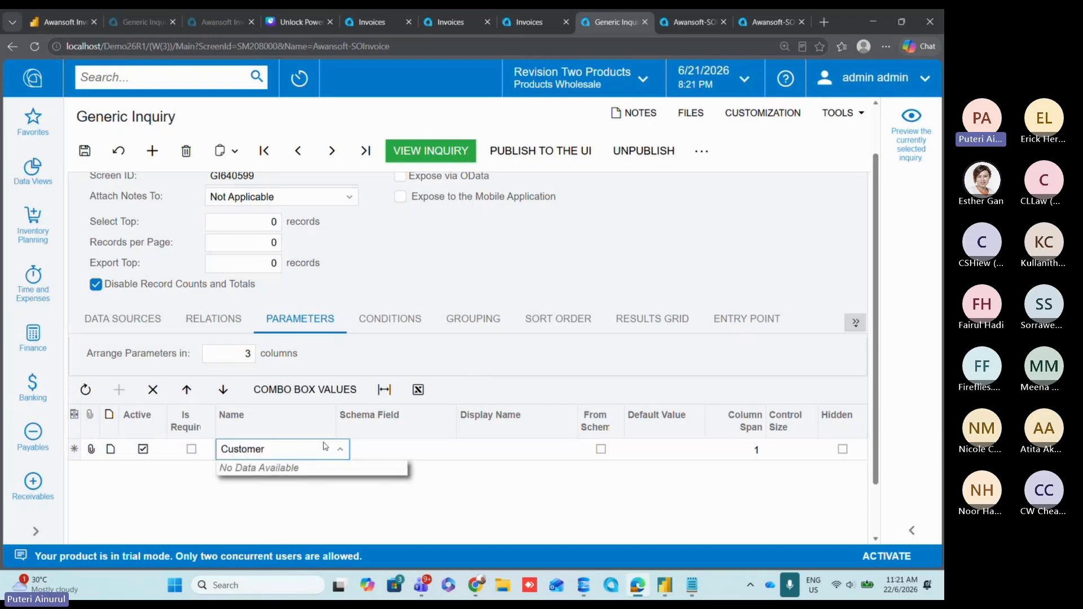
key(Tab)
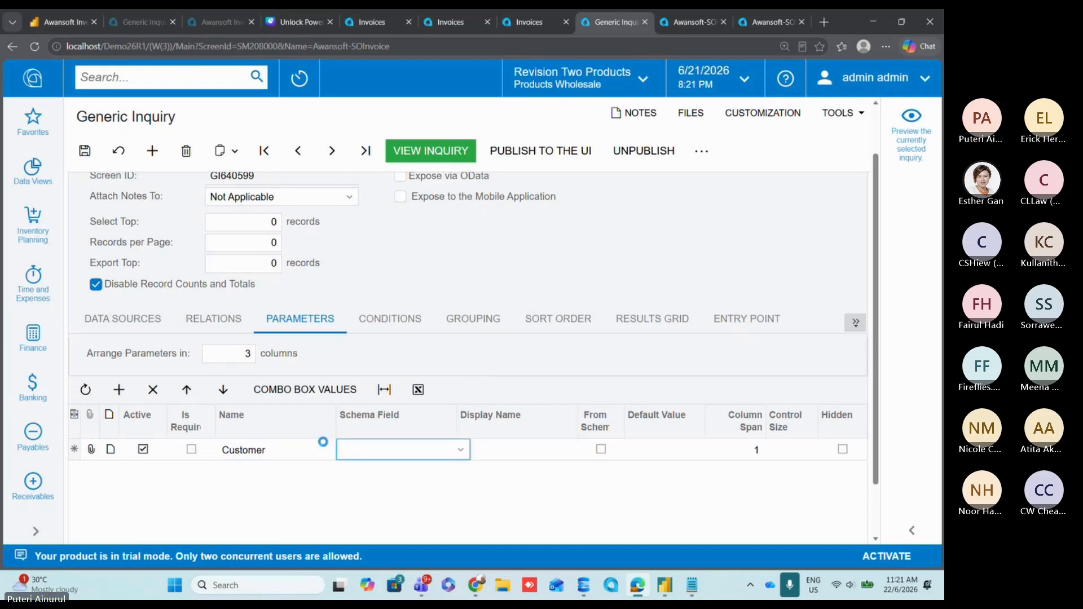
Step: Set the Customer parameter's schema field to ARInvoice.CustomerID and its display name to Select Customer
click(361, 452)
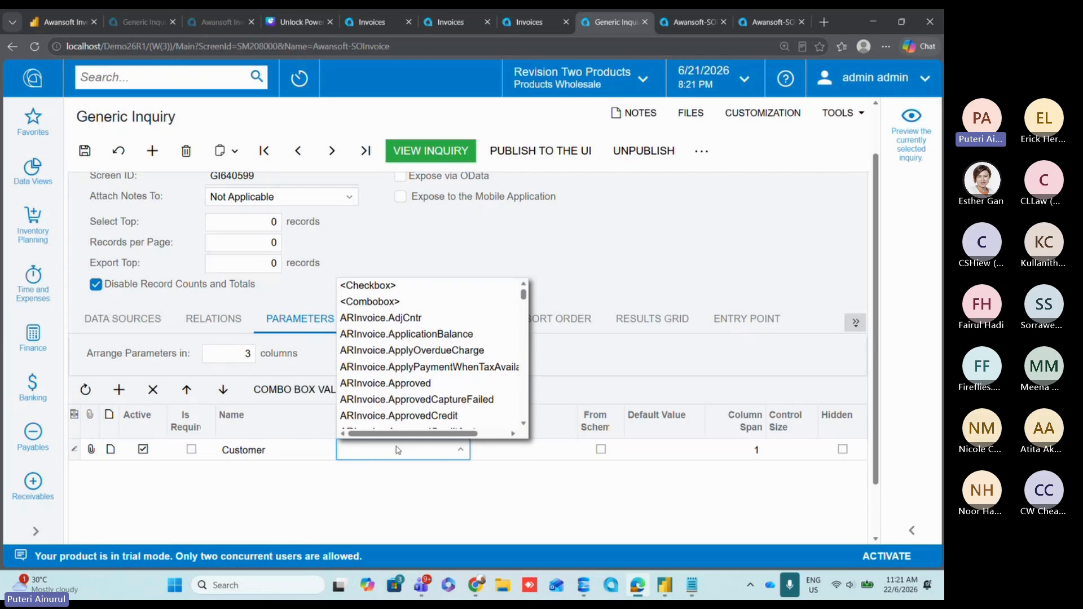
text(custo)
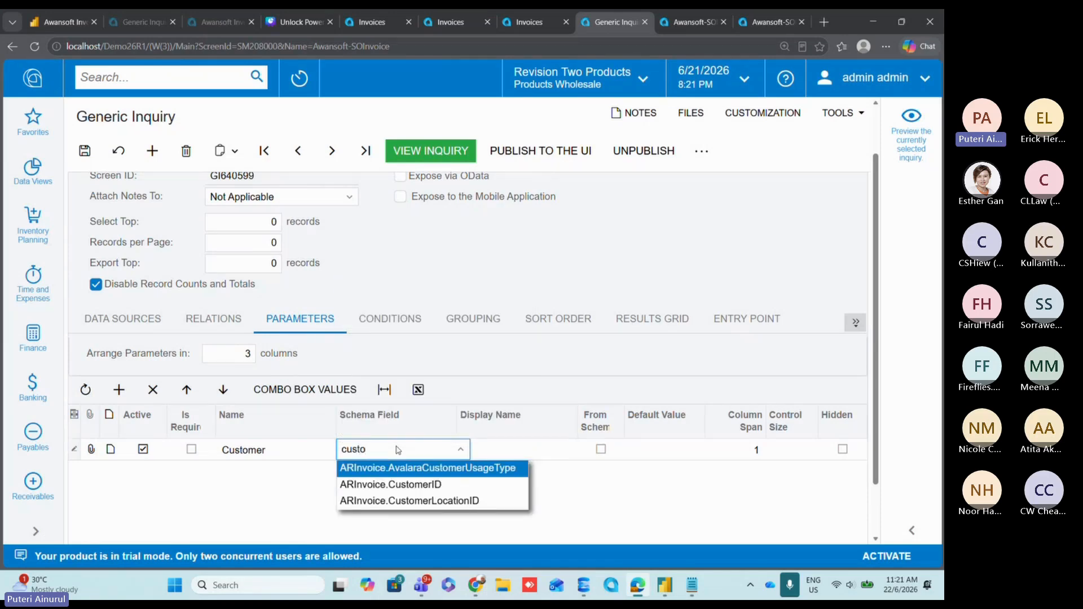
click(421, 485)
key(Tab)
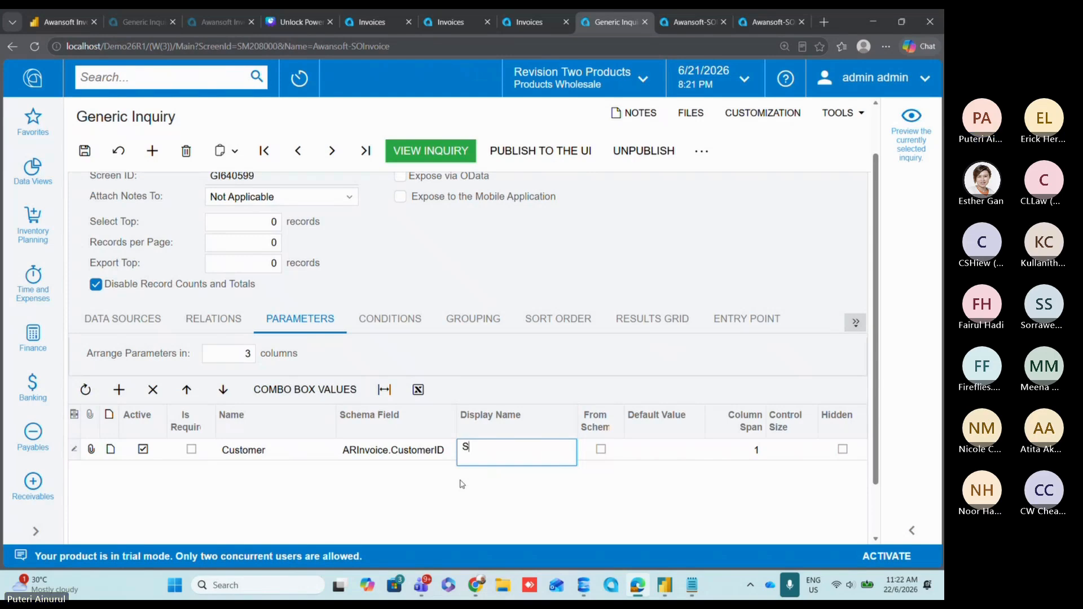
text(elect Cus)
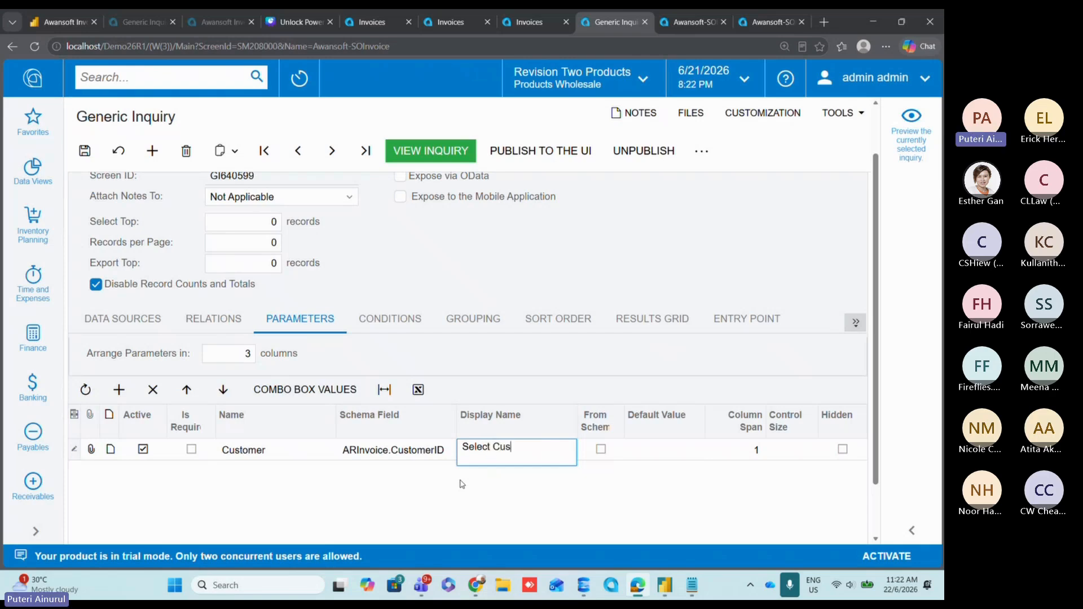
text(tomer)
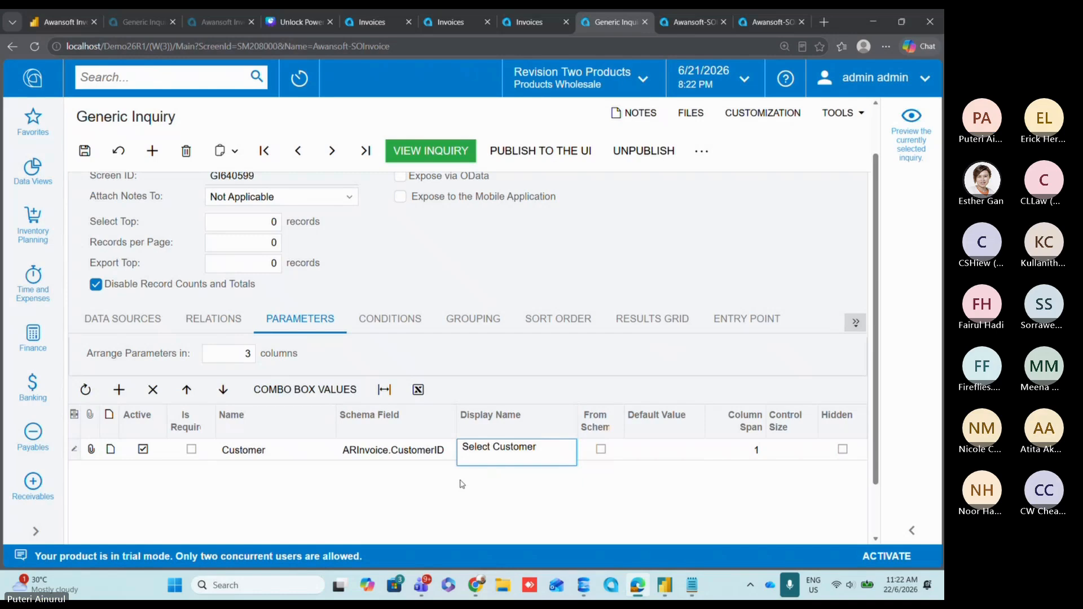
key(Tab)
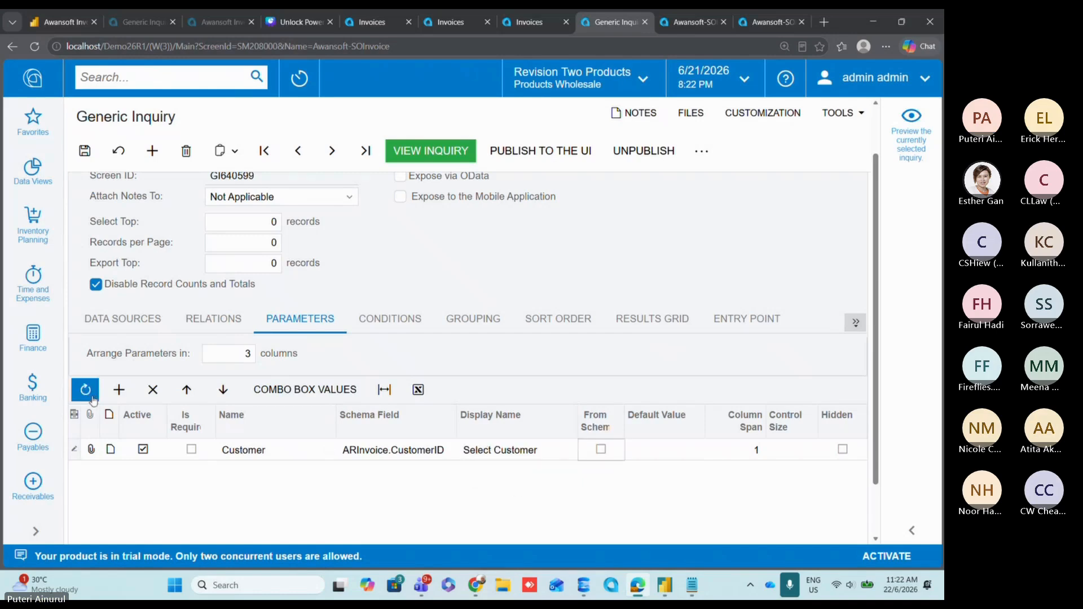
Step: Save the inquiry and view its results with the new parameter, closing one outdated results page
click(83, 152)
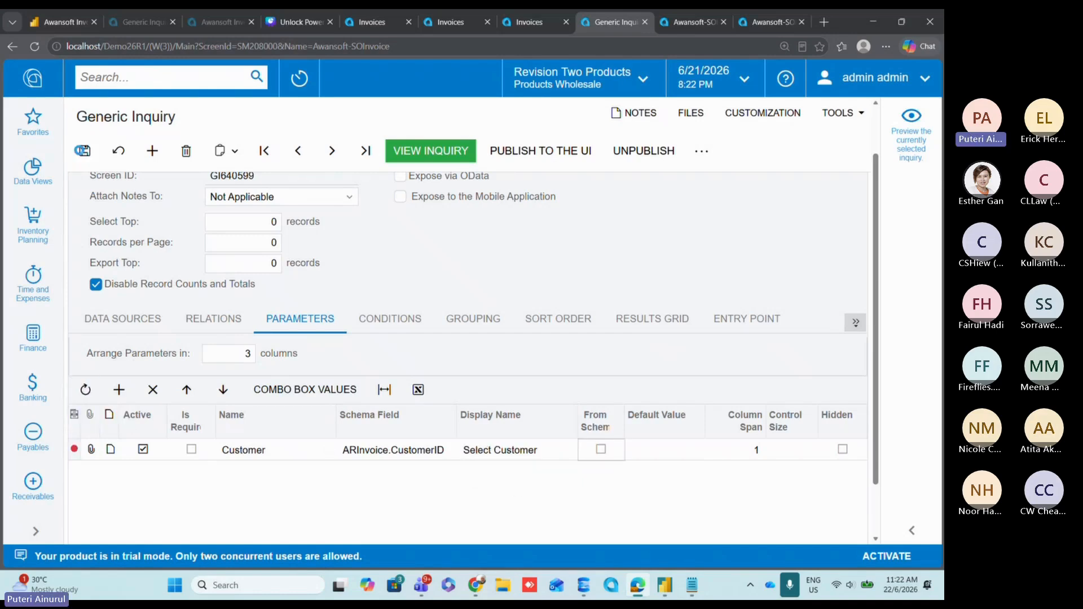
click(428, 156)
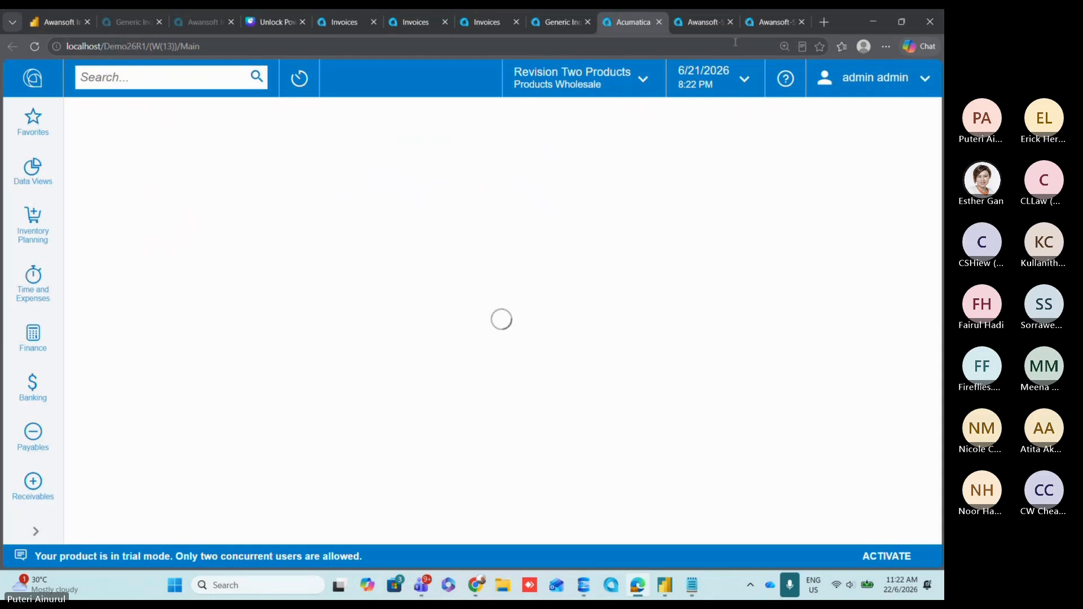
click(802, 23)
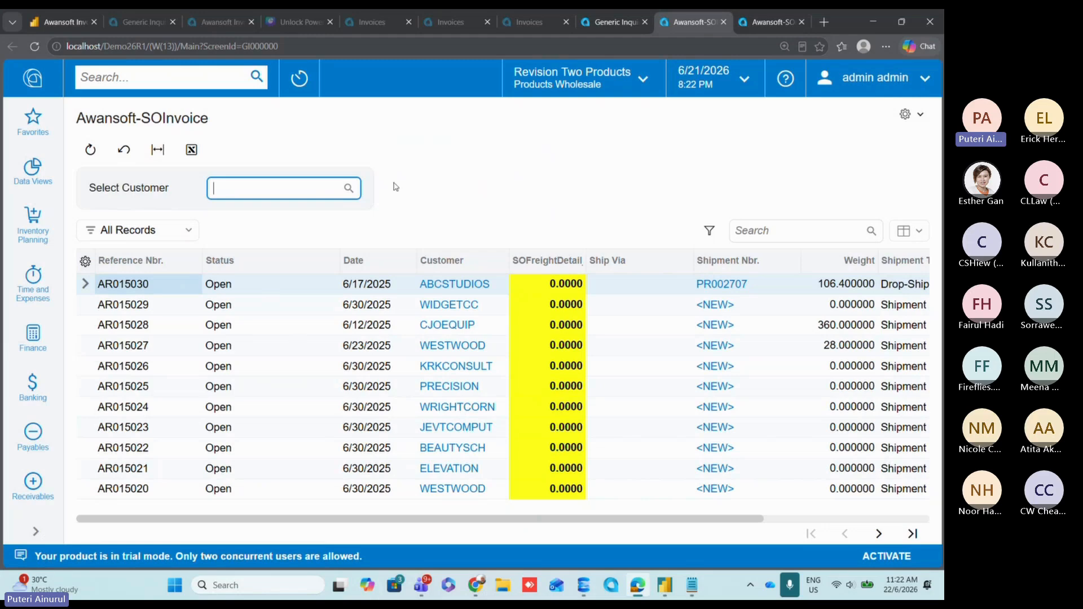
Step: Try to filter the inquiry results with the Select Customer parameter, choosing ABC Holdings Inc
click(348, 188)
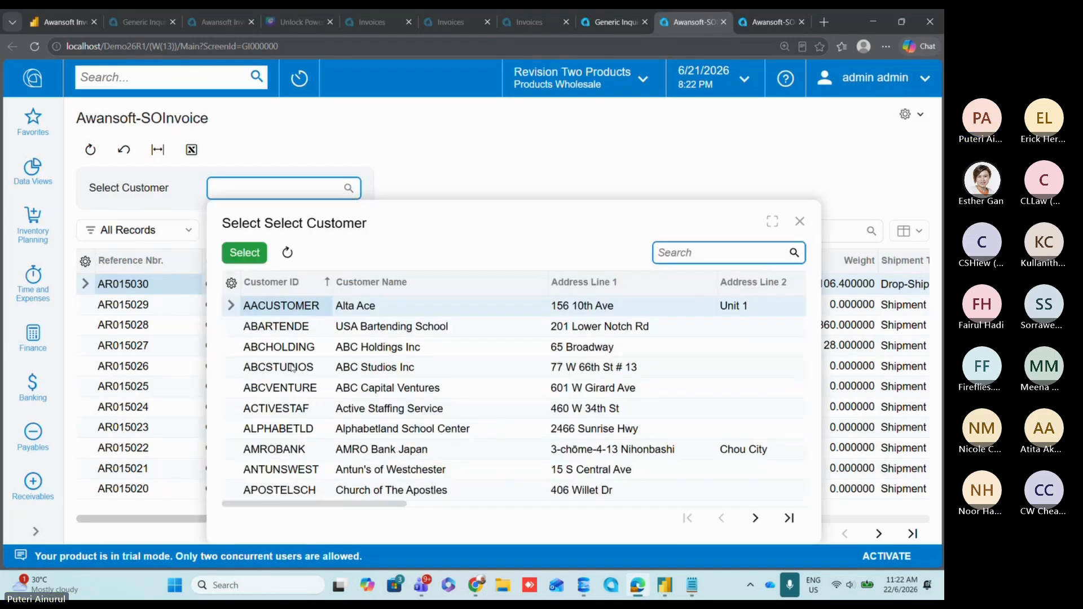
click(283, 350)
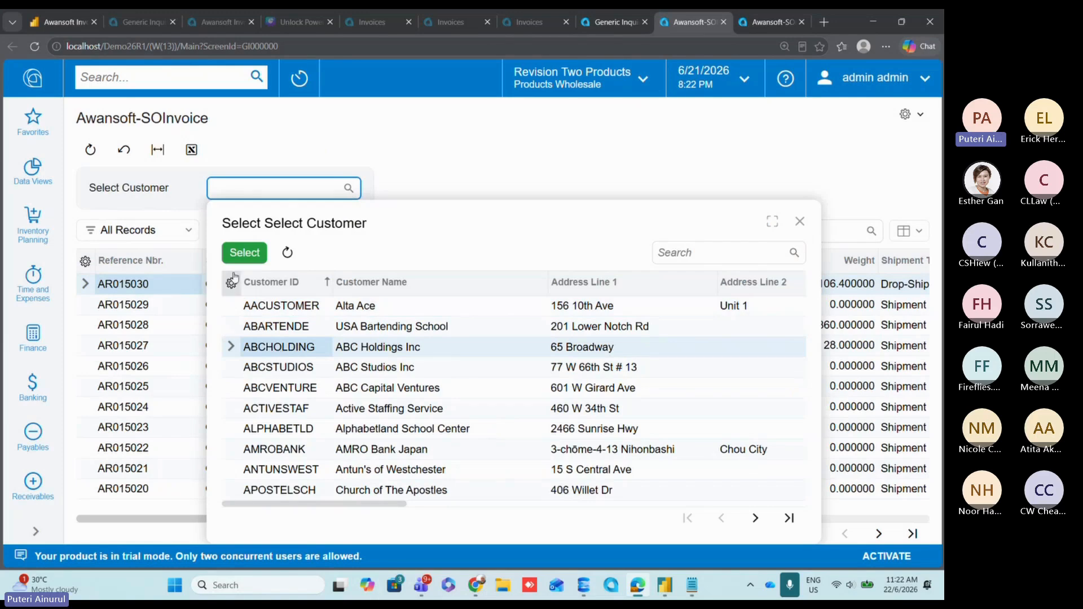
click(240, 257)
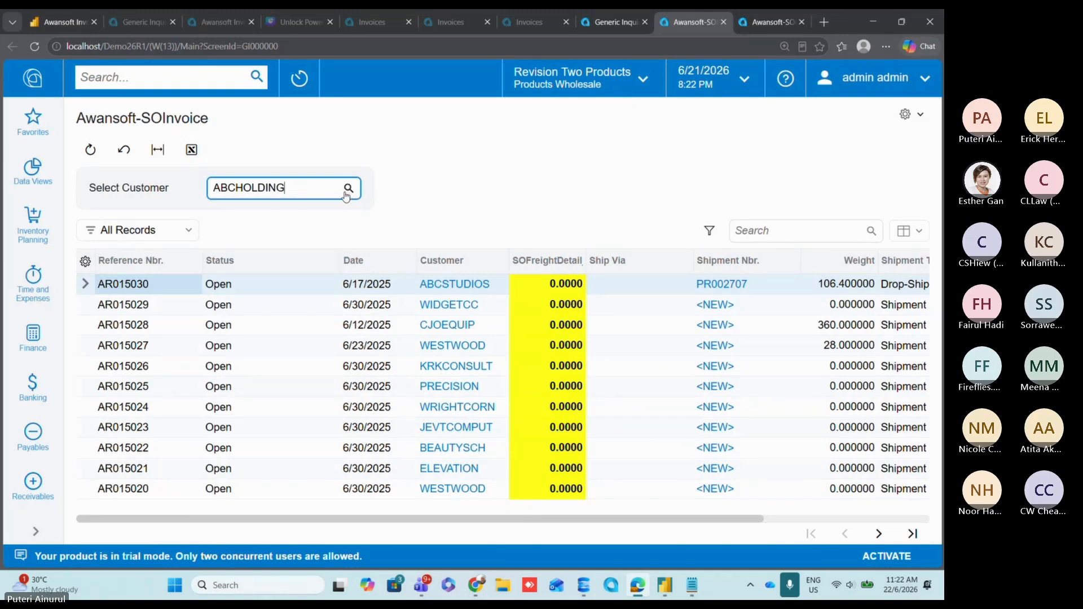
Step: Check the Customer parameter's definition against the inquiry's conditions and the results page
click(615, 22)
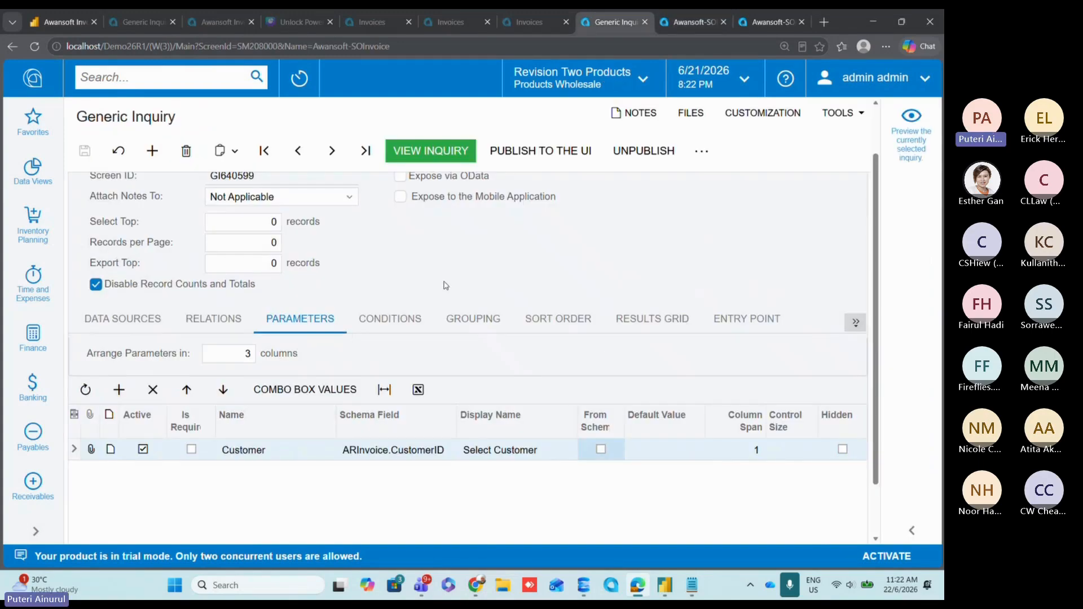
click(694, 22)
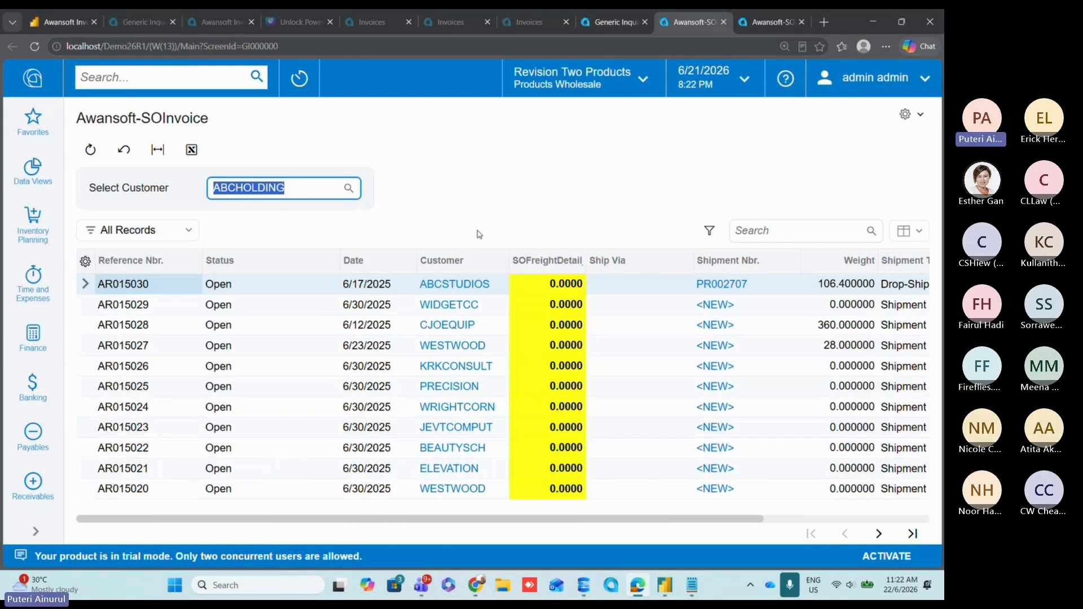
click(616, 22)
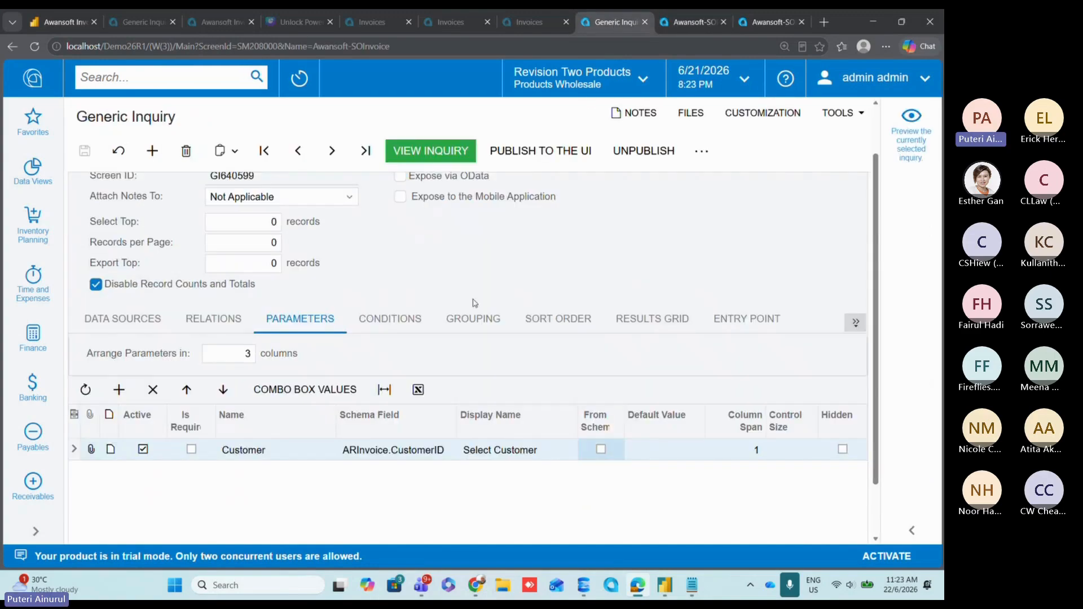
click(407, 326)
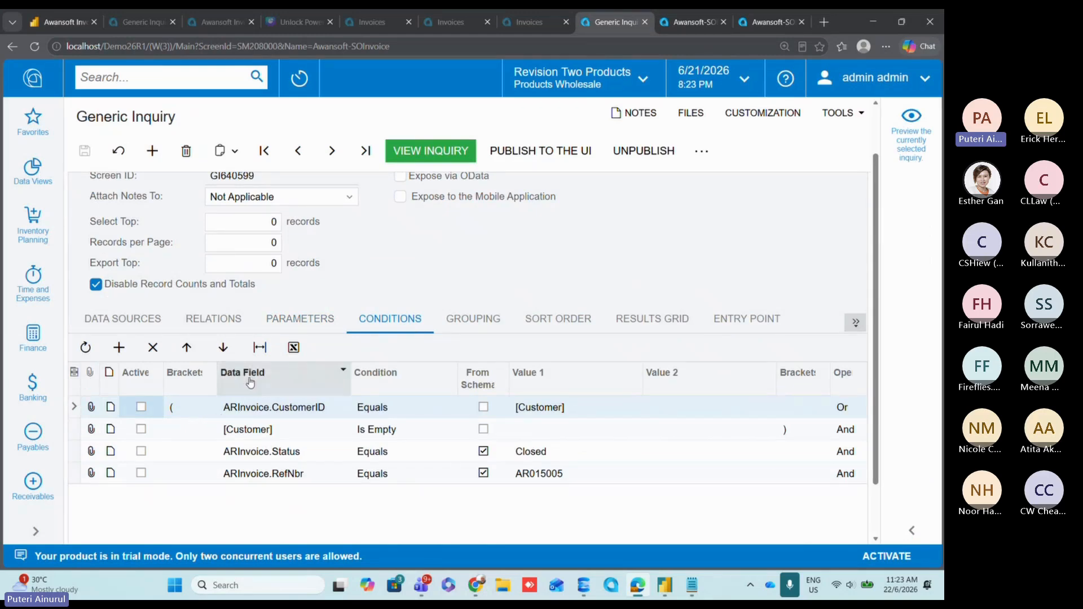
click(378, 323)
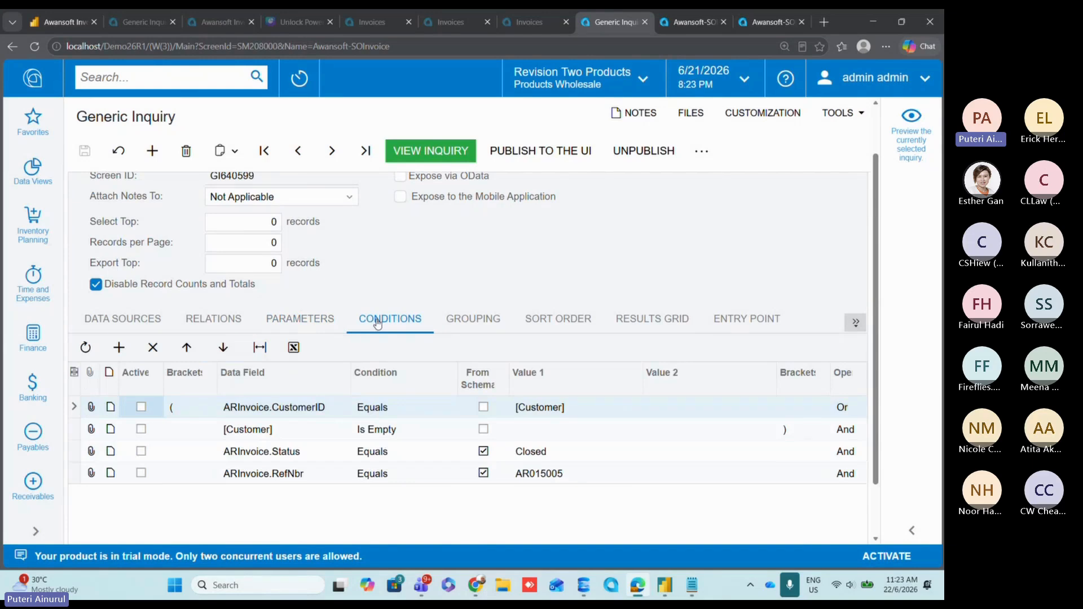
click(302, 323)
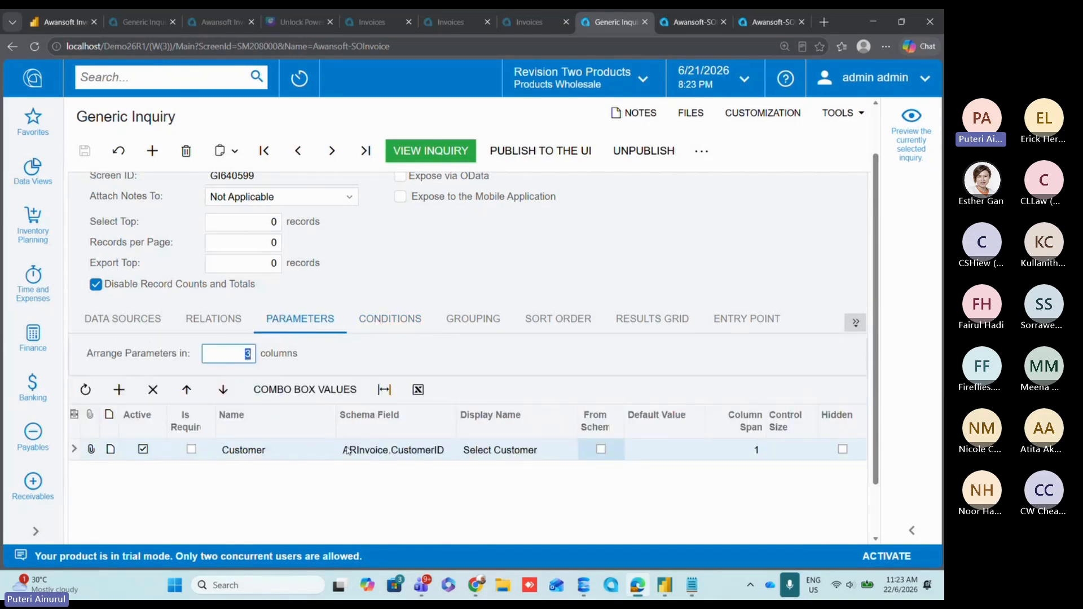
click(377, 326)
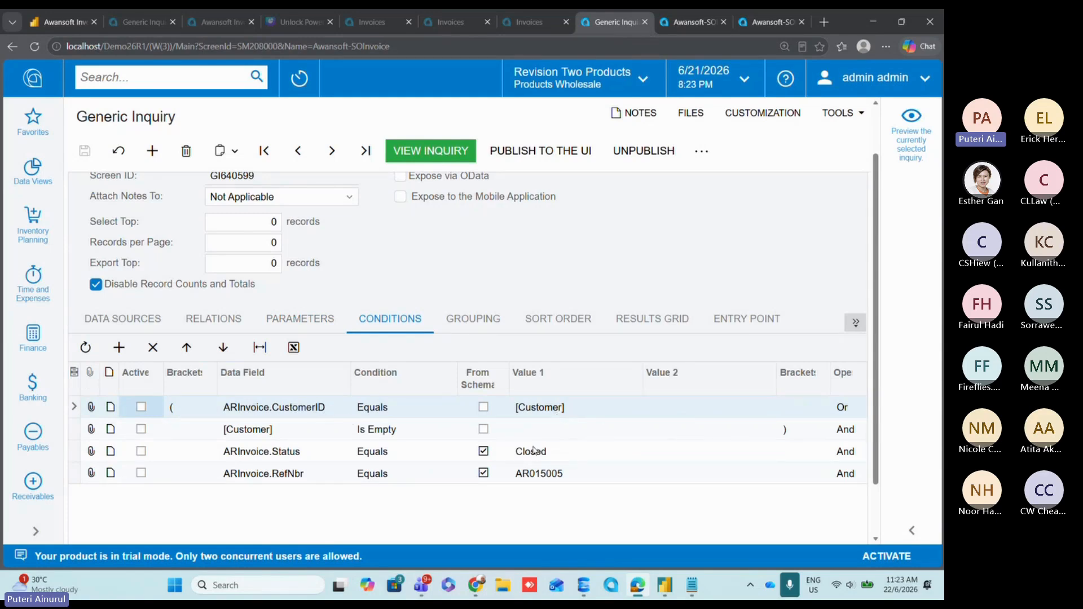
Step: Activate the ARInvoice.CustomerID Equals [Customer] and [Customer] Is Empty conditions, then save and view the inquiry results
click(141, 406)
click(141, 429)
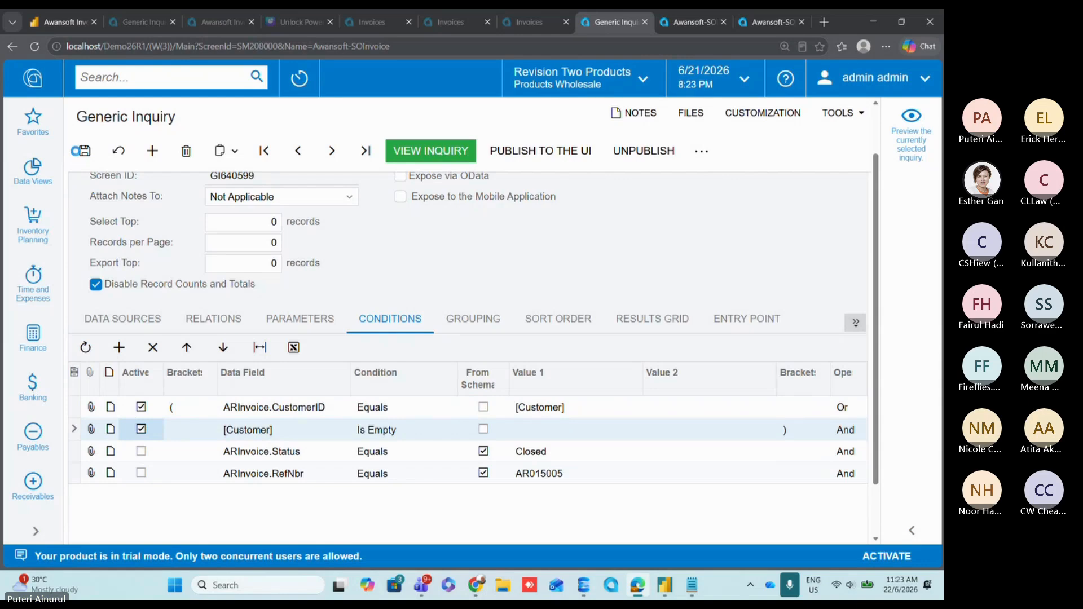
click(84, 151)
click(449, 152)
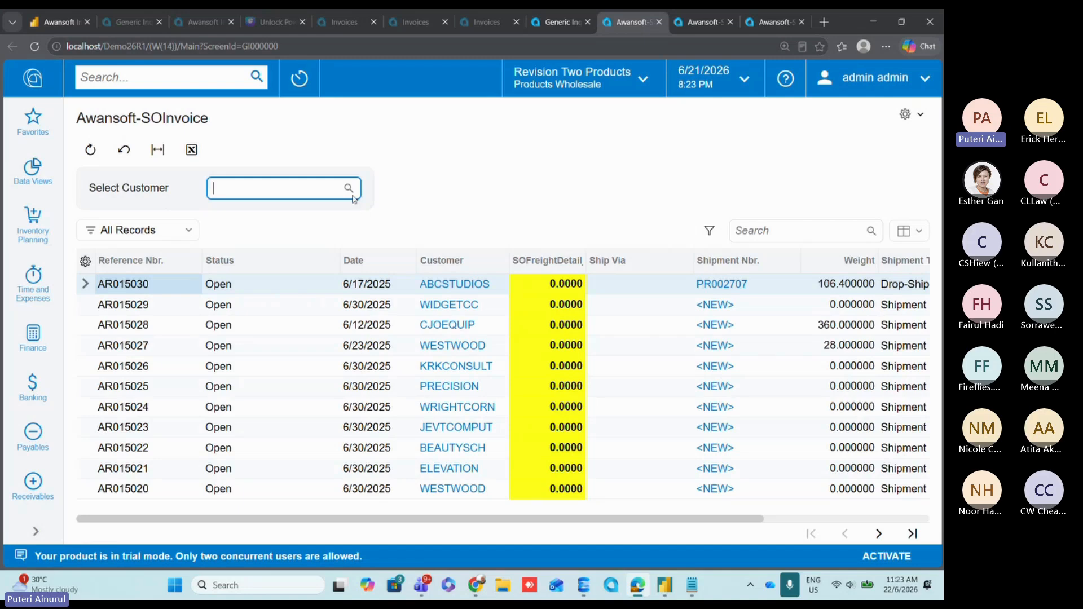
Step: Filter the refreshed inquiry results by selecting ABC Holdings Inc as the customer
click(350, 189)
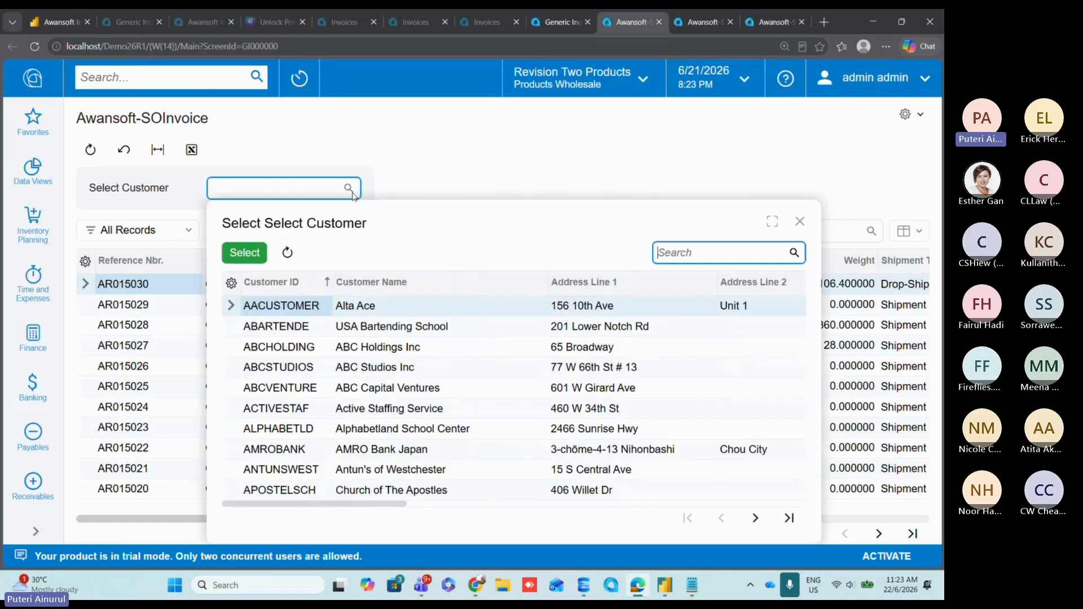
click(296, 355)
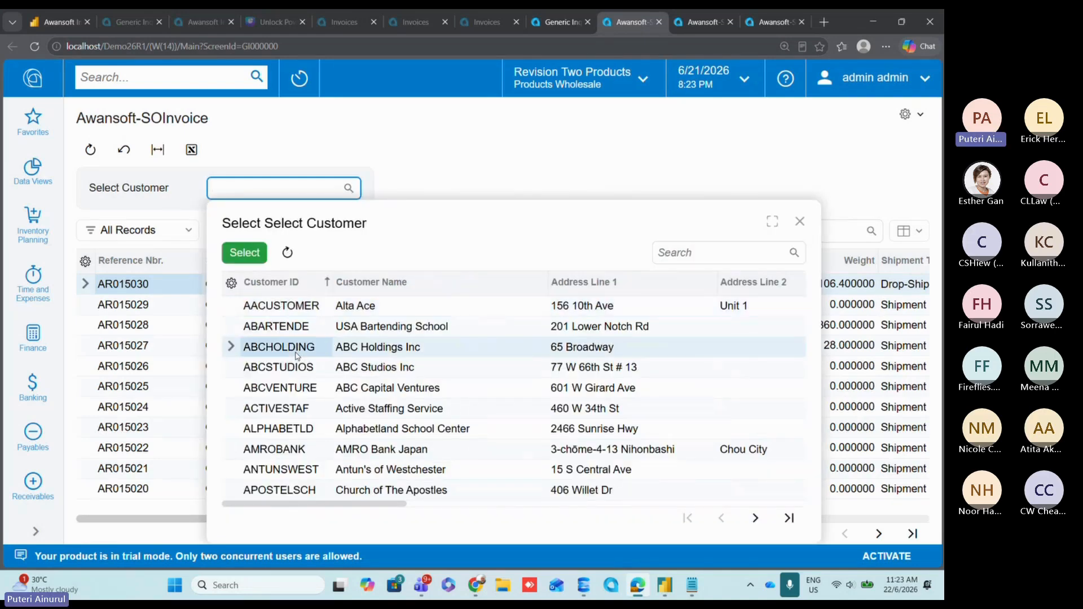
click(244, 253)
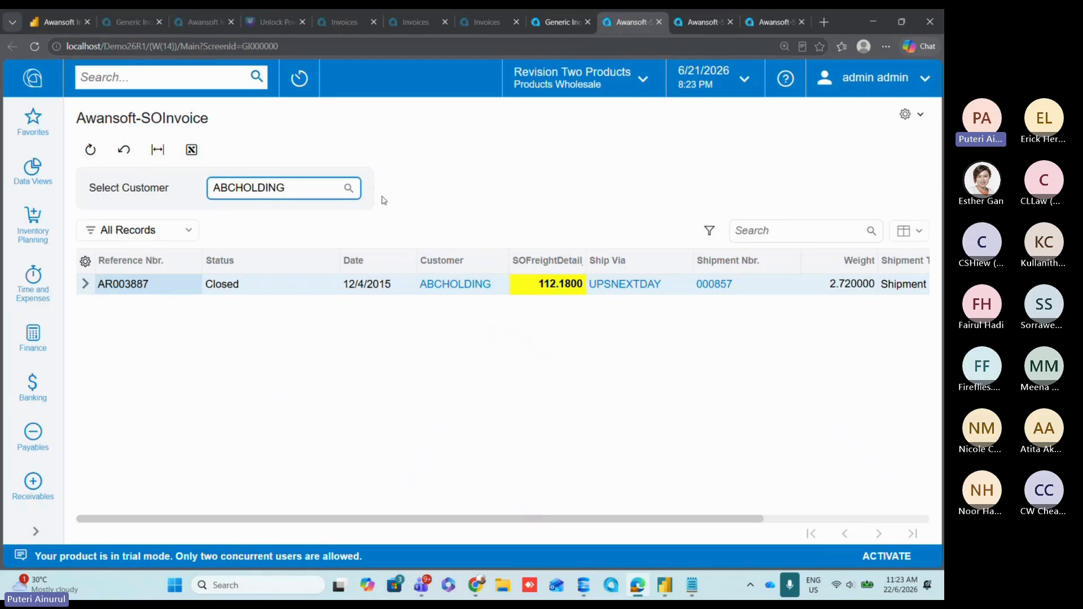
Step: Clear the Select Customer value to list invoices for every customer
double_click(339, 192)
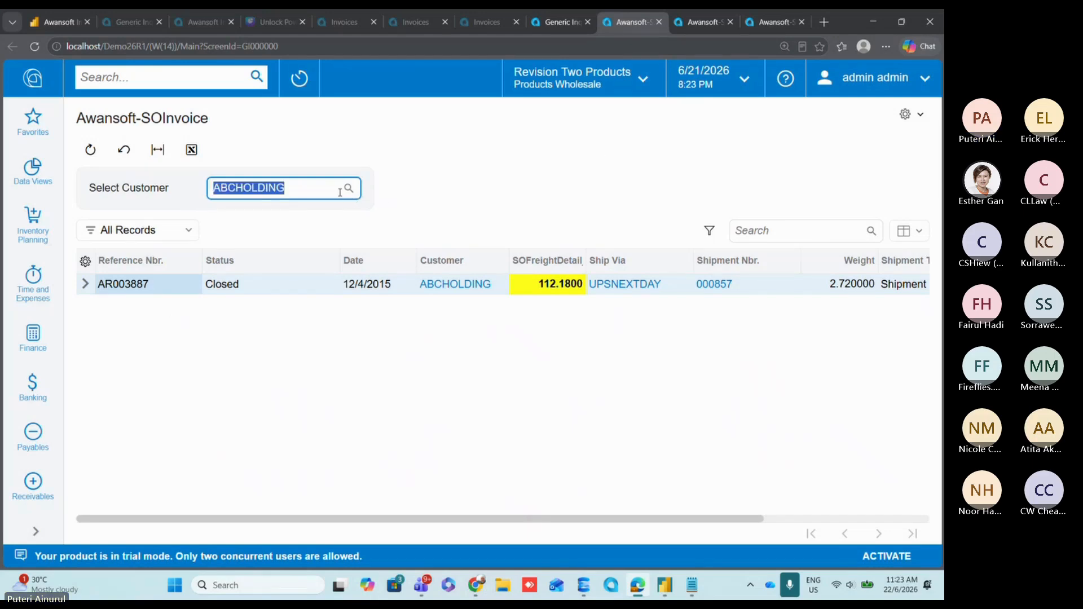
key(BackSpace)
key(Tab)
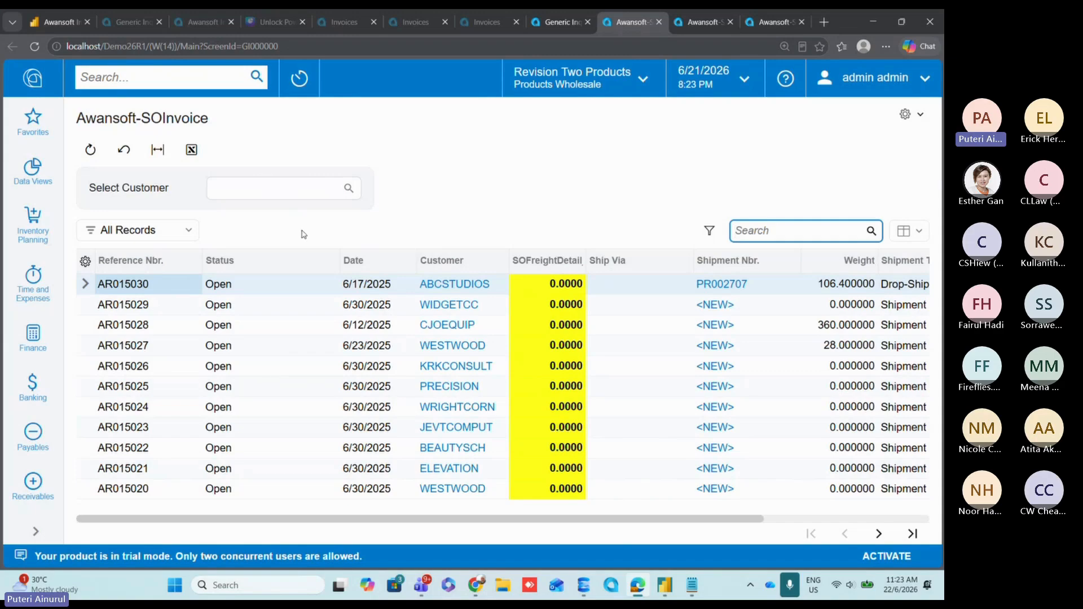
click(545, 189)
Step: Compare the inquiry's active customer conditions with the unfiltered results page
click(553, 23)
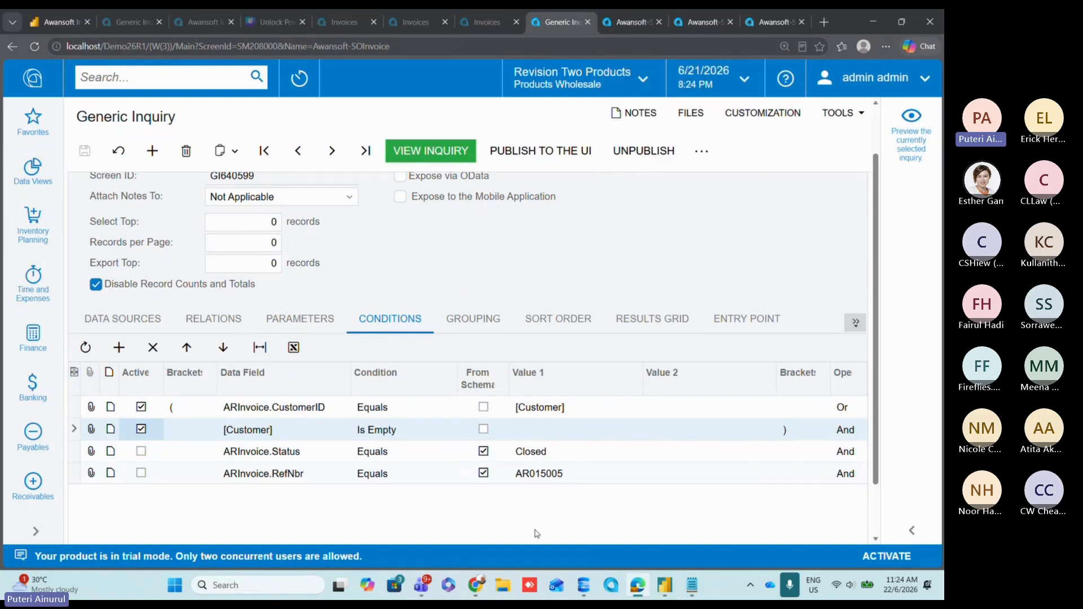
click(627, 21)
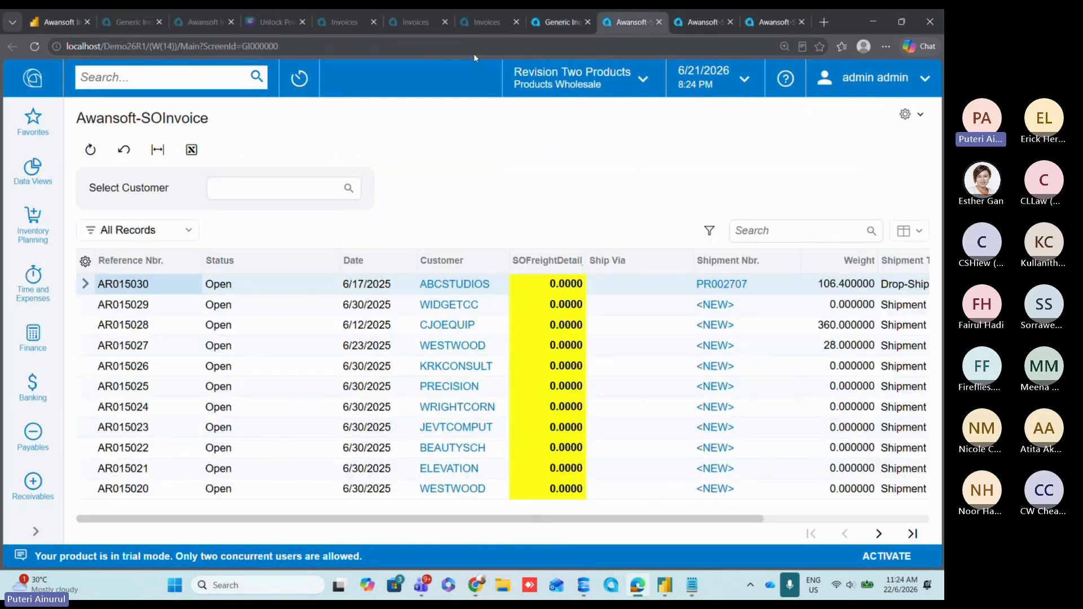
click(561, 32)
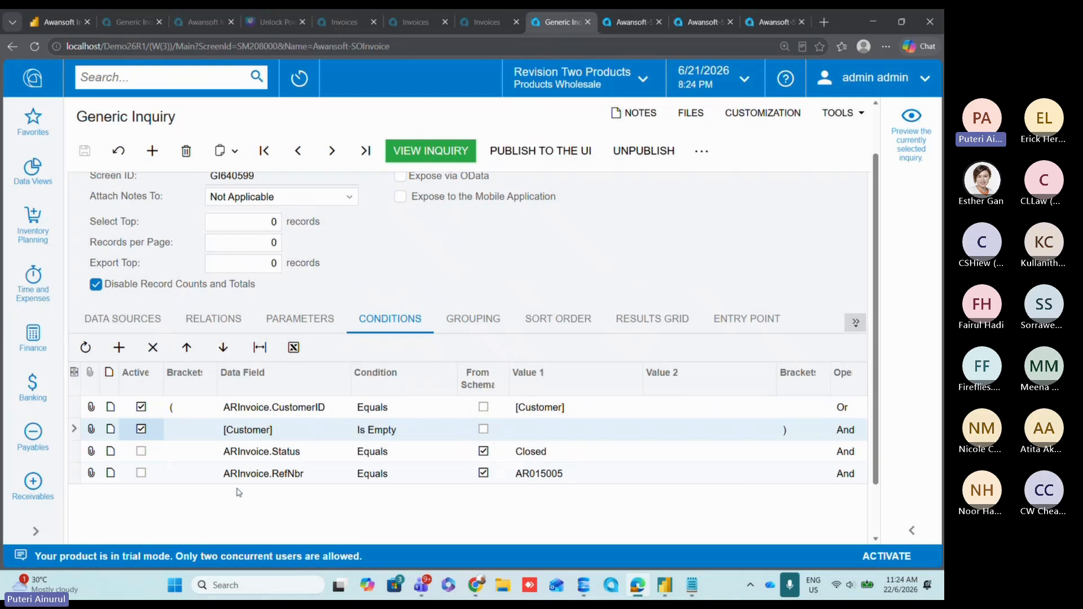
Step: Activate the ARInvoice.Status Equals Closed and ARInvoice.RefNbr conditions, save the inquiry and view its results
click(141, 451)
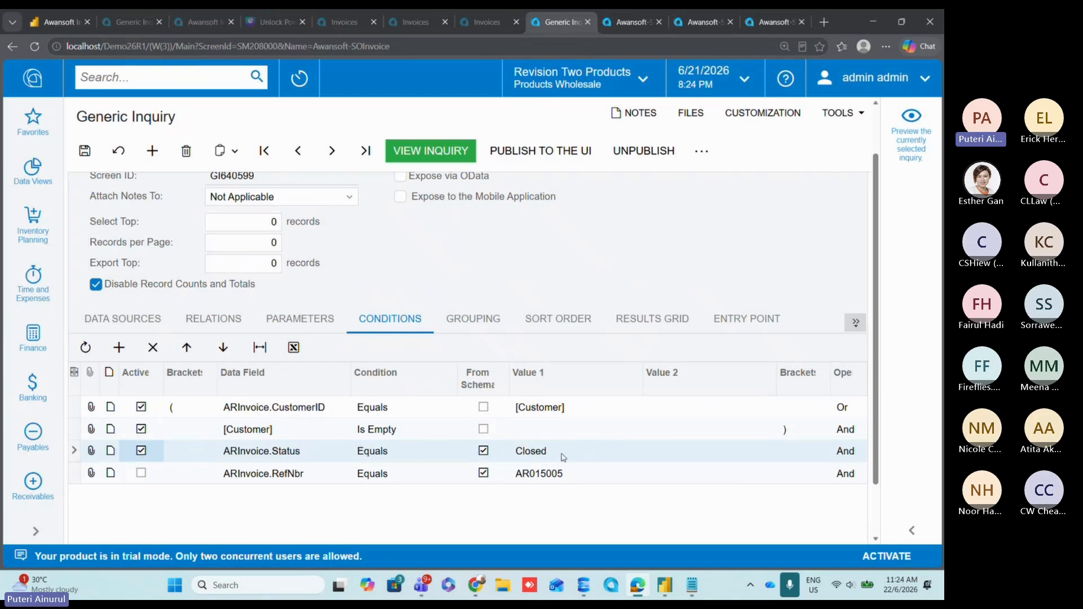
click(141, 473)
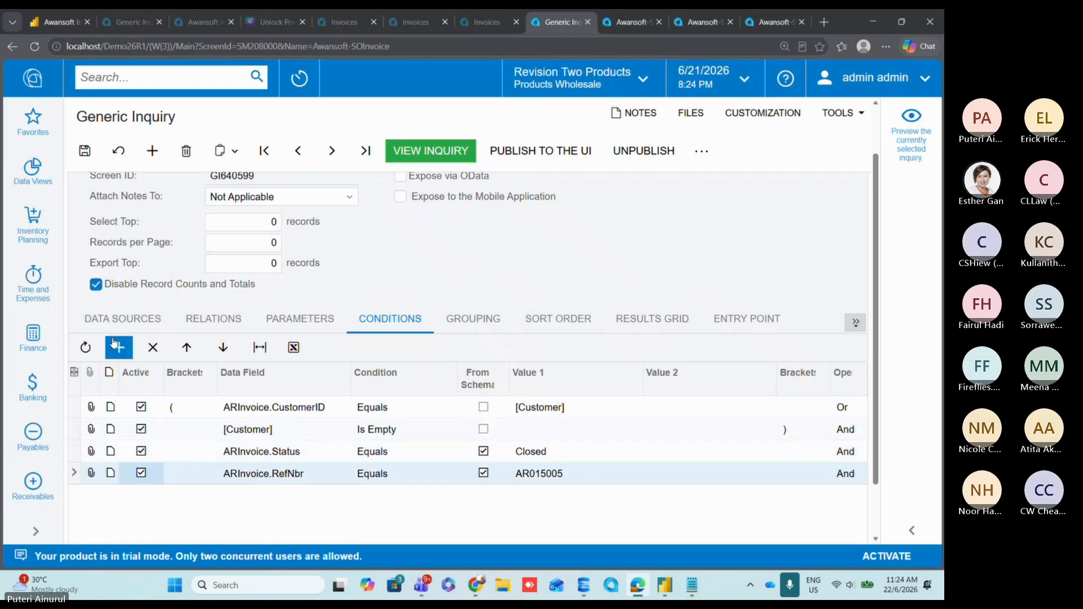
click(85, 149)
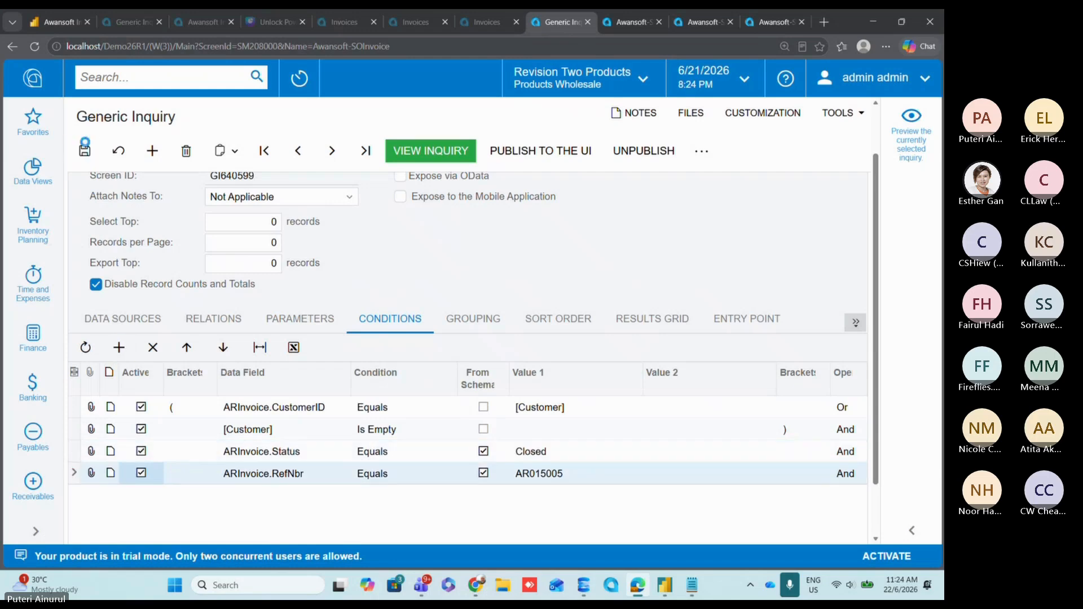
click(404, 148)
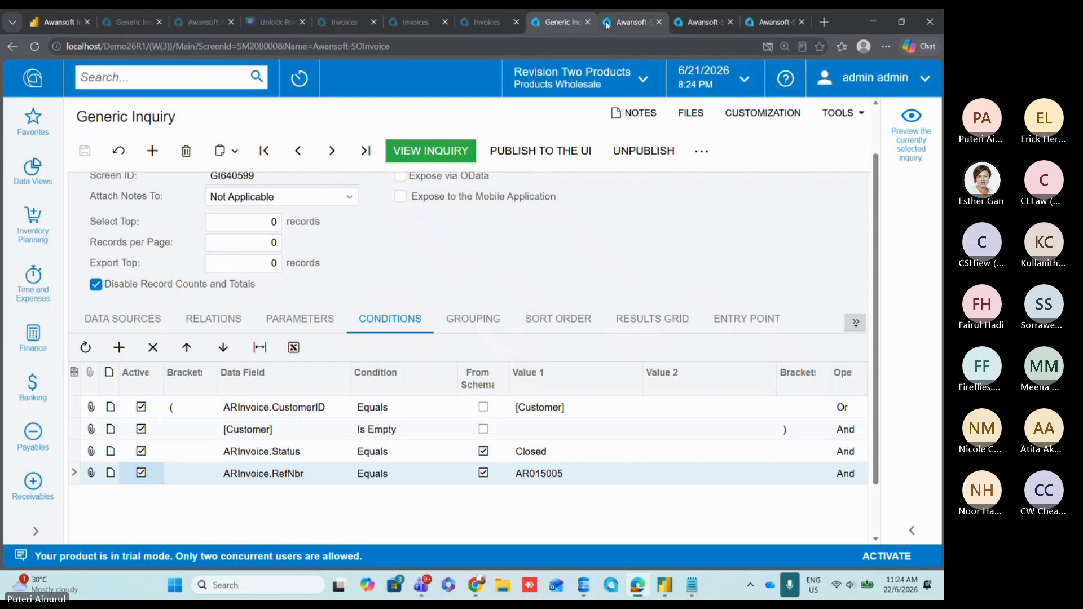
click(731, 22)
click(422, 150)
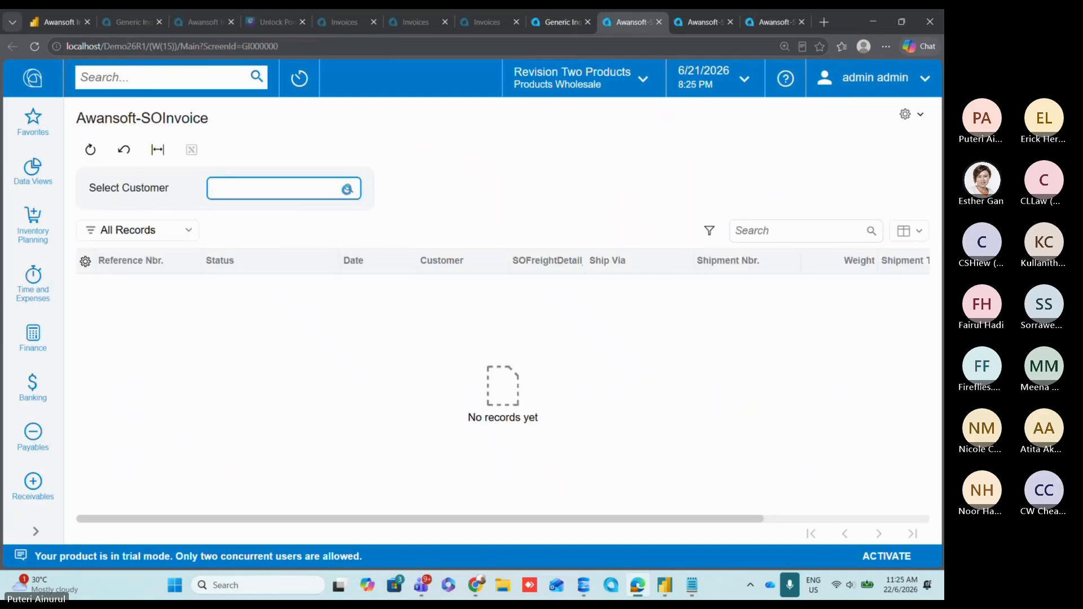
Step: Filter the results by customer ABC Holdings Inc, and review the inquiry's active conditions
click(348, 189)
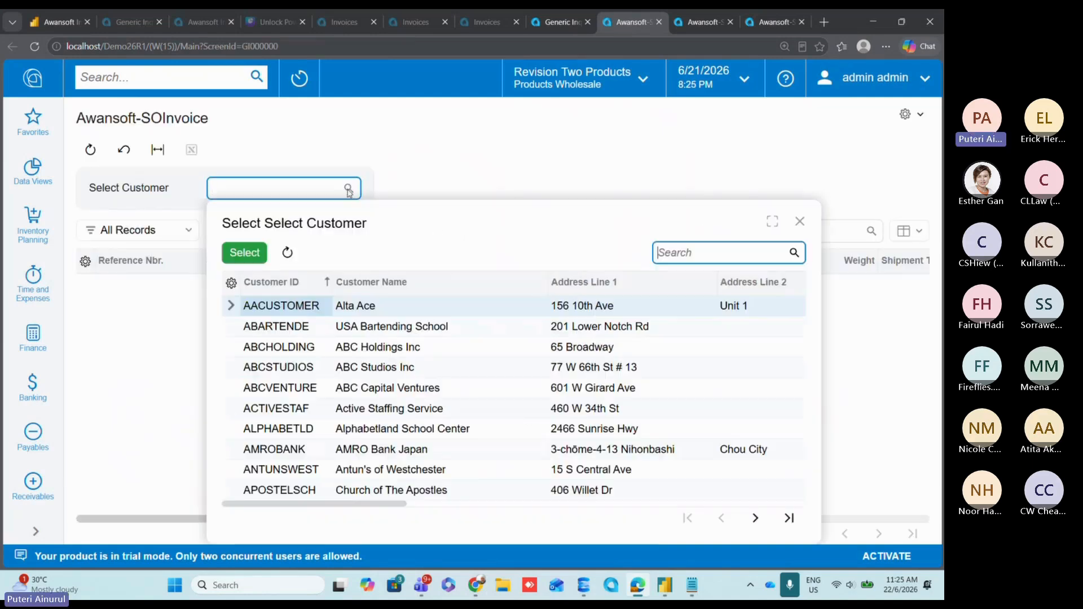
double_click(293, 348)
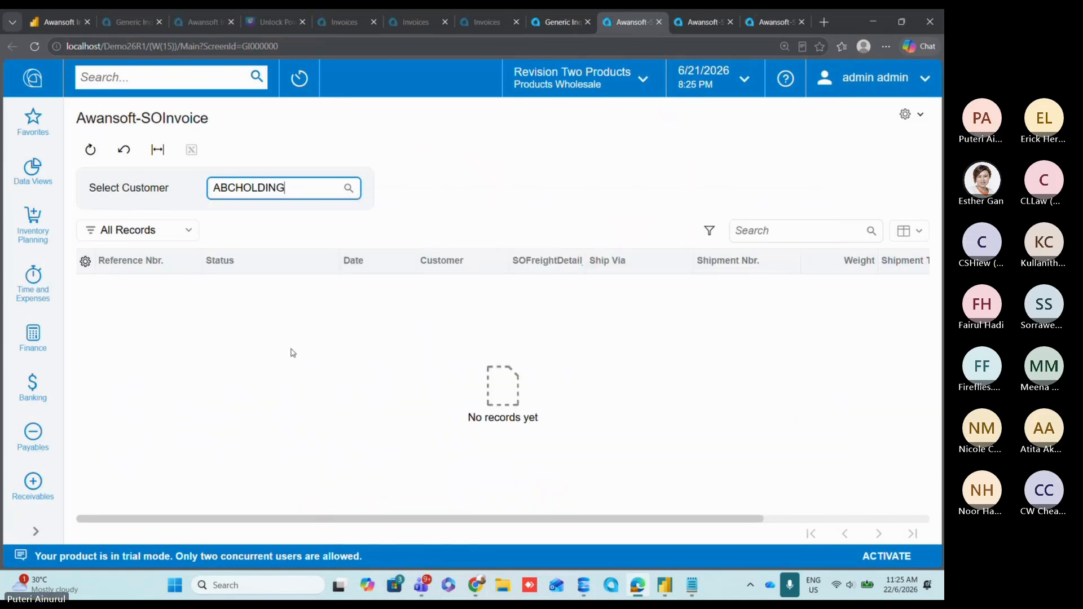
click(548, 22)
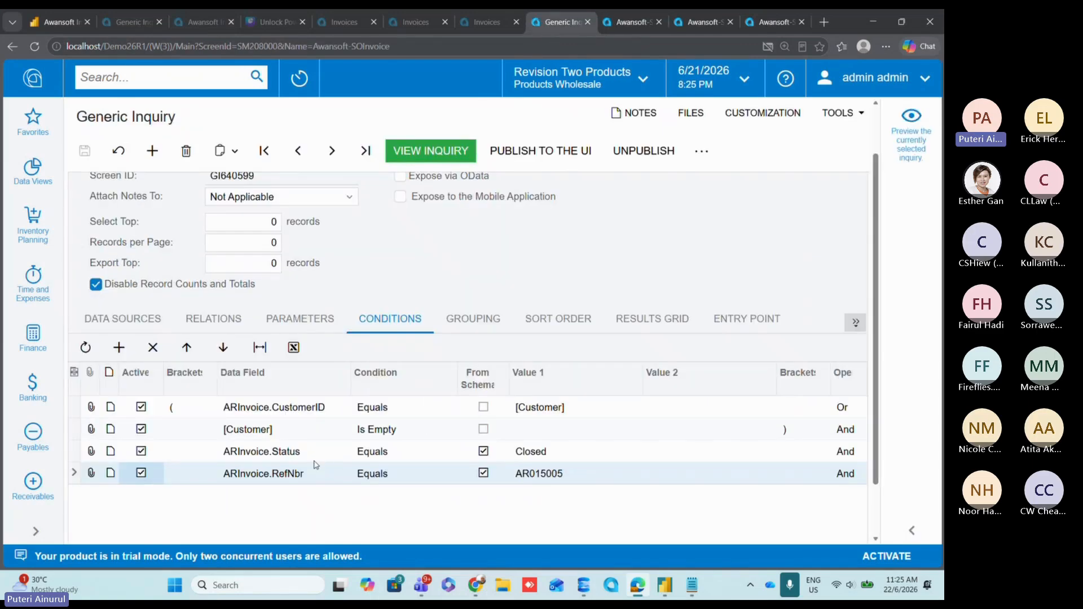
scroll(268, 484, down, 2)
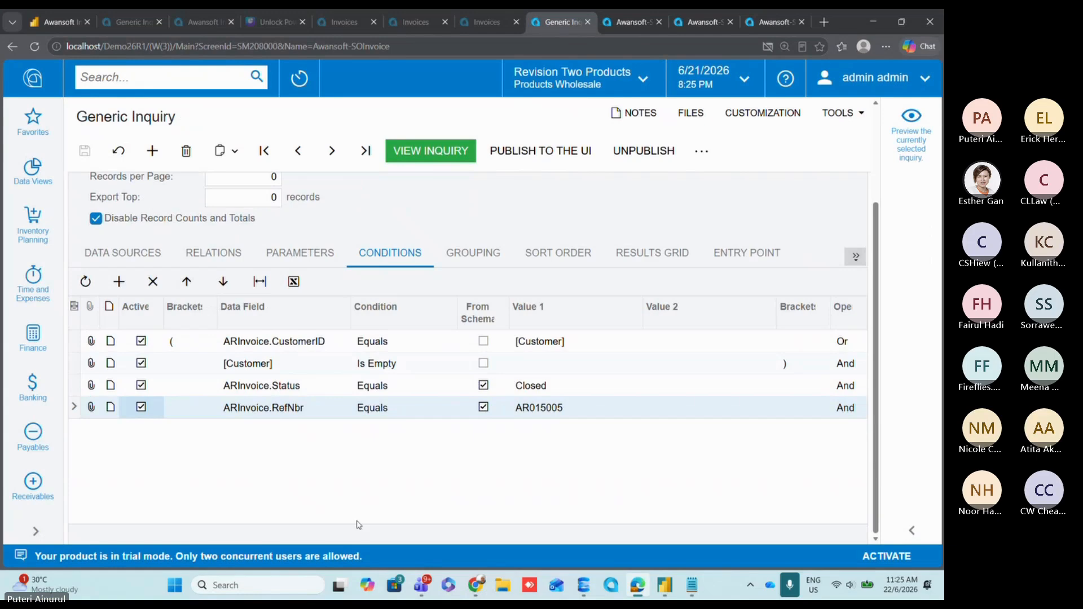
scroll(518, 542, right, 1)
scroll(537, 466, left, 1)
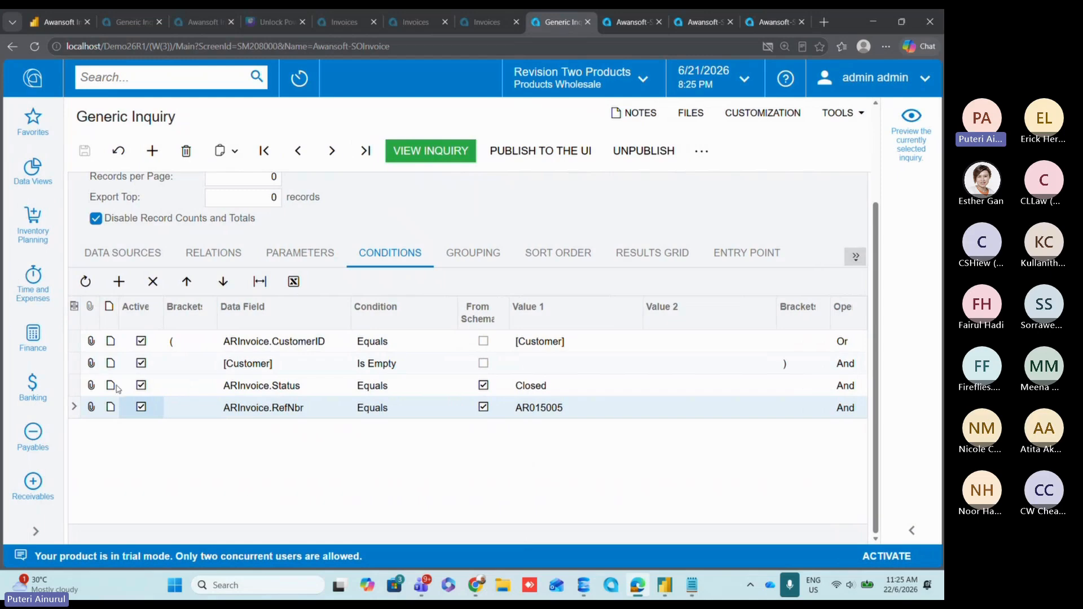
Step: Deactivate the ARInvoice.RefNbr condition, save the inquiry and view its results
click(142, 407)
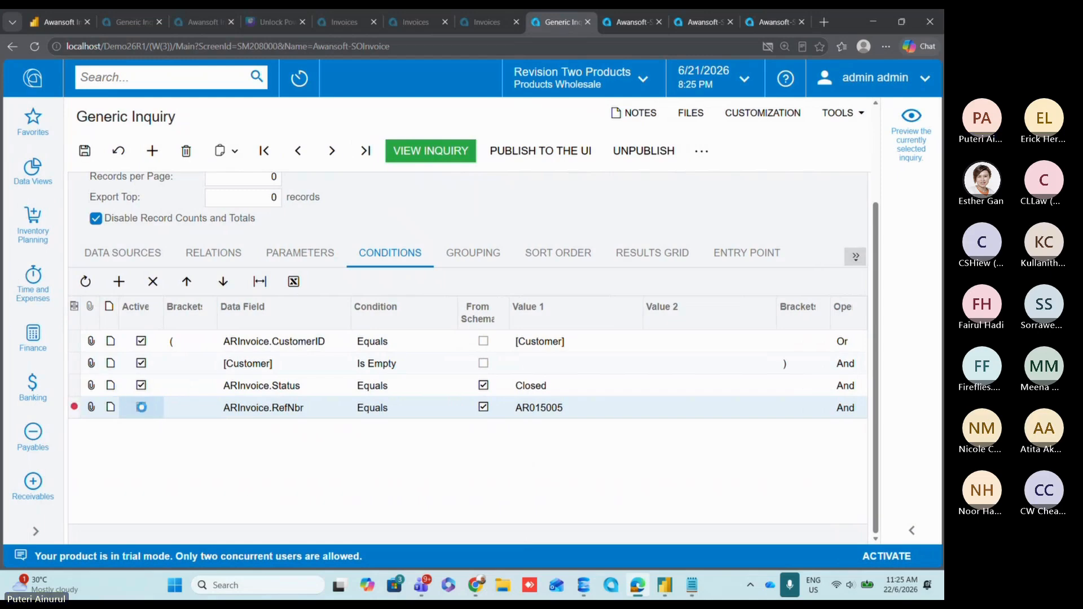
click(540, 414)
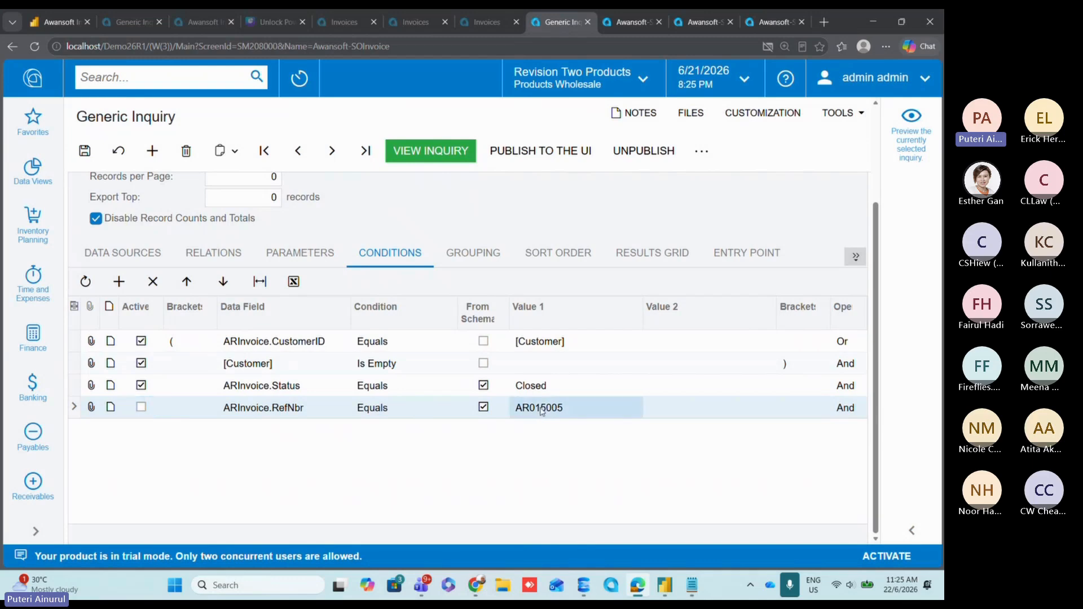
click(552, 409)
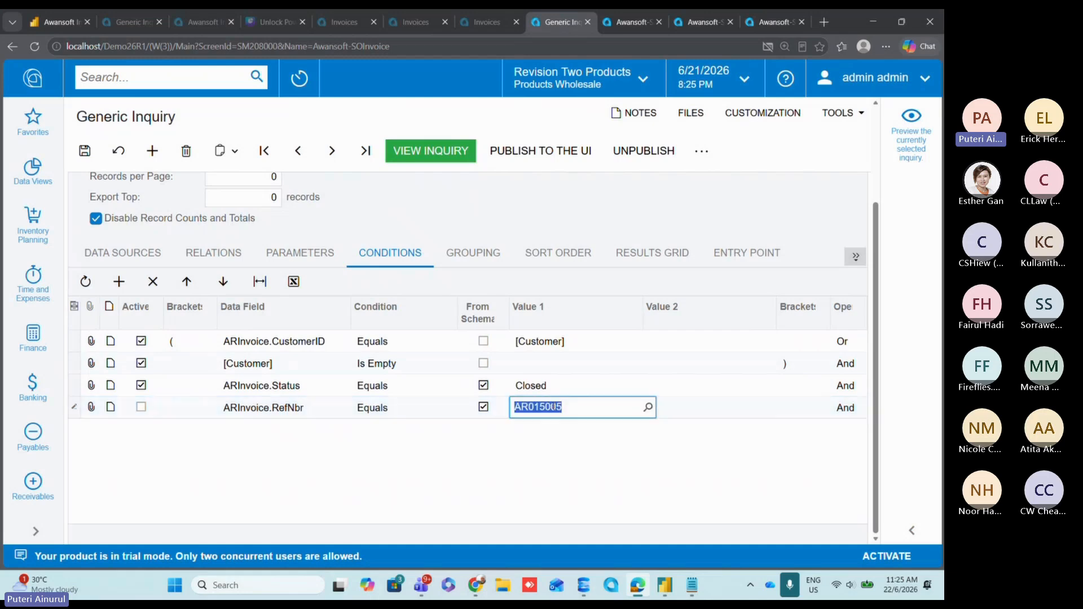
click(562, 436)
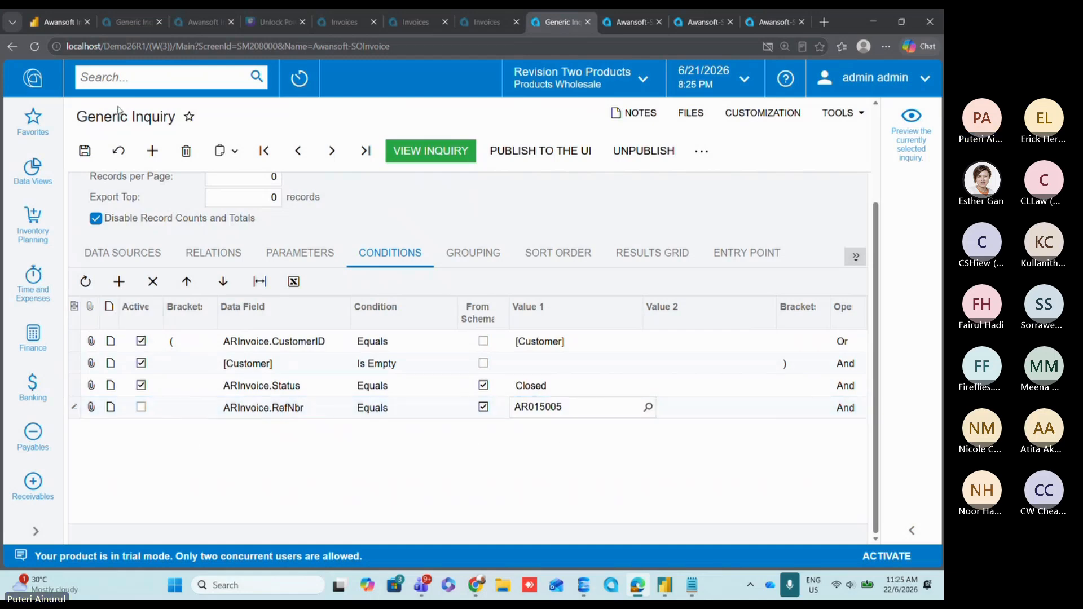
click(79, 151)
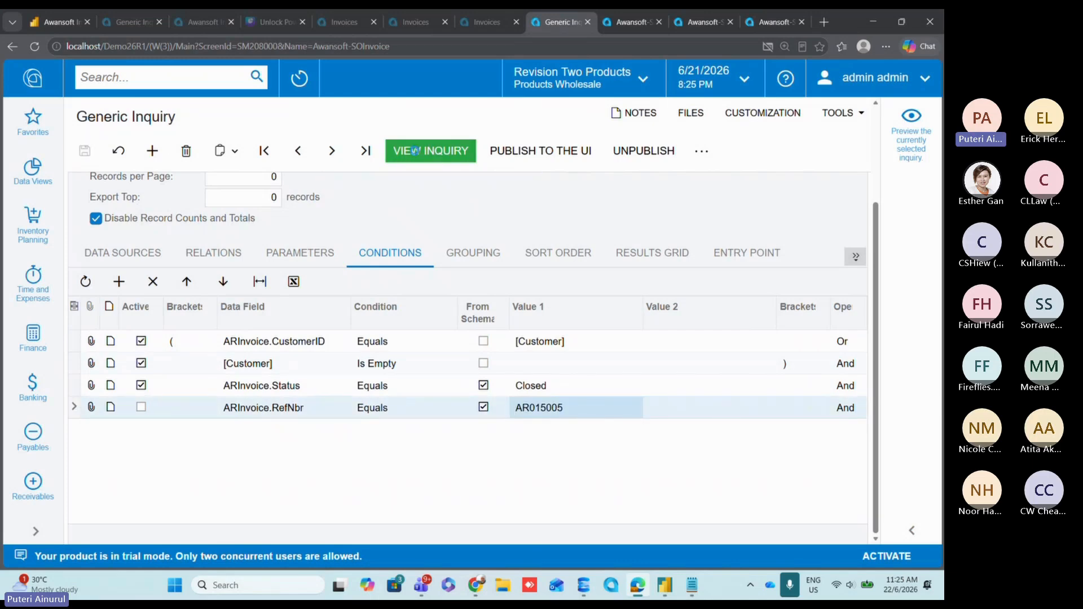
click(417, 152)
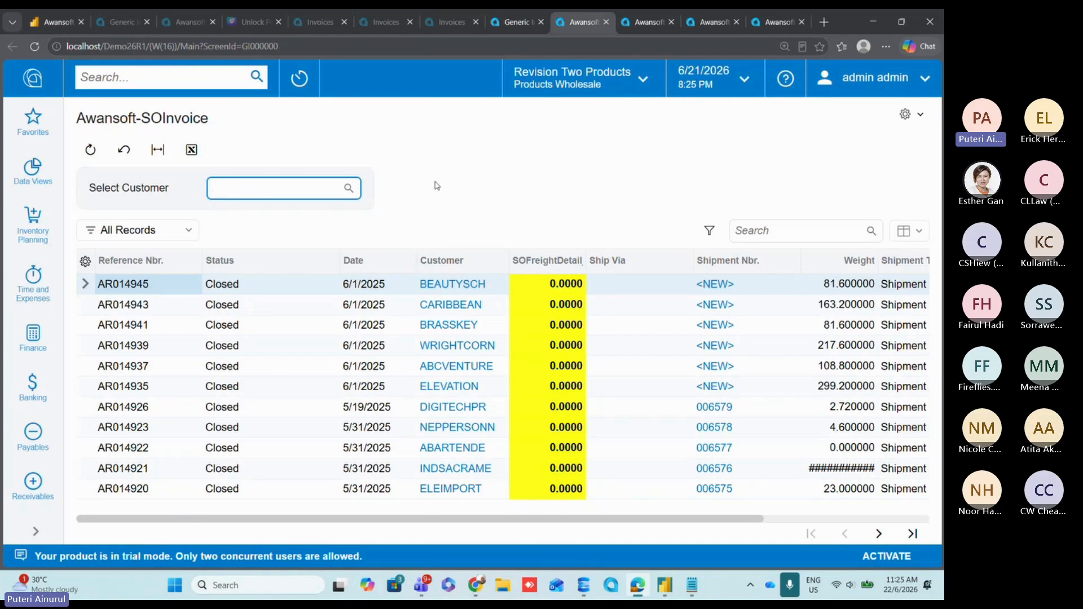
Step: Return to the inquiry definition and deactivate the ARInvoice.Status Equals Closed condition
click(517, 24)
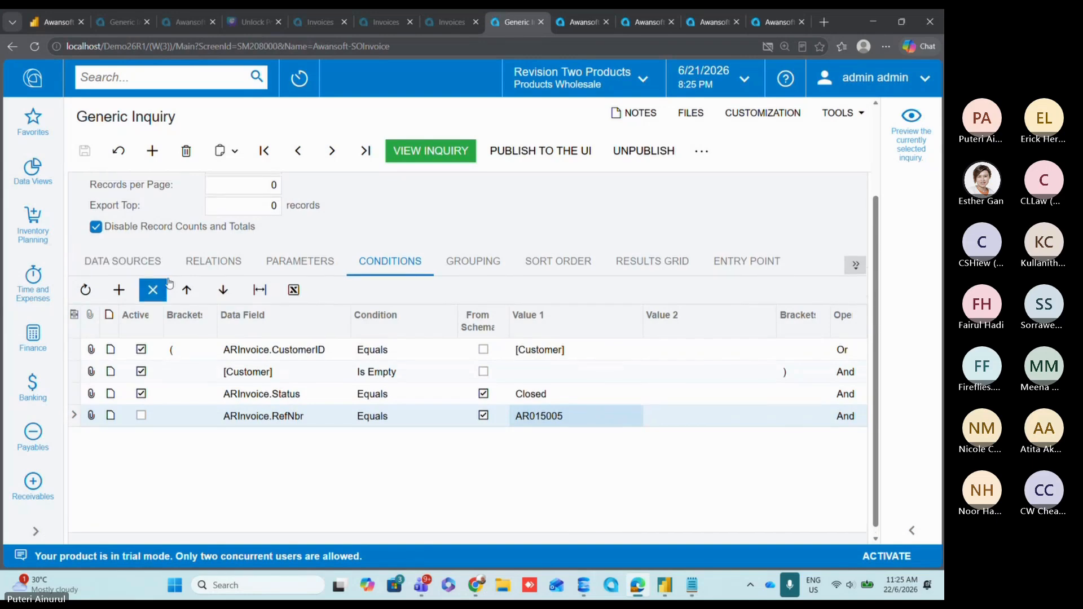
scroll(263, 302, up, 3)
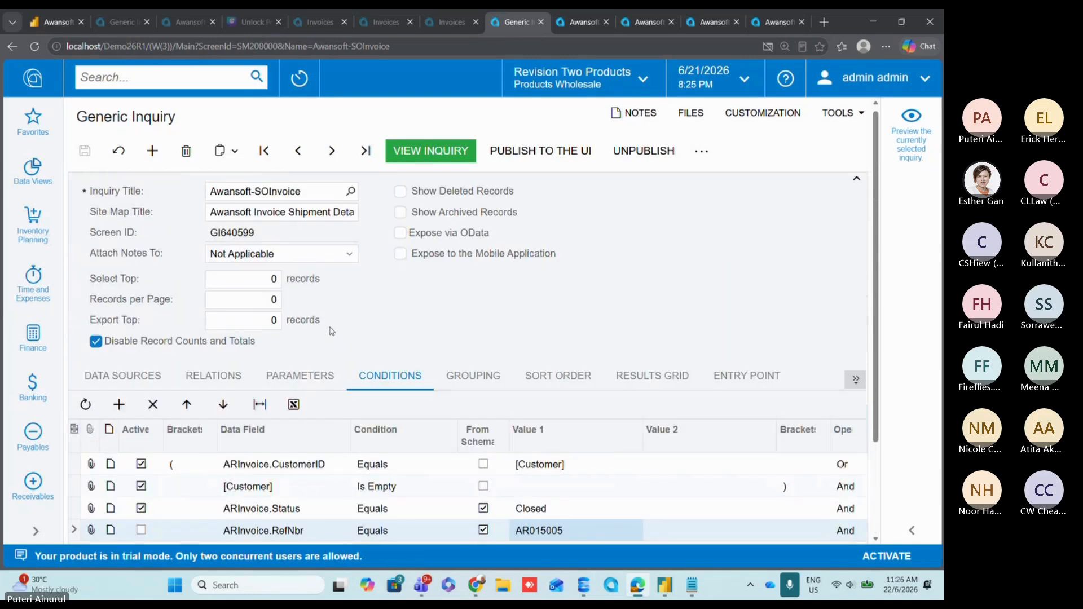
scroll(214, 381, down, 1)
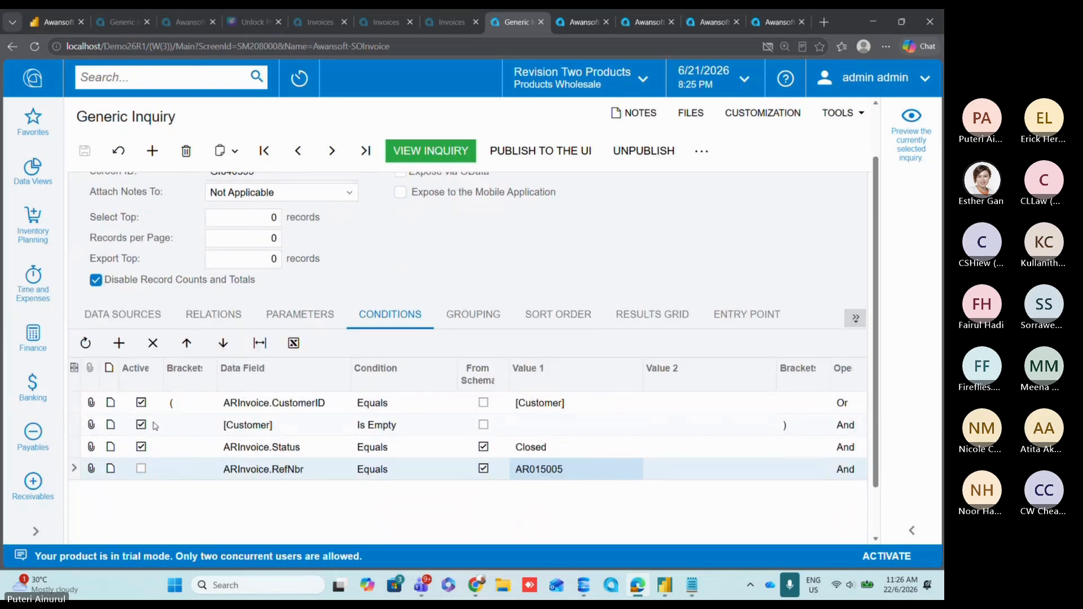
scroll(144, 434, down, 1)
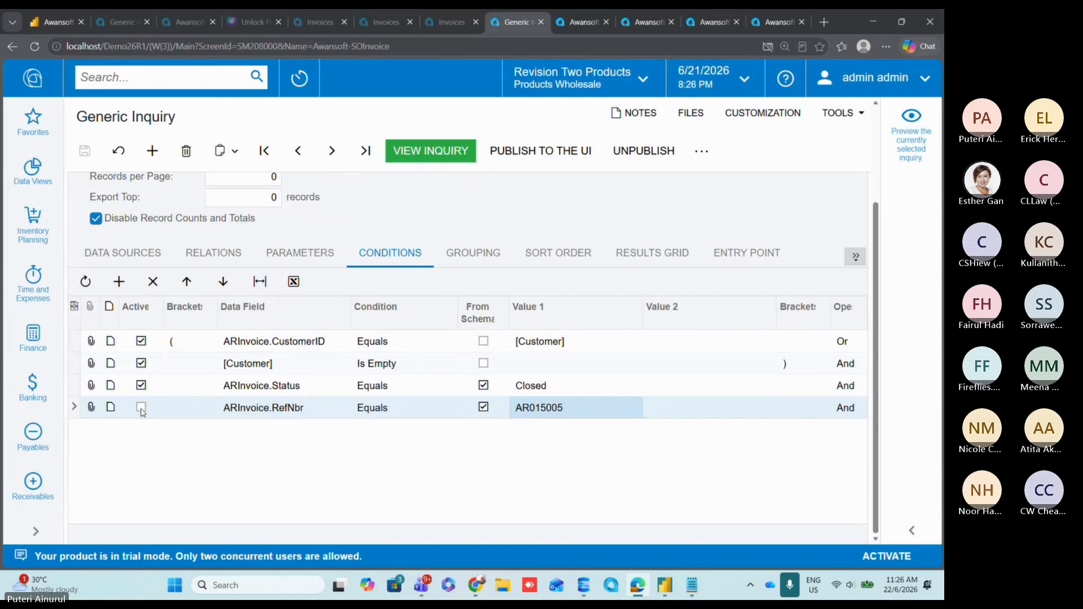
click(140, 386)
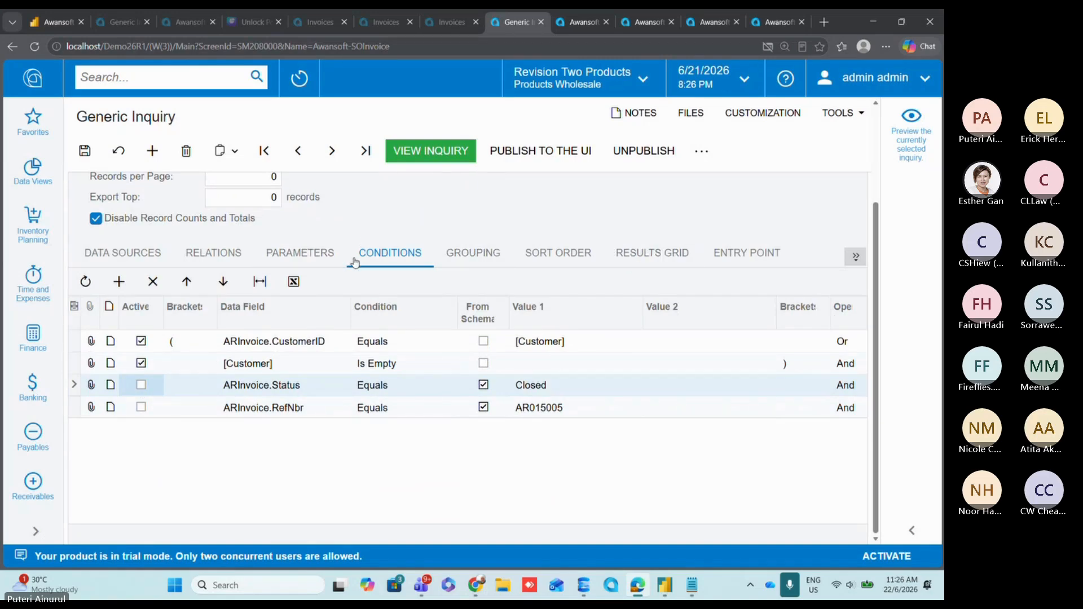
Step: Examine the inquiry's results grid, sort order, entry point, grouping and navigation settings
click(640, 255)
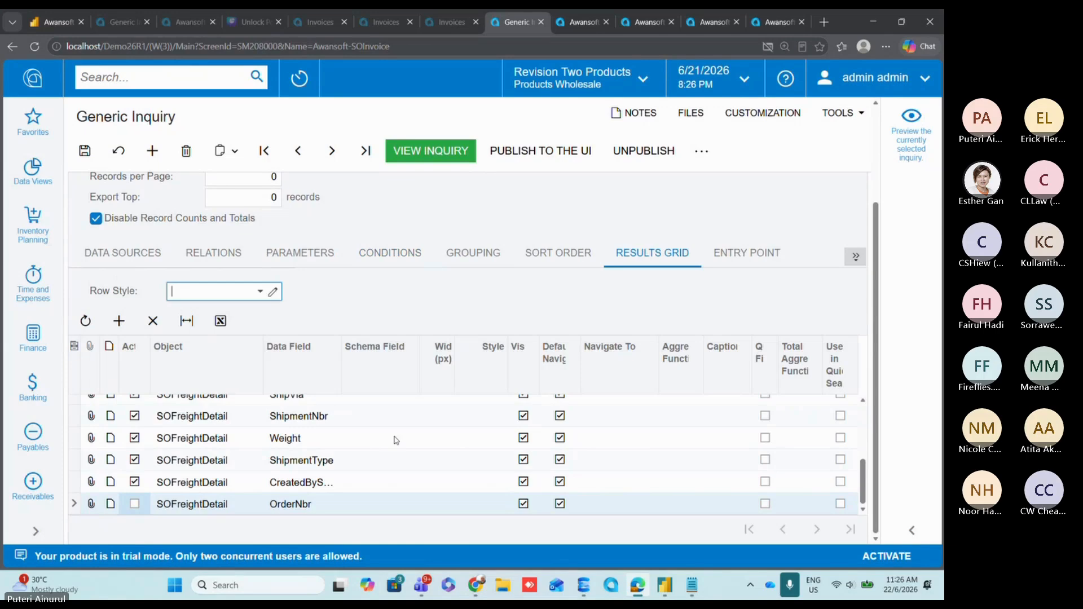
click(571, 255)
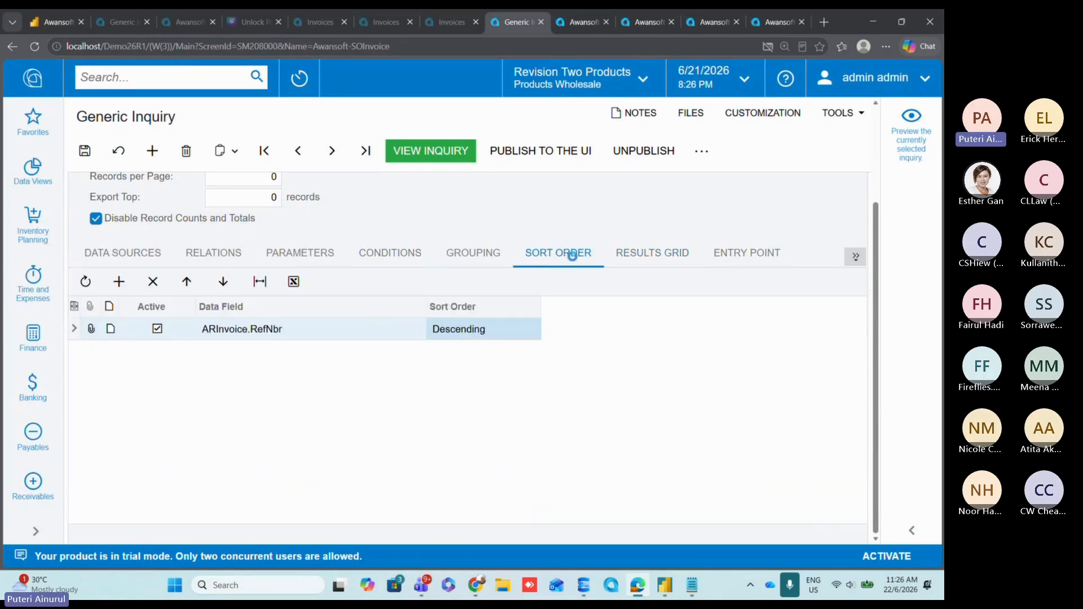
click(732, 254)
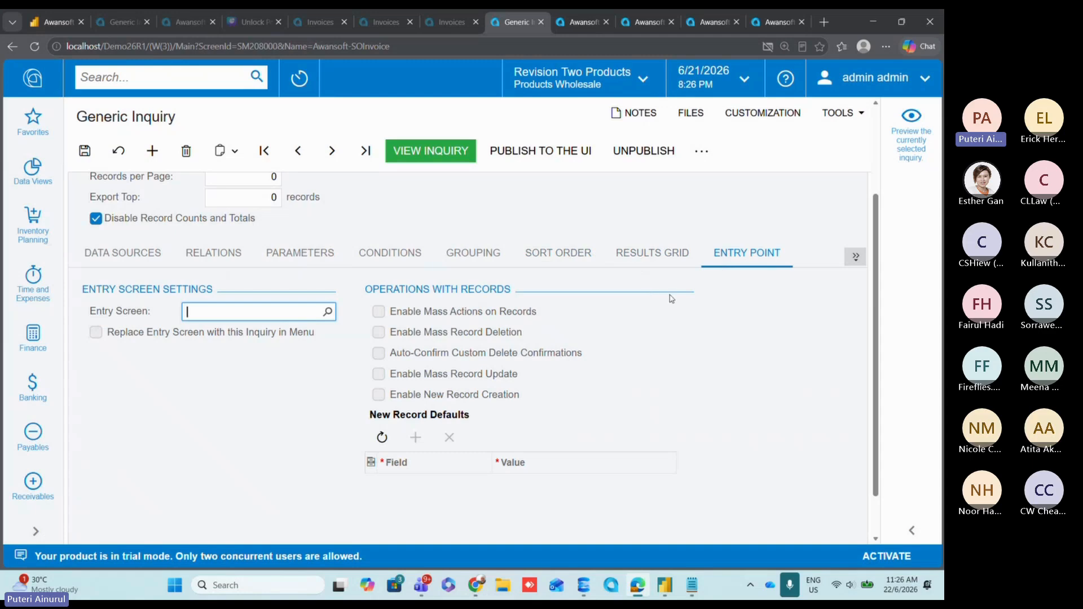
click(855, 257)
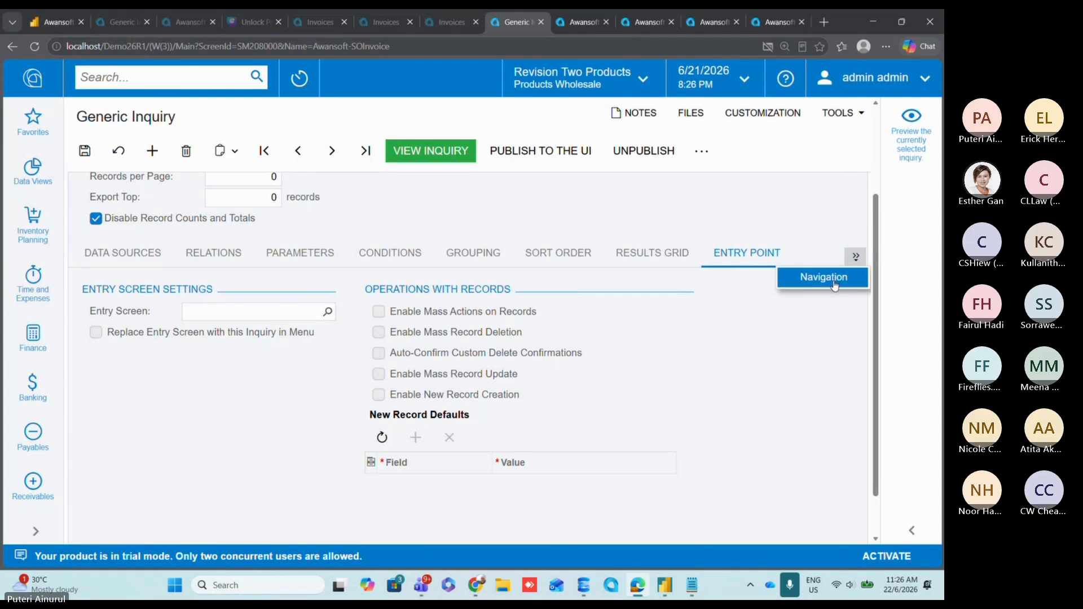
click(474, 253)
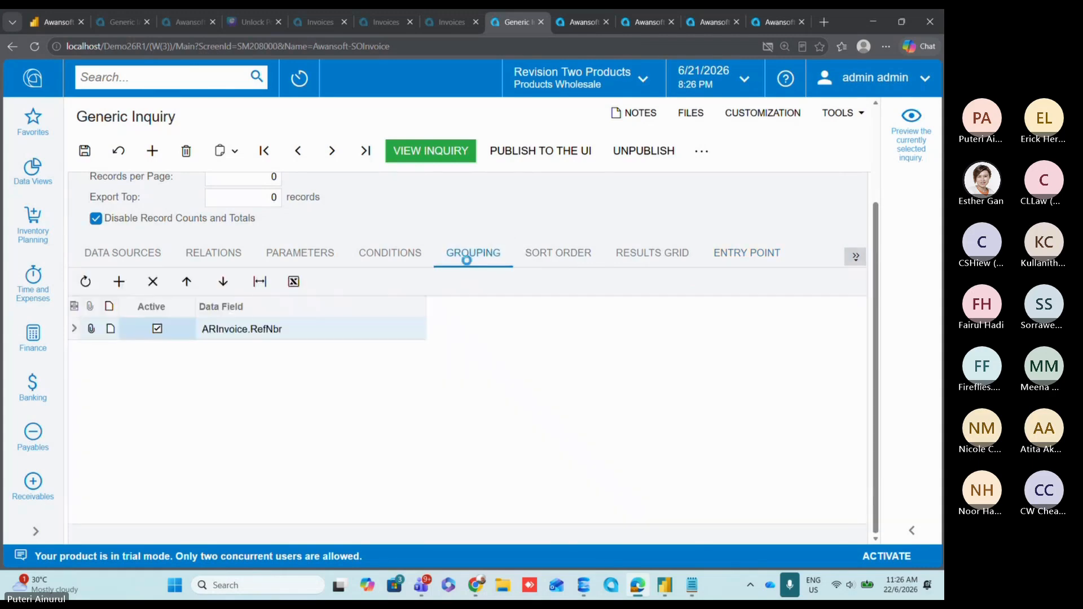
click(855, 260)
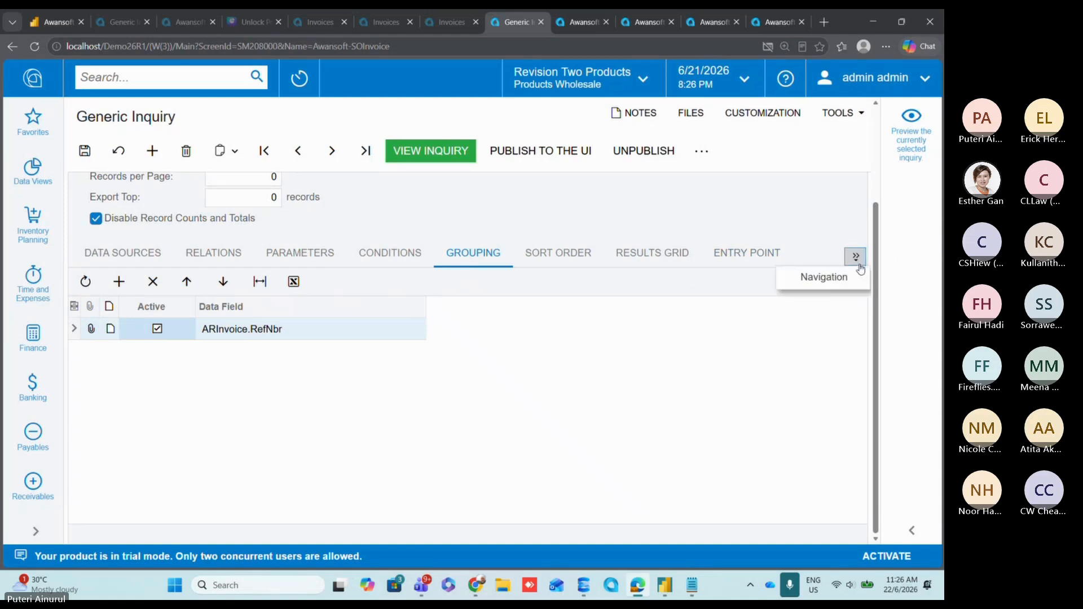
click(821, 275)
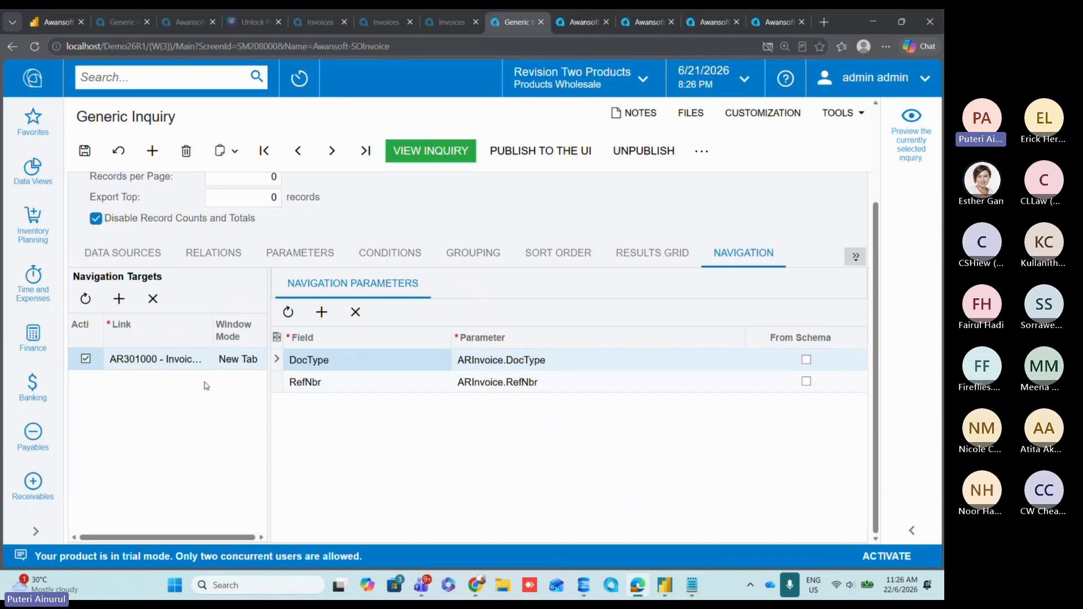
Step: Set the AR301000 invoice navigation target's window mode to Side Panel and briefly preview the current inquiry
scroll(191, 385, up, 1)
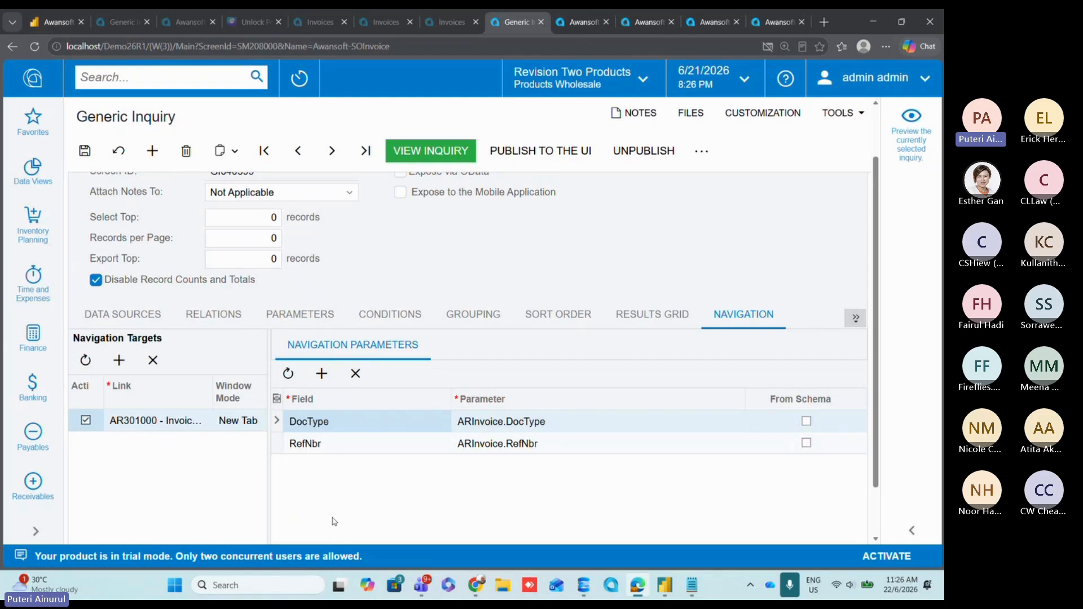
click(254, 427)
click(253, 424)
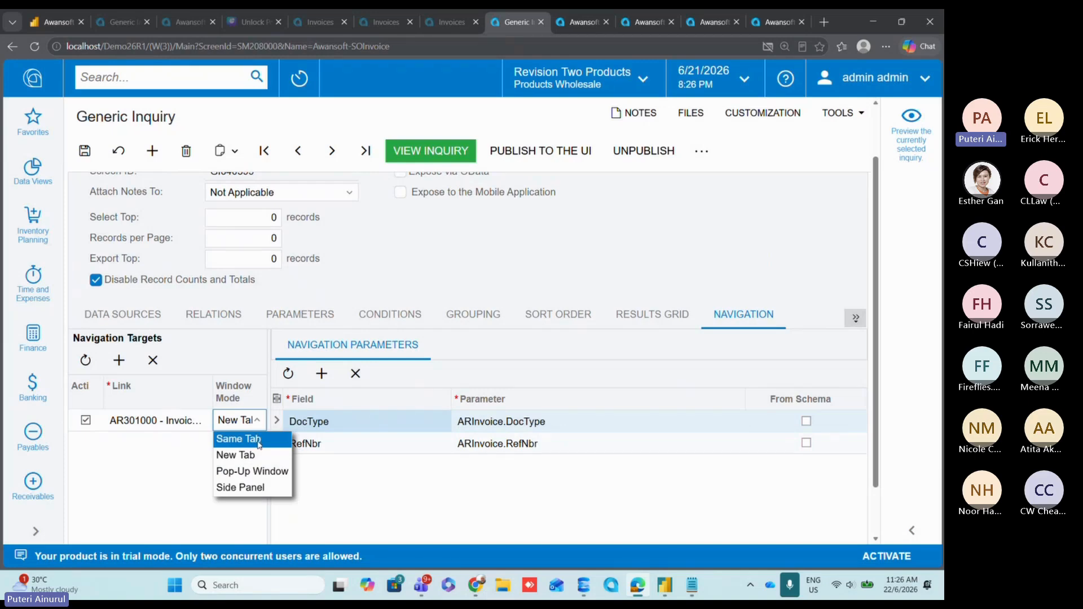
click(182, 463)
click(251, 424)
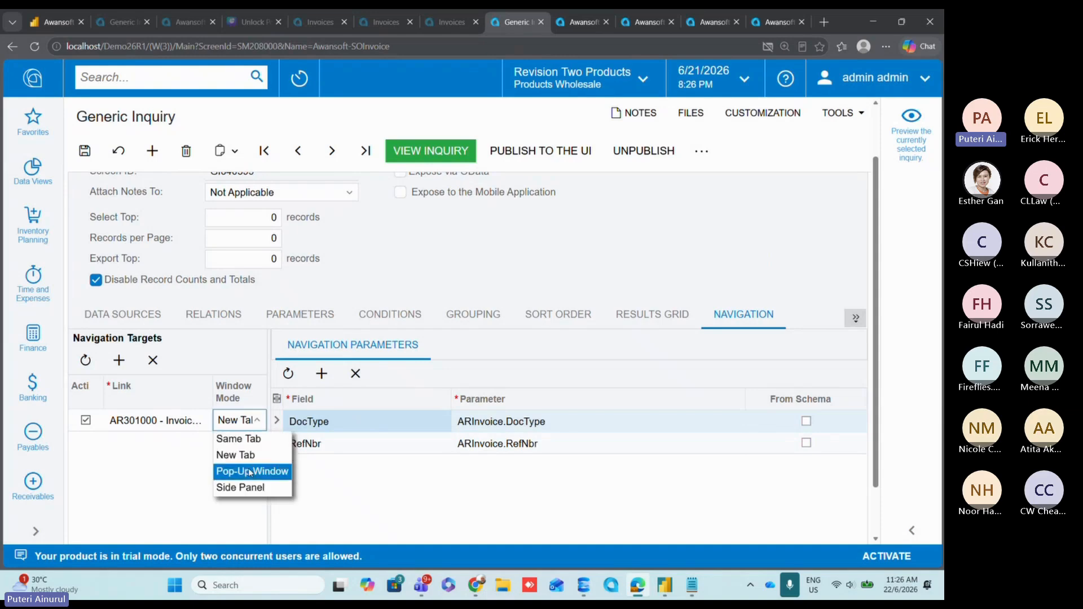
click(251, 488)
click(904, 141)
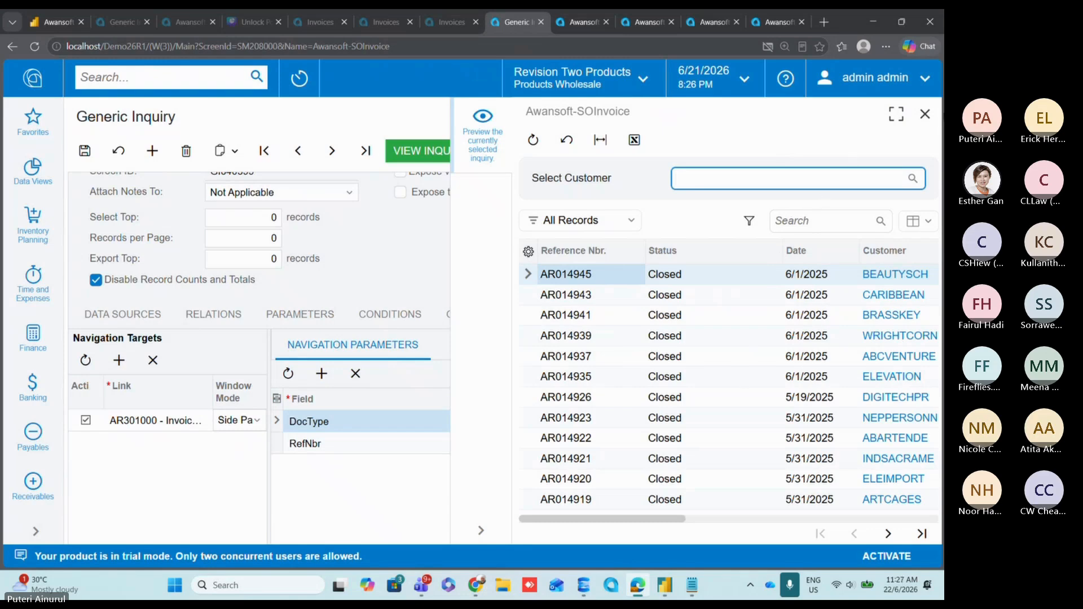
click(925, 114)
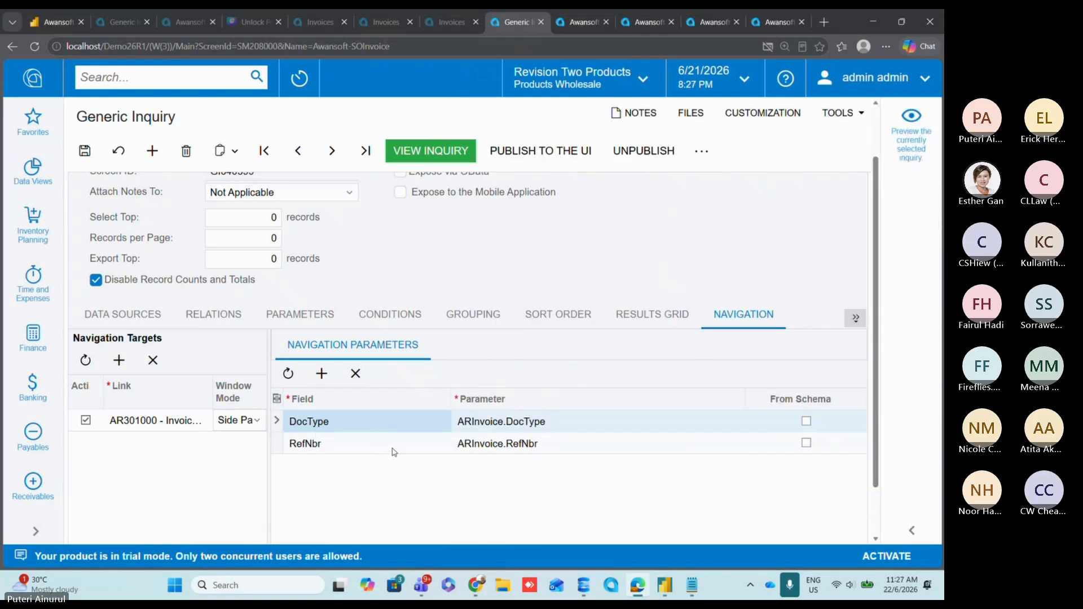
Step: Set the AR301000 invoice navigation target's window mode to Same Tab
click(242, 427)
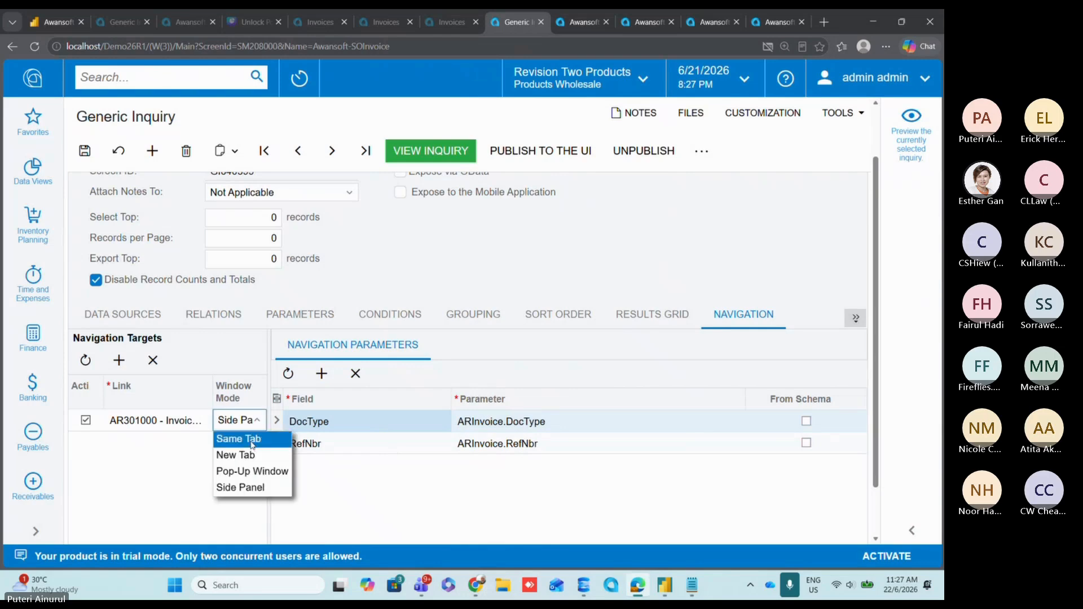
click(252, 445)
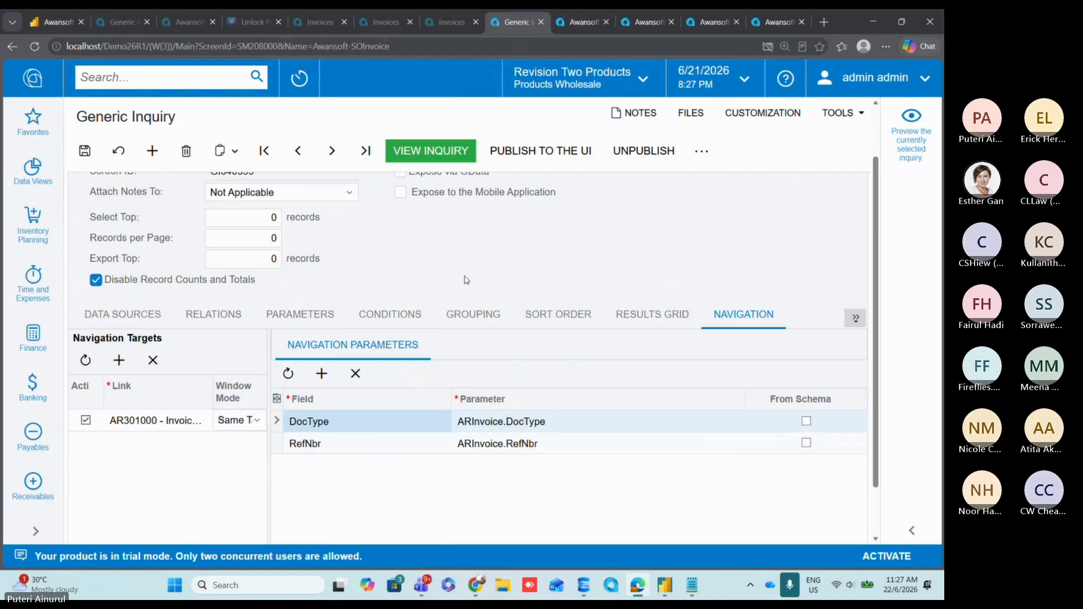
Step: Open the results grid definition, close the outdated inquiry preview and examine the columns of the current Awansoft-SOInvoice results
scroll(525, 310, up, 2)
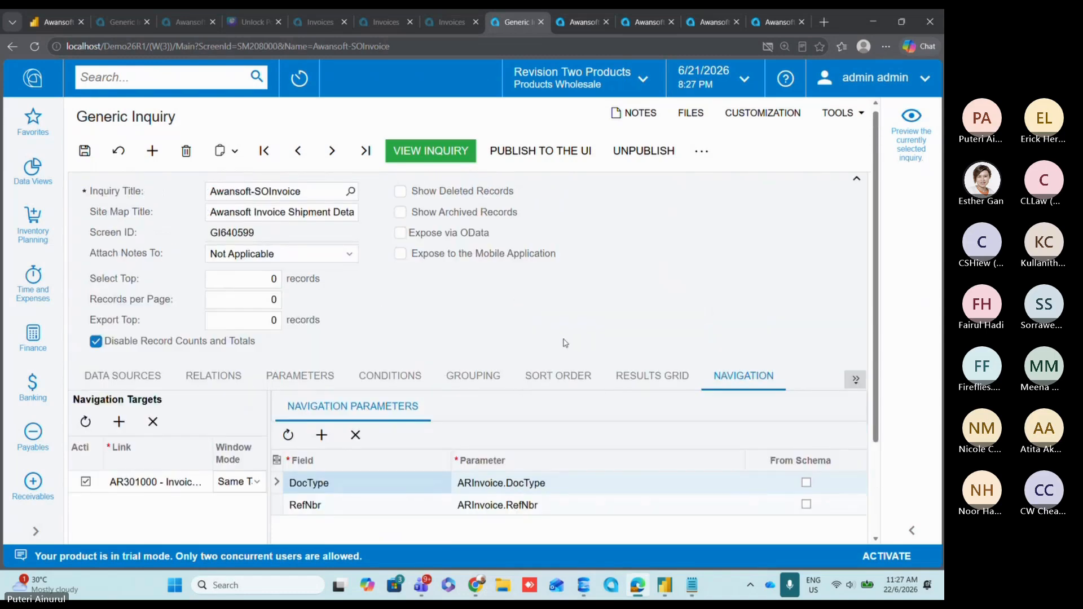
scroll(564, 342, down, 2)
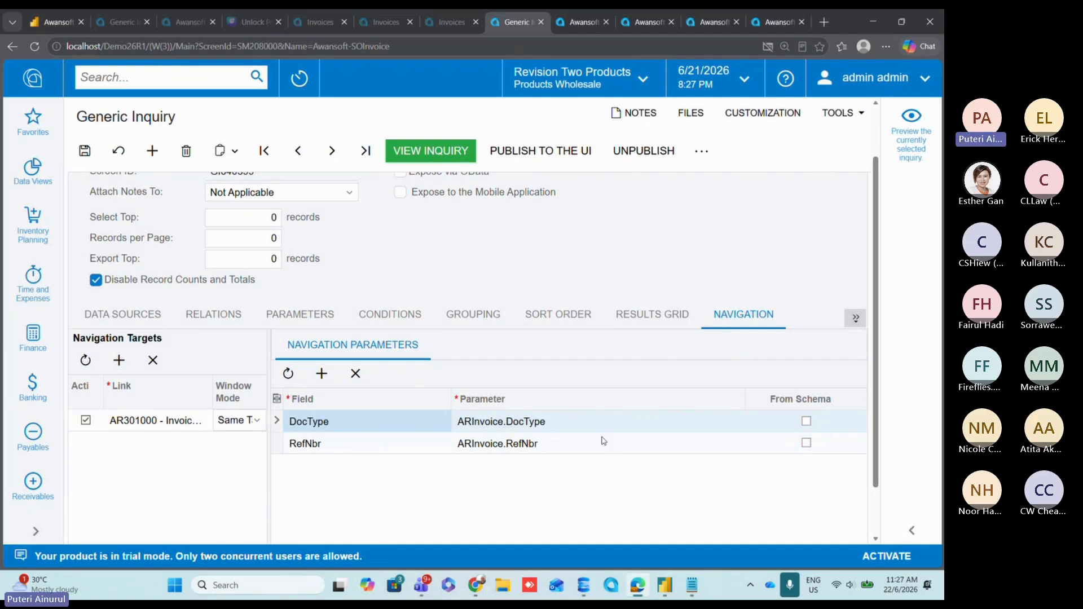
scroll(618, 310, down, 2)
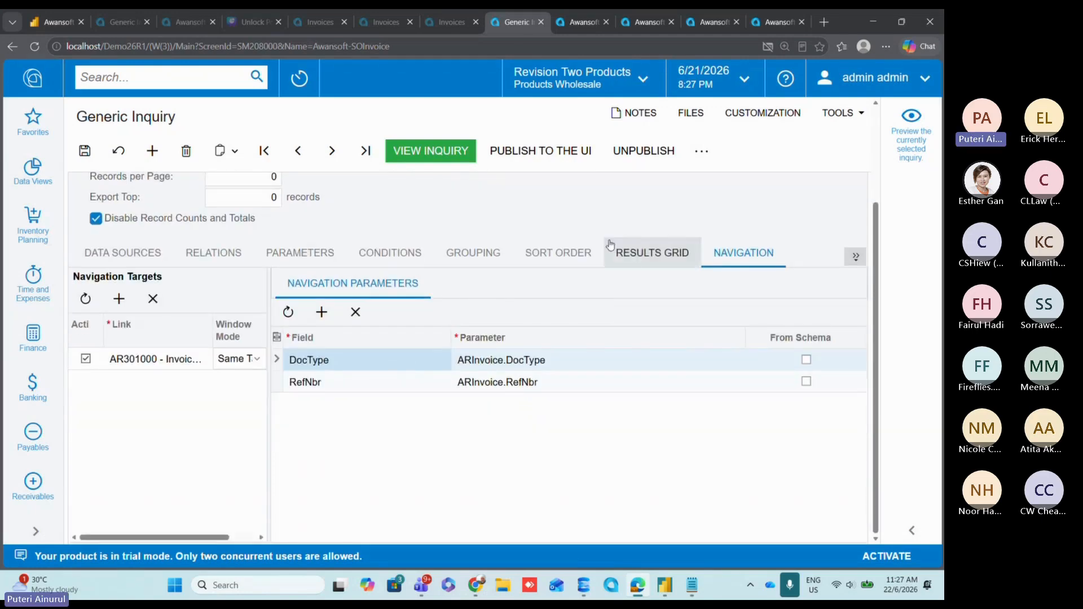
click(627, 256)
scroll(627, 259, up, 4)
click(585, 24)
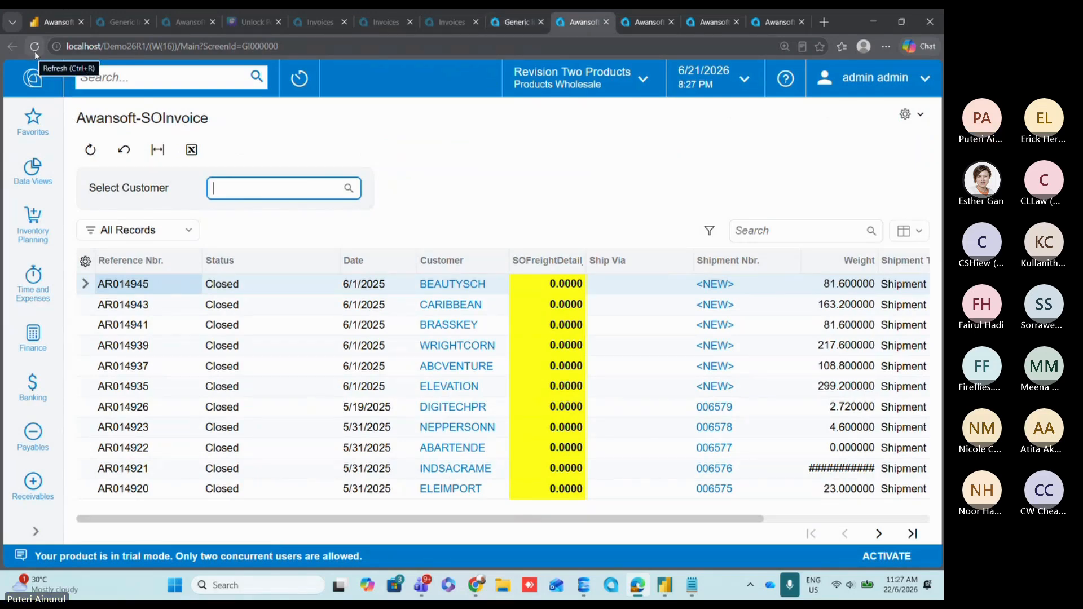
click(606, 22)
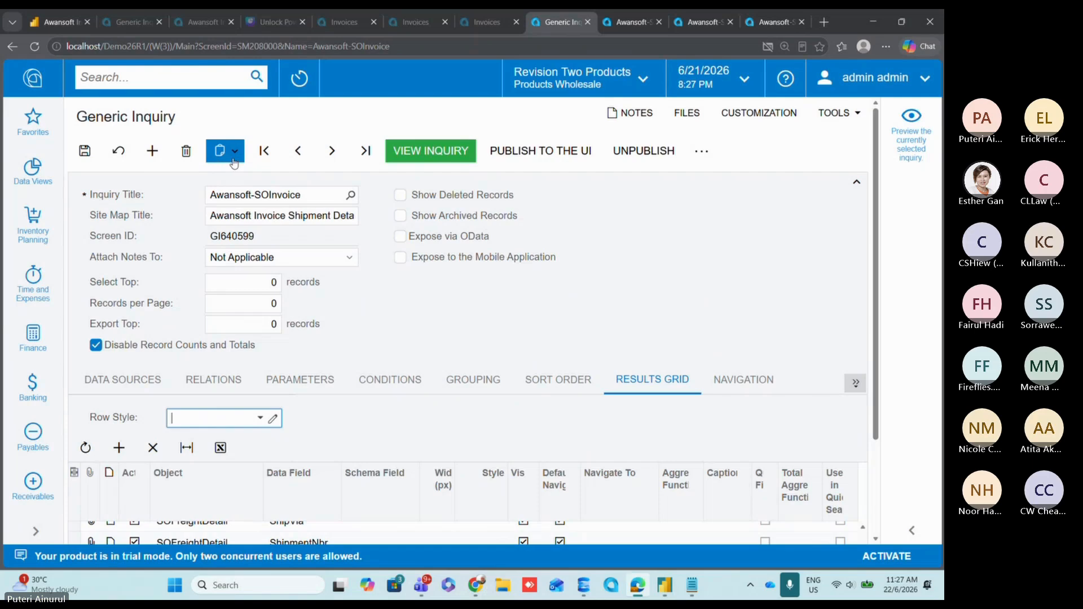
click(418, 157)
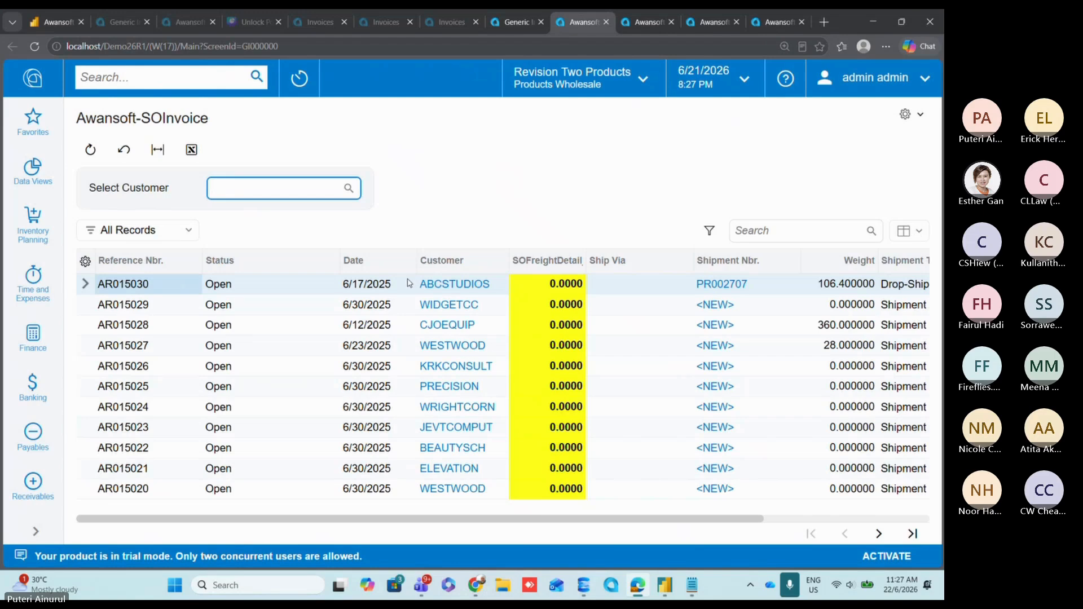
scroll(366, 516, right, 3)
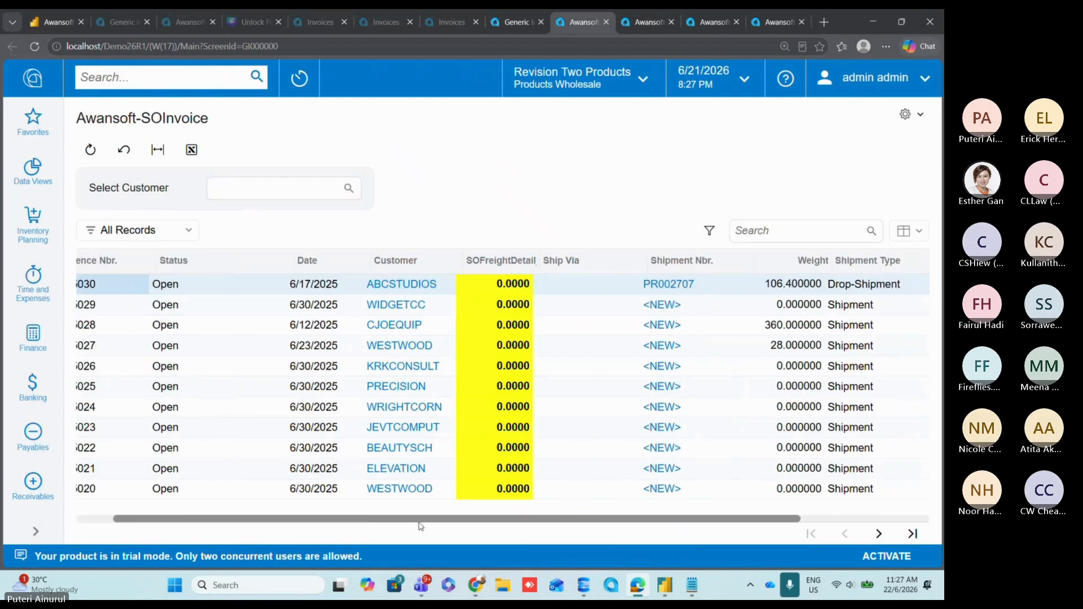
scroll(413, 534, left, 3)
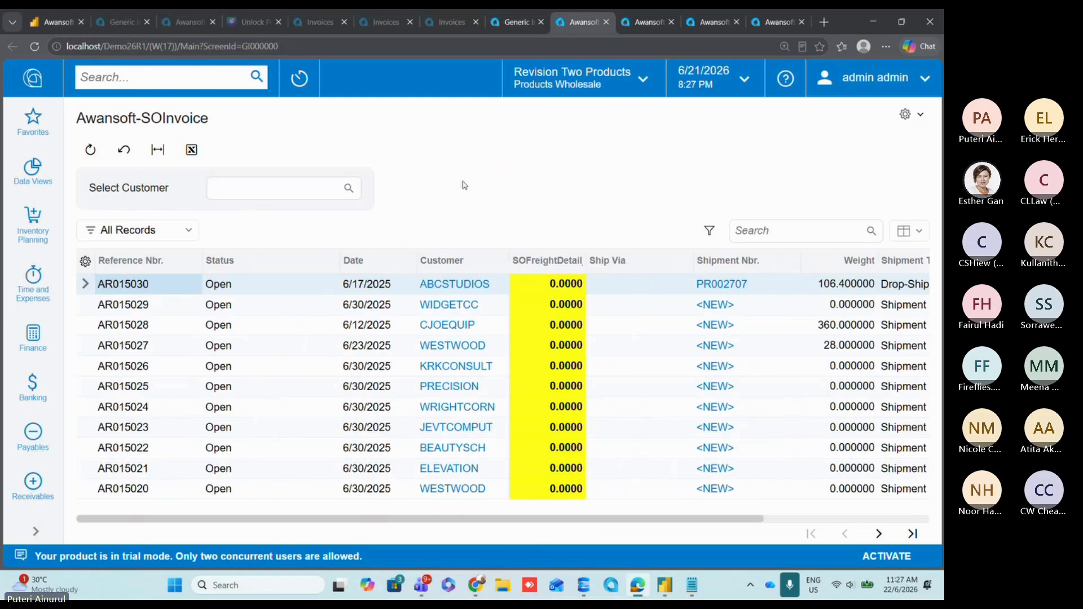
Step: Set the ARInvoice RefNbr column in the results grid to navigate to AR301000 - Invoices and Memos and save the inquiry
click(504, 26)
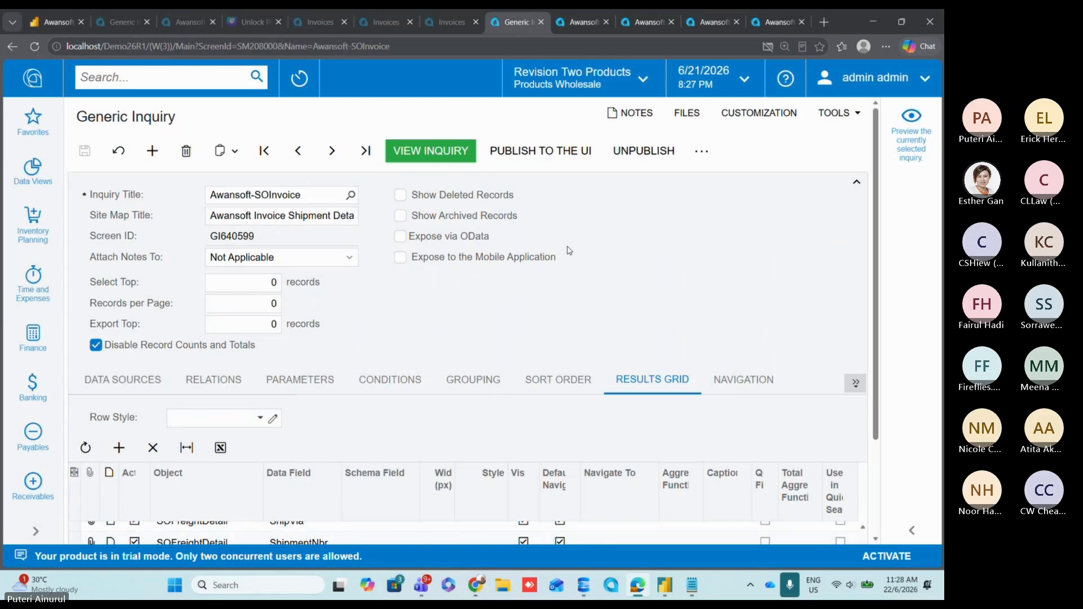
scroll(508, 350, down, 3)
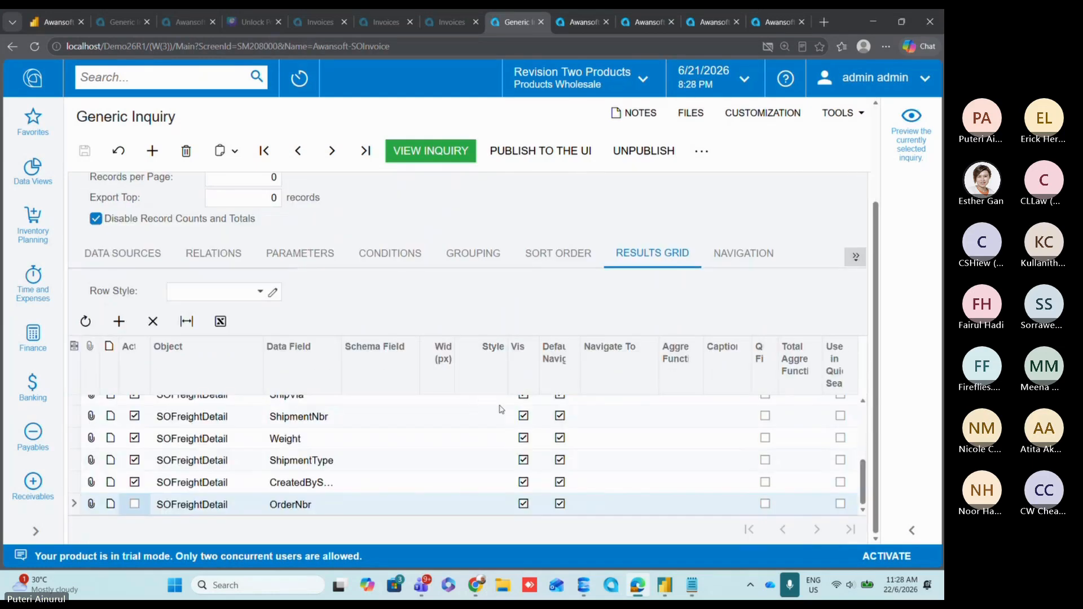
scroll(502, 409, up, 3)
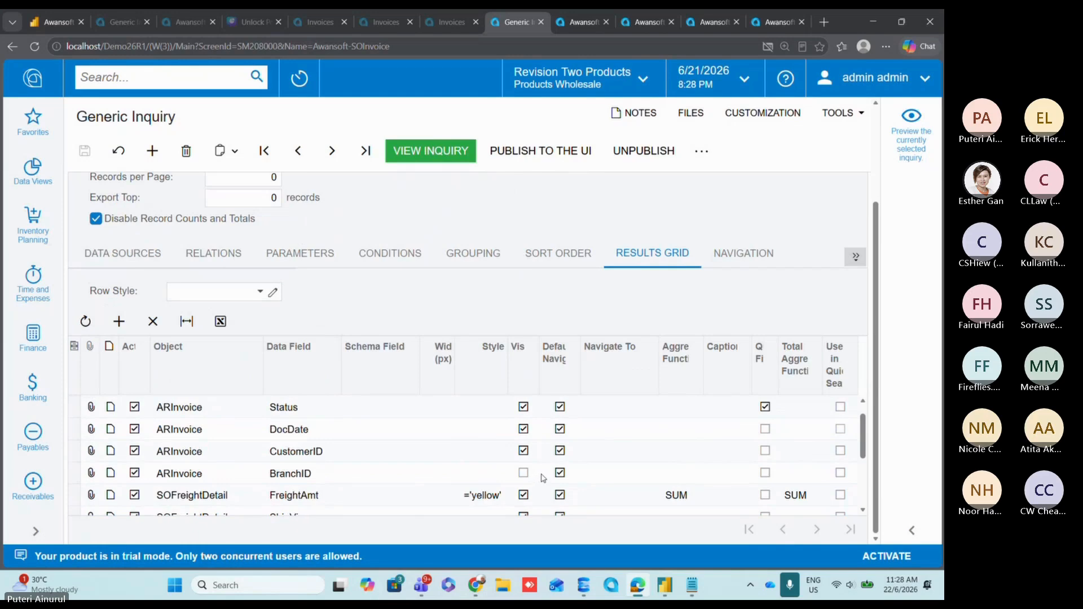
scroll(544, 476, up, 1)
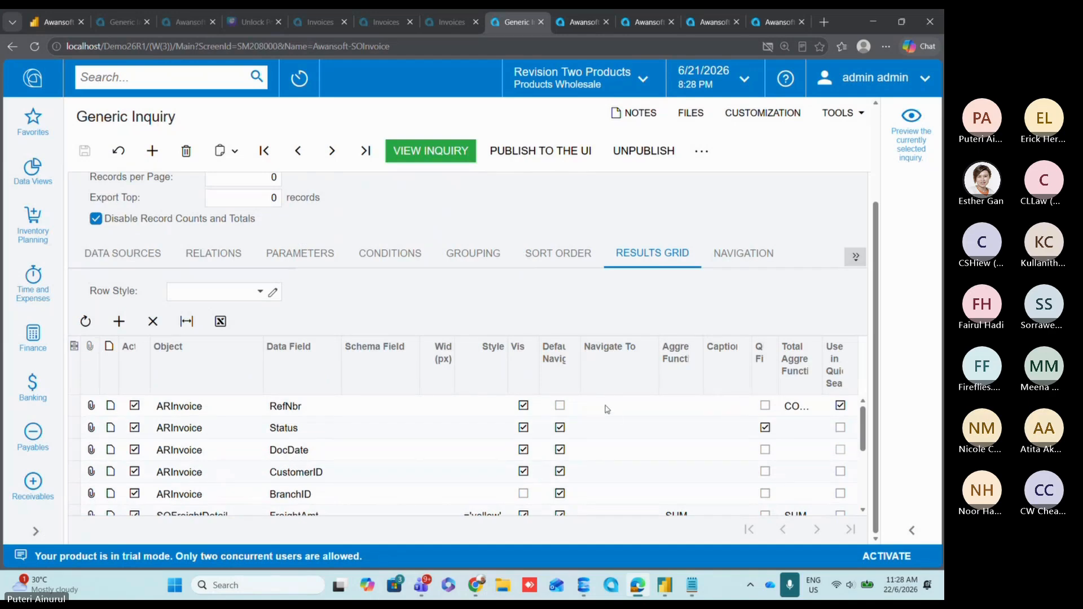
click(629, 409)
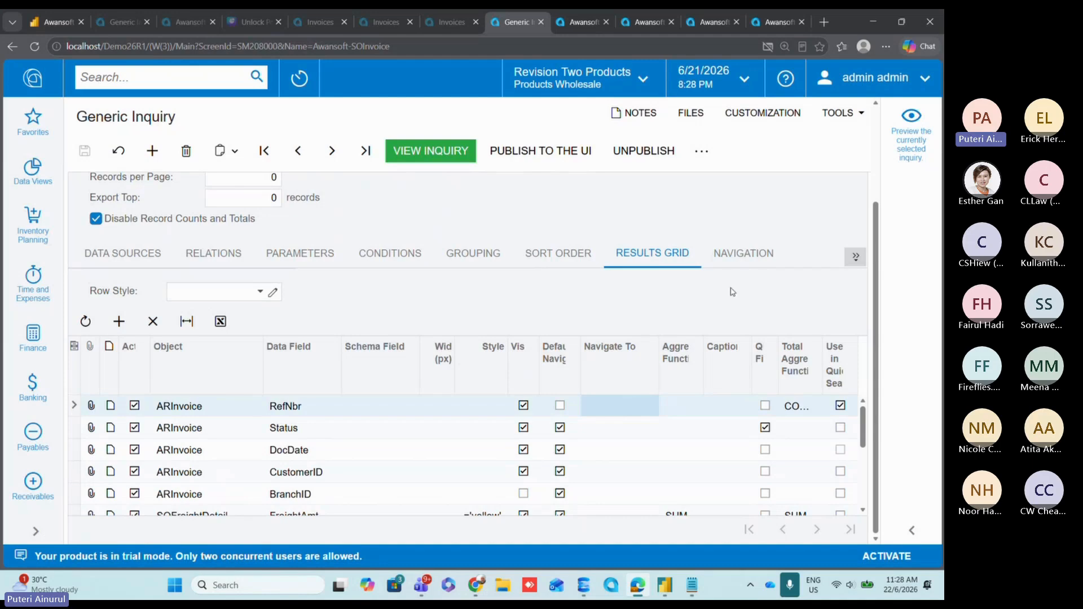
scroll(734, 290, up, 1)
scroll(637, 483, down, 1)
scroll(637, 483, down, 1)
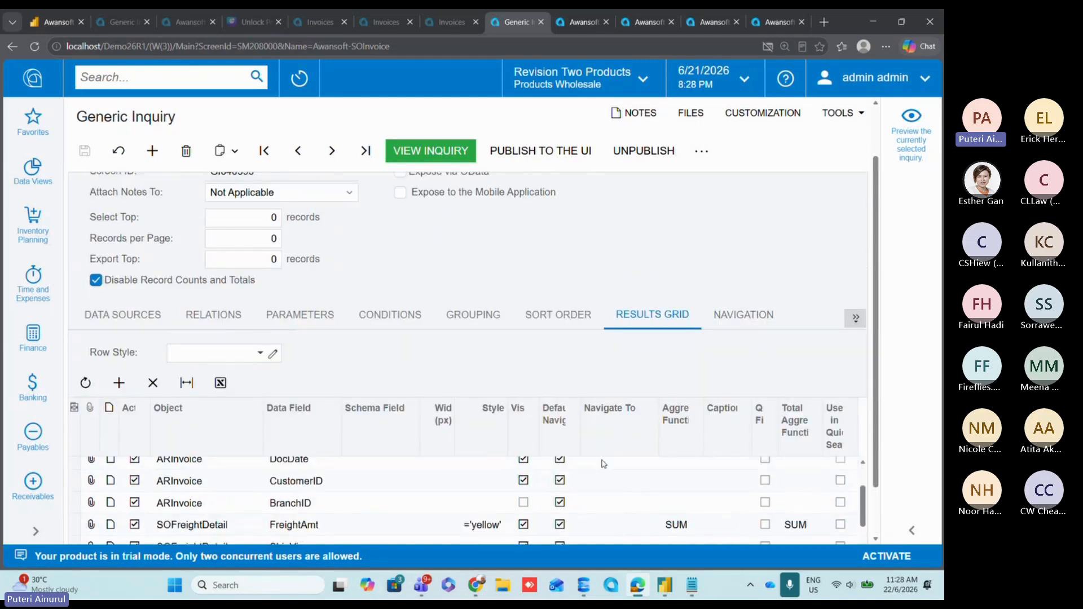
scroll(620, 479, up, 3)
scroll(642, 468, down, 1)
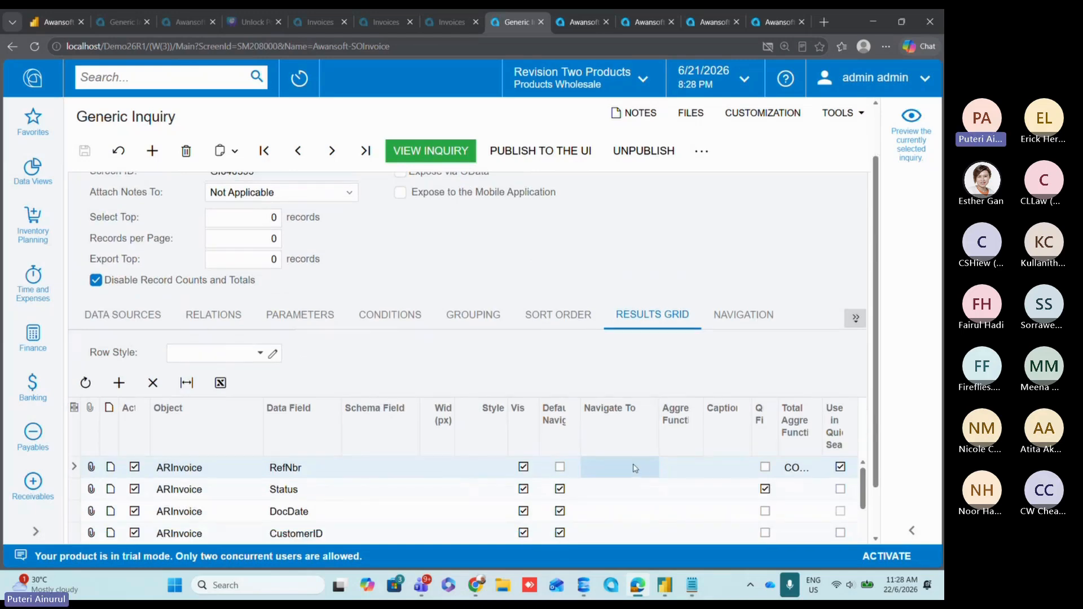
click(641, 468)
click(638, 467)
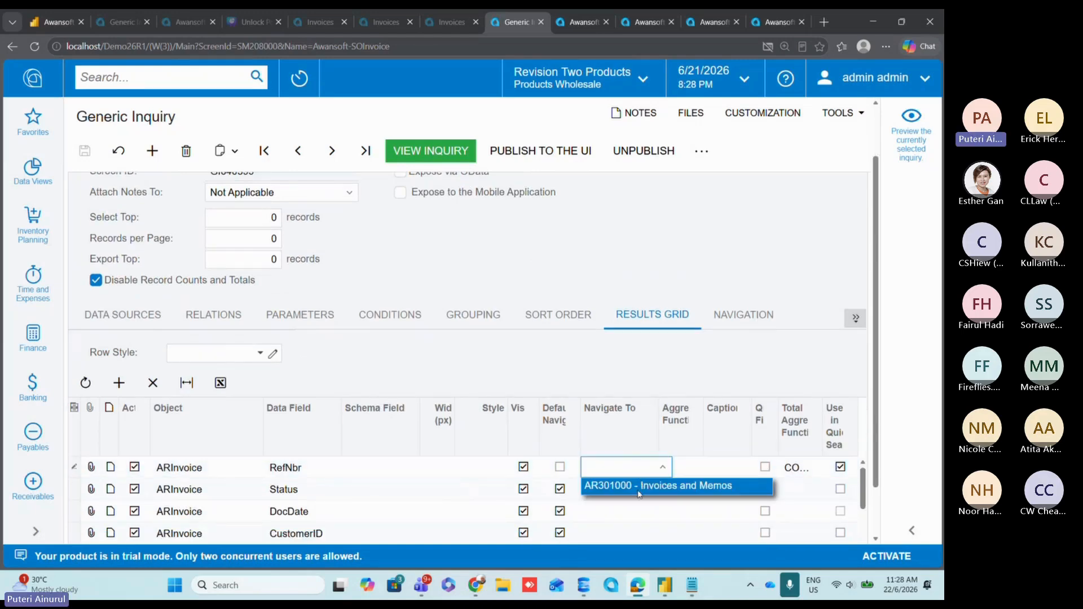
click(637, 487)
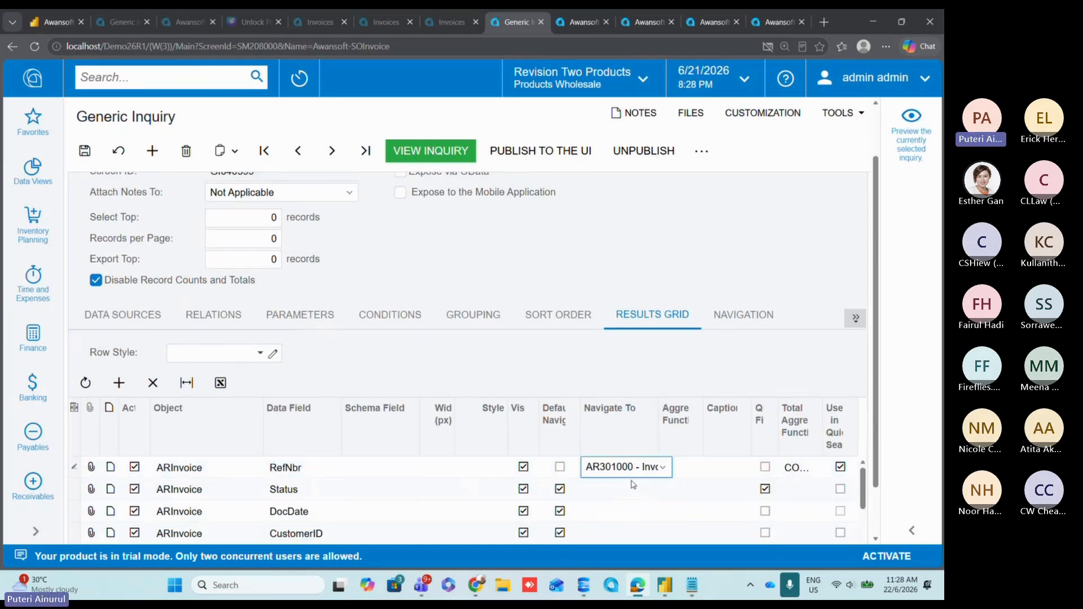
click(84, 150)
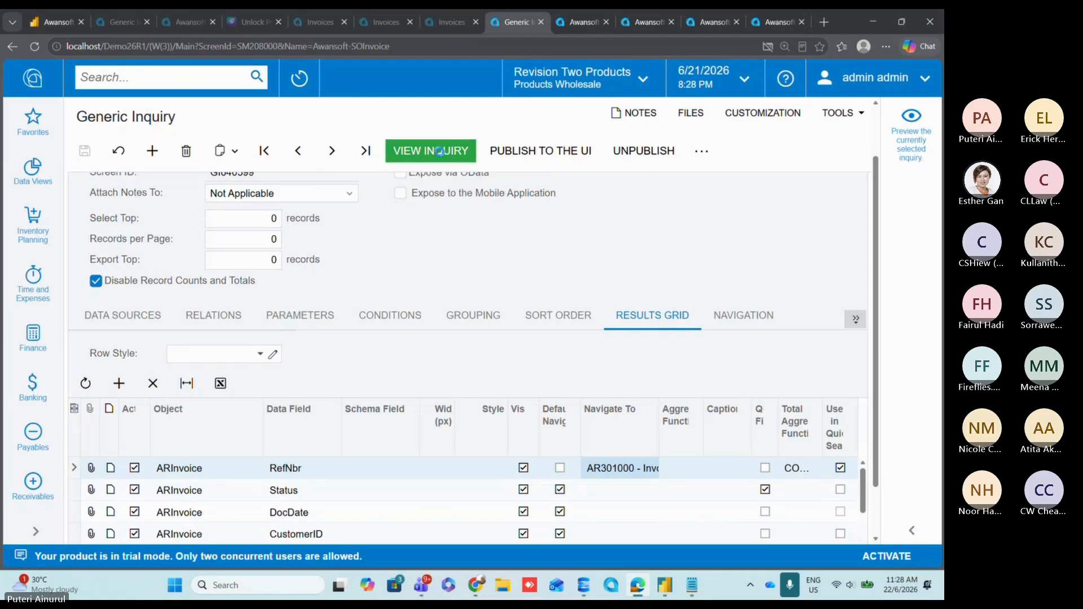
Step: Test the reference number link by opening the first invoice from the inquiry results, and return to the inquiry definition
click(439, 151)
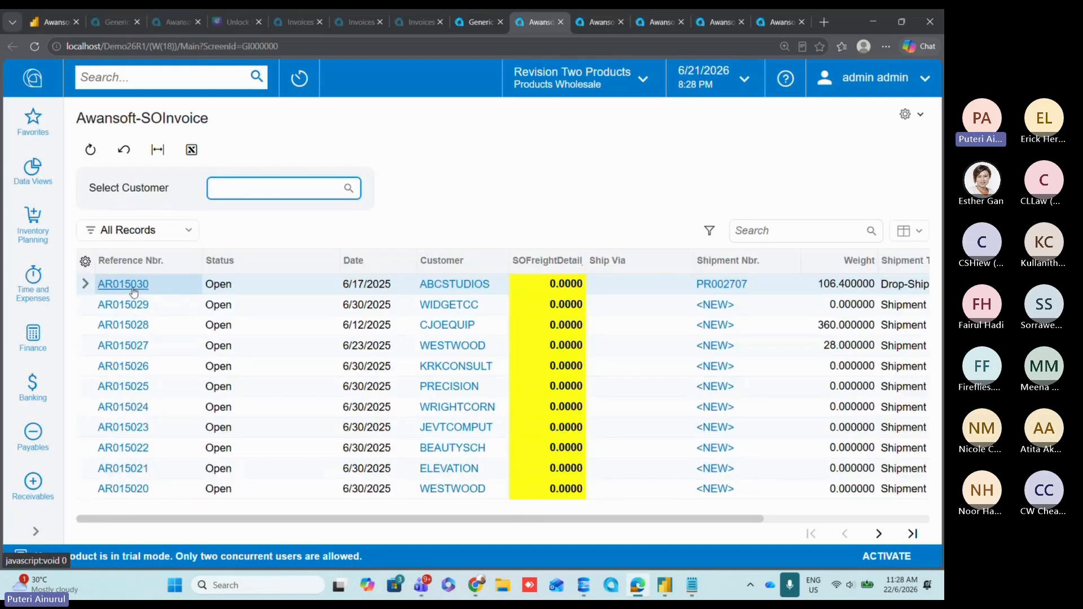
click(133, 287)
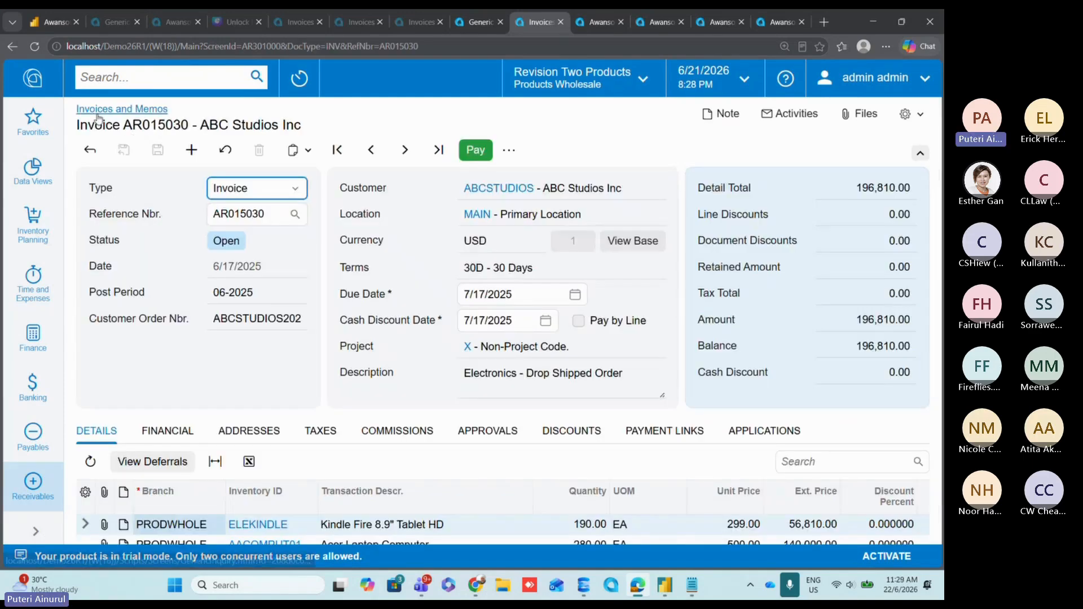
click(469, 22)
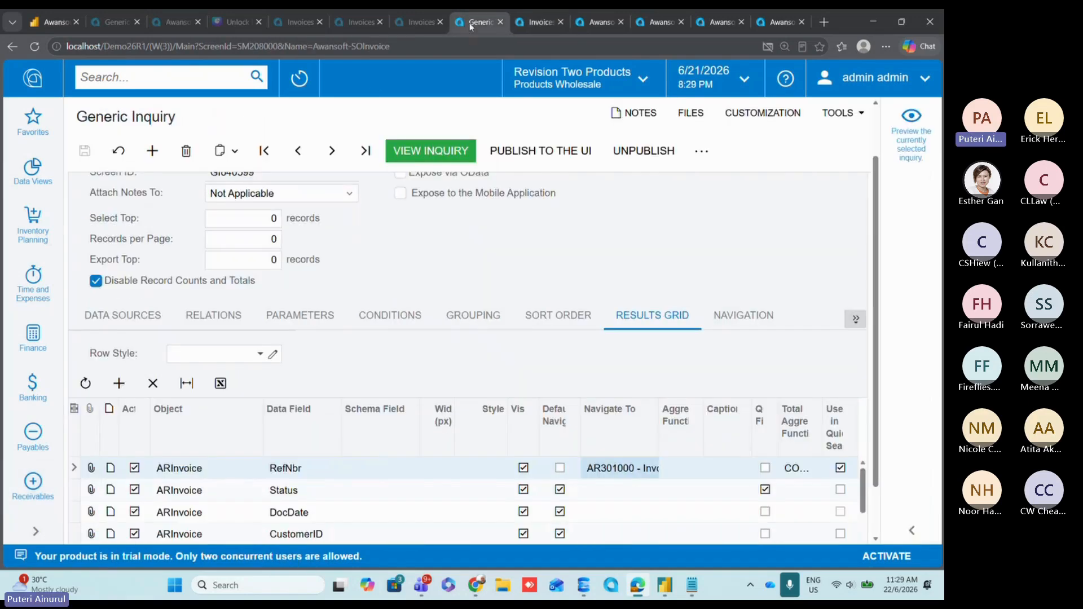
Step: Enable Expose via OData for the Awansoft-SOInvoice inquiry and save it
scroll(474, 308, up, 2)
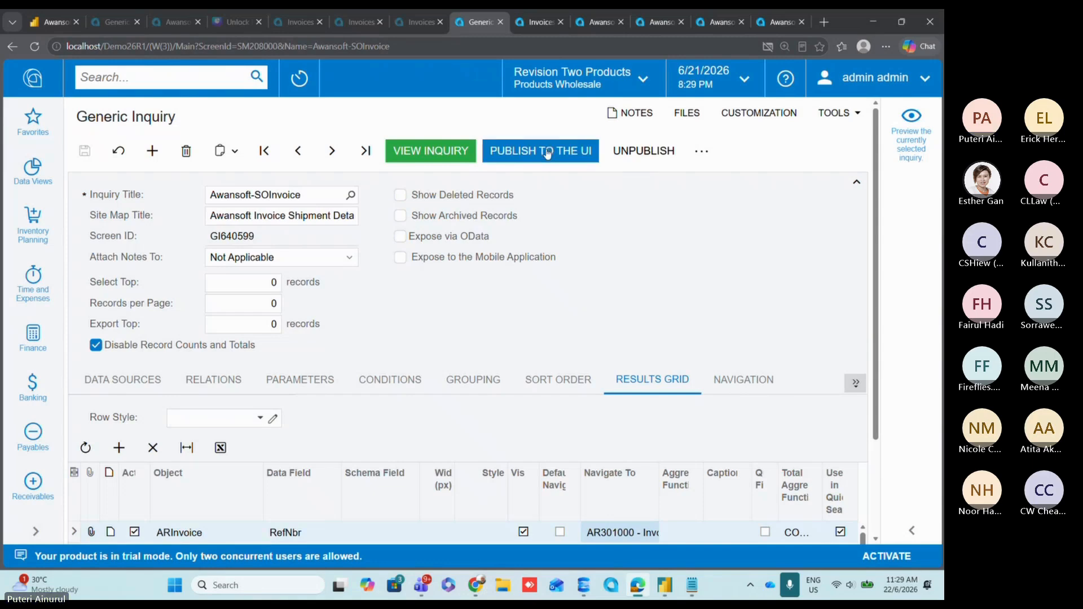
click(400, 237)
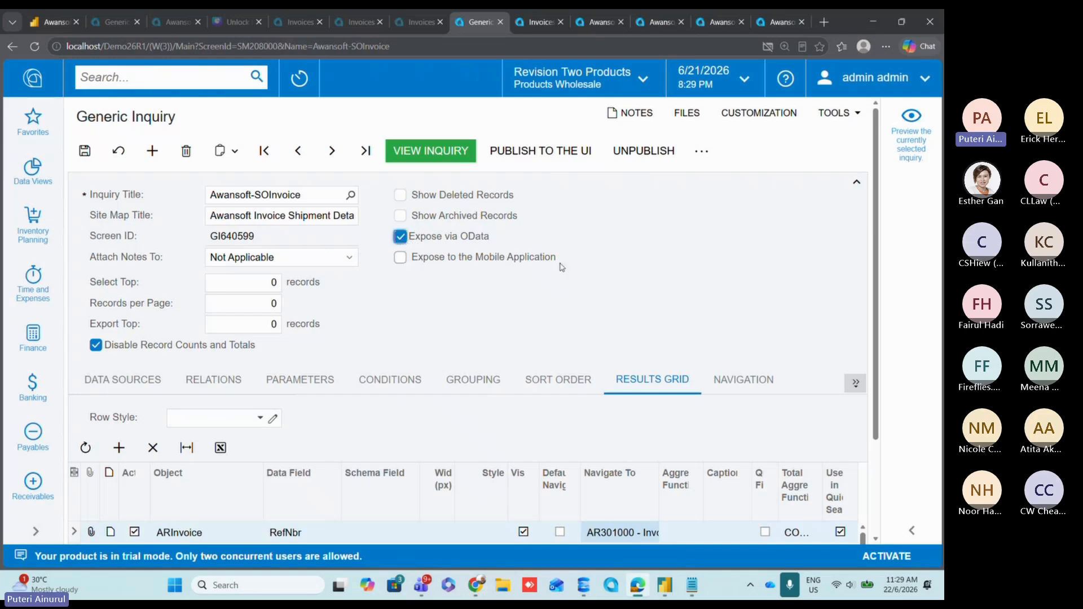
click(85, 151)
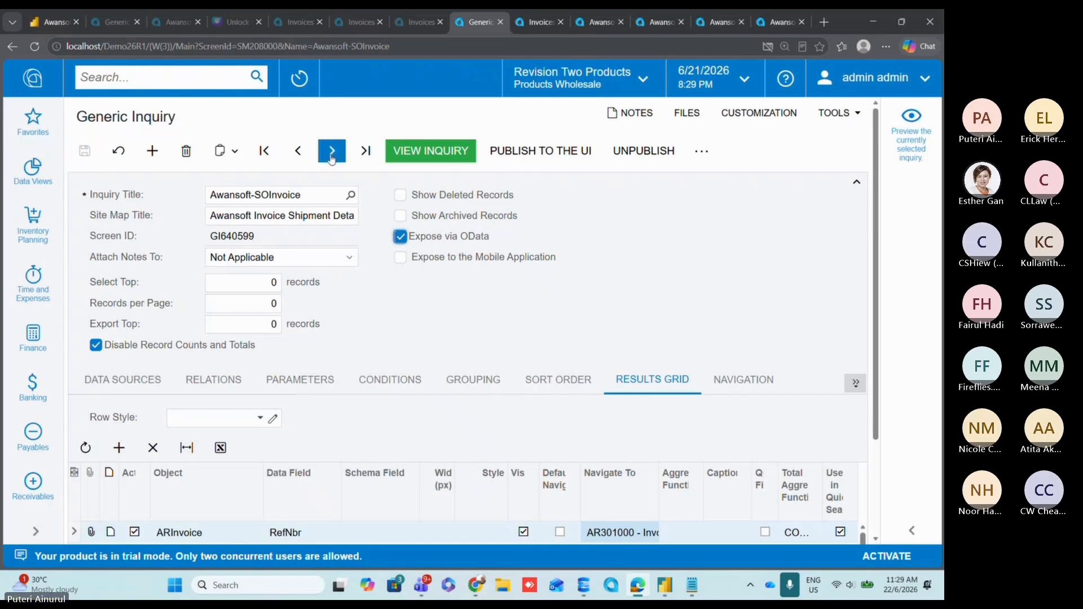
Step: Start publishing the inquiry to the UI with the site map title "Awansoft Sales Order Invoice"
click(537, 151)
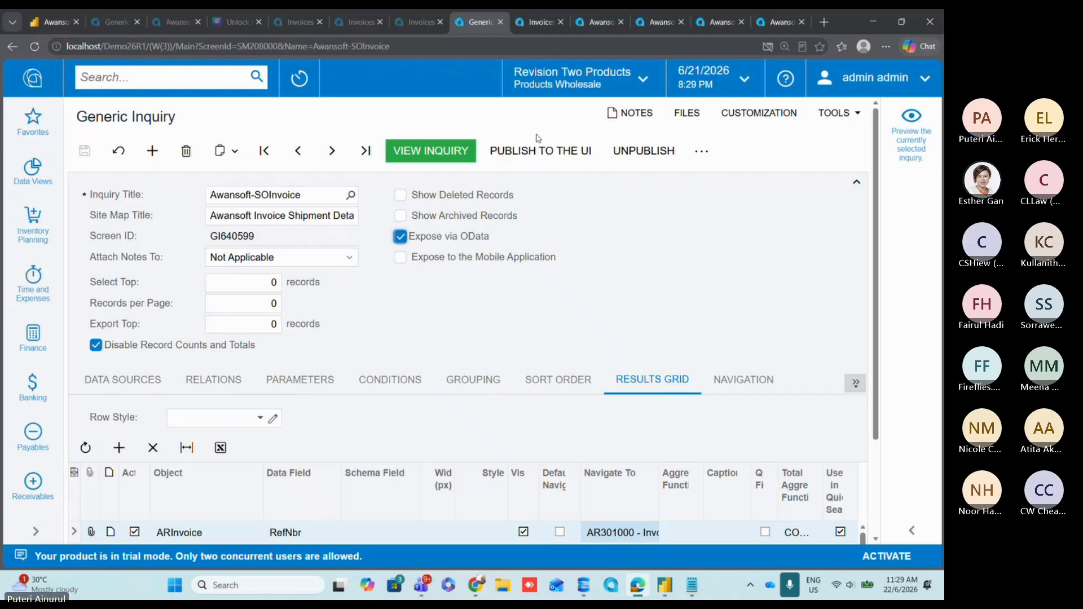
click(537, 152)
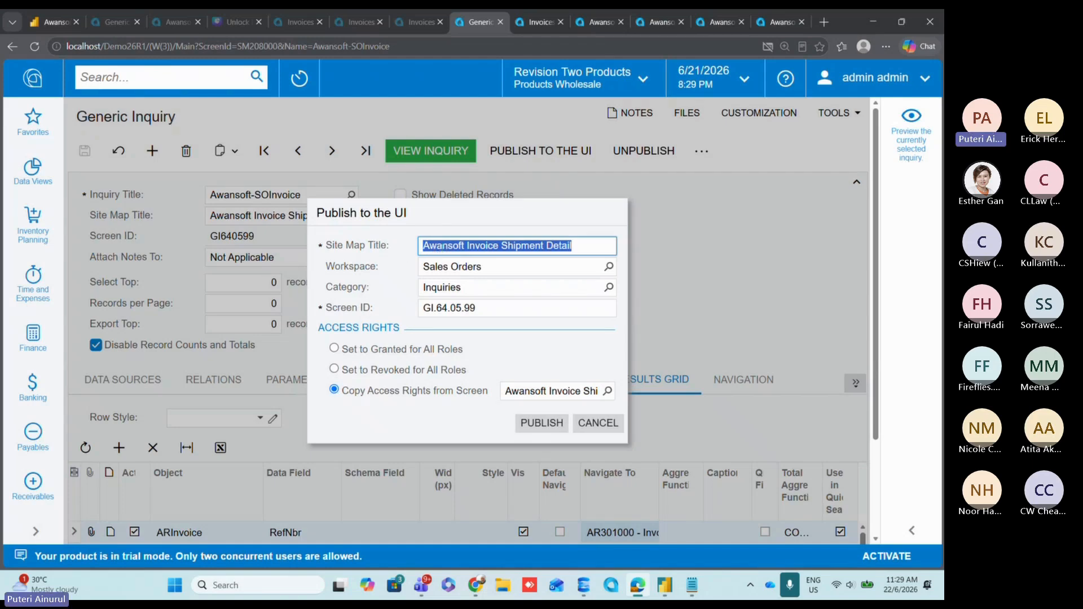
click(470, 247)
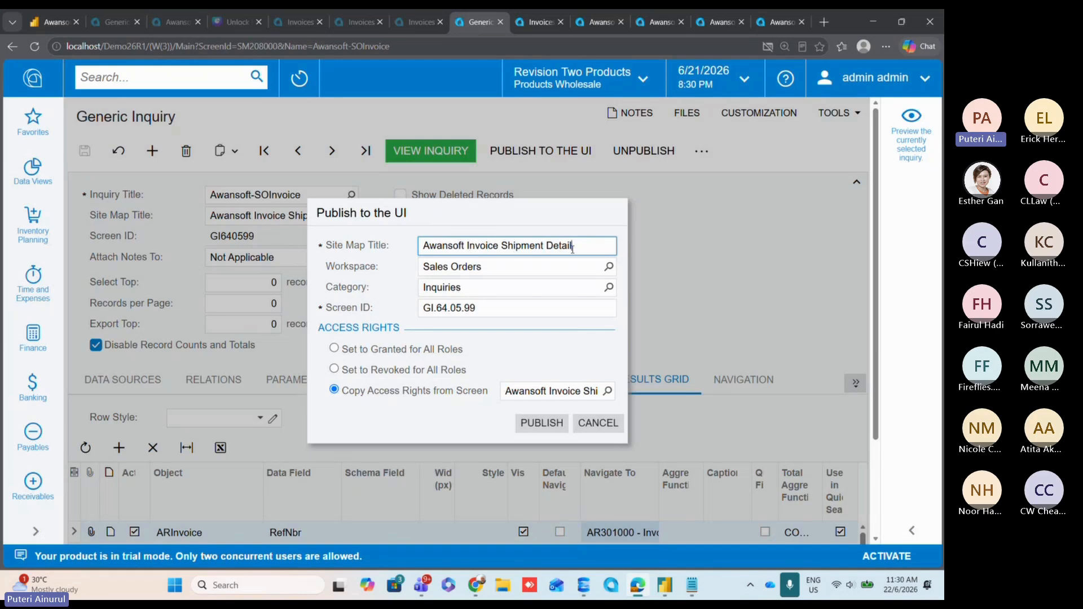
drag(572, 248, 541, 253)
click(540, 252)
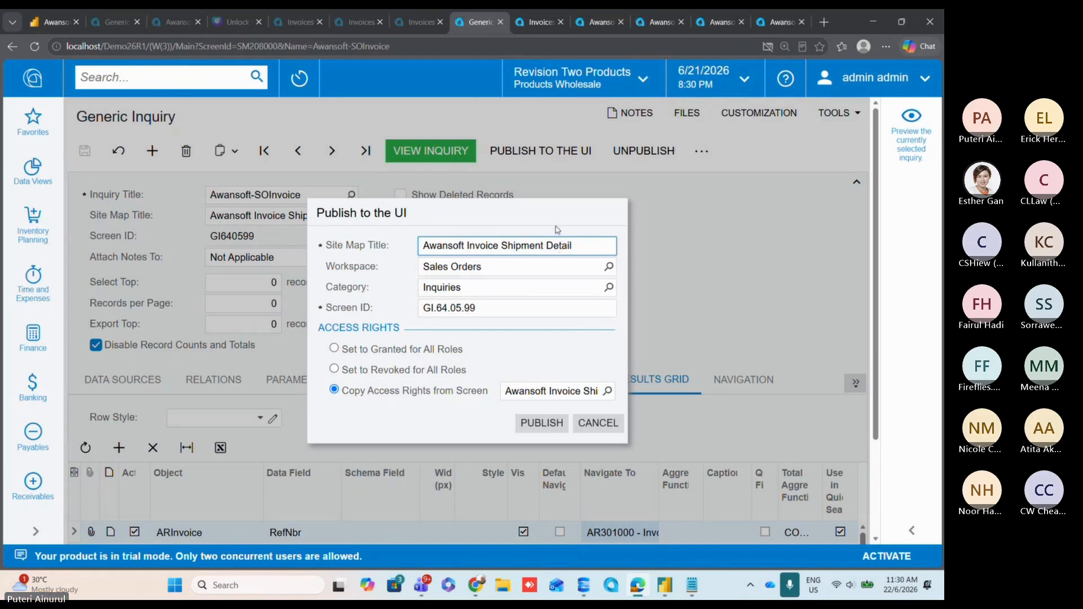
drag(584, 249, 468, 248)
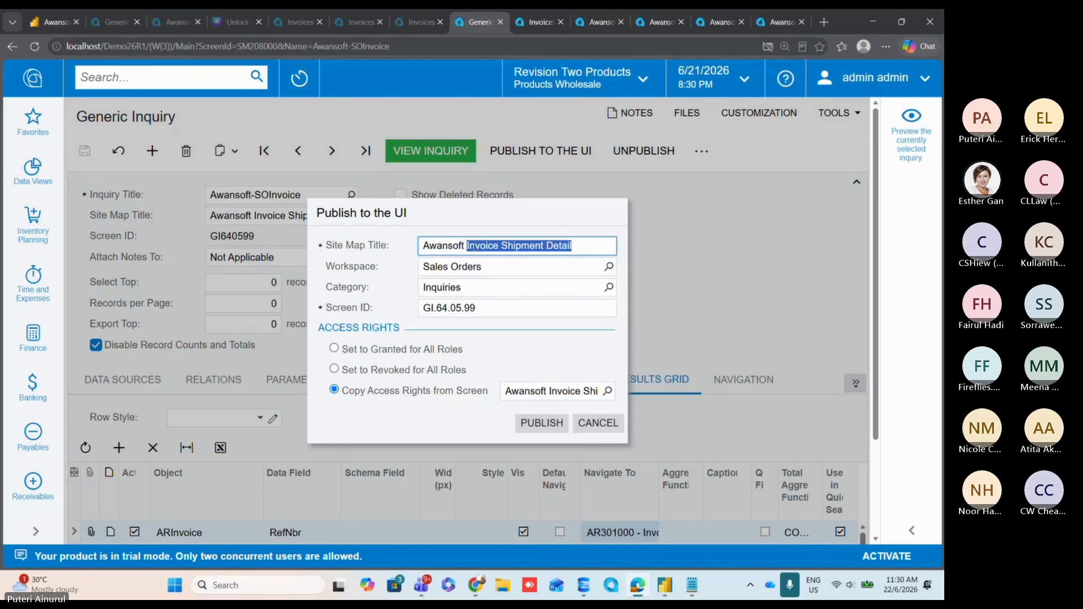
text(s)
key(BackSpace)
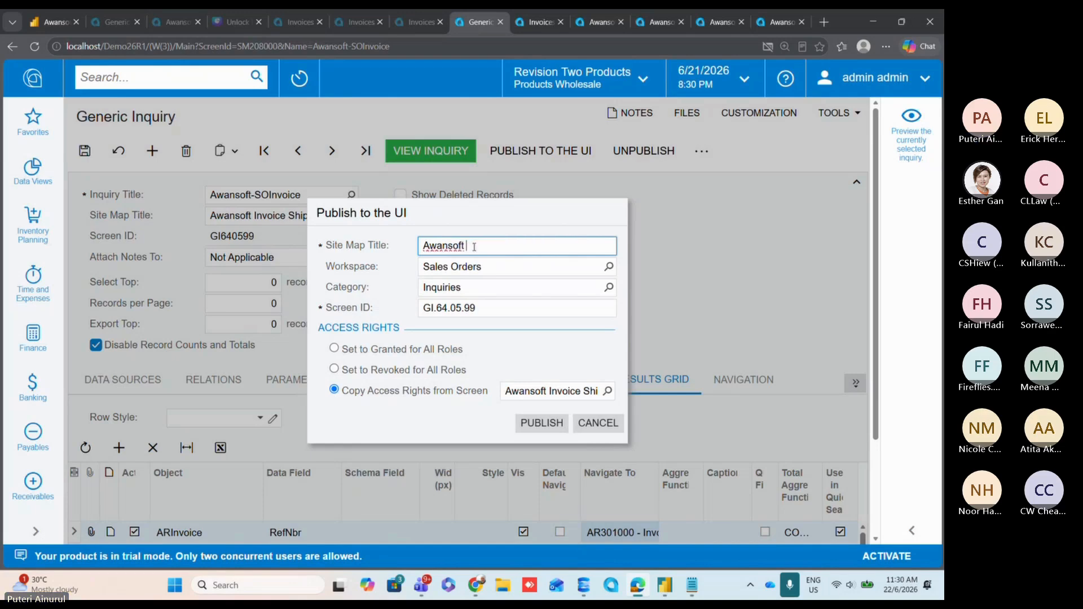
text(S)
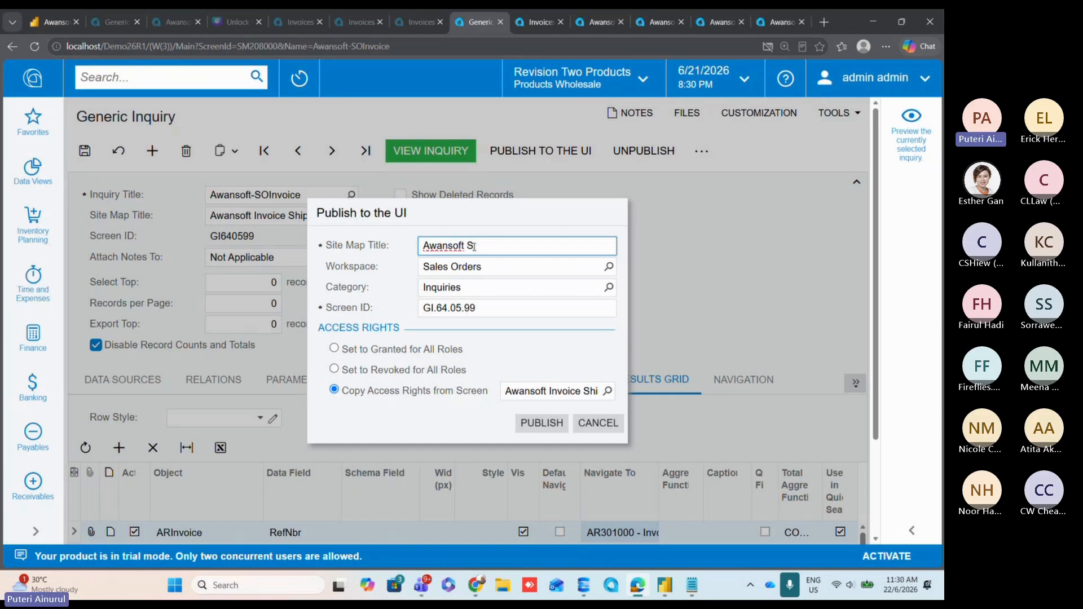
text(ales Order Invoice)
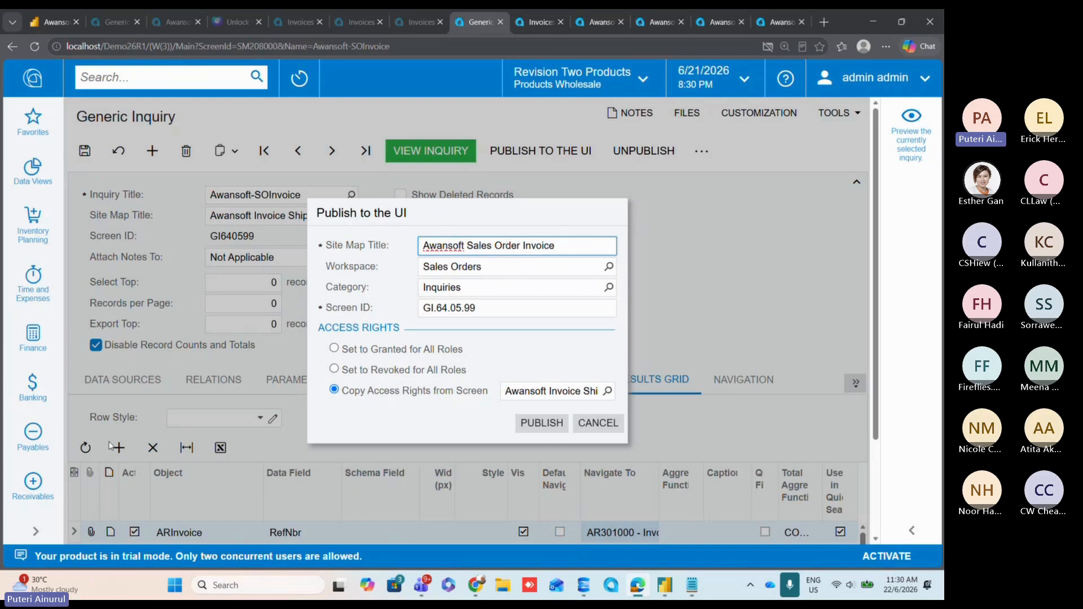
Step: Examine the Dashboards and Inquiries categories of the Sales Orders workspace, and return to the publishing dialog
click(33, 532)
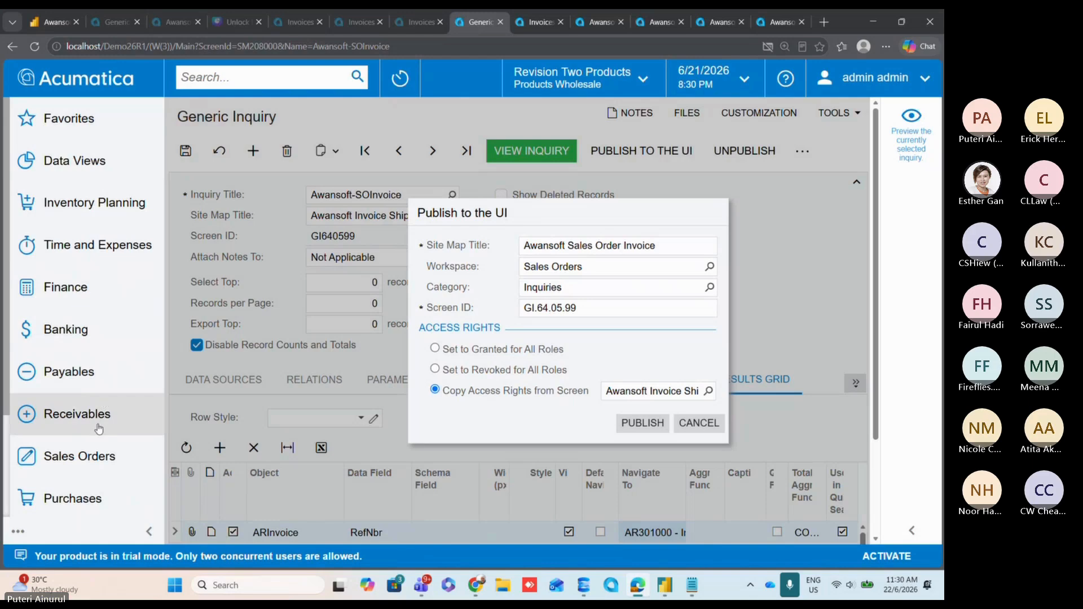
click(93, 456)
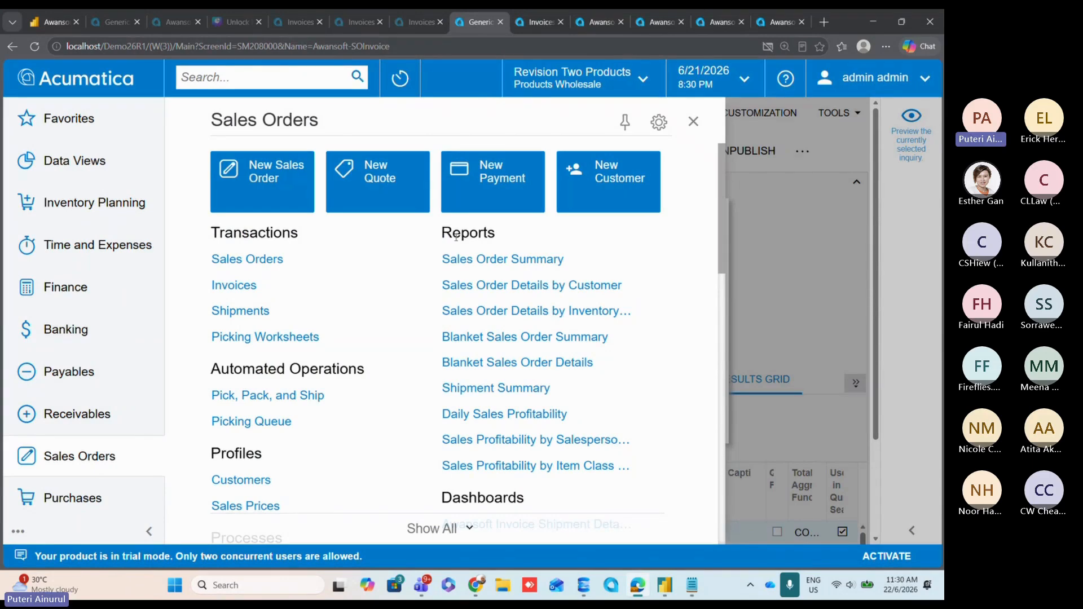
scroll(265, 448, down, 6)
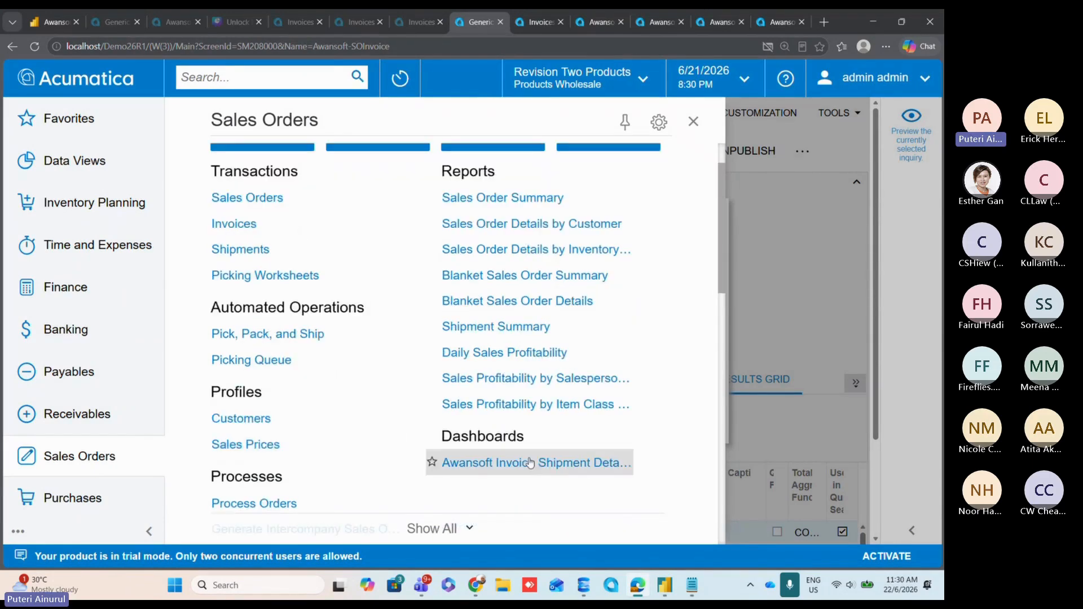
scroll(710, 396, up, 4)
scroll(416, 443, up, 2)
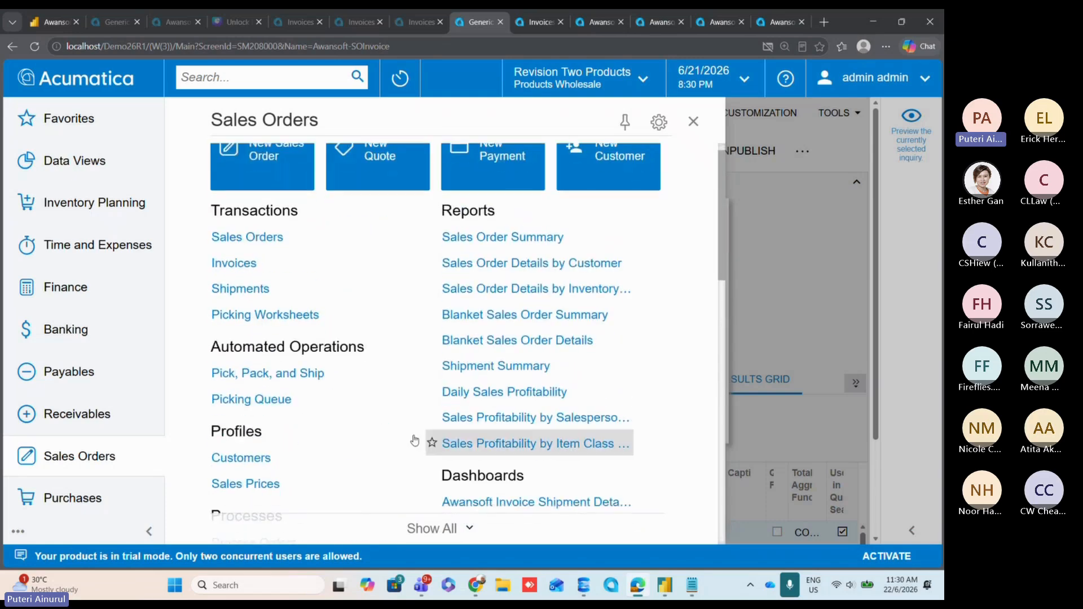
scroll(203, 389, down, 6)
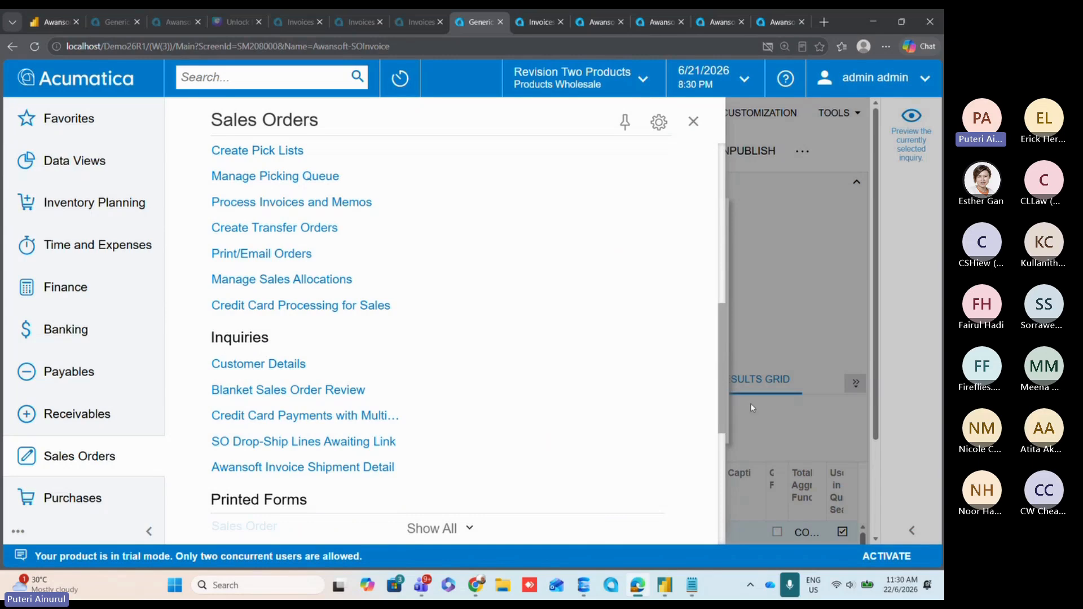
click(749, 330)
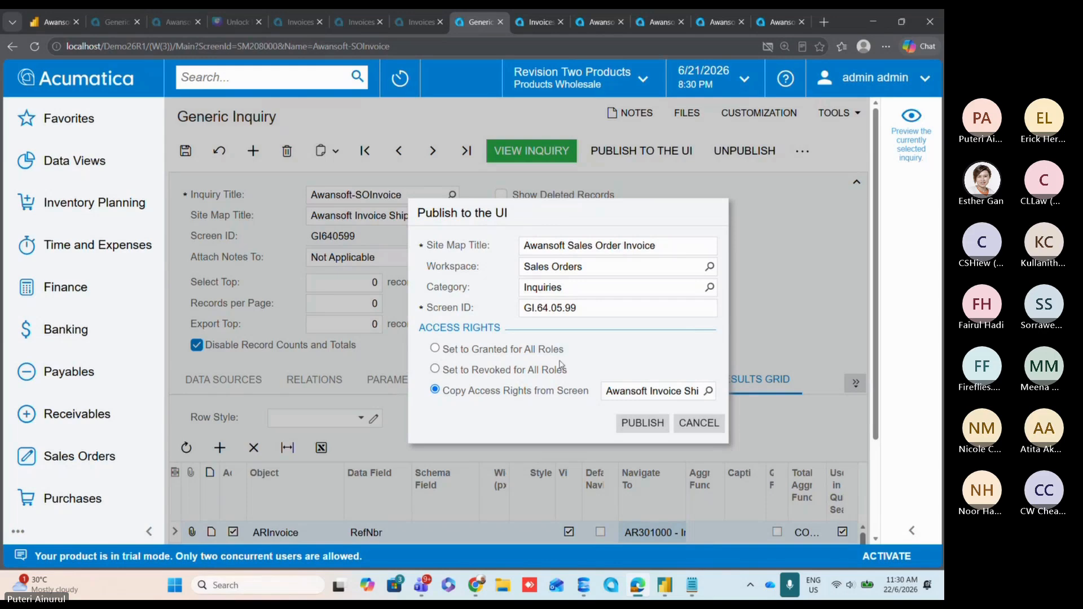
Step: Set the access rights to granted for all roles and publish the inquiry to the Inquiries category of the Sales Orders workspace
click(501, 353)
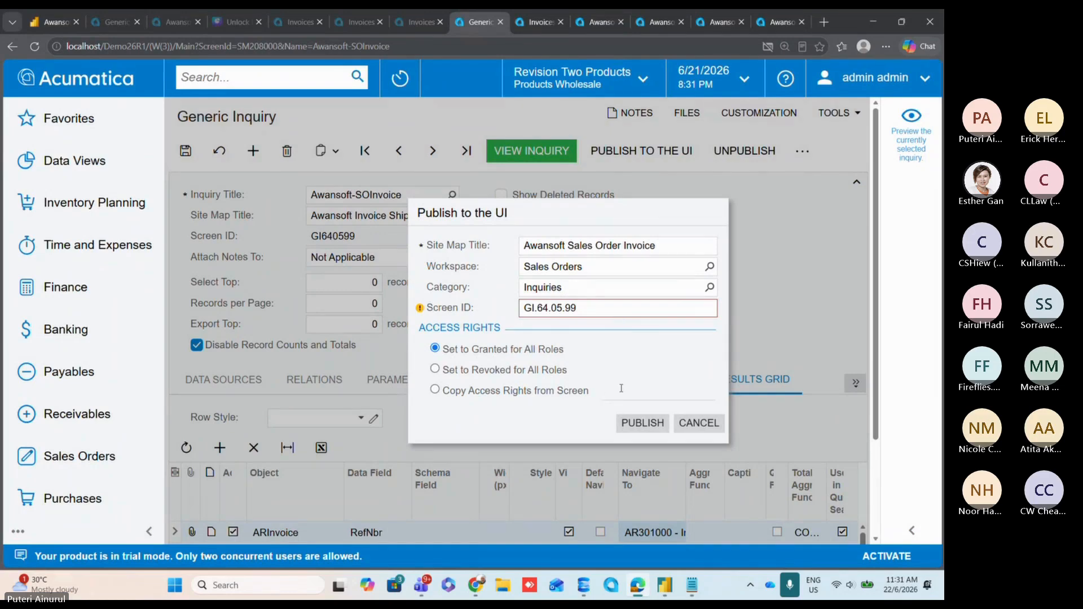
click(637, 424)
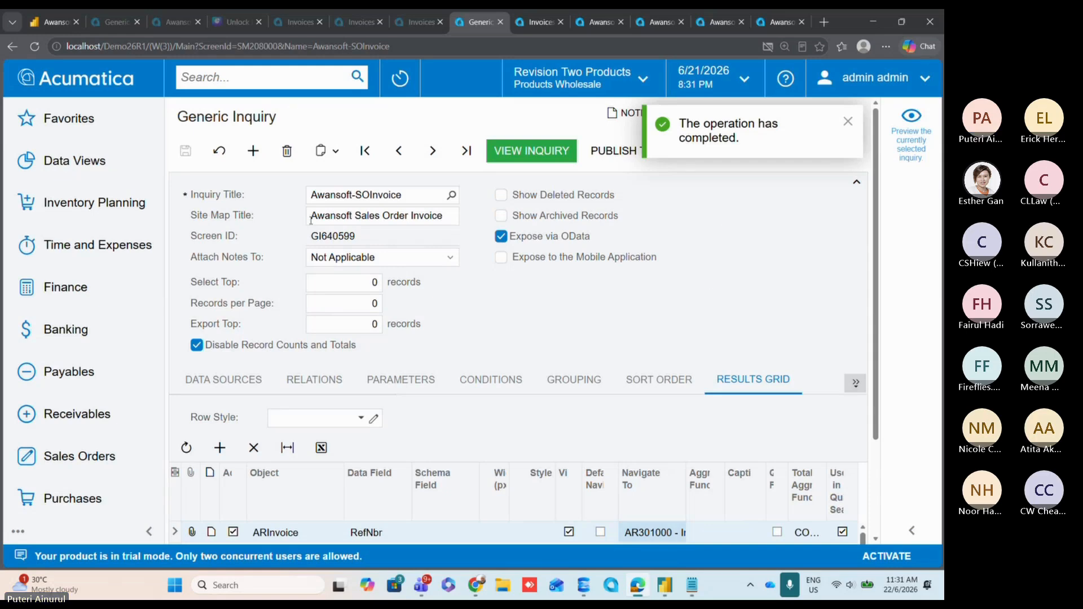
Step: Reload the page and open the published Awansoft Sales Order Invoice inquiry from the Sales Orders workspace
scroll(104, 385, down, 1)
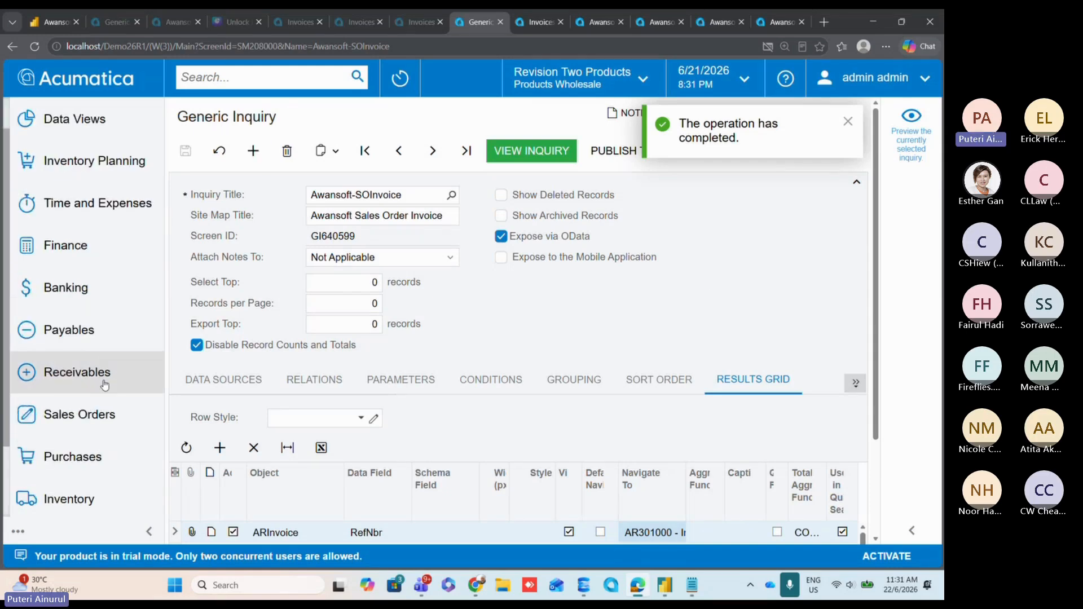
click(79, 405)
scroll(225, 389, down, 3)
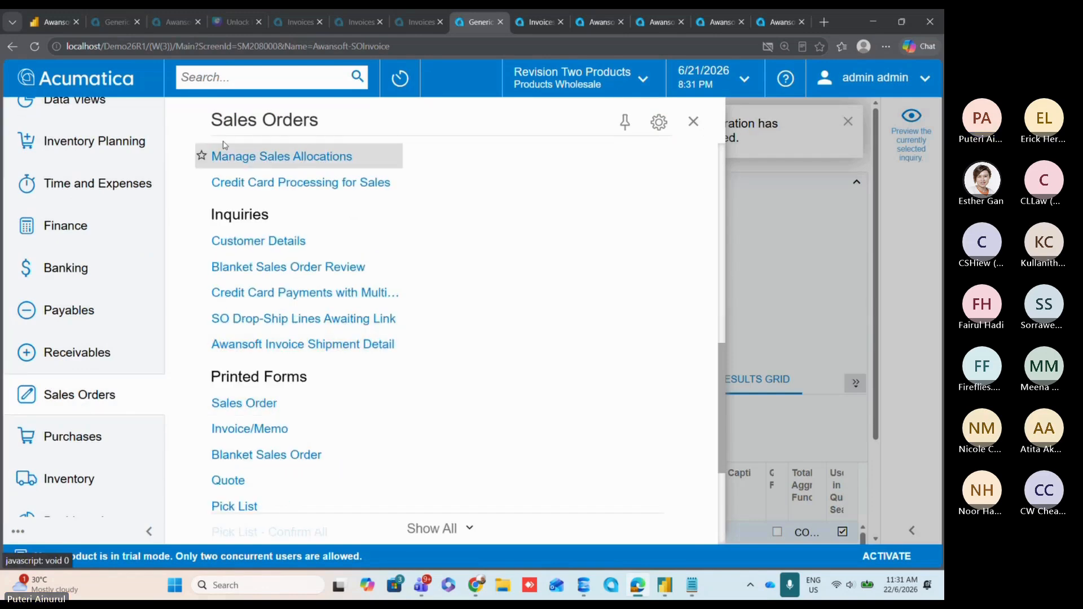
scroll(34, 144, up, 1)
click(34, 47)
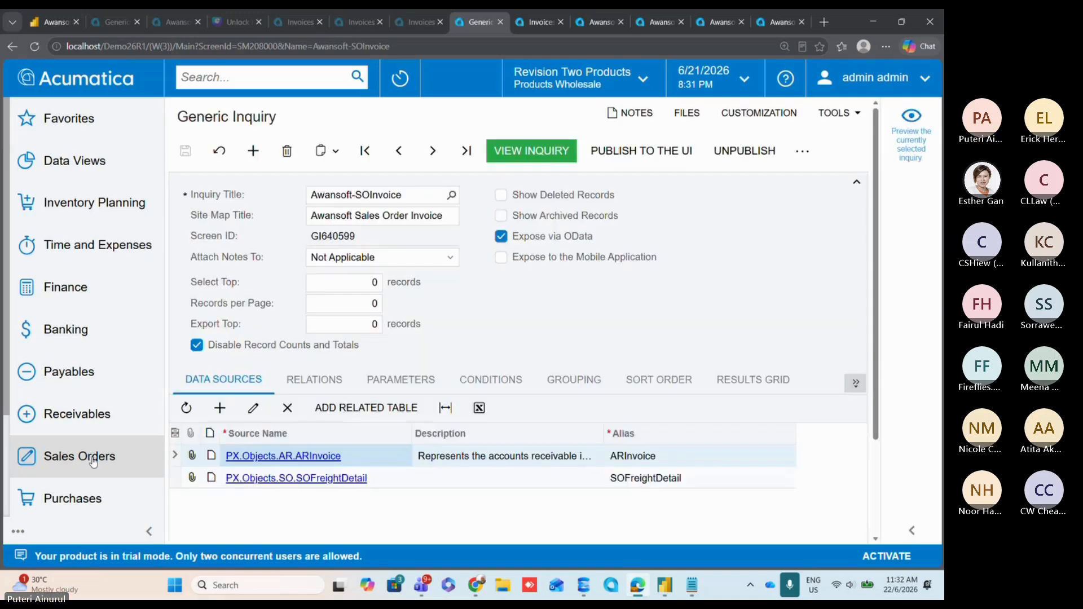
click(94, 461)
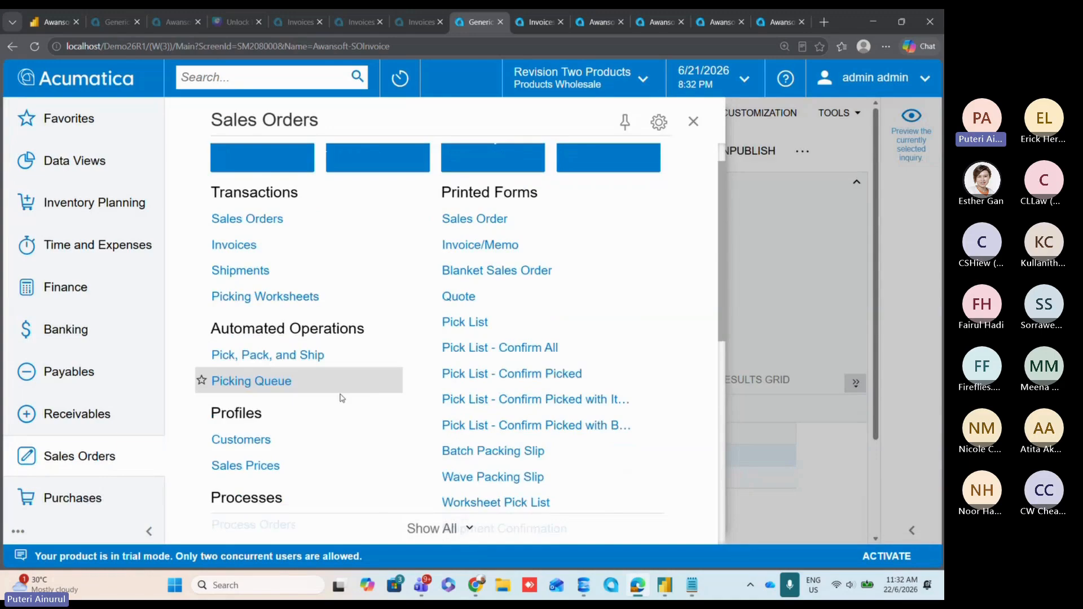
scroll(339, 403, down, 5)
scroll(364, 426, down, 3)
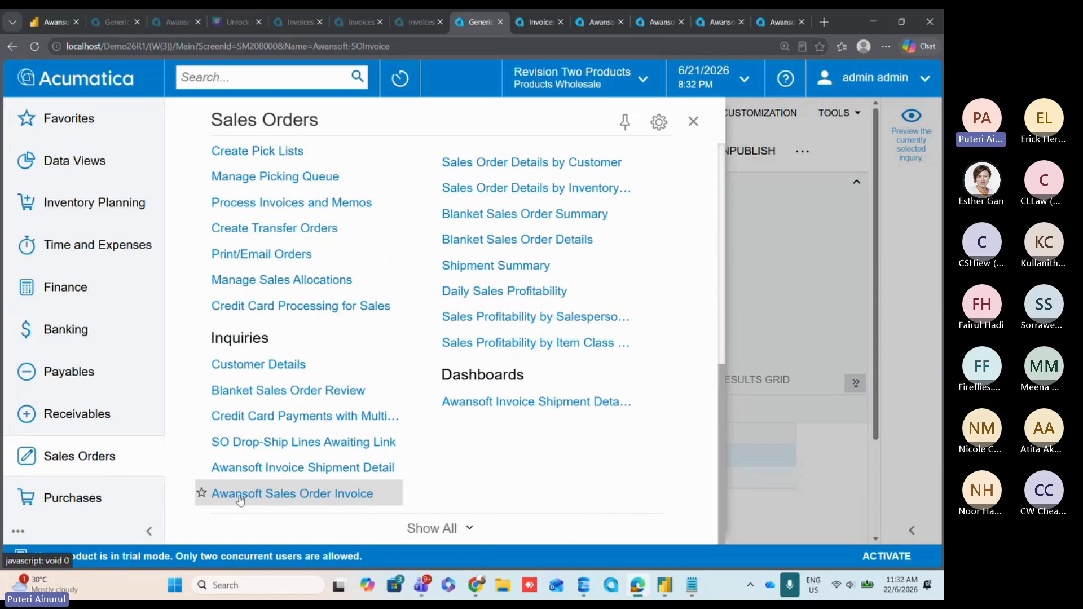
click(329, 496)
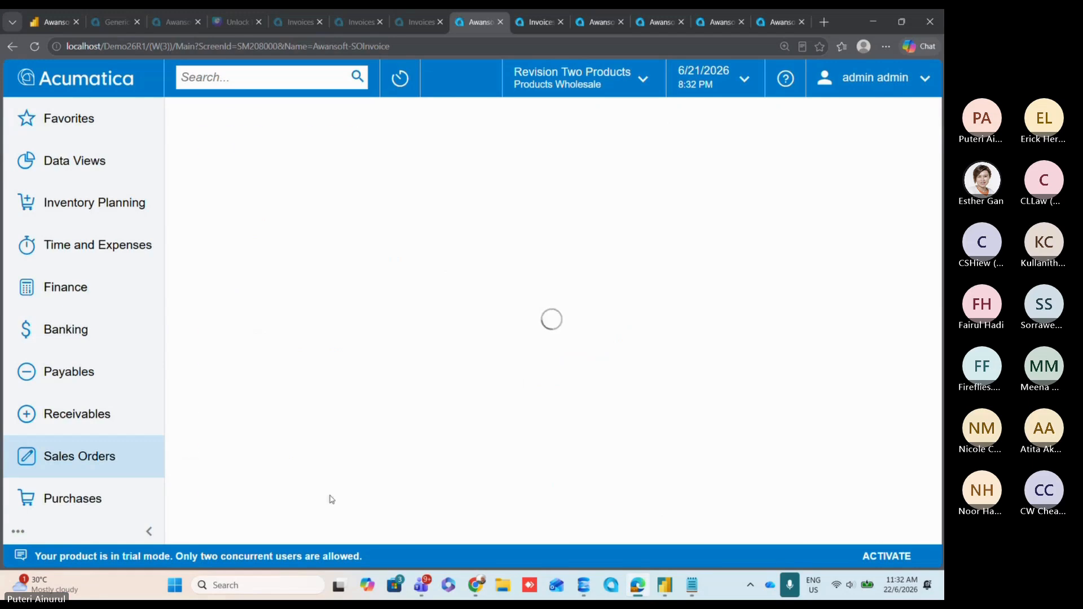
mouse_move(255, 517)
mouse_down()
mouse_move(491, 517)
mouse_move(239, 521)
mouse_up()
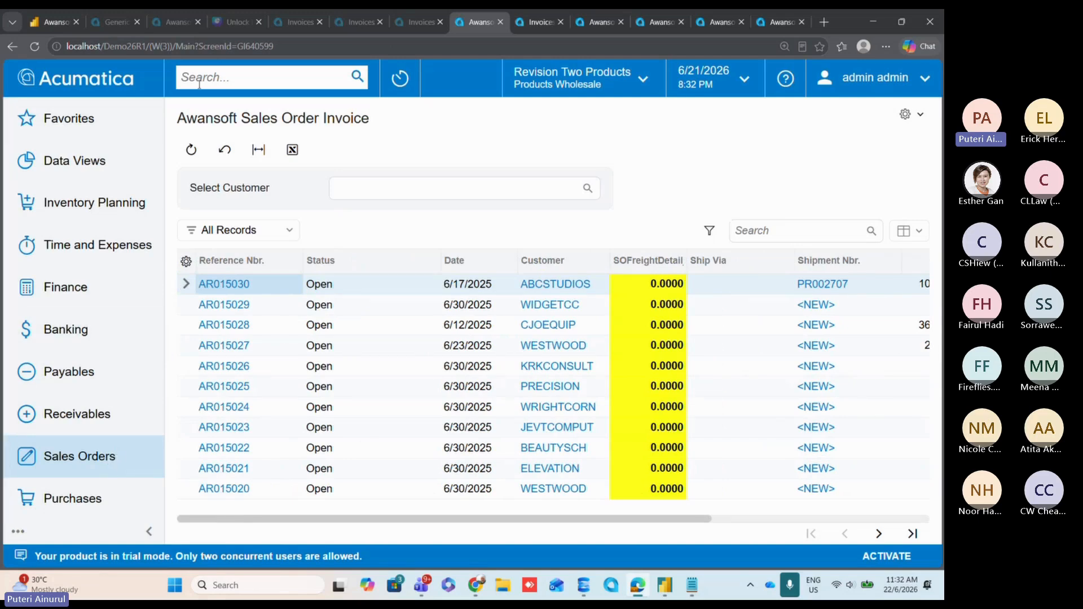
Step: Switch to the Canva presentation and advance it in full screen to the Power BI slide
click(233, 22)
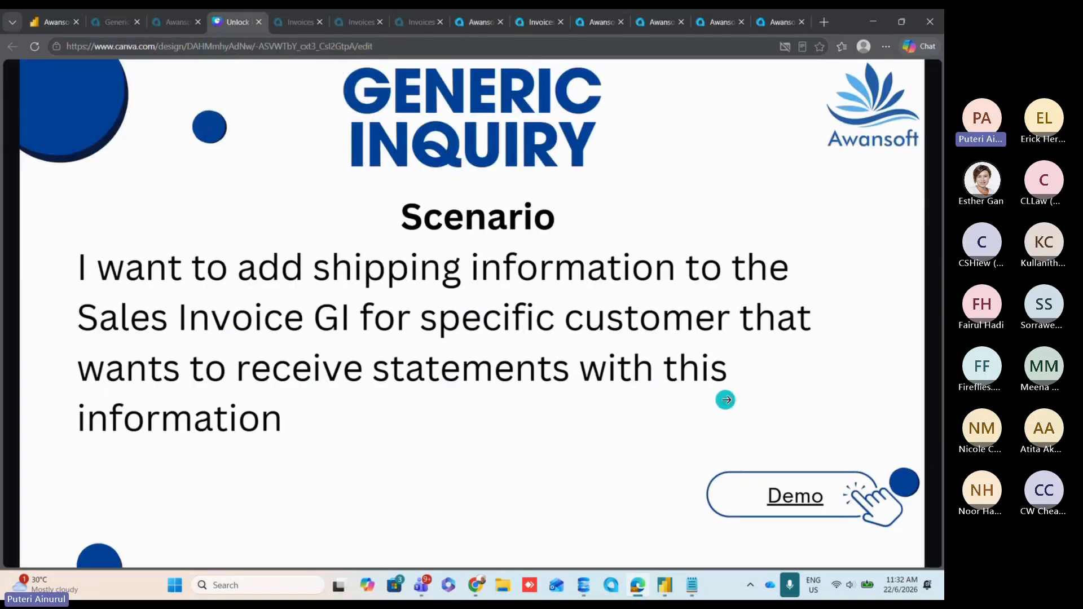
click(849, 374)
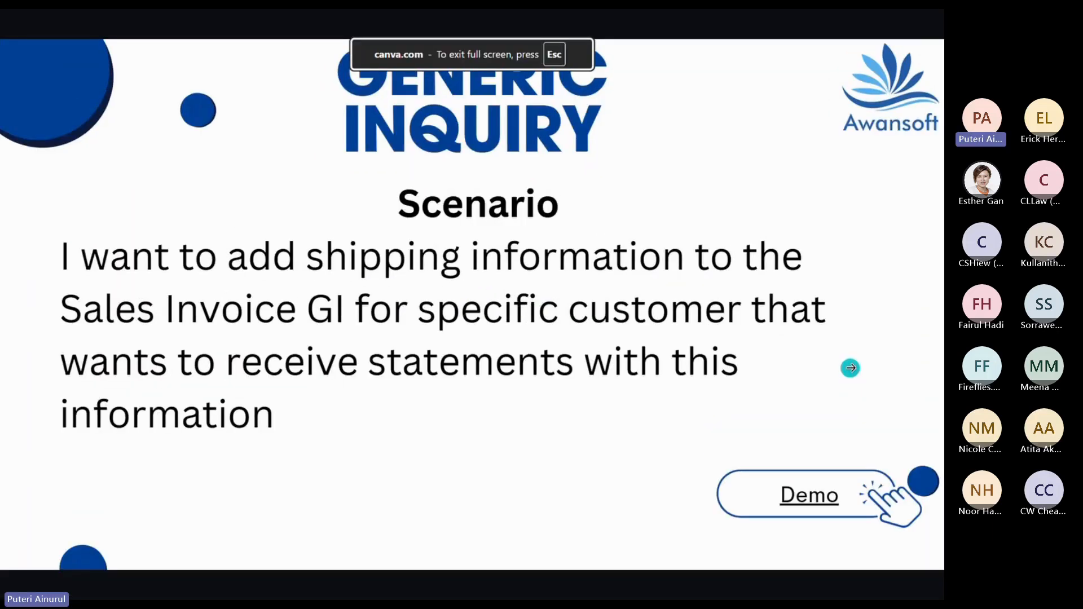
click(850, 368)
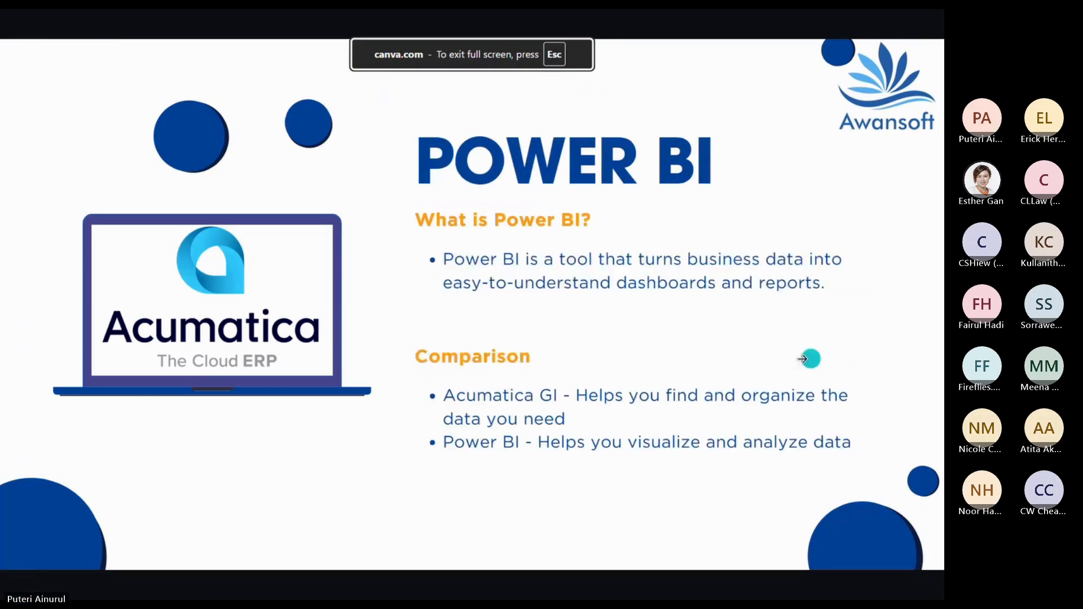
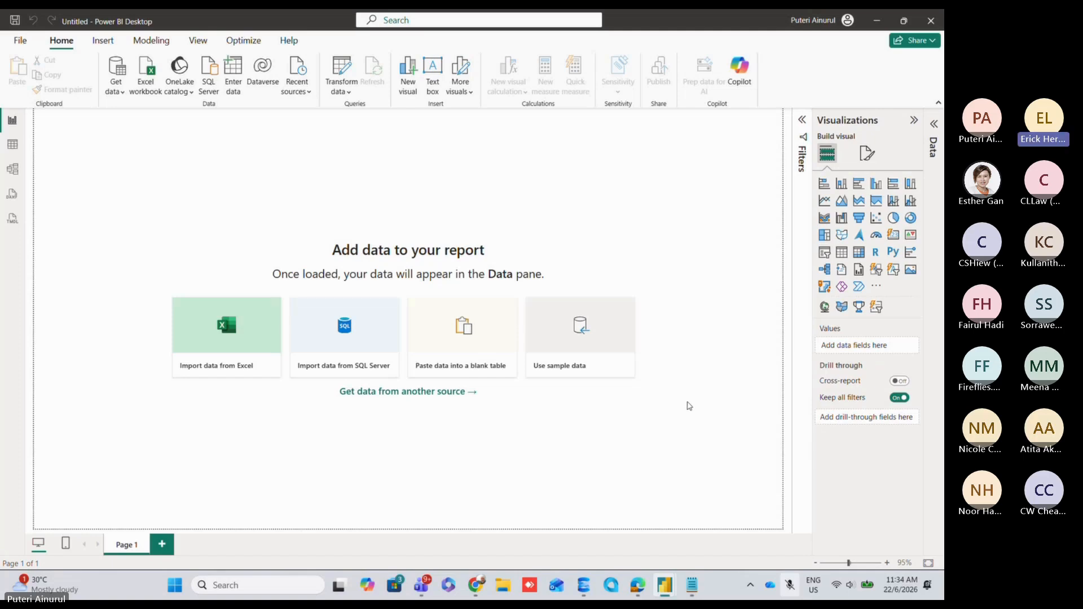
Step: In Power BI Desktop, find the OData Feed connector among the data sources and start connecting with it
click(434, 398)
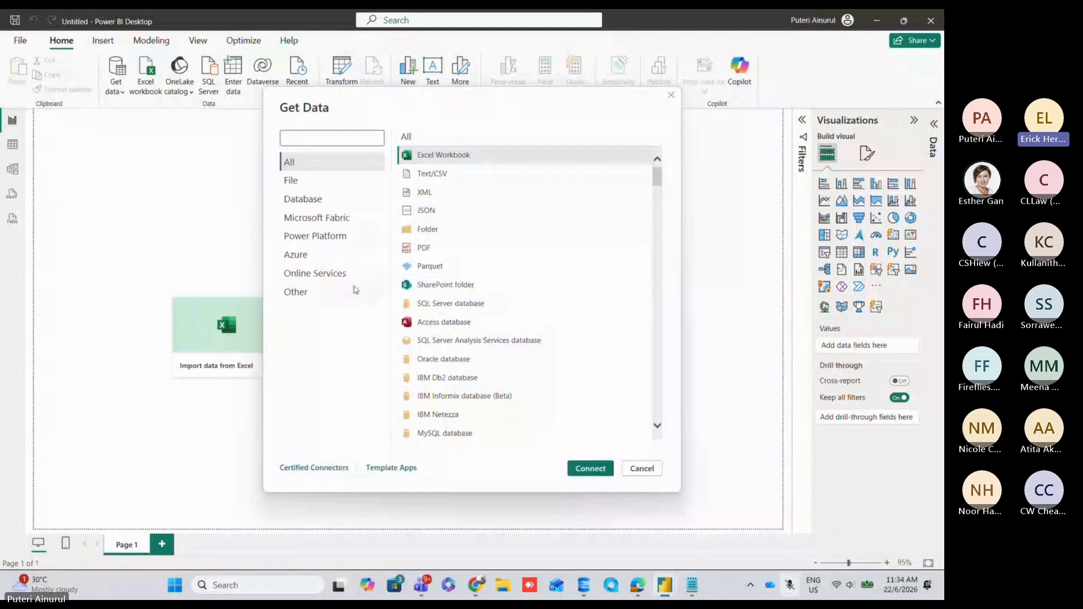
text(odata)
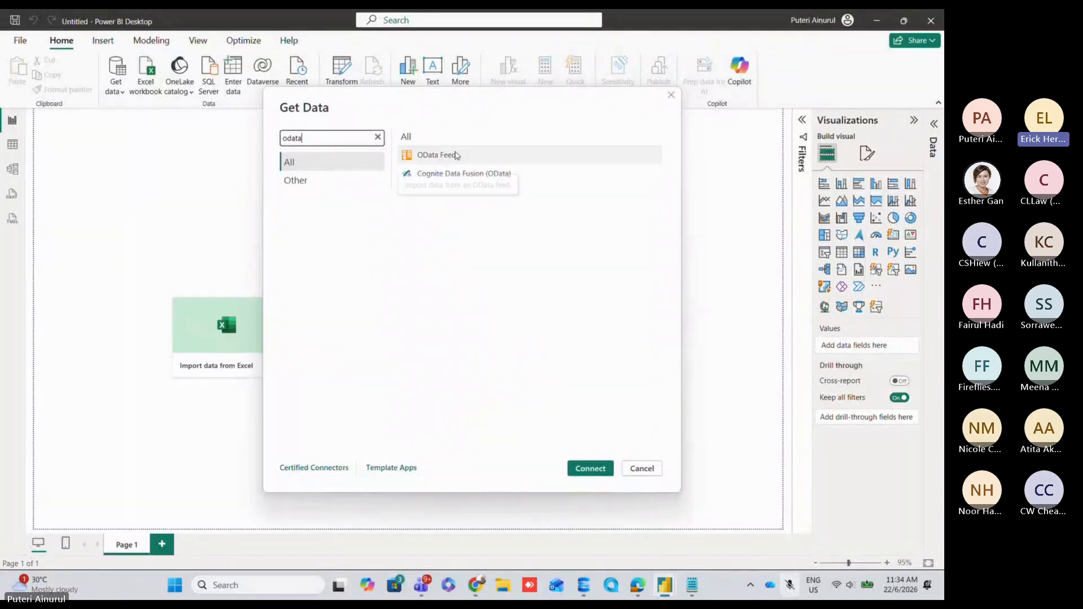
click(457, 156)
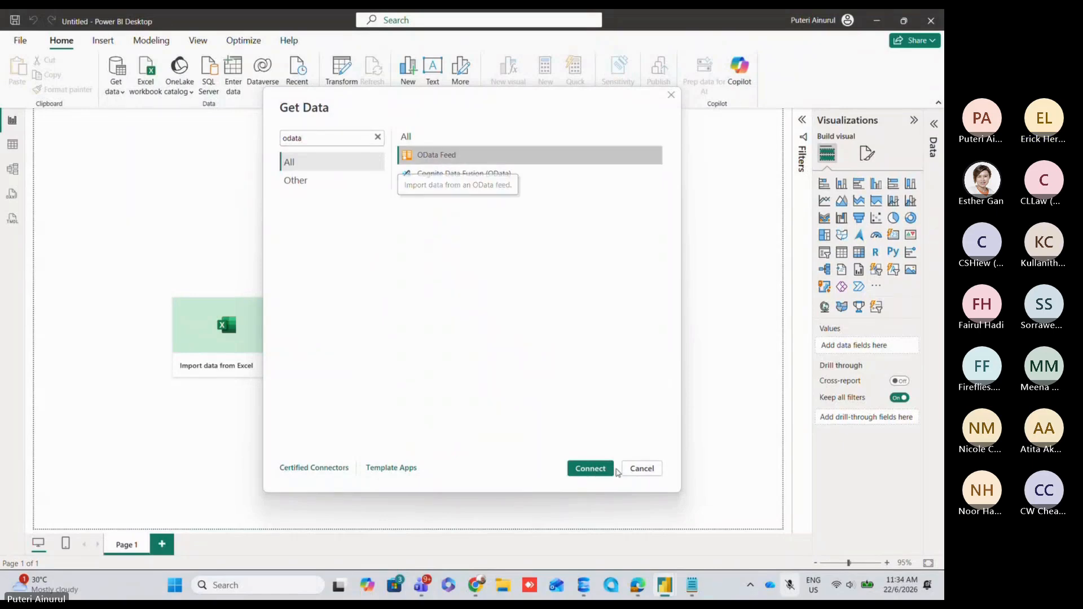
click(591, 469)
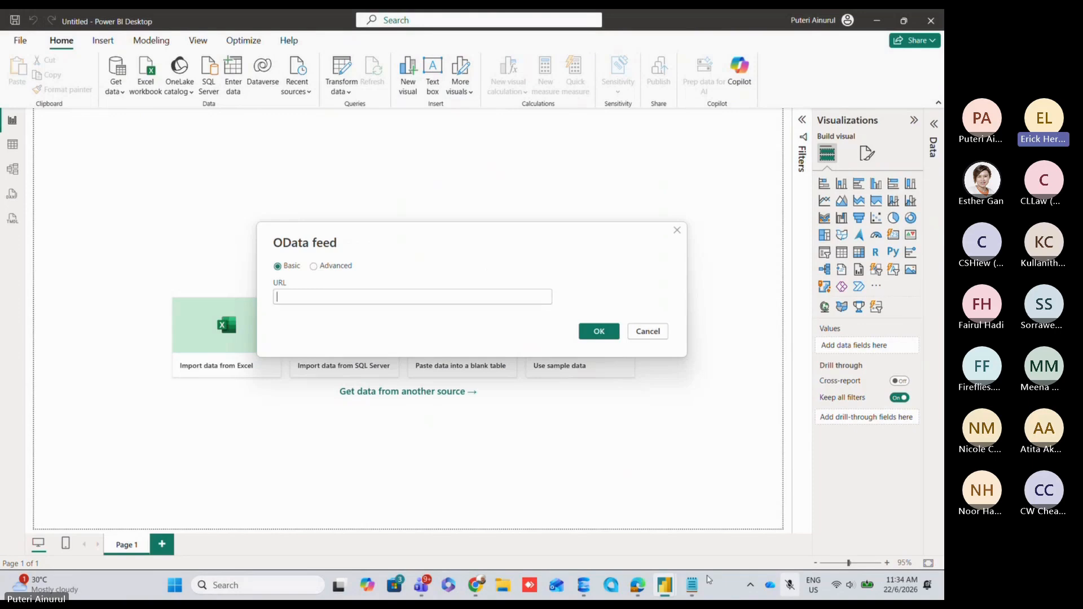
Step: Check the Notepad note for the single-tenant and multi-tenant OData URL formats, and return to the OData feed dialog
mouse_move(693, 584)
click(744, 508)
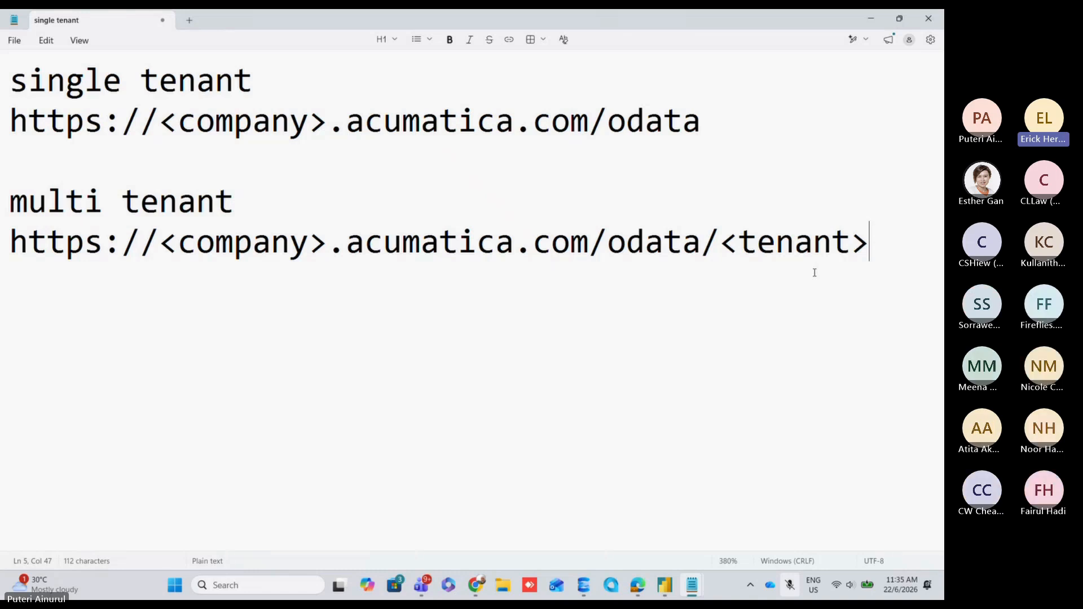
click(873, 22)
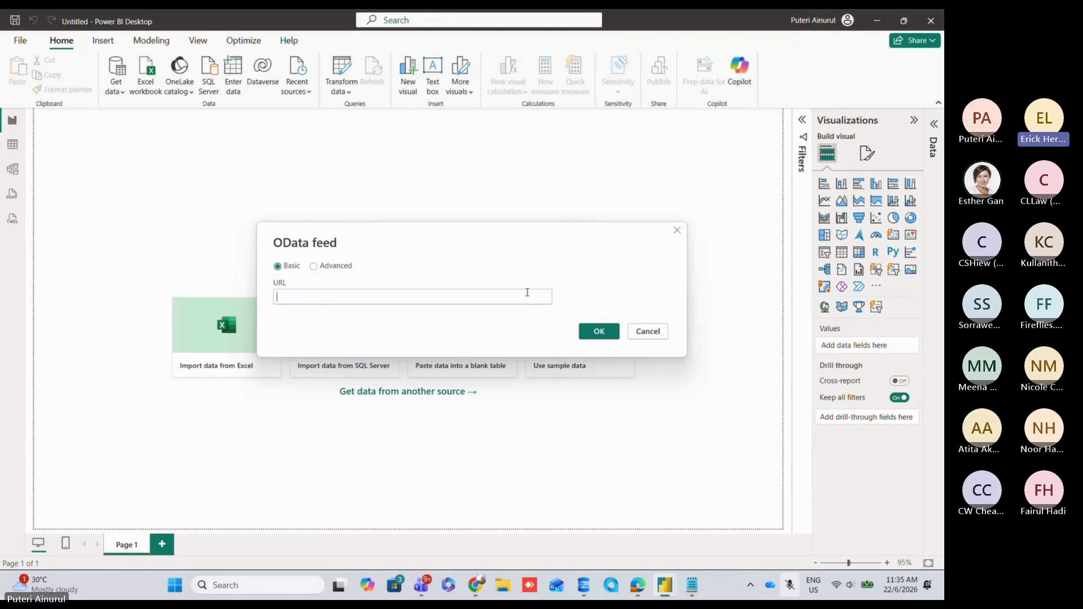
text(htto)
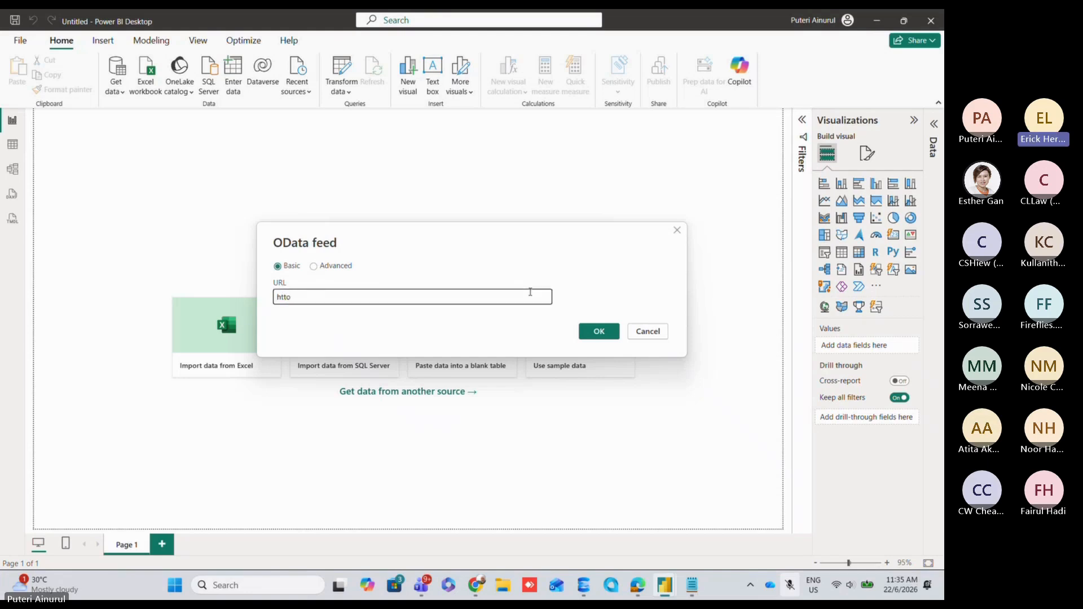
key(BackSpace)
text(p)
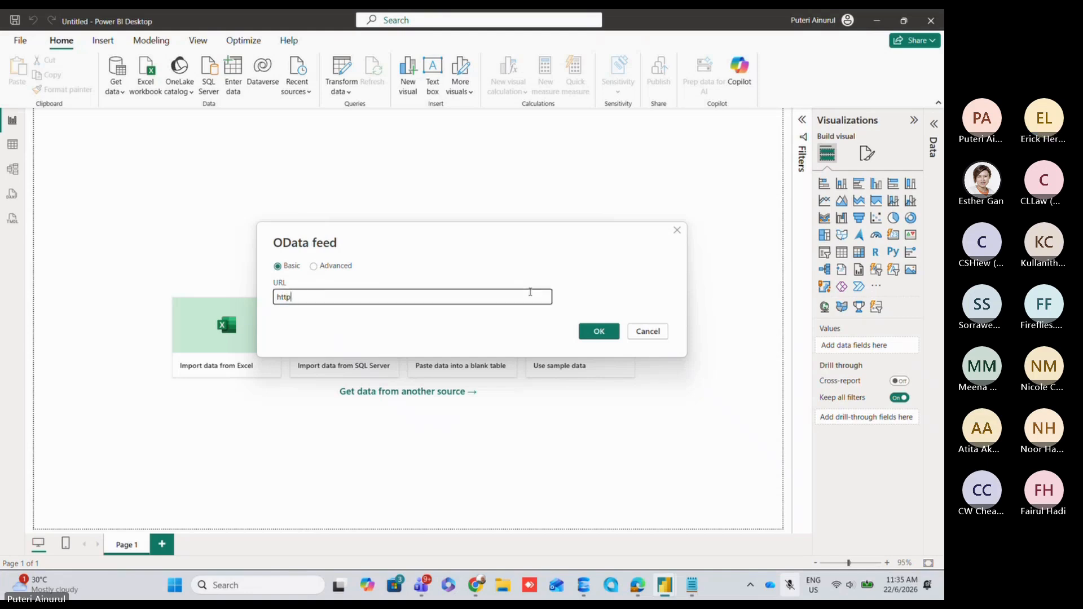
text(:)
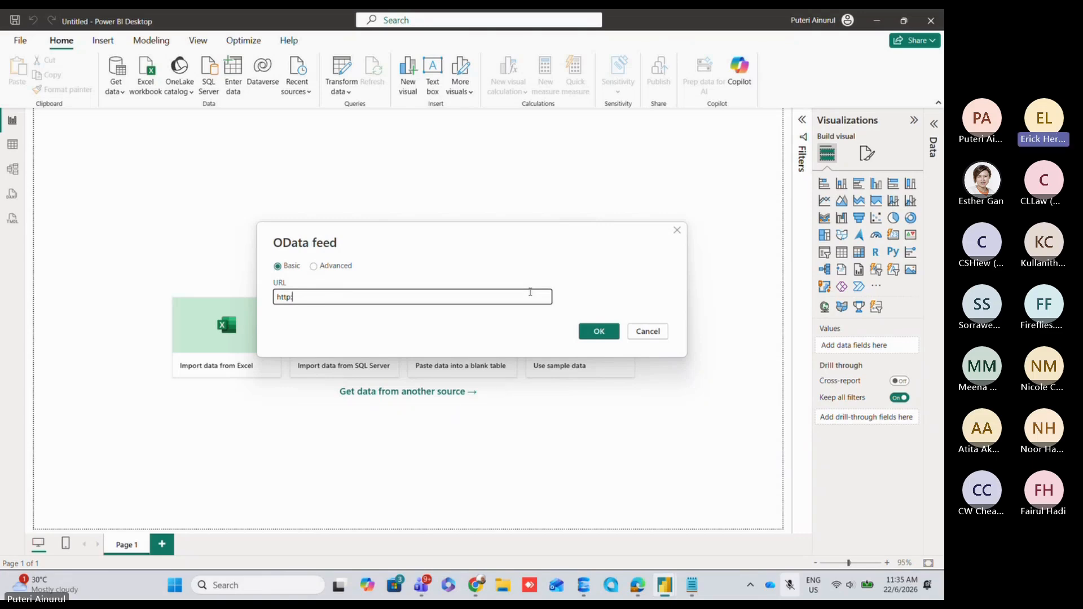
text(//locaho)
key(BackSpace)
key(BackSpace)
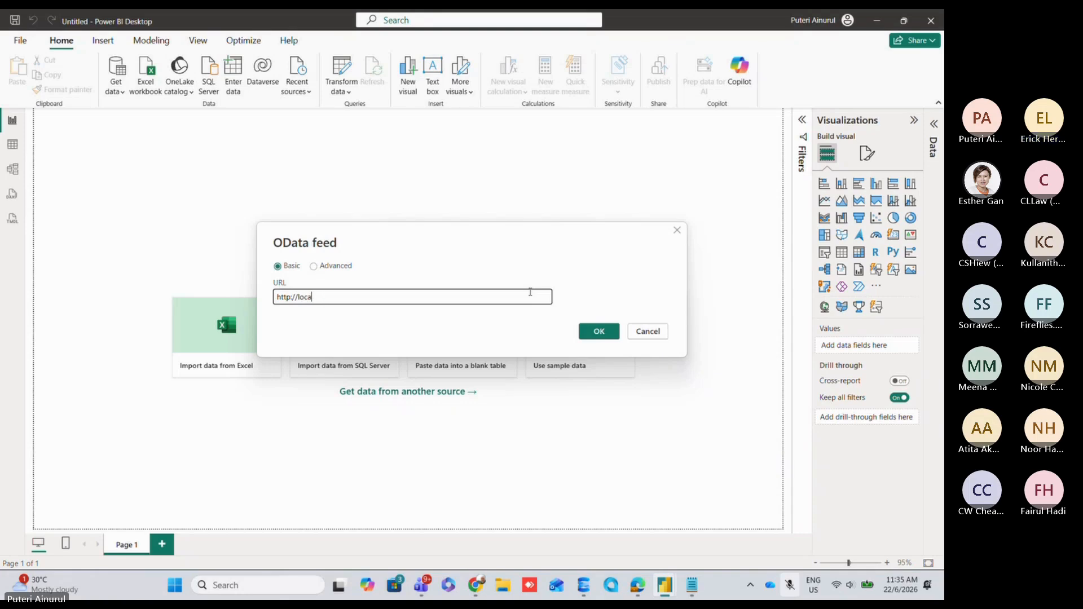
text(lhost)
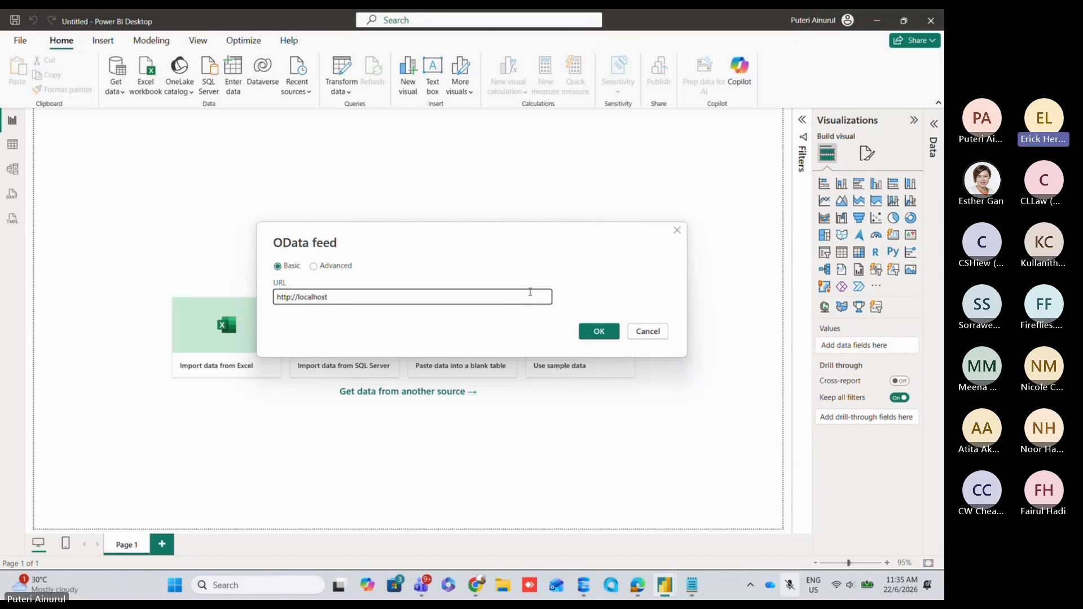
text(/Demo)
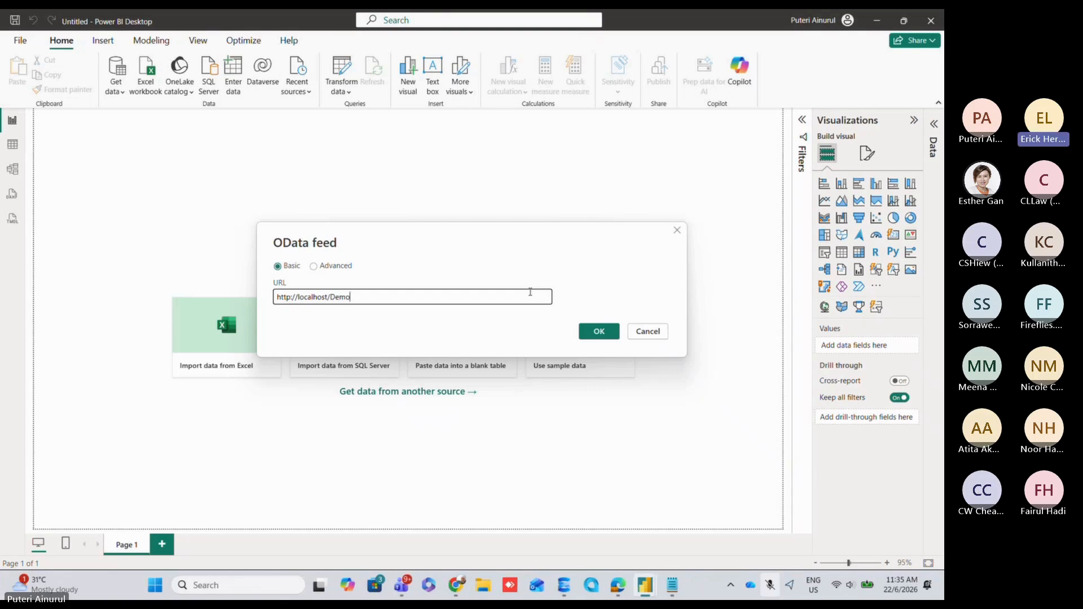
text(26R1)
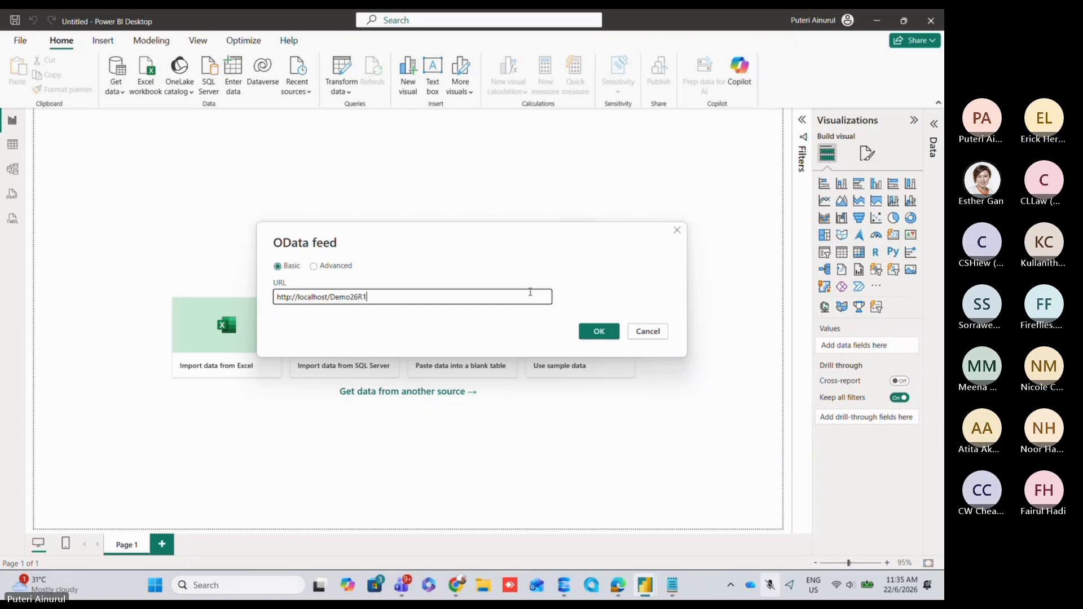
text(/odata)
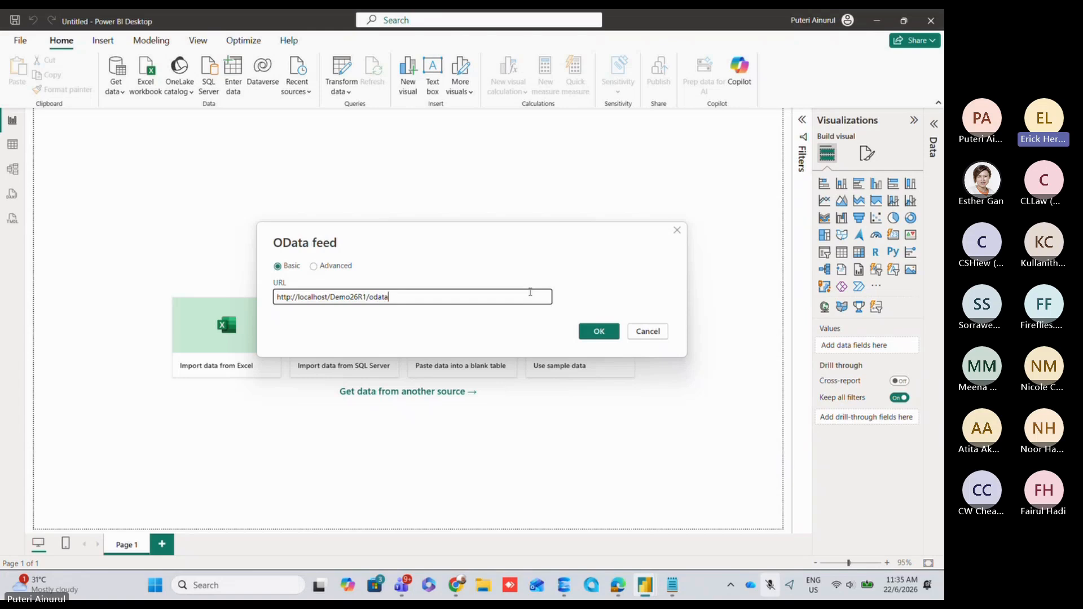
click(602, 335)
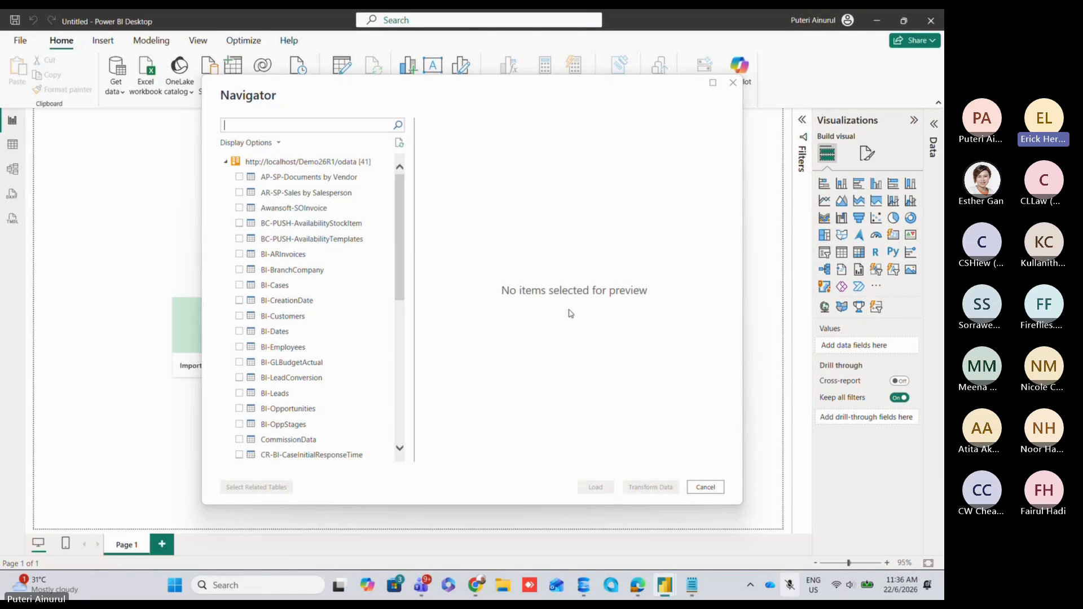
Step: Select the Awansoft-SOInvoice table from the OData feed, preview its data, and load it into the report
scroll(344, 304, down, 4)
scroll(346, 305, down, 4)
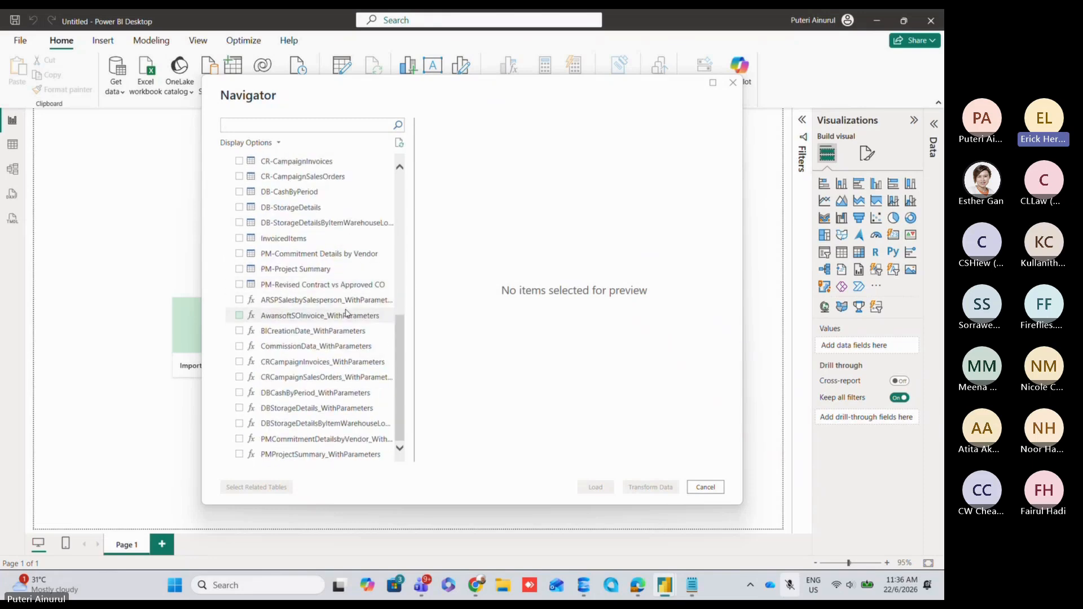
scroll(351, 319, up, 5)
scroll(355, 320, up, 3)
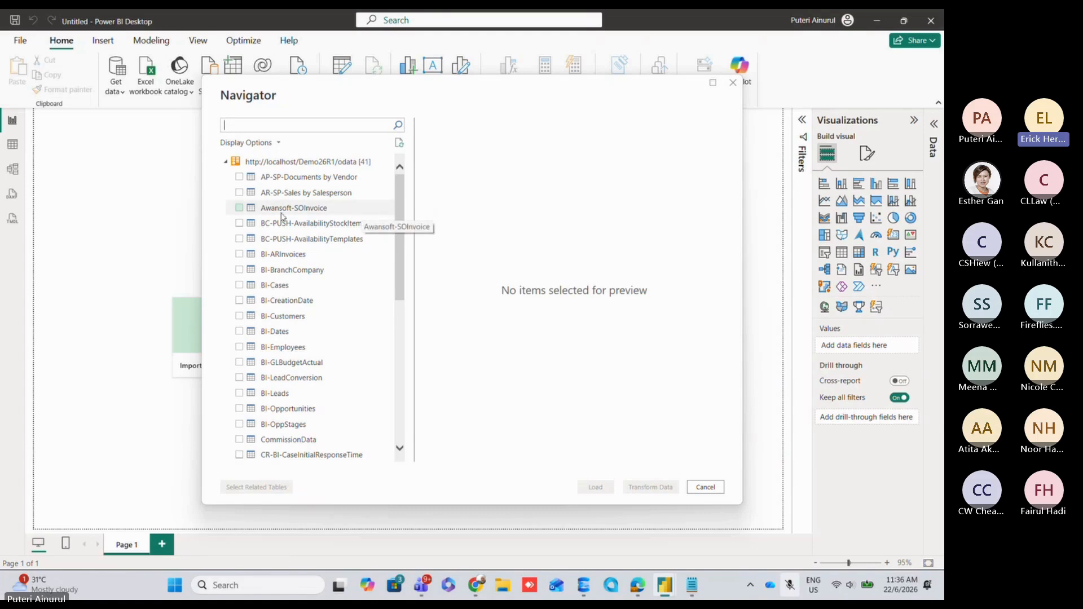
click(240, 208)
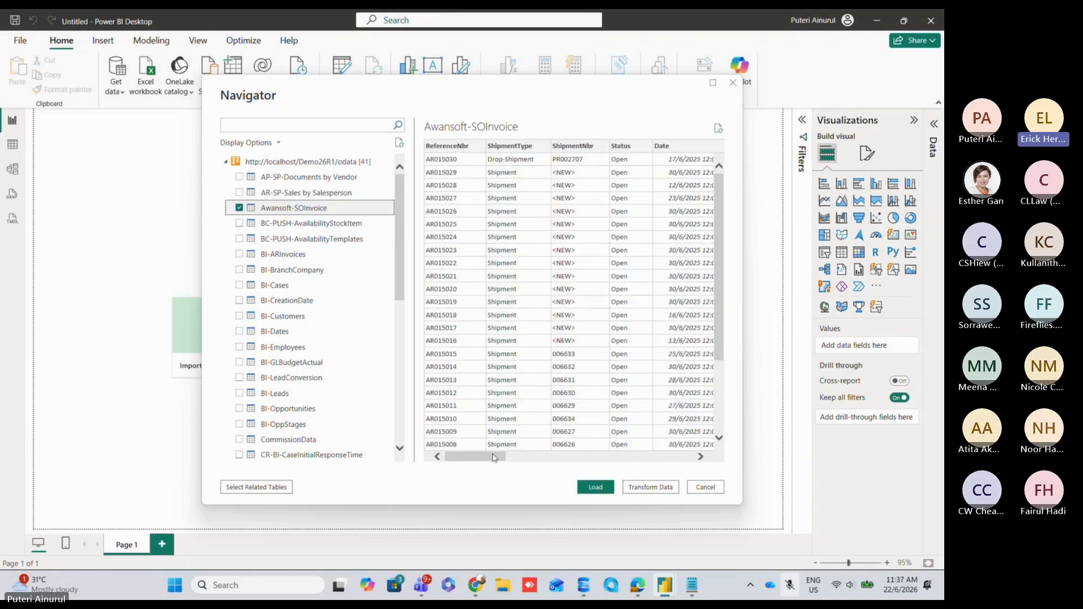
drag(480, 457, 458, 468)
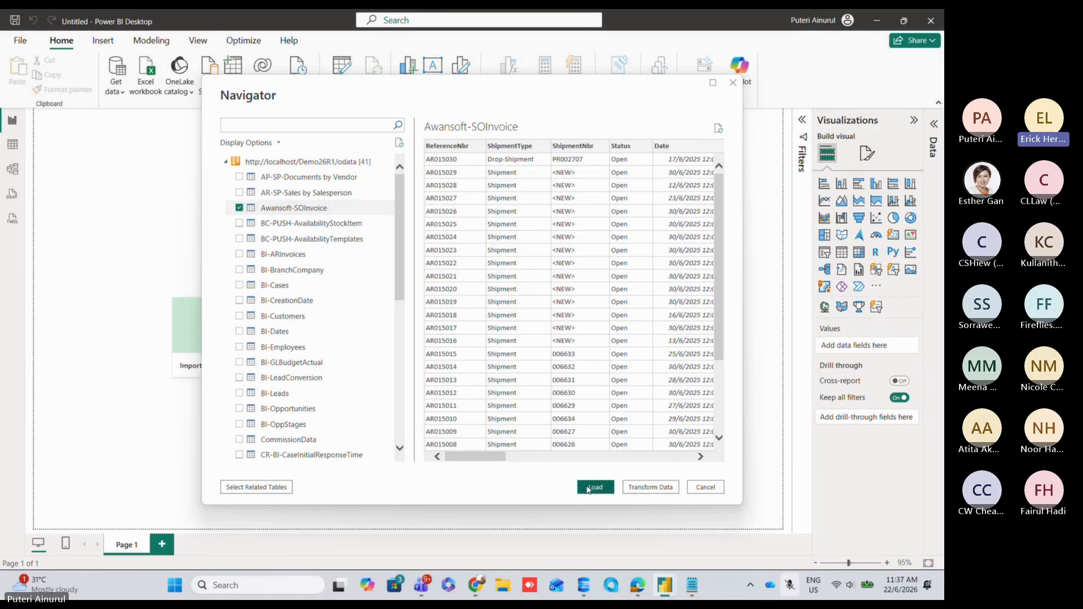
click(587, 489)
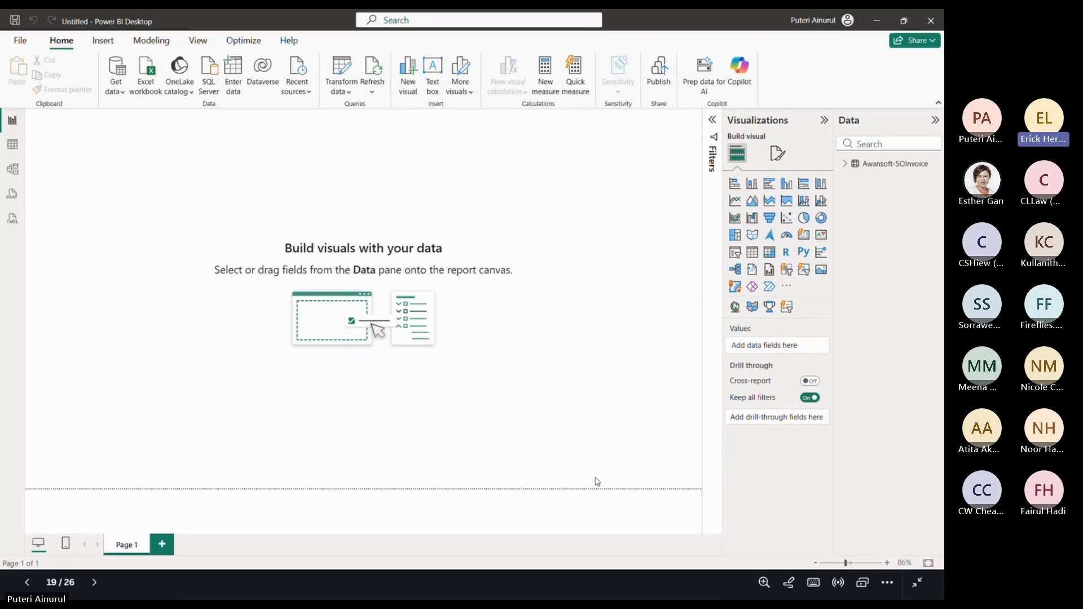
Step: Add a table visual with the Date and RefNbr fields, using the plain Date instead of the date hierarchy
click(845, 165)
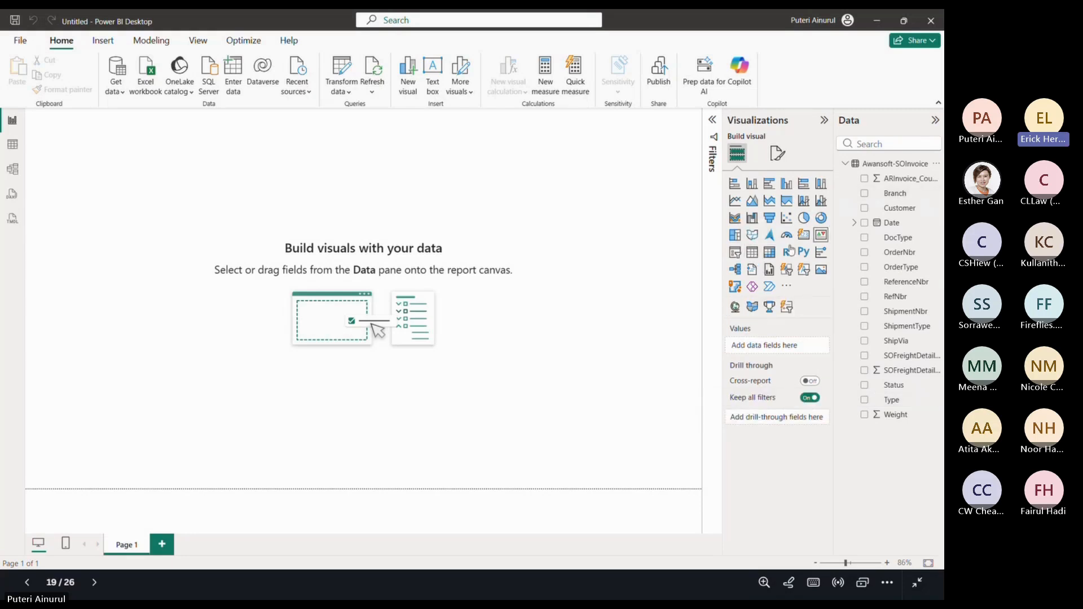
click(752, 252)
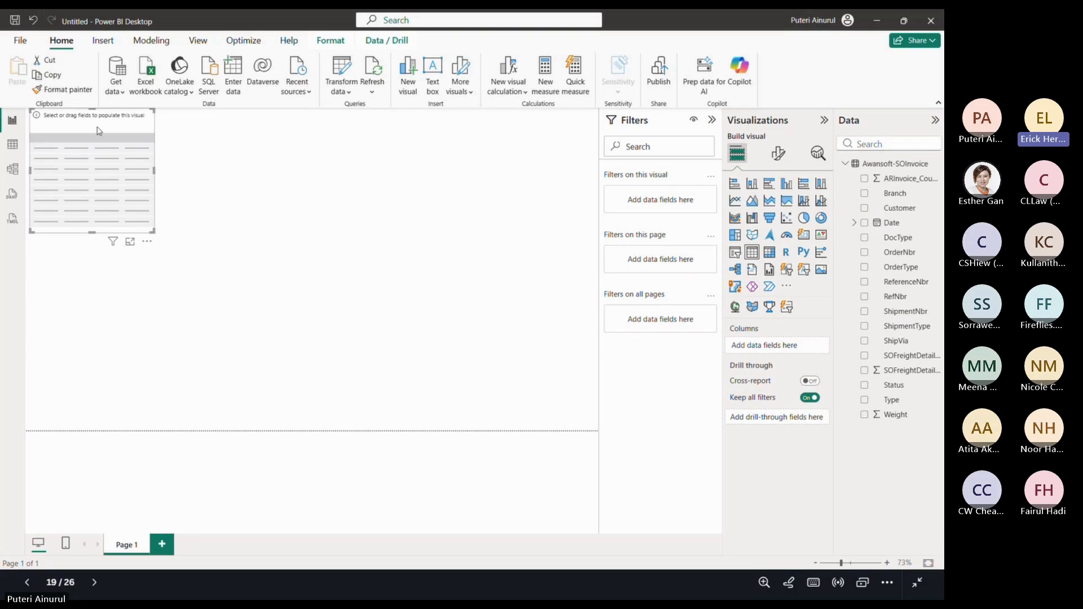
drag(99, 130, 95, 166)
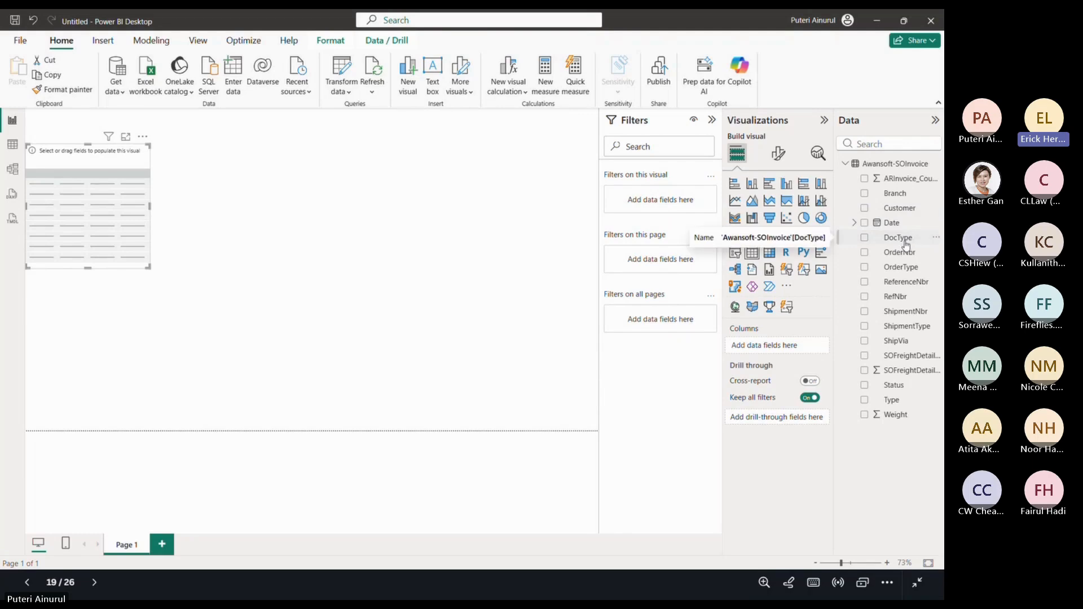
click(865, 224)
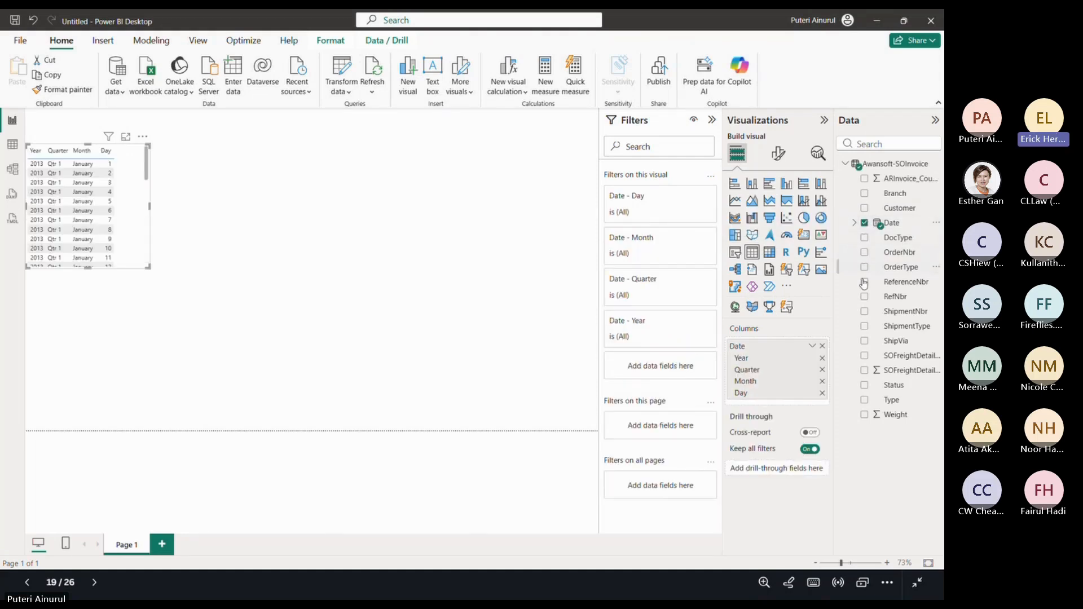
click(864, 297)
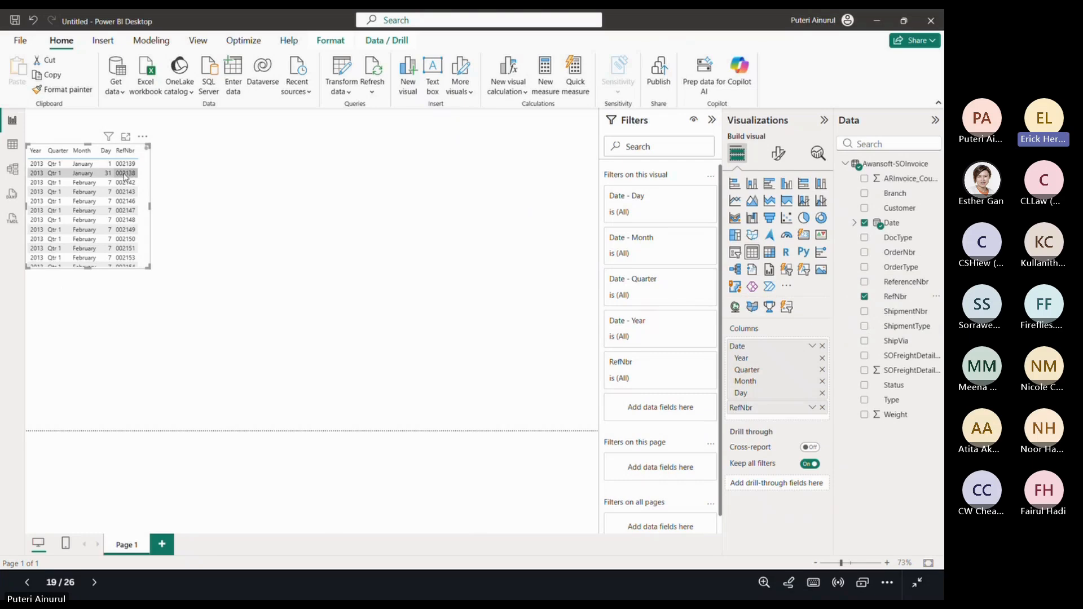
click(814, 349)
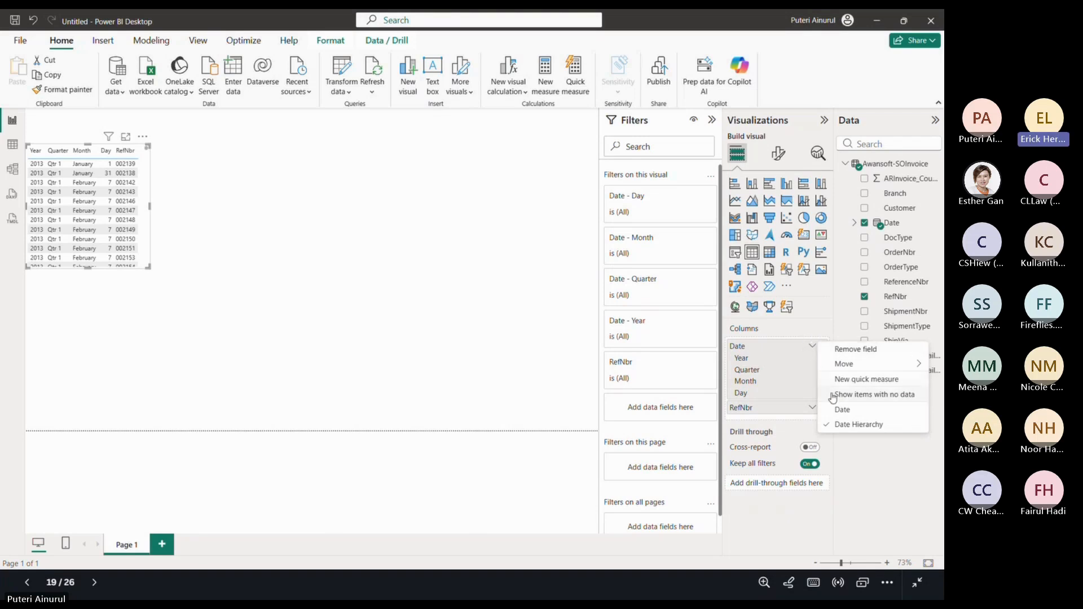
click(843, 410)
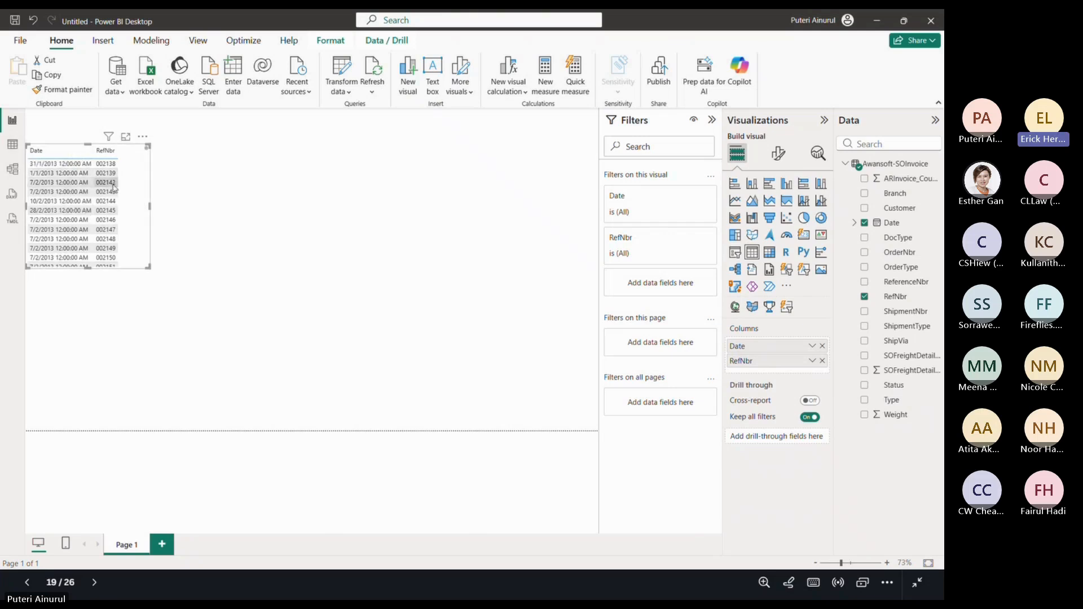
Step: Move the table visual lower on the report page and enlarge it down to the page's lower edge
drag(131, 194, 133, 267)
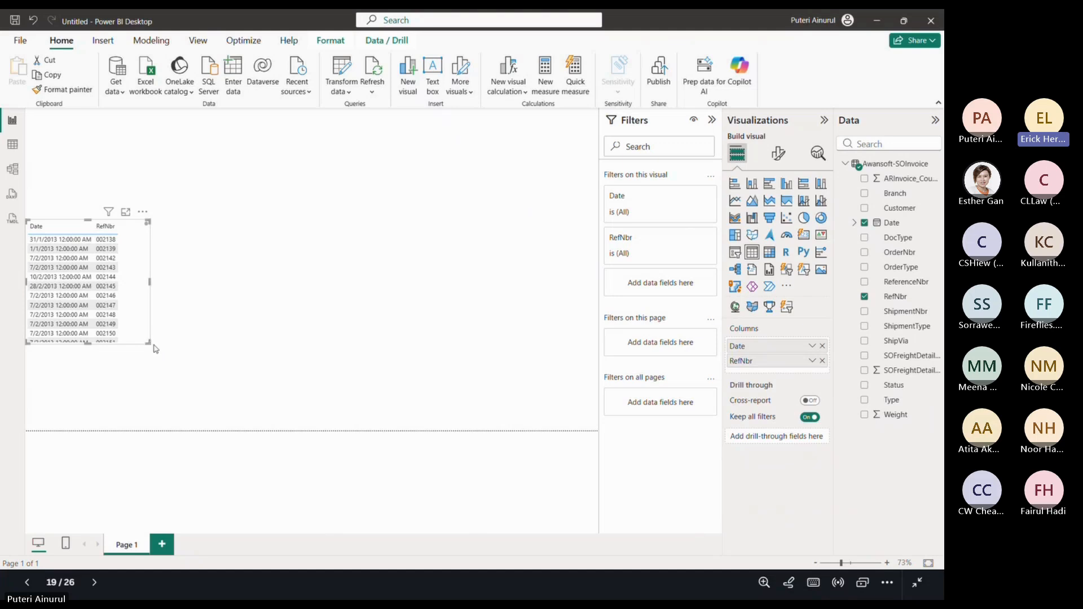
drag(156, 348, 249, 452)
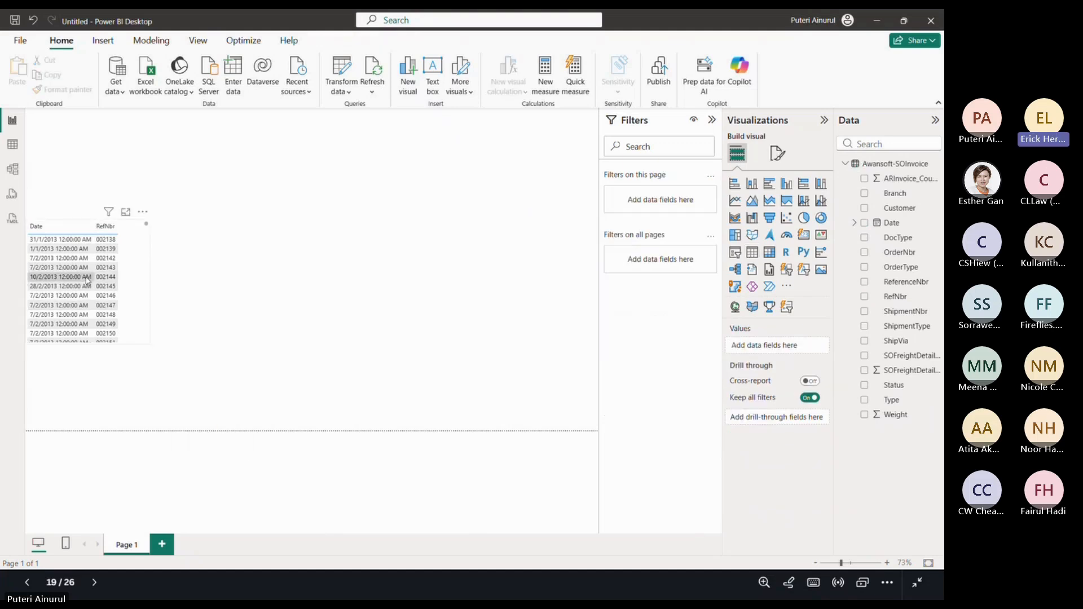
click(130, 288)
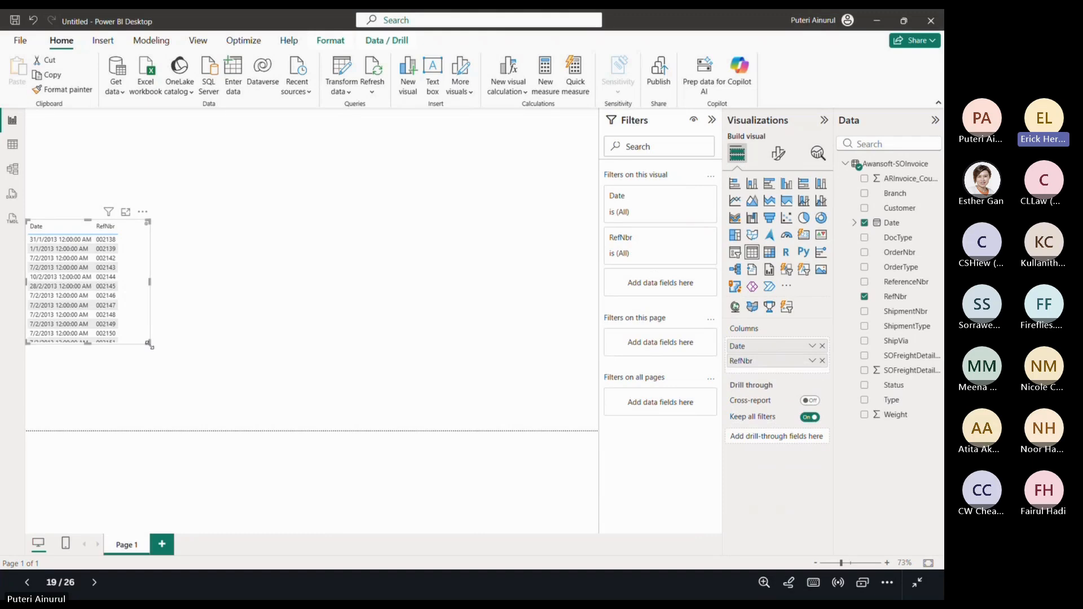
drag(150, 345, 242, 452)
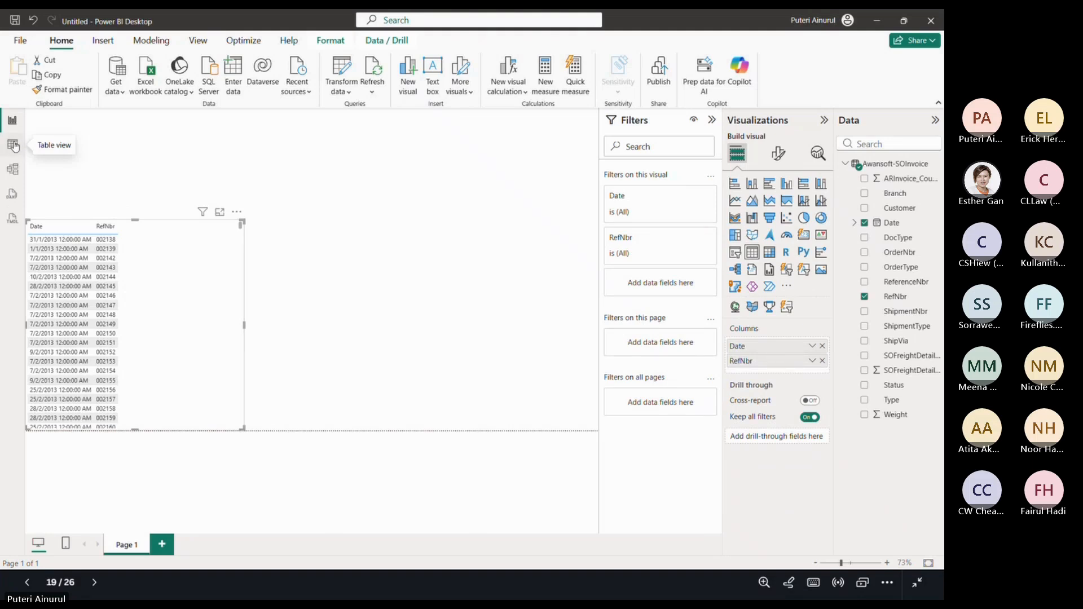
Step: In the table view, set the Date column's data type to Date and its format to 14/03/01 (dd/mm/yy), and return to the report
click(13, 145)
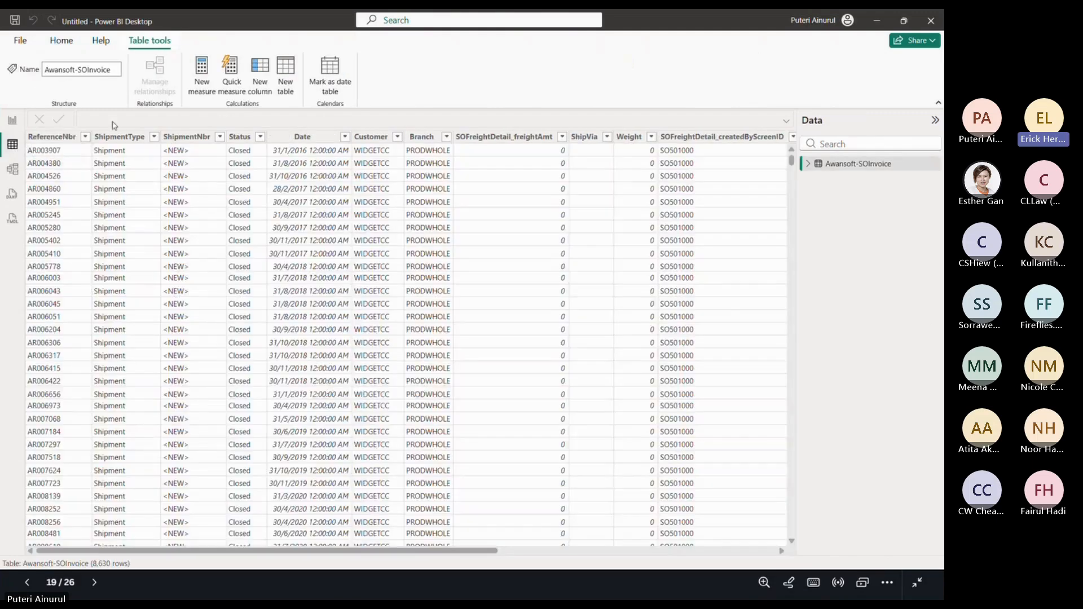
click(302, 139)
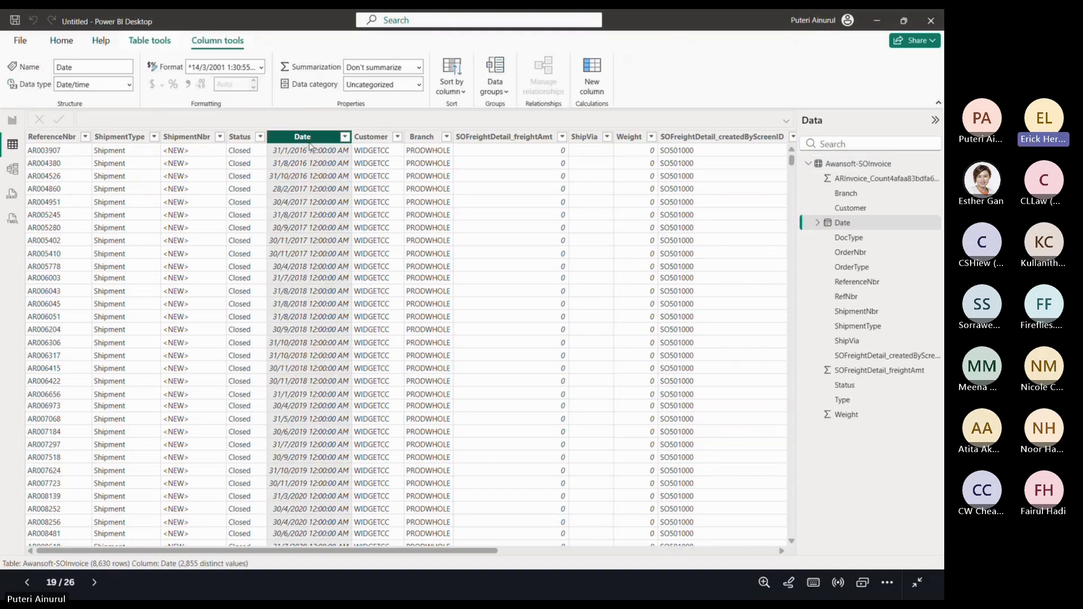
click(131, 85)
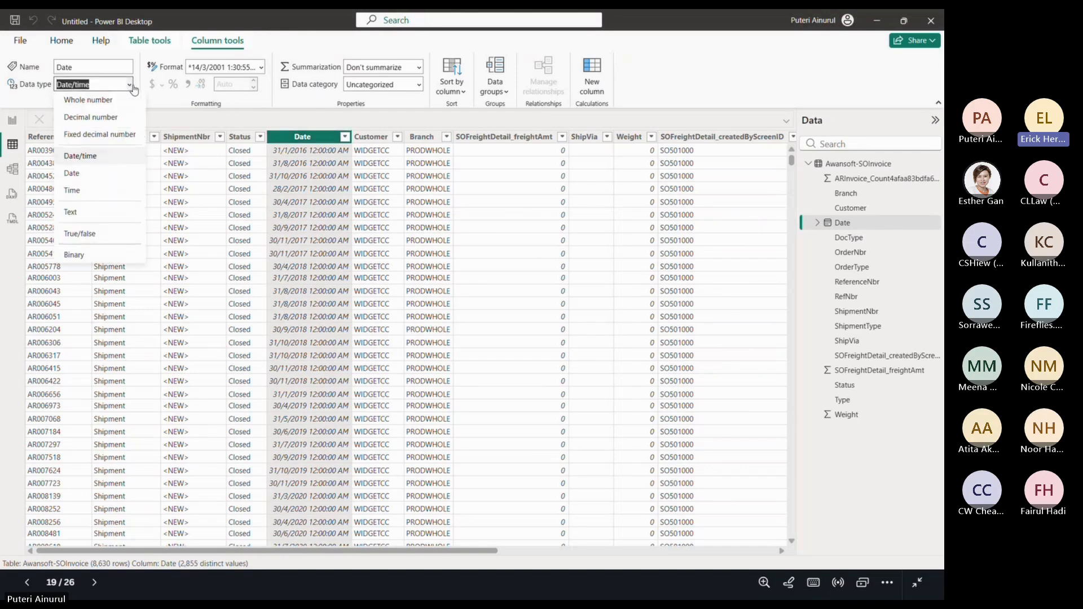
click(106, 175)
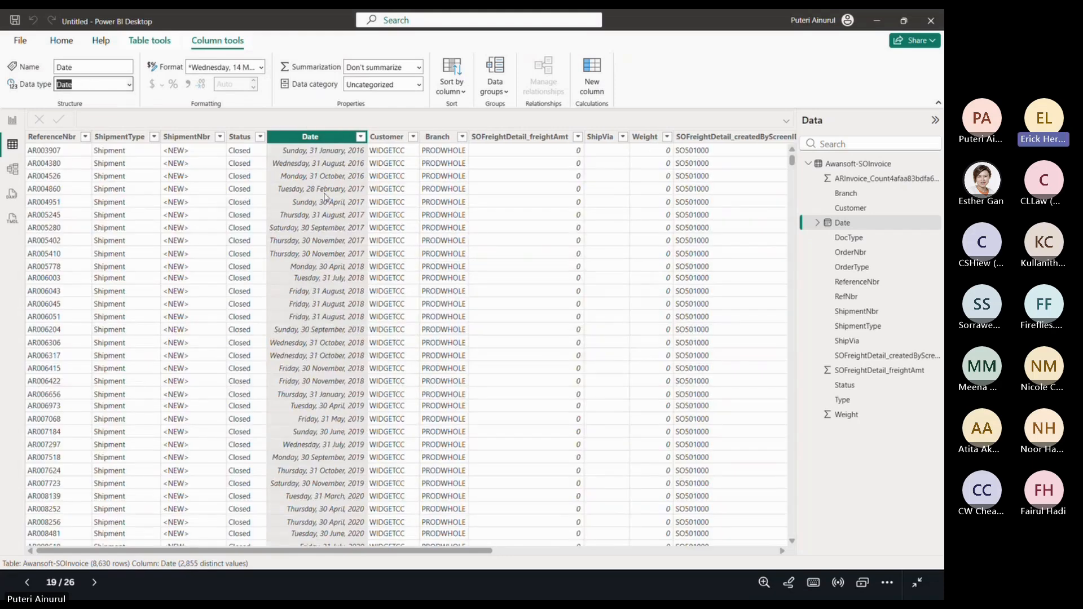
click(258, 68)
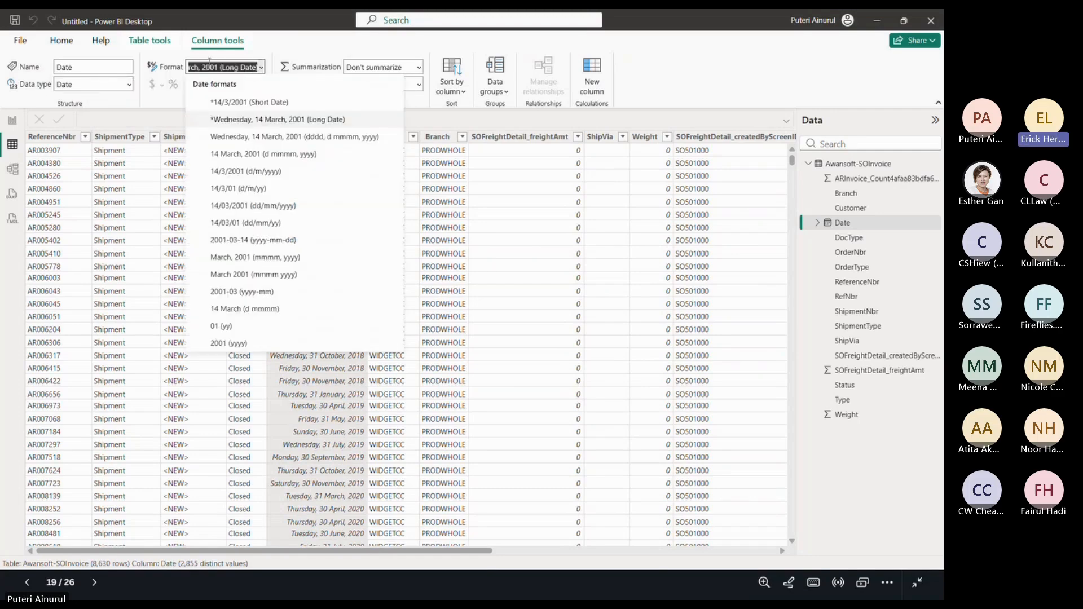
click(276, 226)
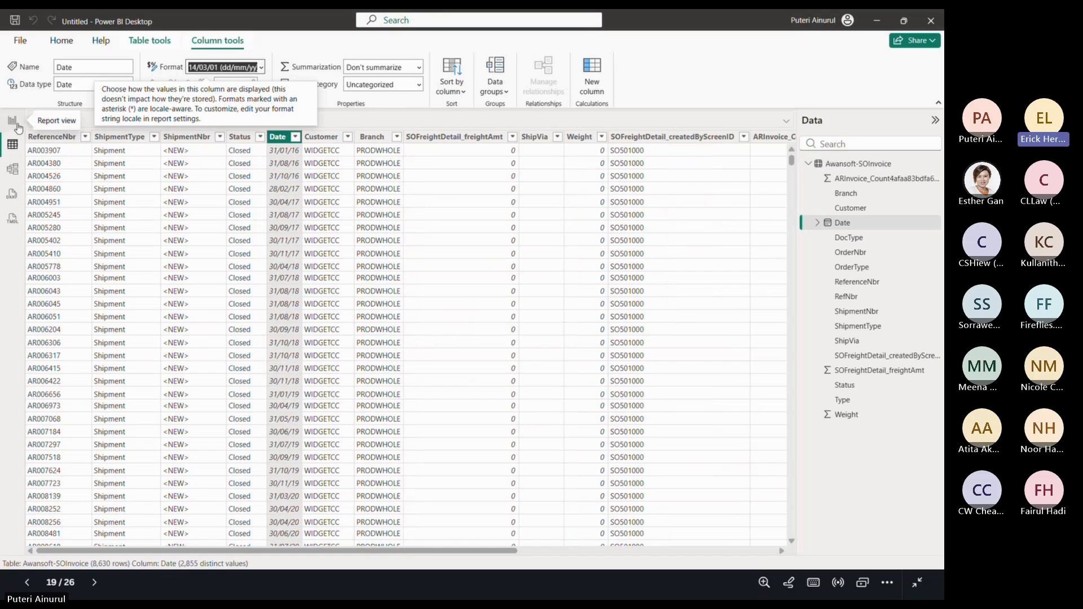
click(12, 120)
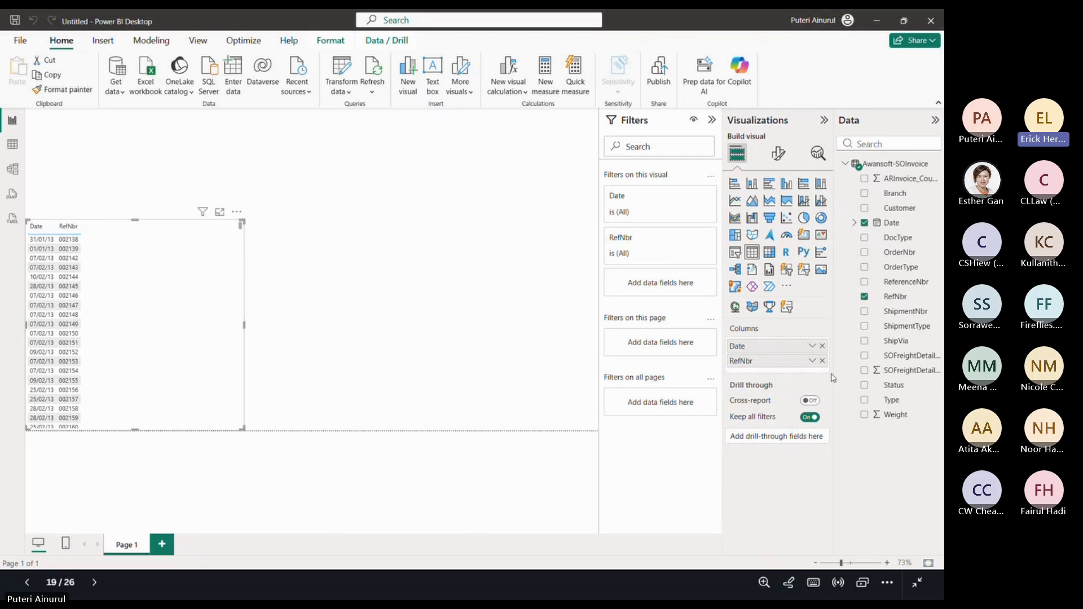
Step: Add the Status, Type, ShipmentNbr and Customer fields to the table visual, placing Customer directly after Status
click(864, 386)
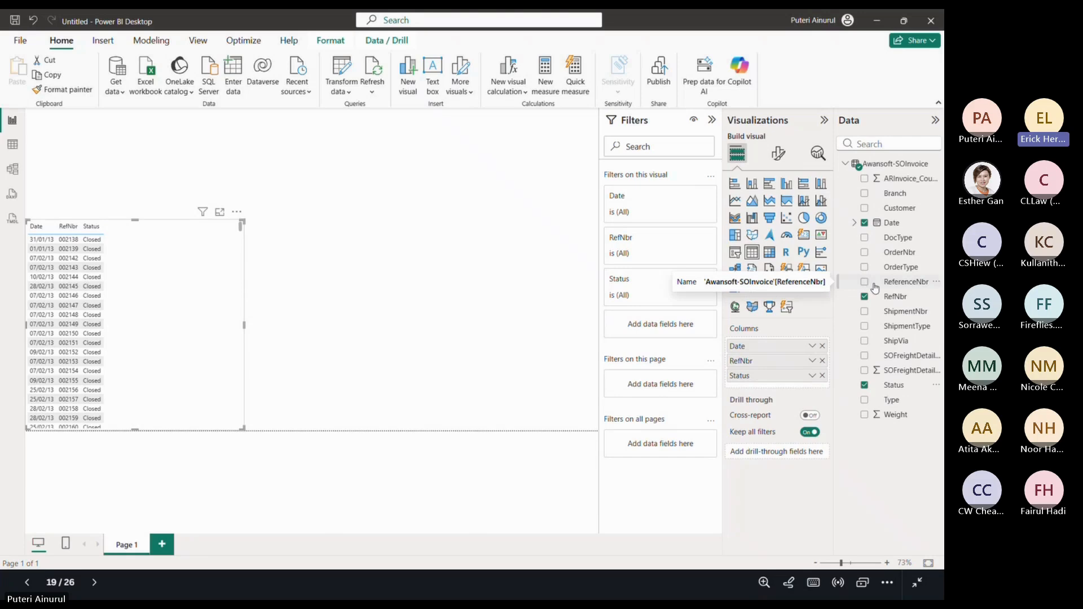
click(865, 400)
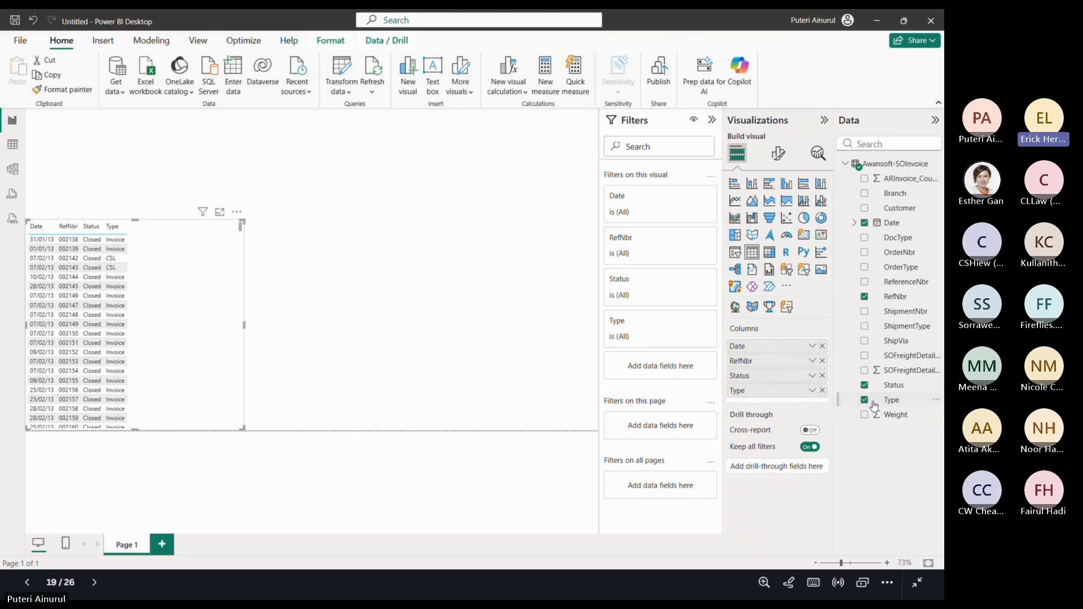
click(864, 312)
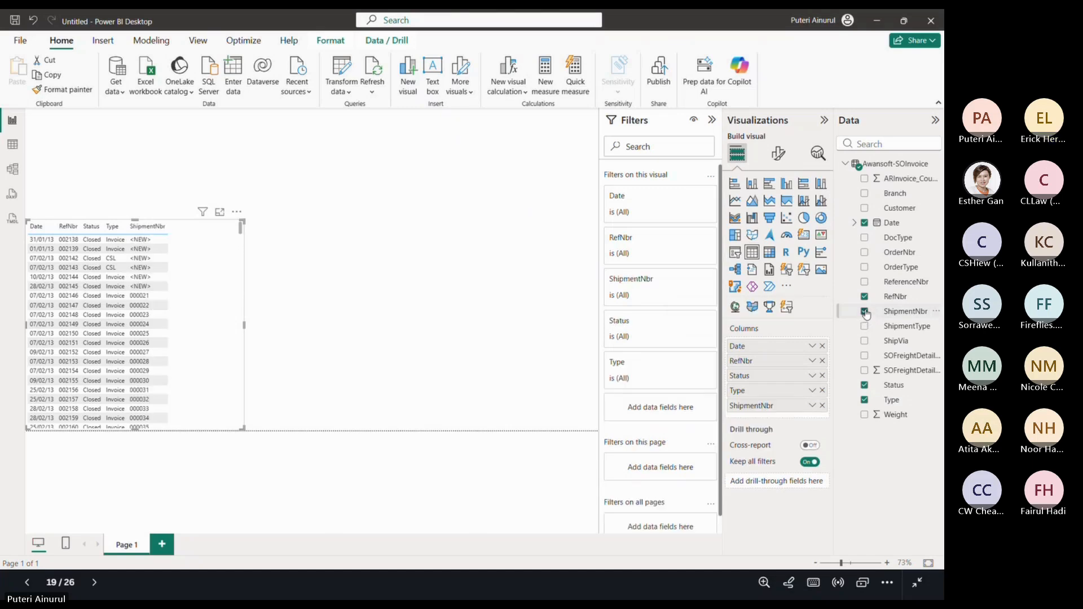
click(866, 209)
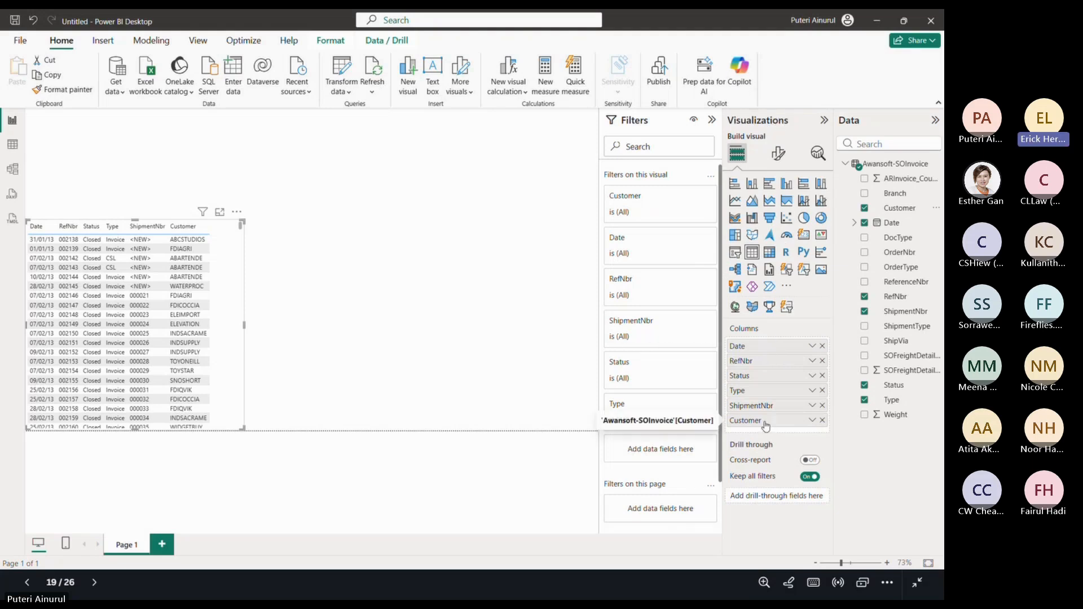
drag(768, 430, 769, 382)
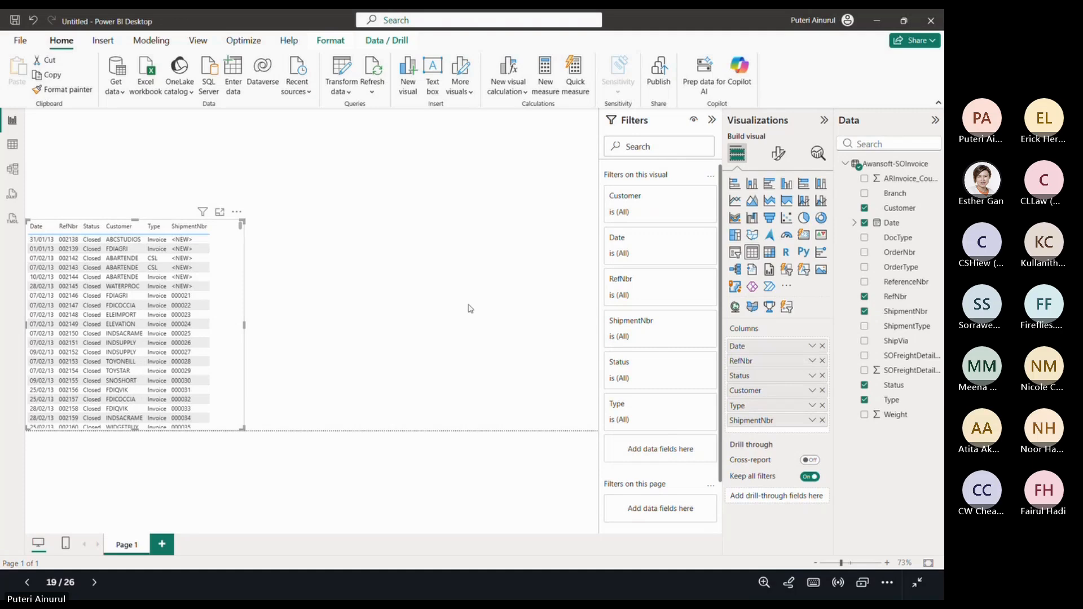
Step: Add Weight and Branch to the table visual, widening it to fit and making Branch the first column
click(864, 416)
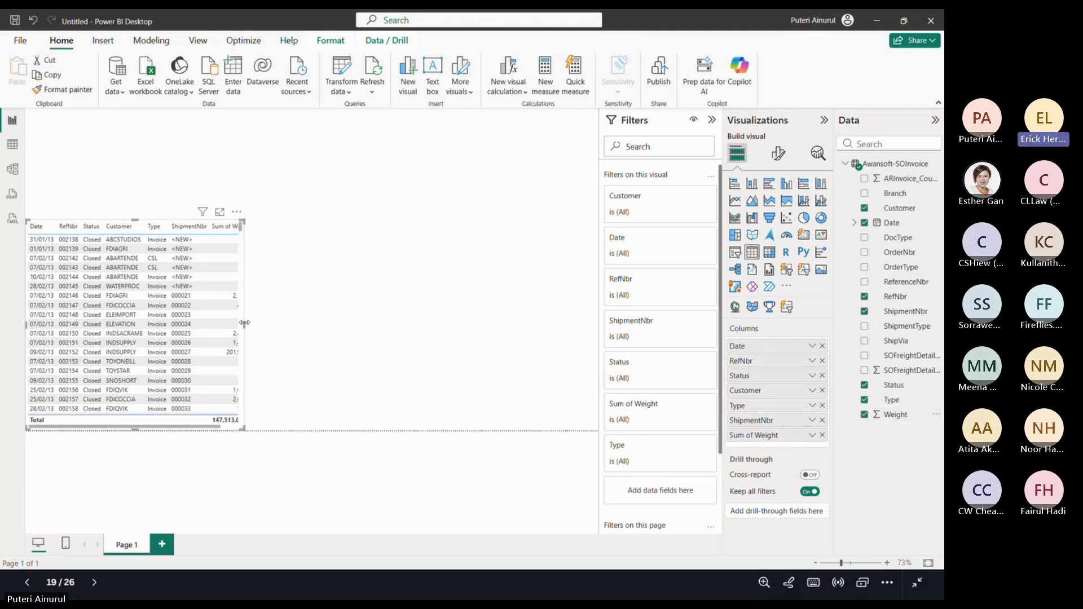
drag(244, 323, 381, 323)
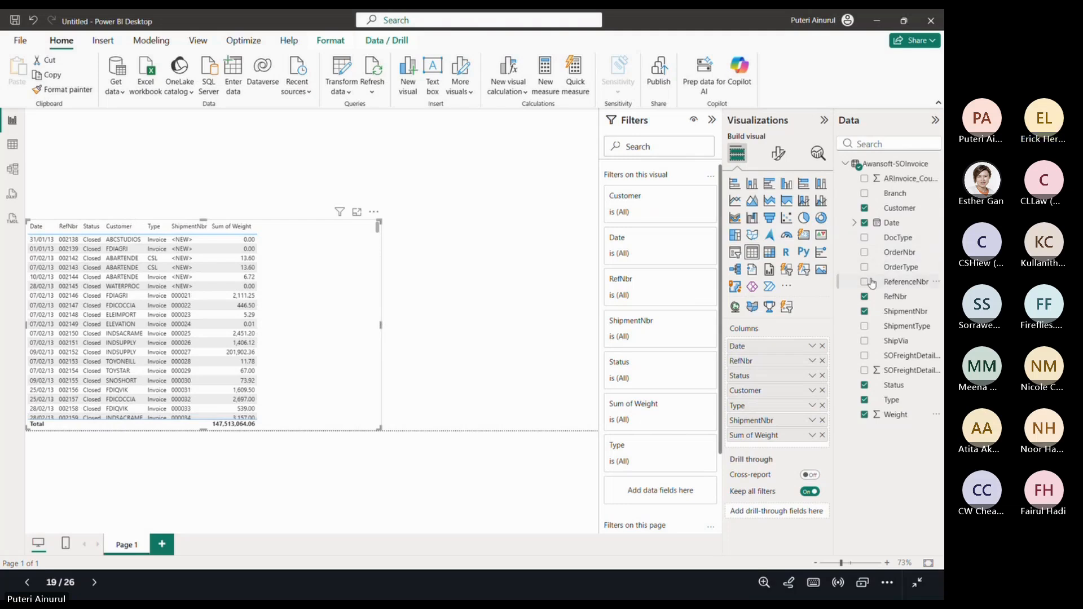
click(865, 195)
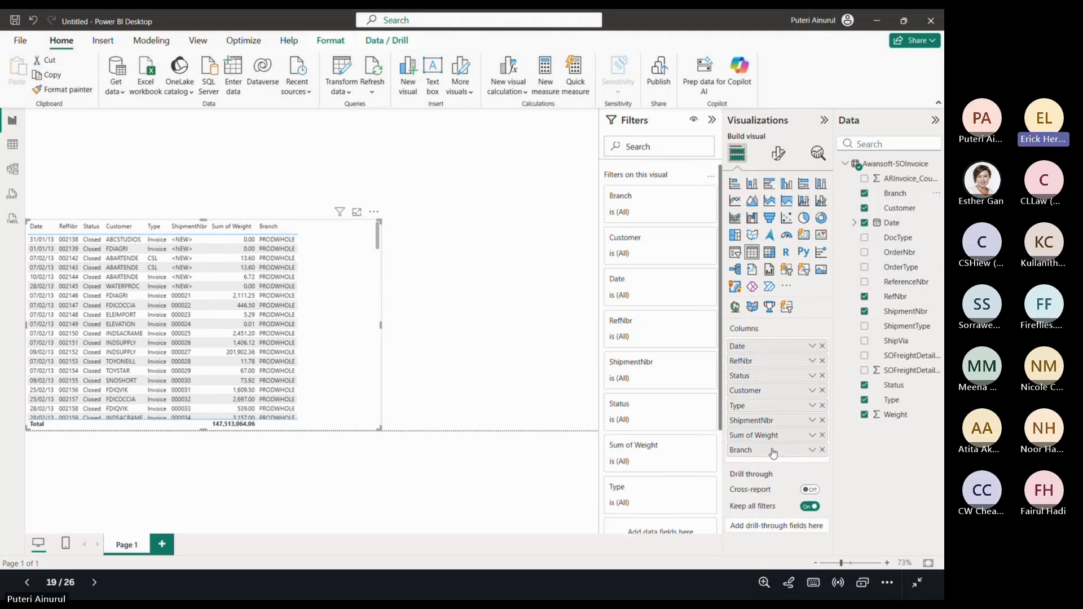
drag(754, 449, 759, 346)
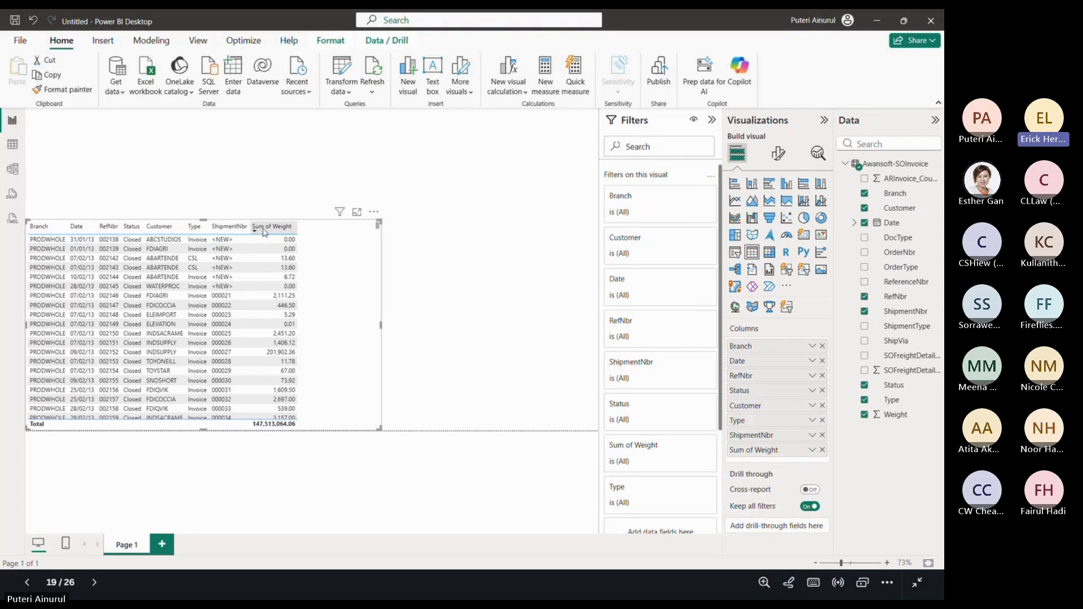
Step: Rename the table visual's Sum of Weight column as Weight
double_click(755, 450)
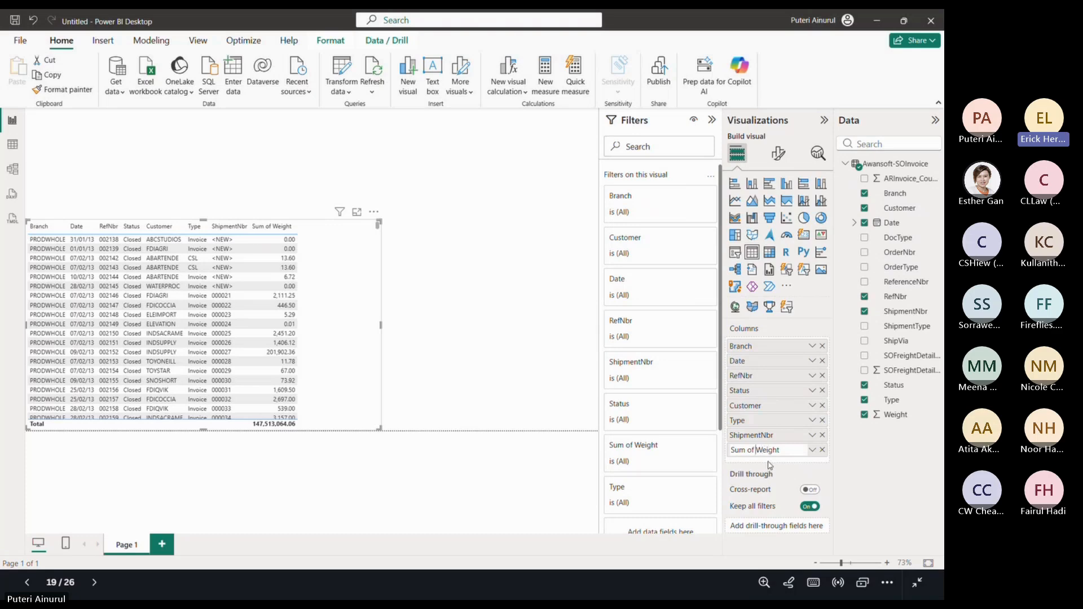
key(BackSpace)
key(BackSpace)
key(BackSpace)
key(BackSpace)
key(BackSpace)
key(BackSpace)
key(BackSpace)
key(Return)
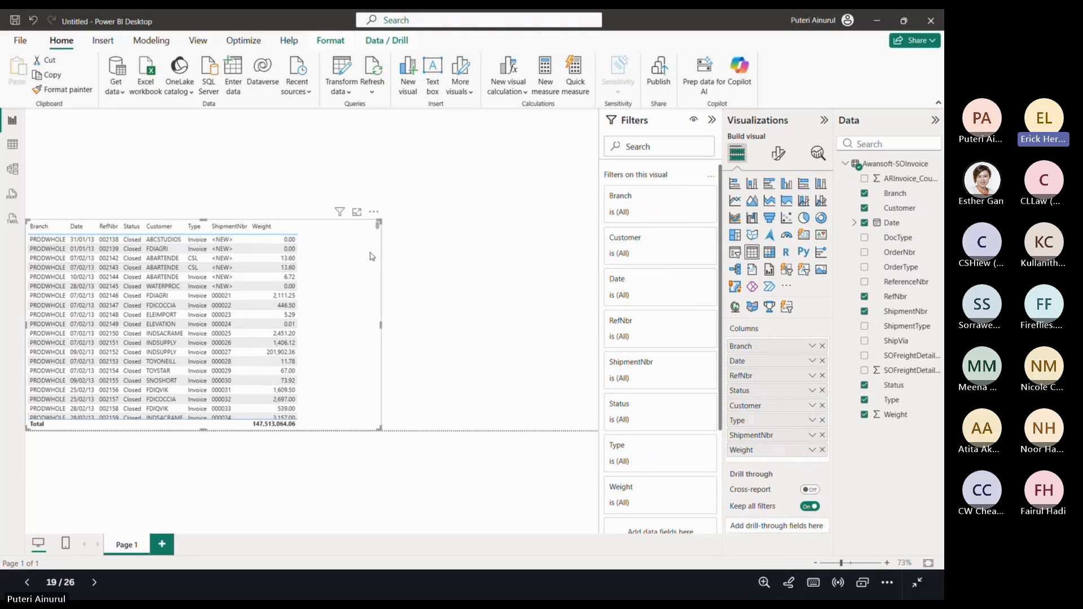
Step: Sort the table visual by RefNbr in descending order and narrow the visual closer to its columns
click(374, 213)
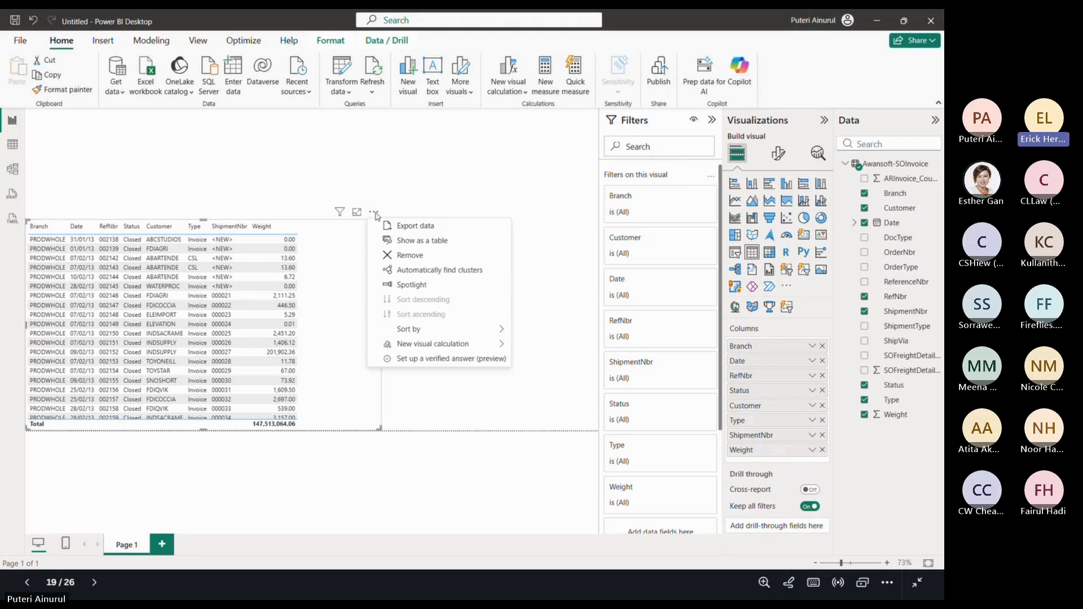
mouse_move(471, 330)
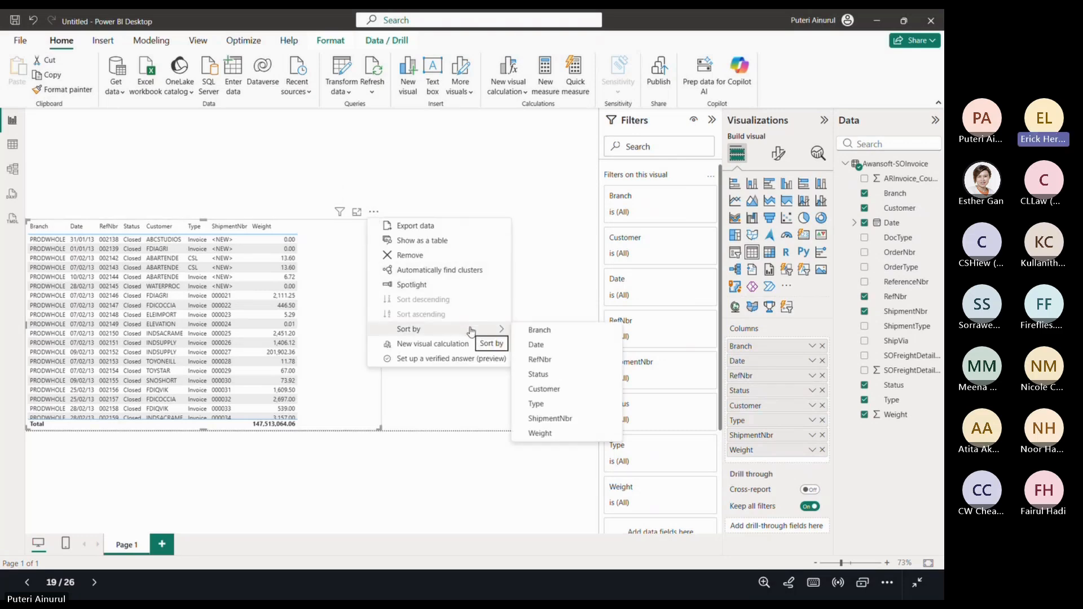
click(540, 361)
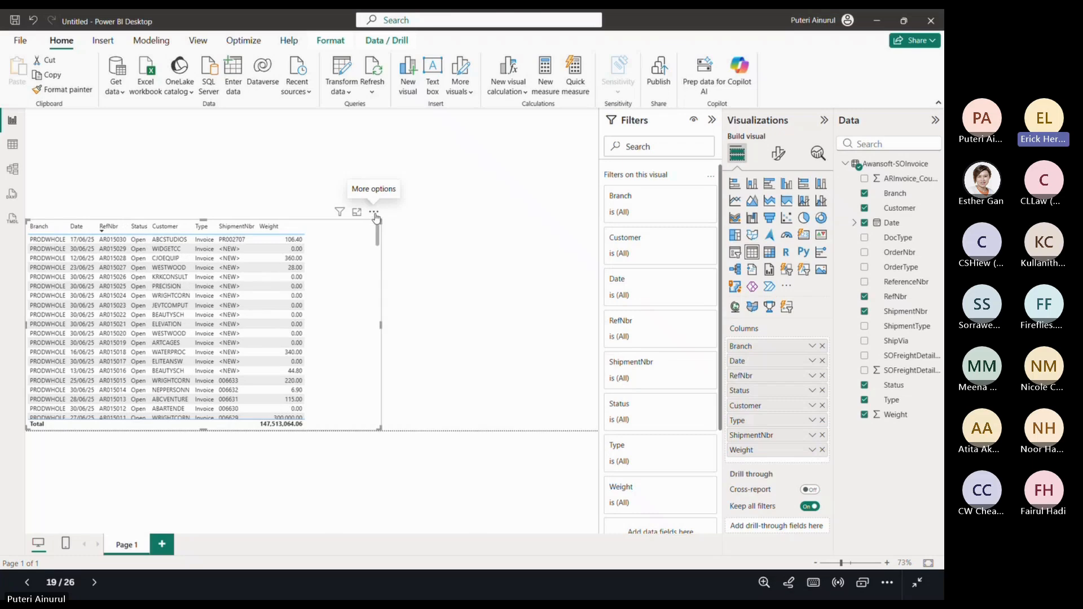
click(375, 214)
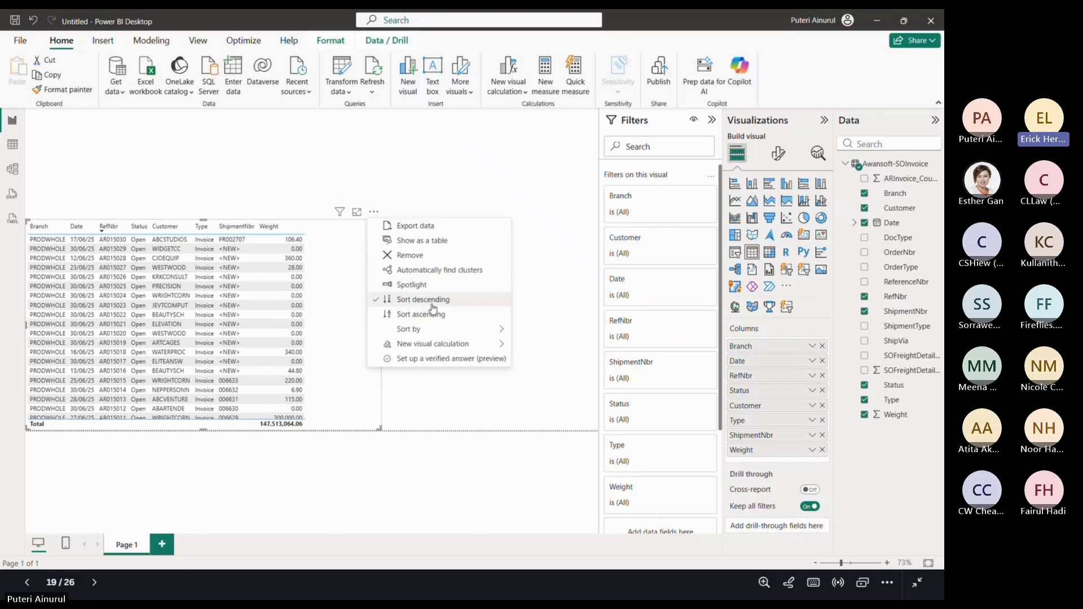
click(342, 279)
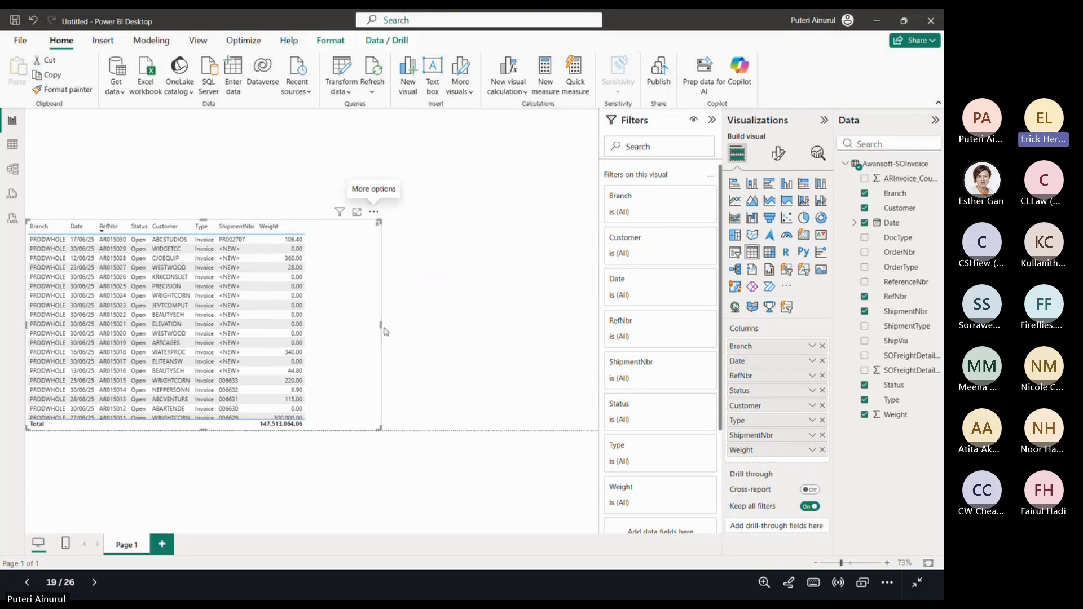
drag(377, 329, 348, 329)
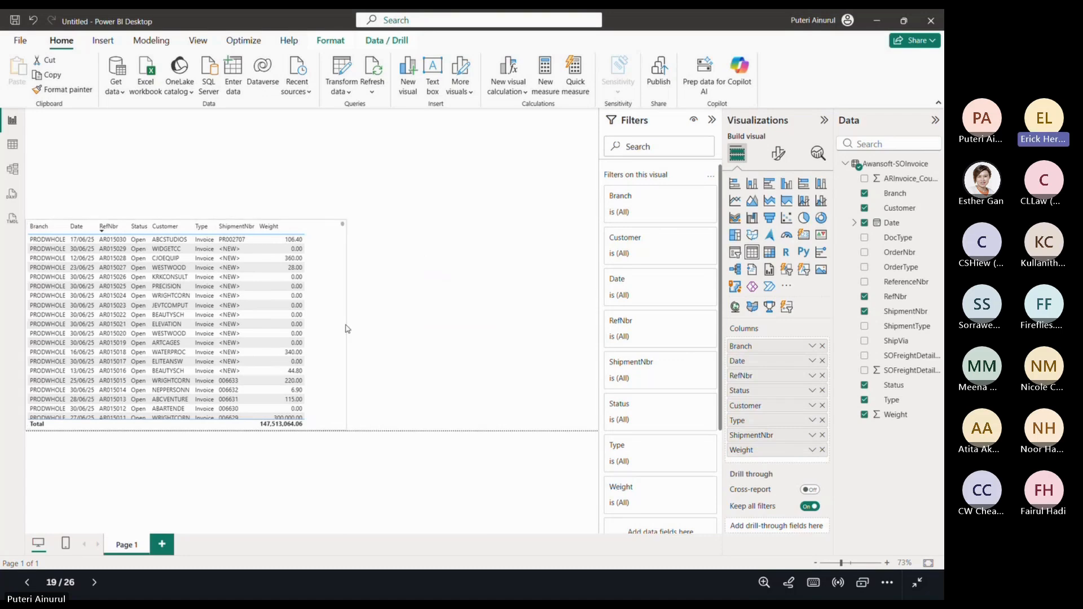
click(331, 148)
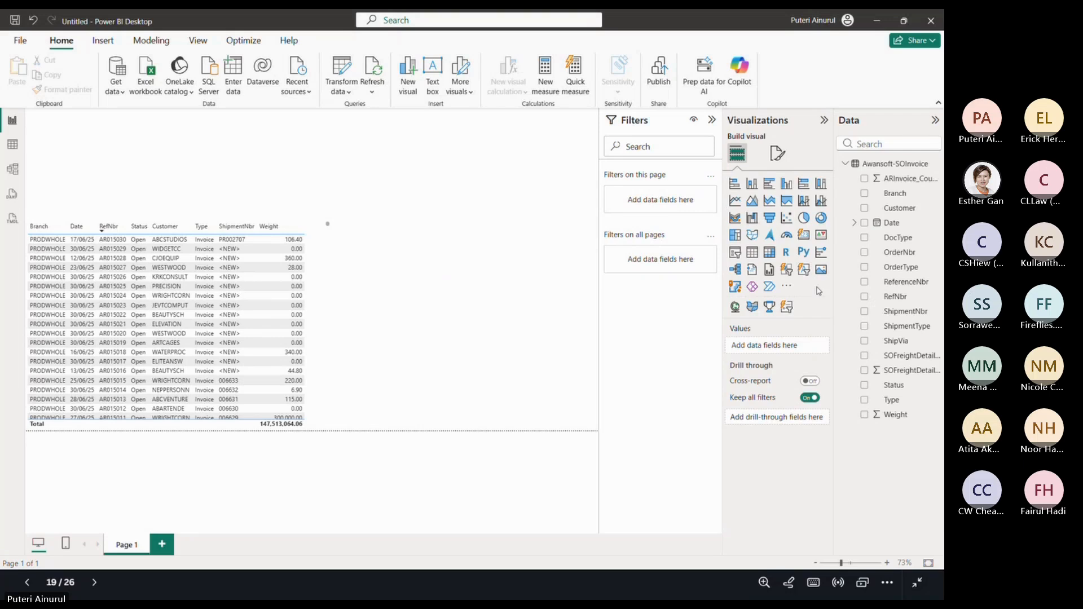
Step: Add a slicer for the Customer field above the table, shortening it to fit the space, and browse its list
click(735, 253)
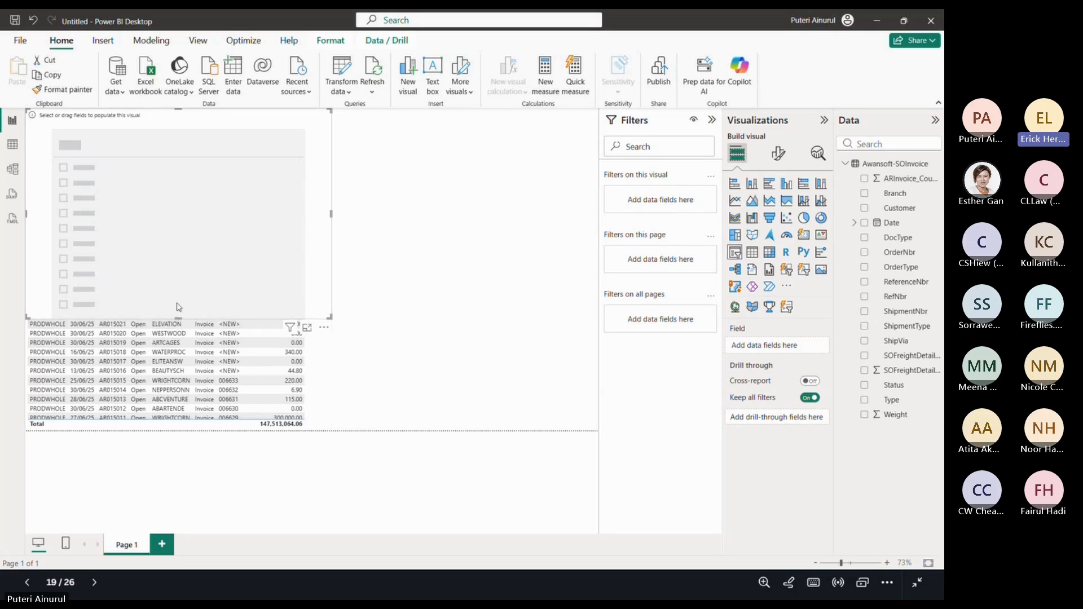
drag(178, 307, 145, 168)
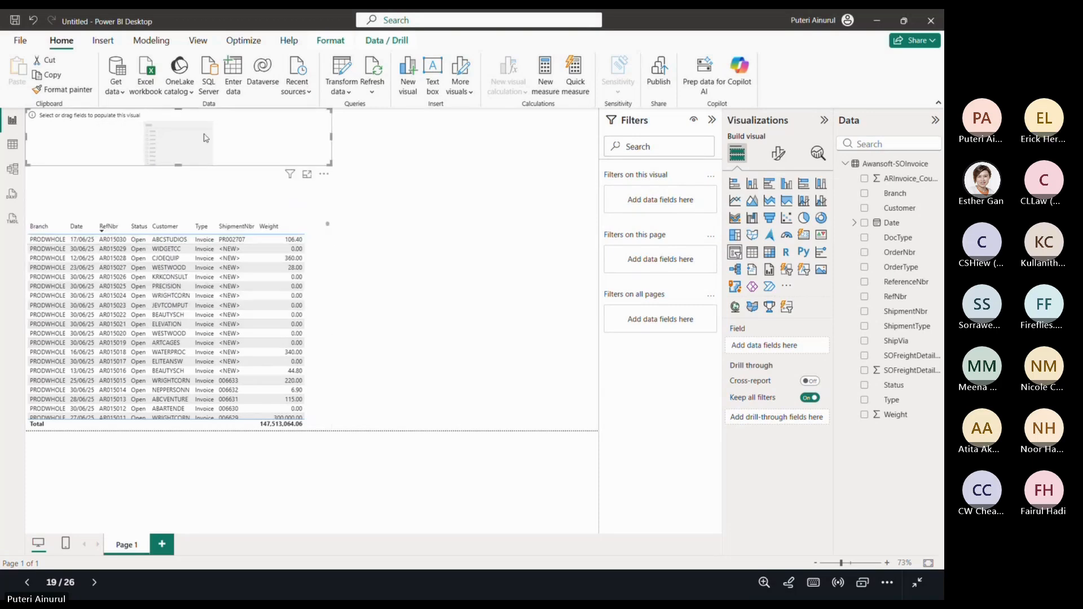
click(865, 208)
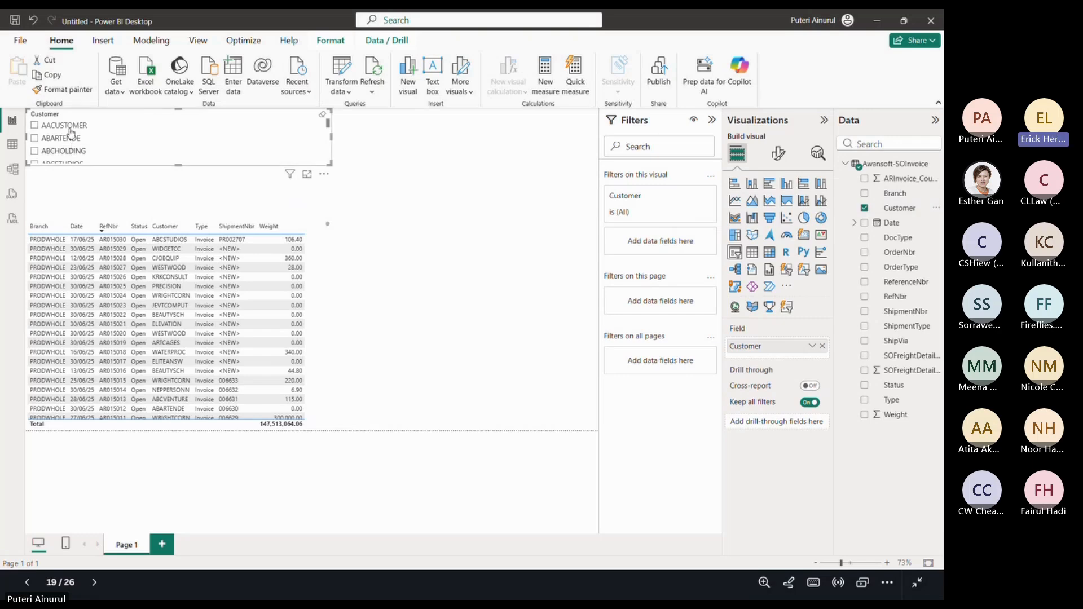
scroll(67, 137, down, 5)
scroll(67, 137, up, 5)
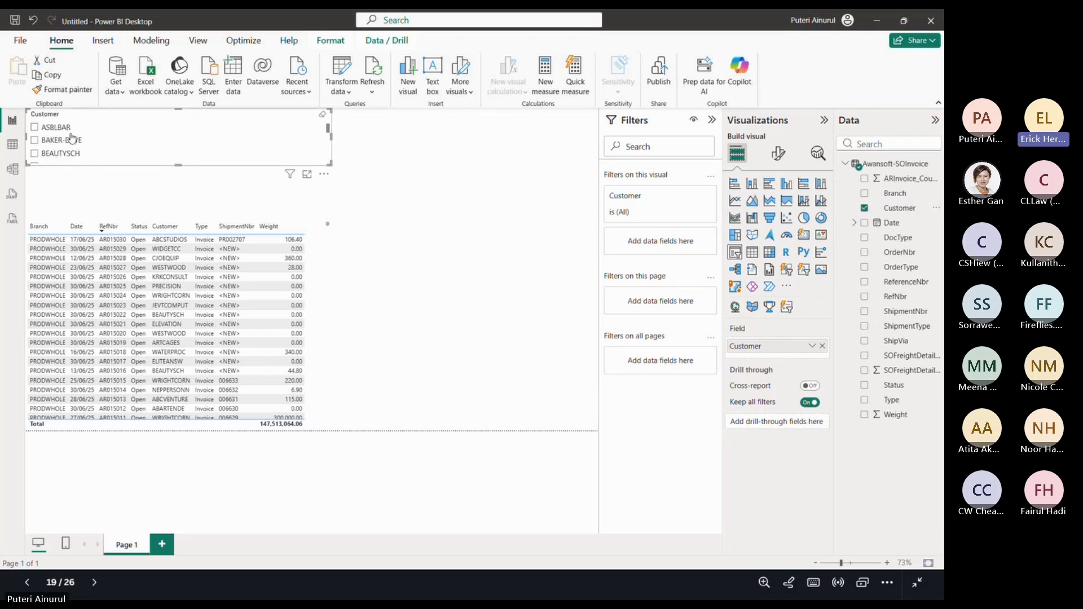
scroll(72, 149, down, 5)
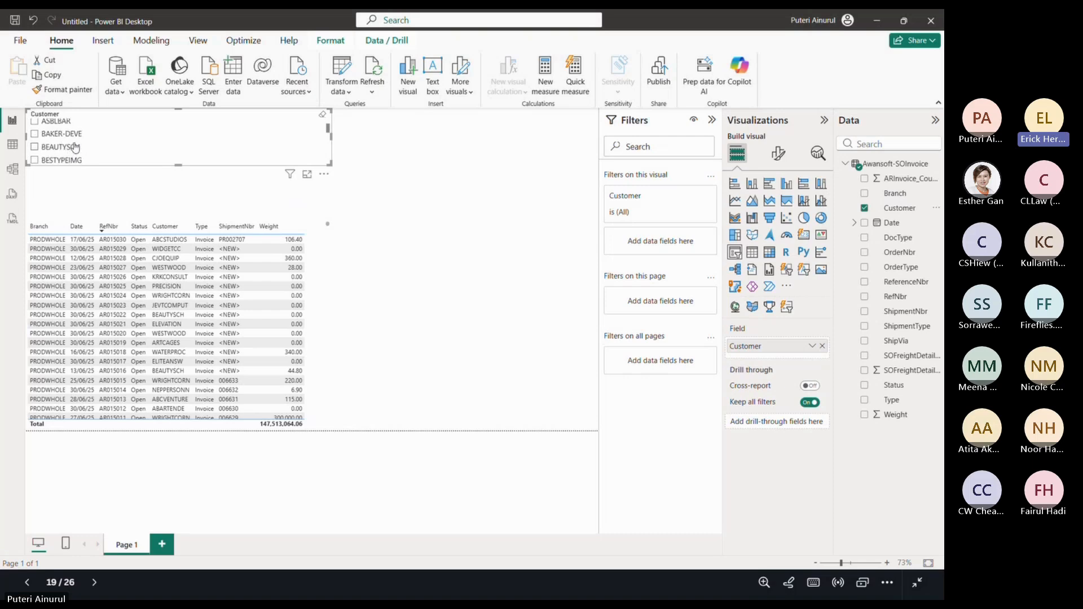
Step: Set the Customer slicer's style to Dropdown, expand its selection settings and look through the dropdown list
click(781, 160)
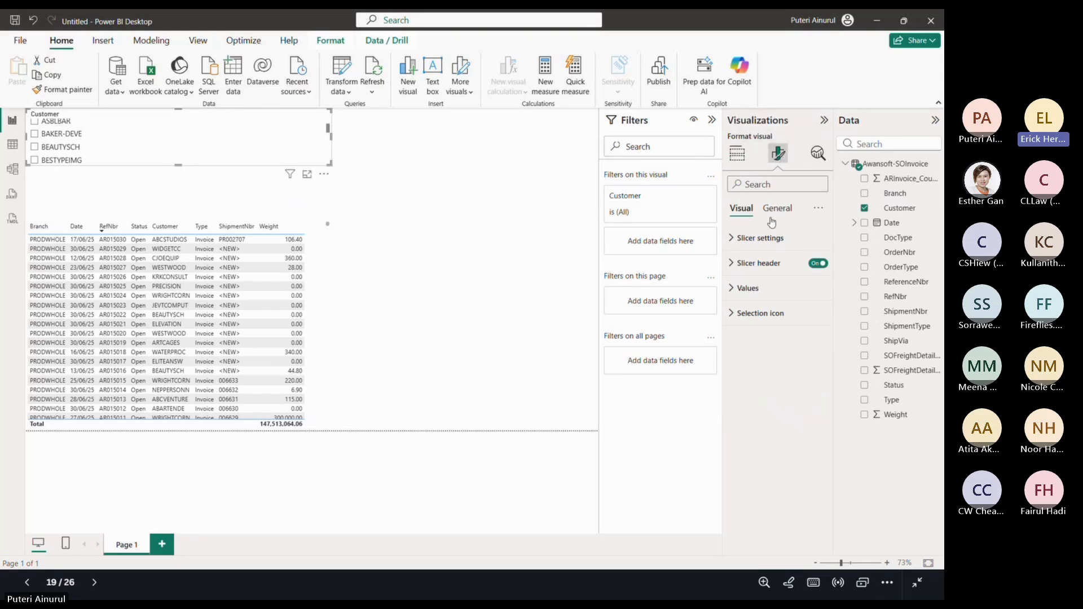
click(767, 239)
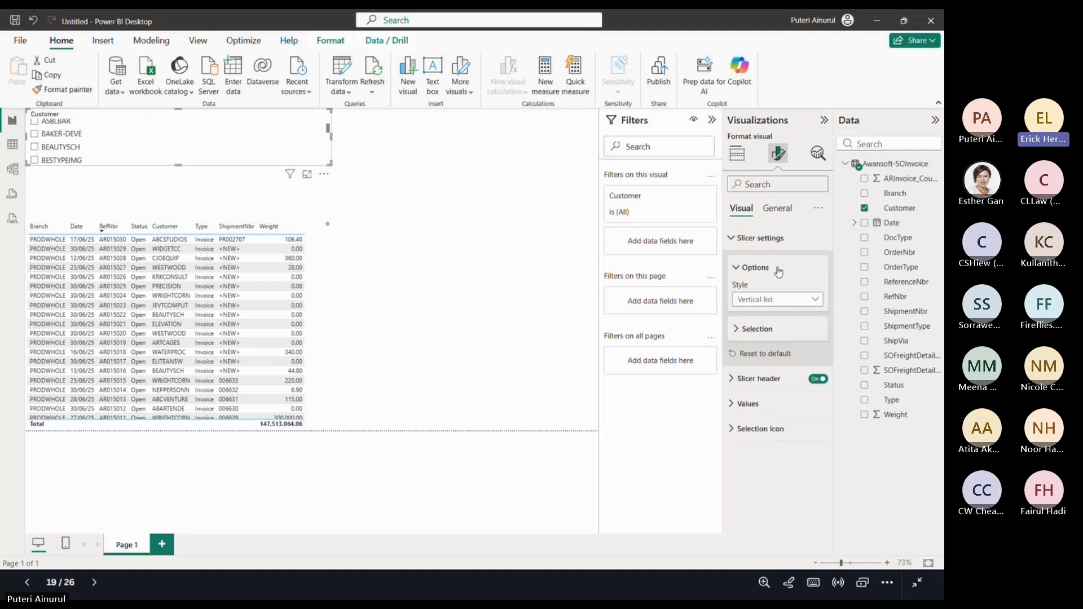
click(818, 302)
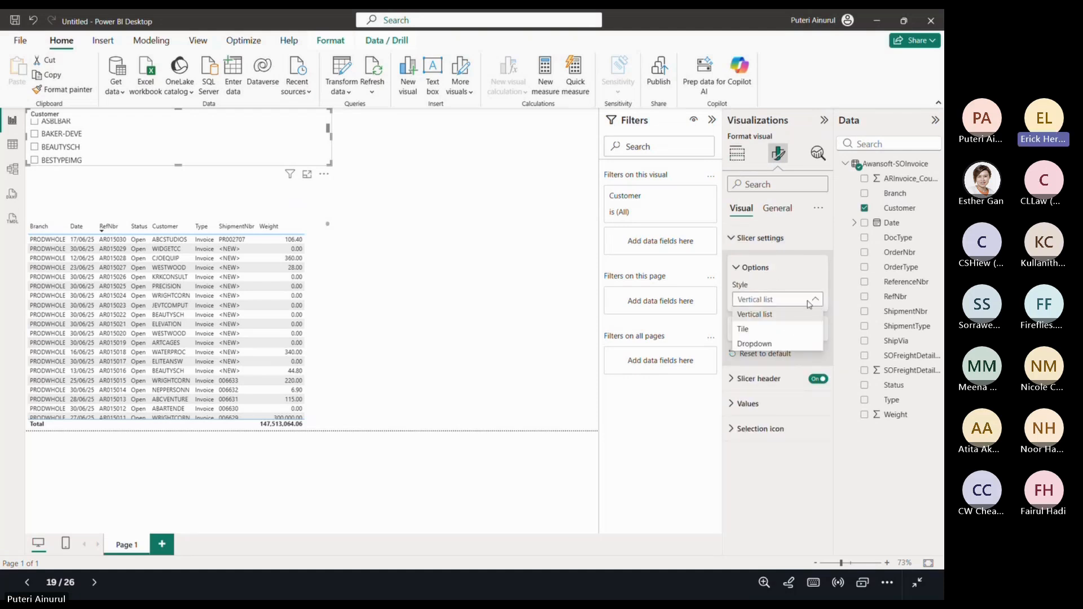
click(769, 349)
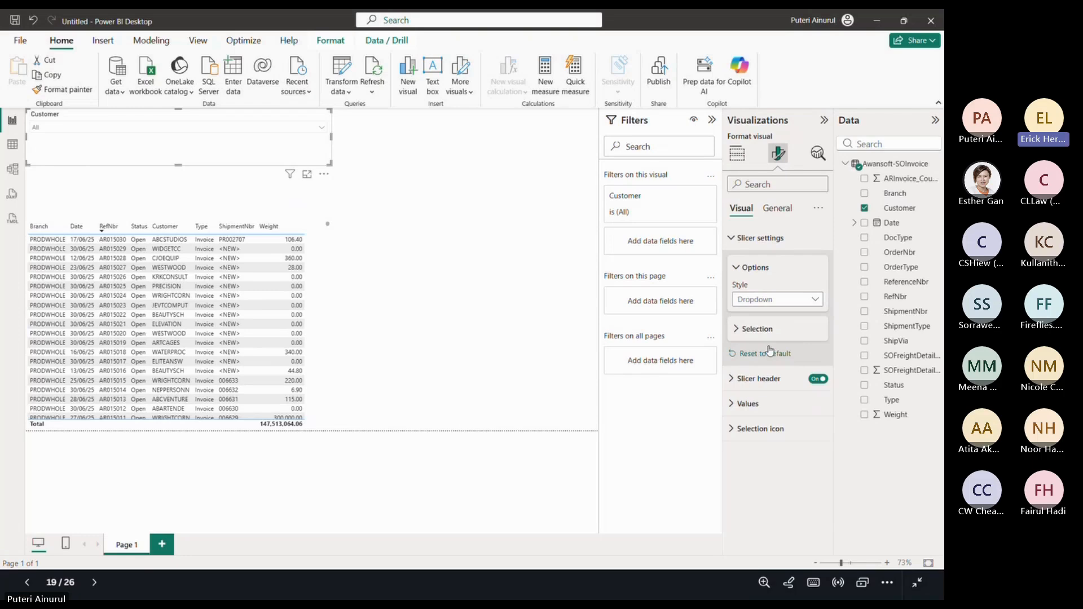
click(759, 332)
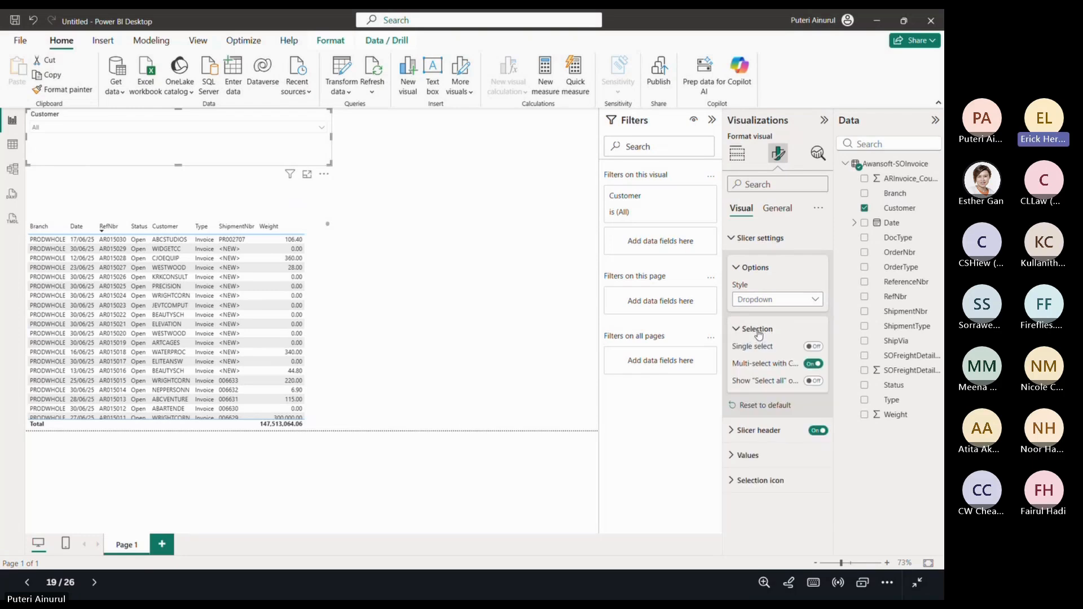
click(300, 127)
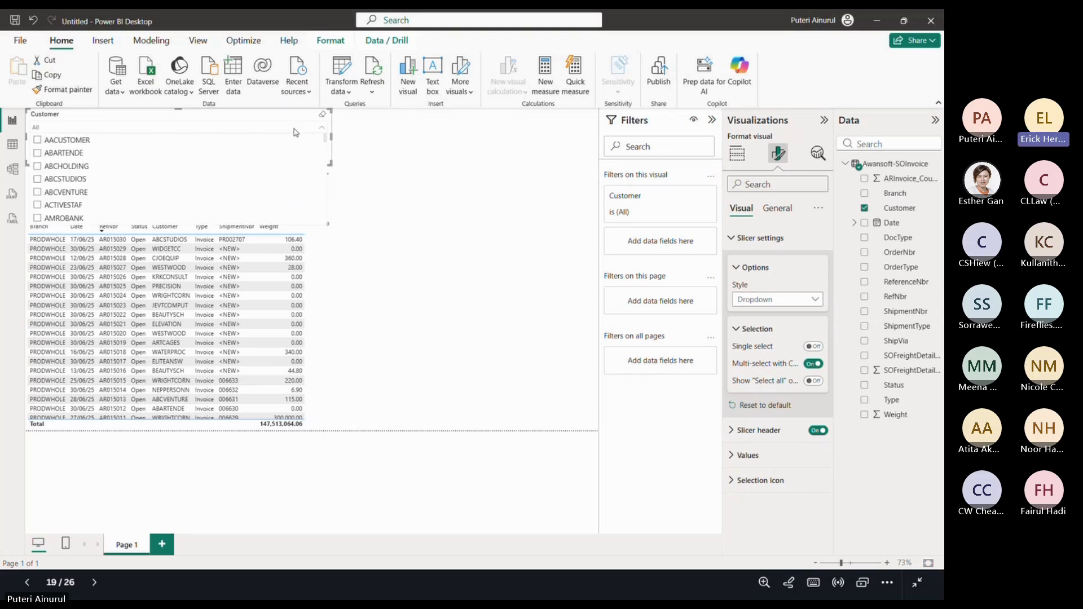
scroll(278, 182, down, 3)
scroll(278, 182, up, 3)
Step: Try the Select all option in the Customer slicer's list, and switch off both that option and multi-select
click(813, 382)
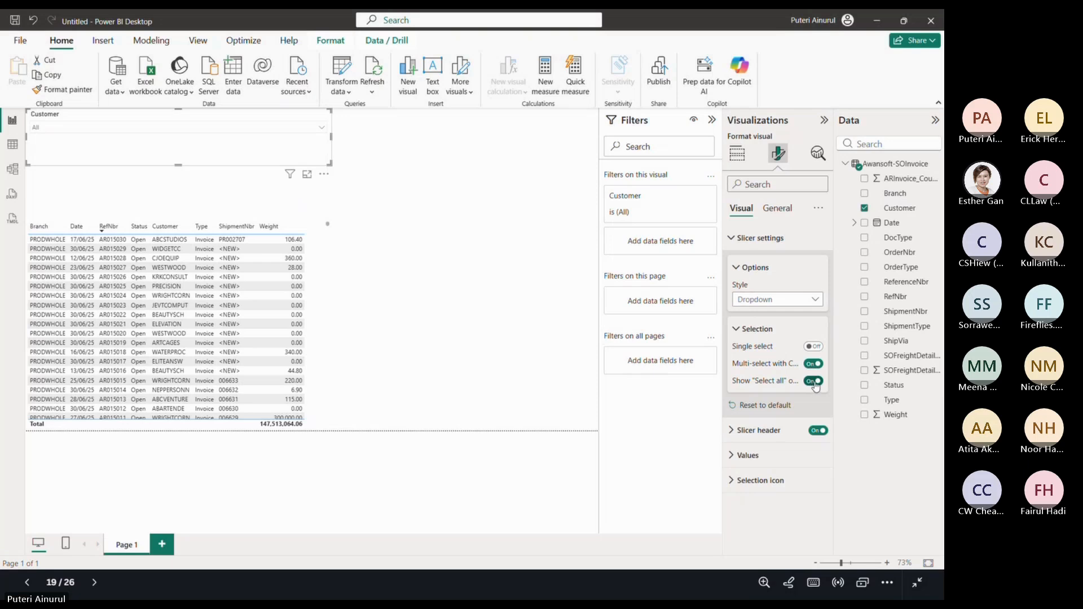
click(301, 129)
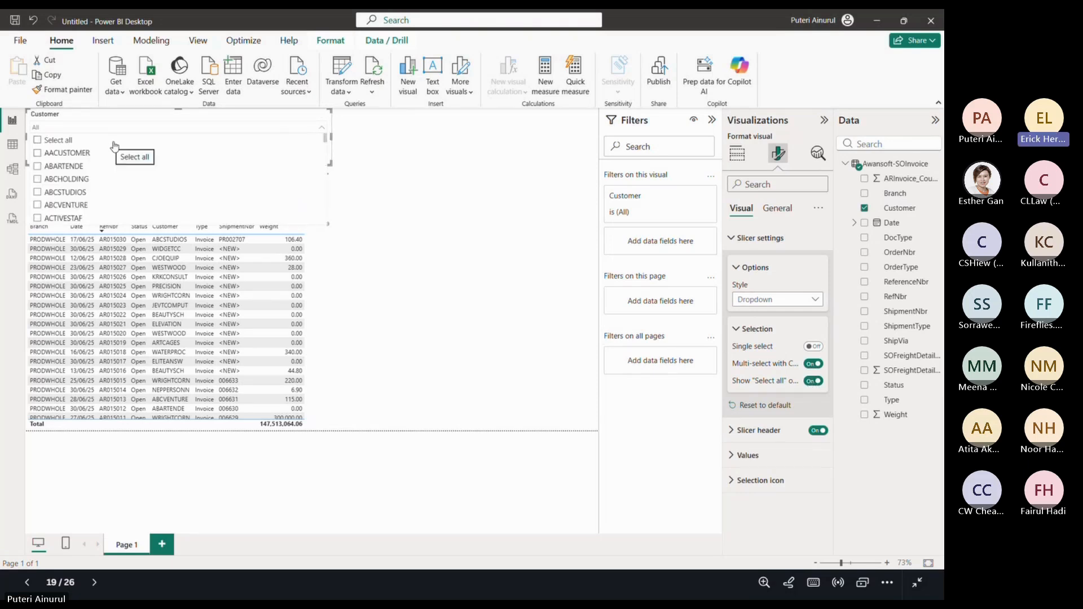
click(816, 381)
click(814, 381)
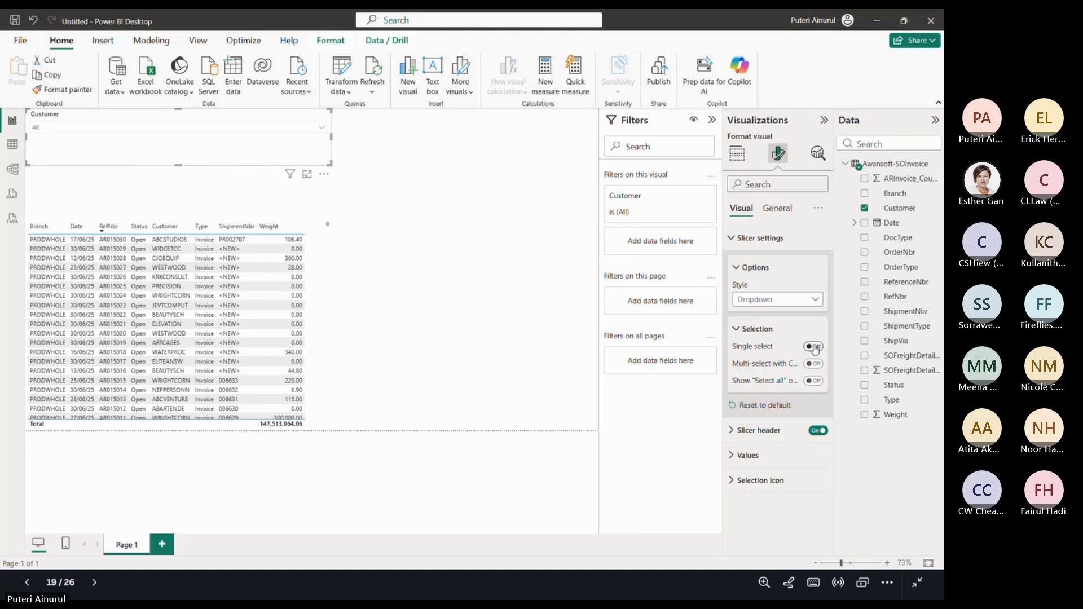
Step: Choose ABARTENDE in the Customer slicer using single select, and return the slicer to multi-select with Ctrl
click(813, 347)
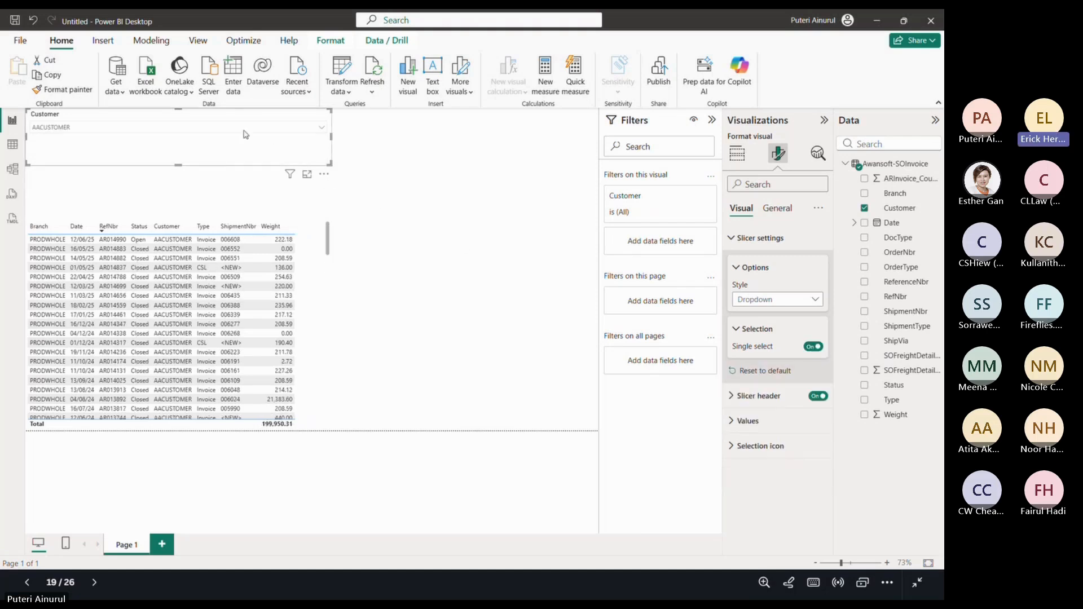
click(259, 135)
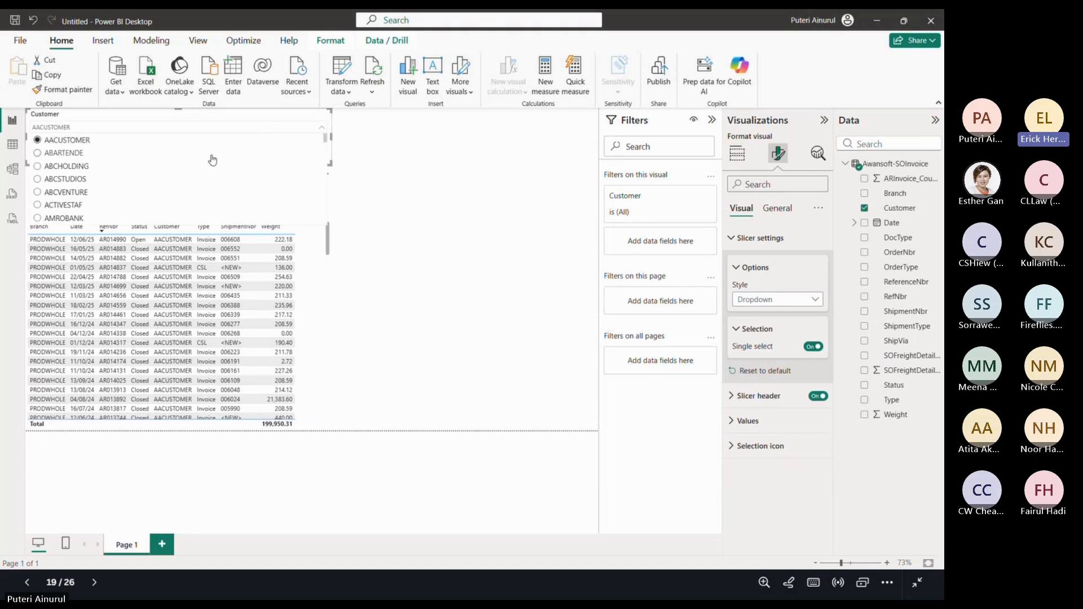
click(210, 160)
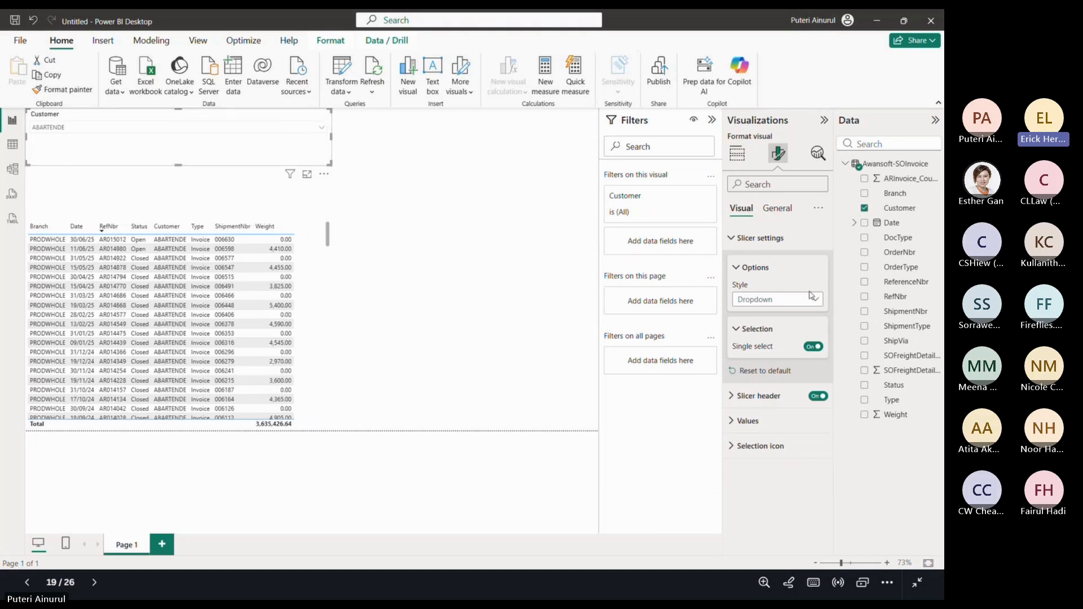
click(812, 347)
click(814, 363)
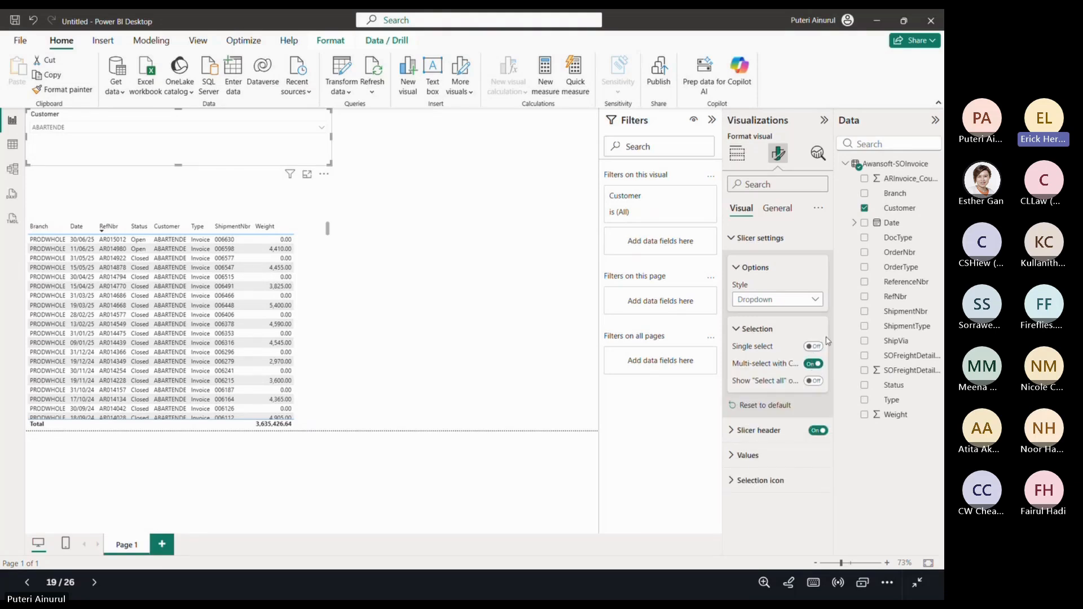
Step: Set the slicer header's title text to Customer Name and its font size to 20
click(746, 432)
scroll(756, 434, down, 2)
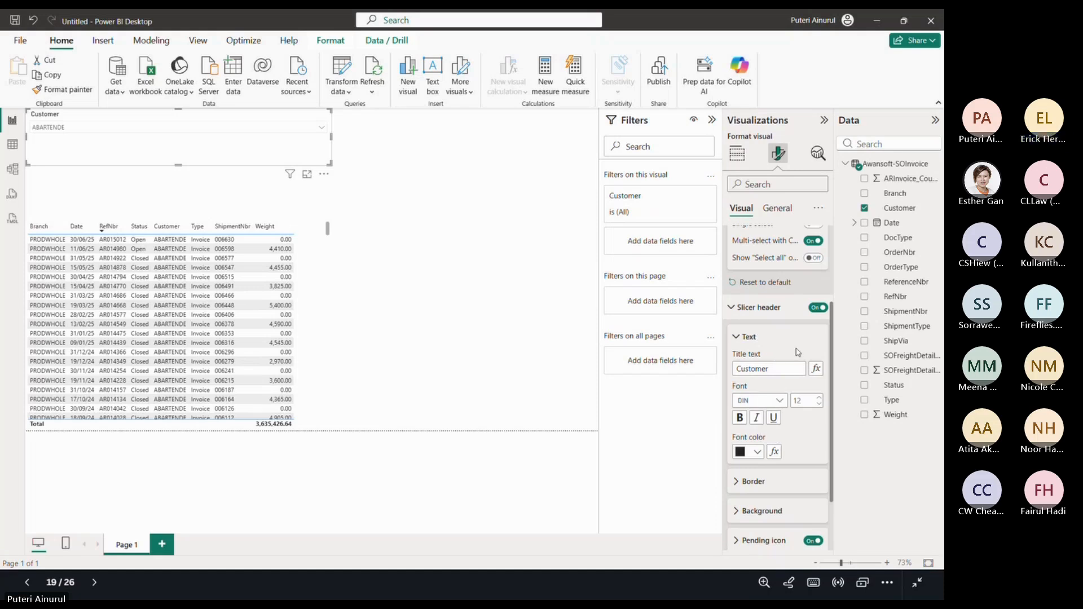
click(784, 369)
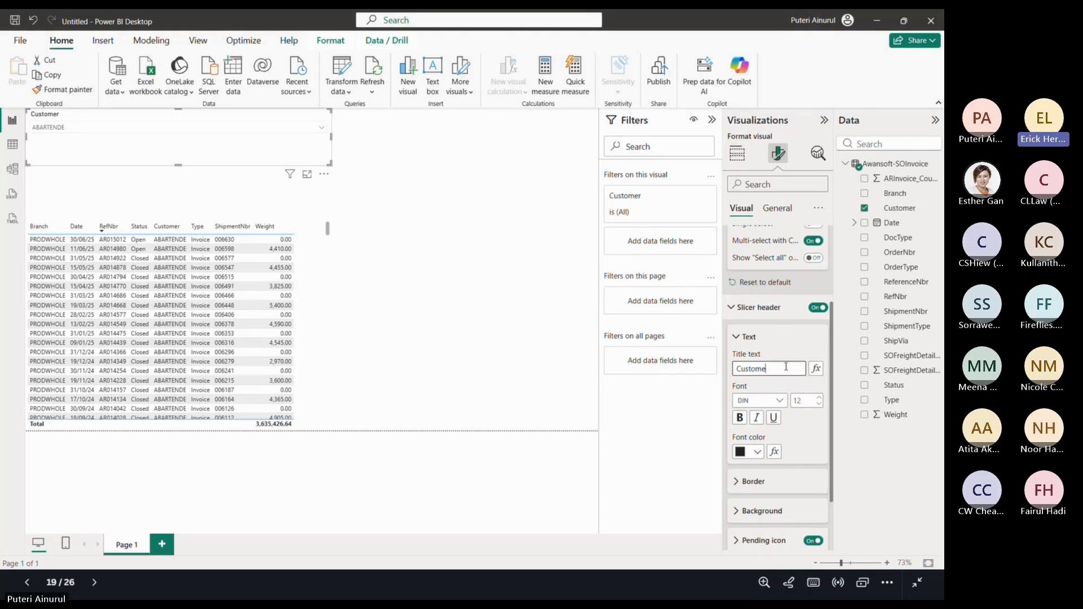
text(r Name)
click(820, 398)
click(820, 398)
click(820, 398)
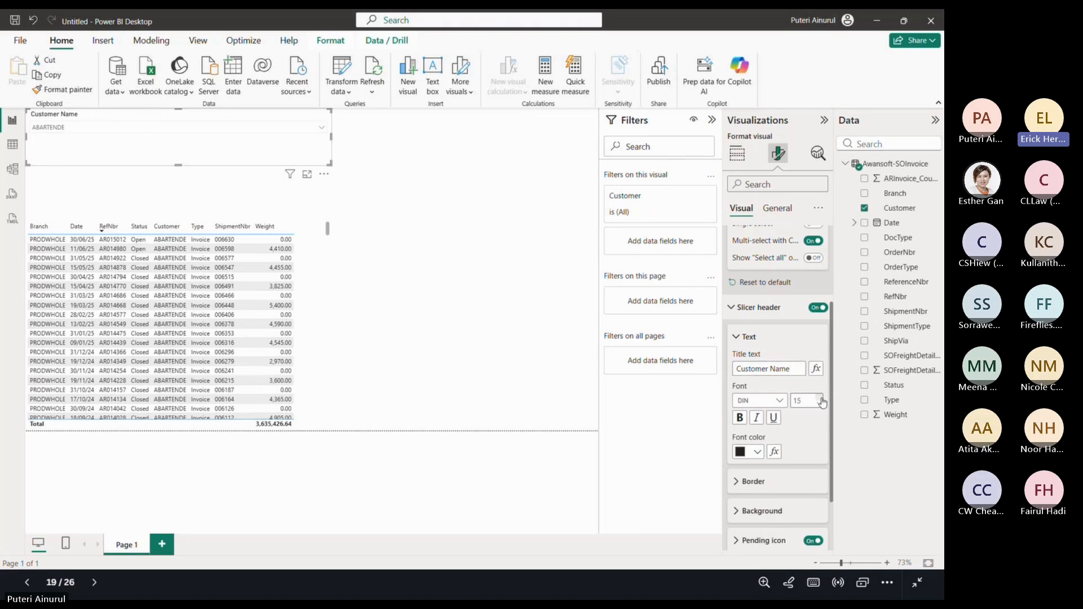
click(820, 399)
click(820, 398)
click(820, 398)
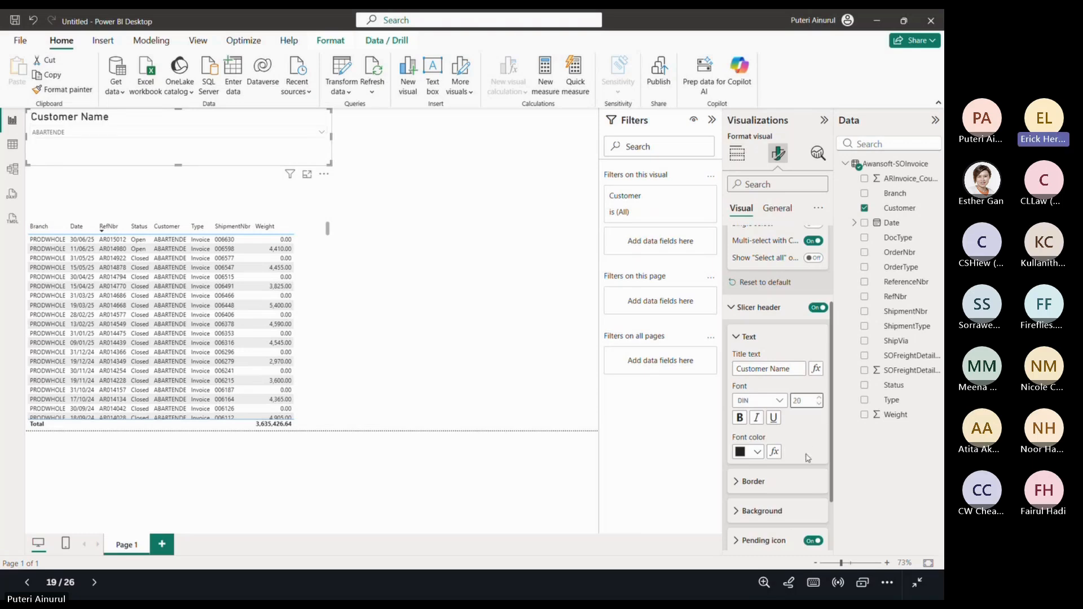
click(760, 310)
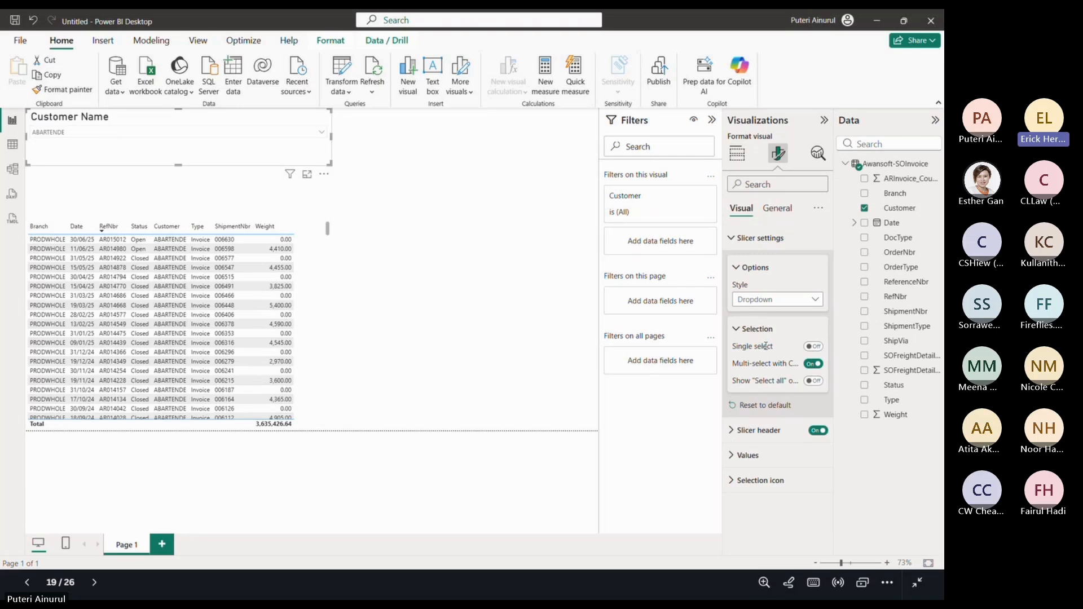
Step: Set the font size of the Customer slicer's values to 20 and look over the remaining value settings
click(749, 455)
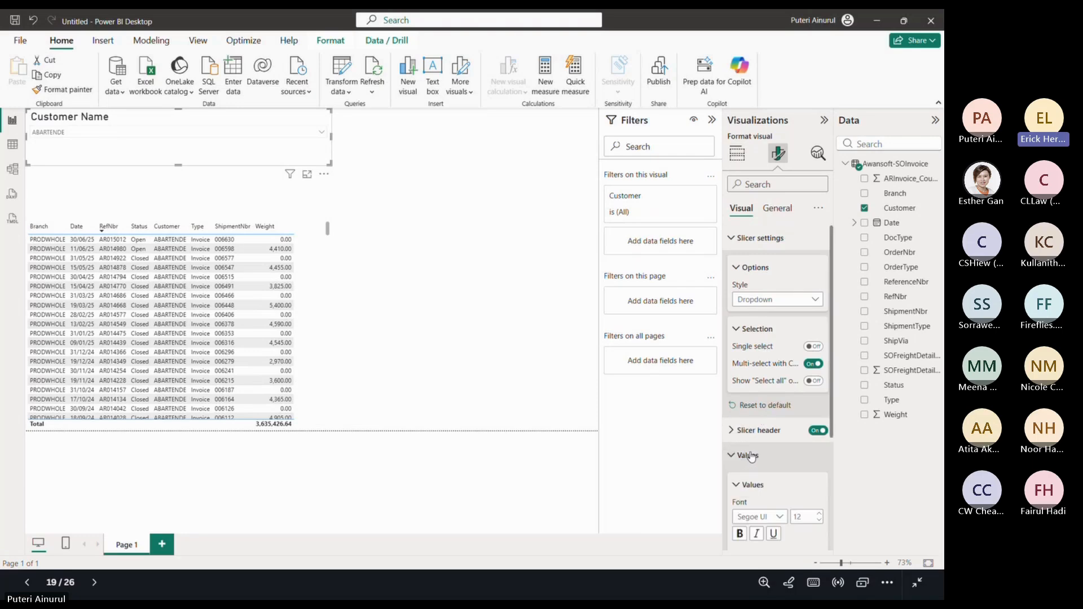
scroll(751, 457, down, 1)
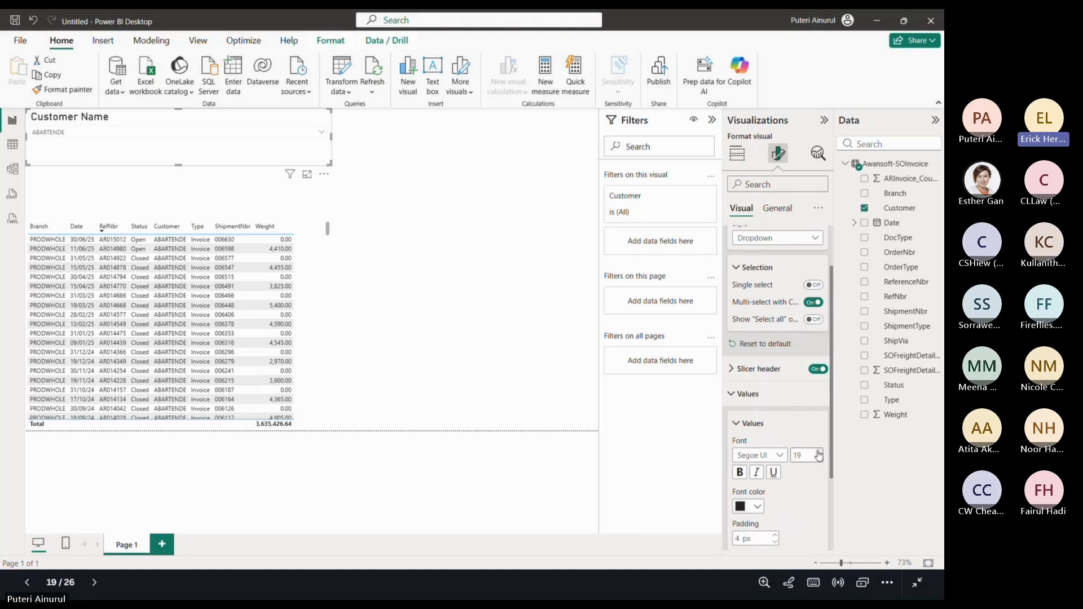
click(819, 453)
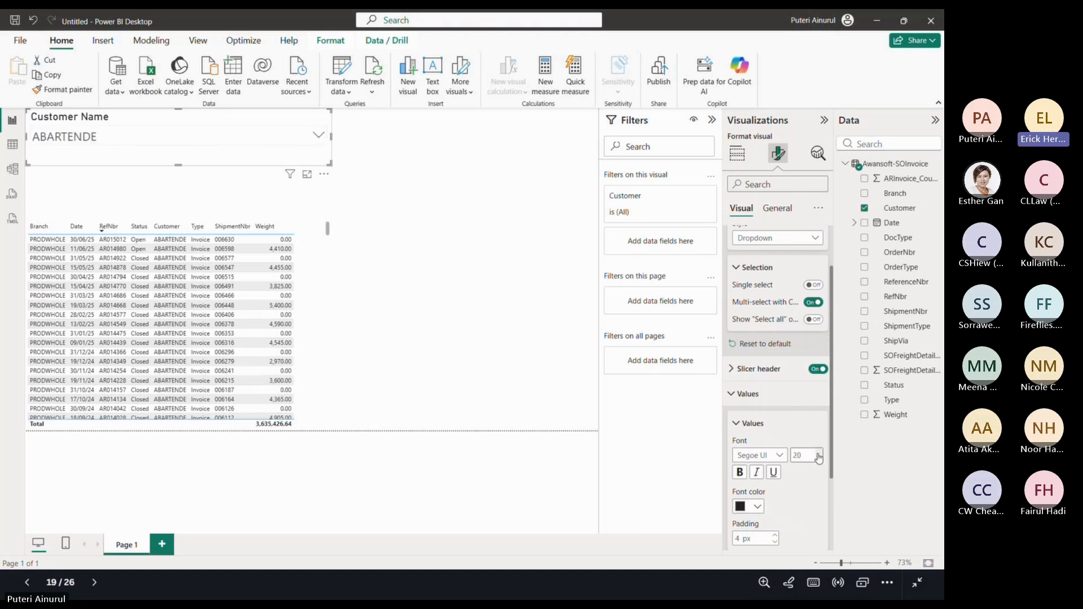
scroll(795, 497, down, 2)
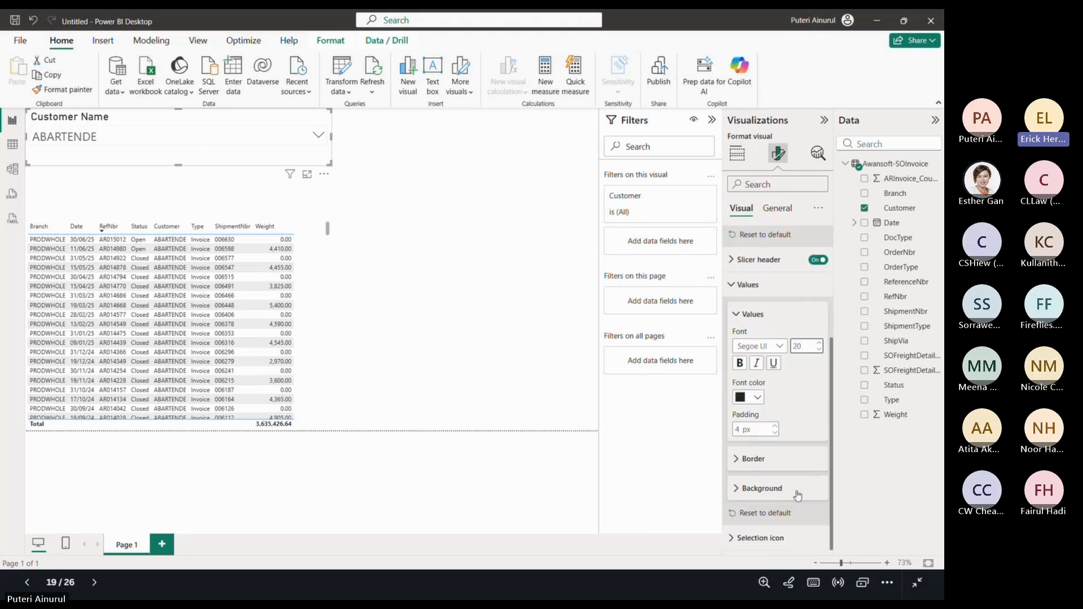
scroll(795, 468, up, 2)
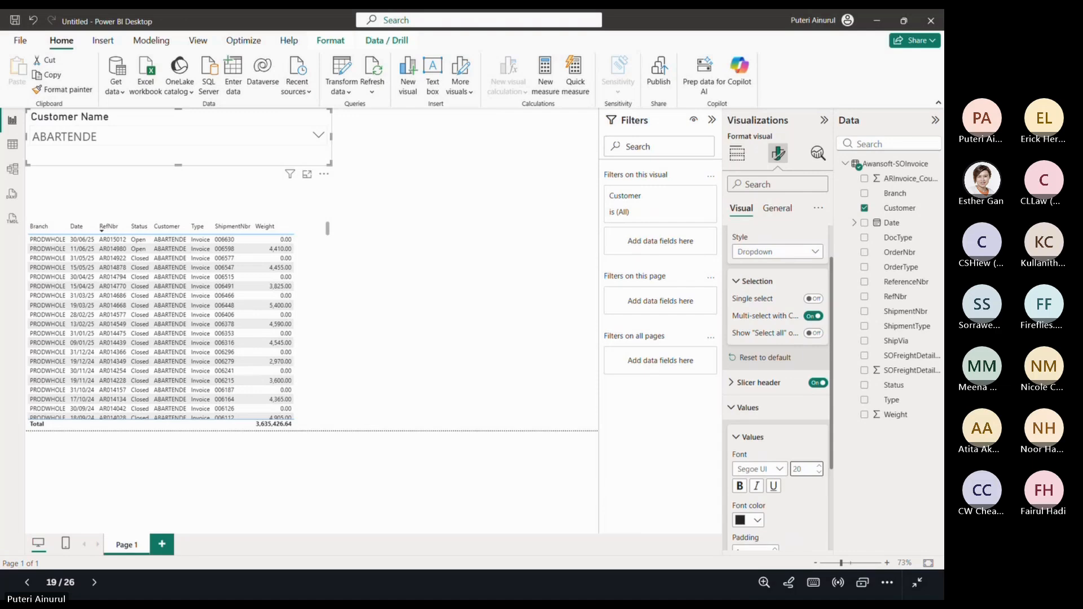
click(796, 510)
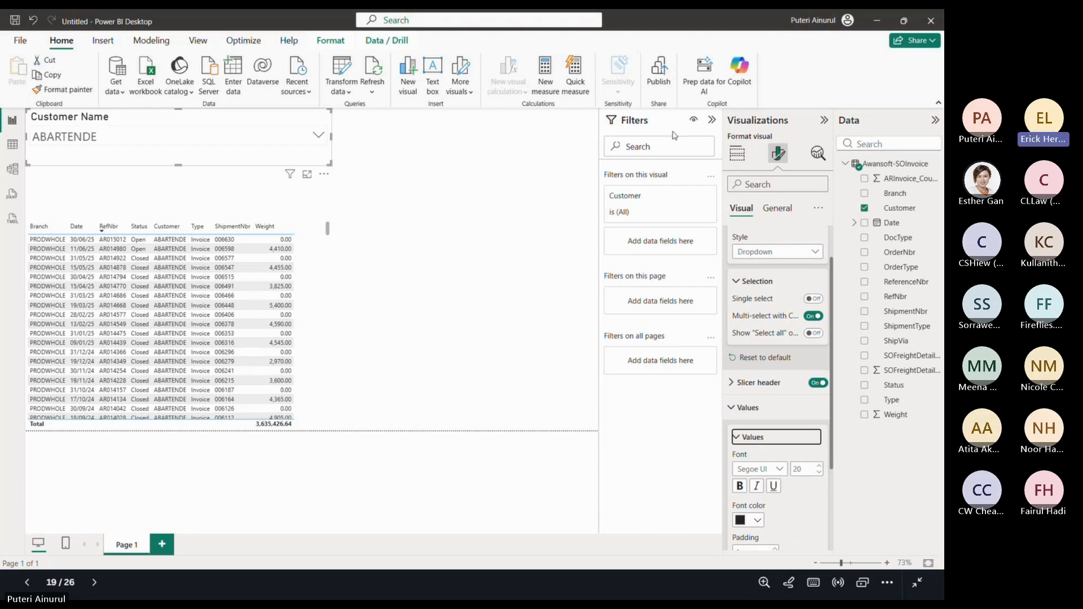
key(Escape)
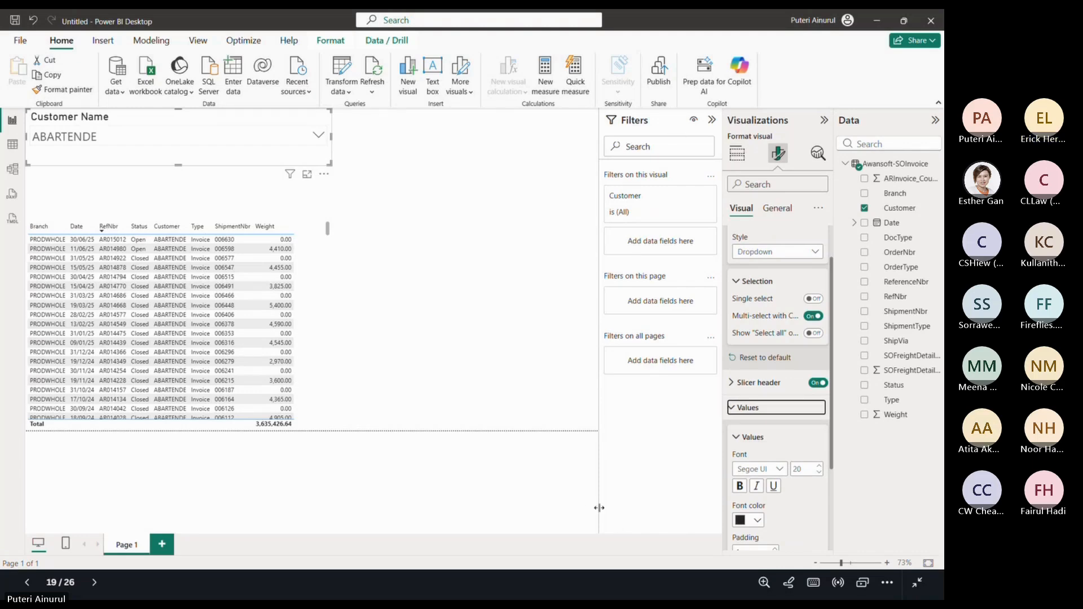
Step: Switch to the Power BI Desktop window with the Awansoft Invoice Shipment Details report and clear the visual selection
click(873, 20)
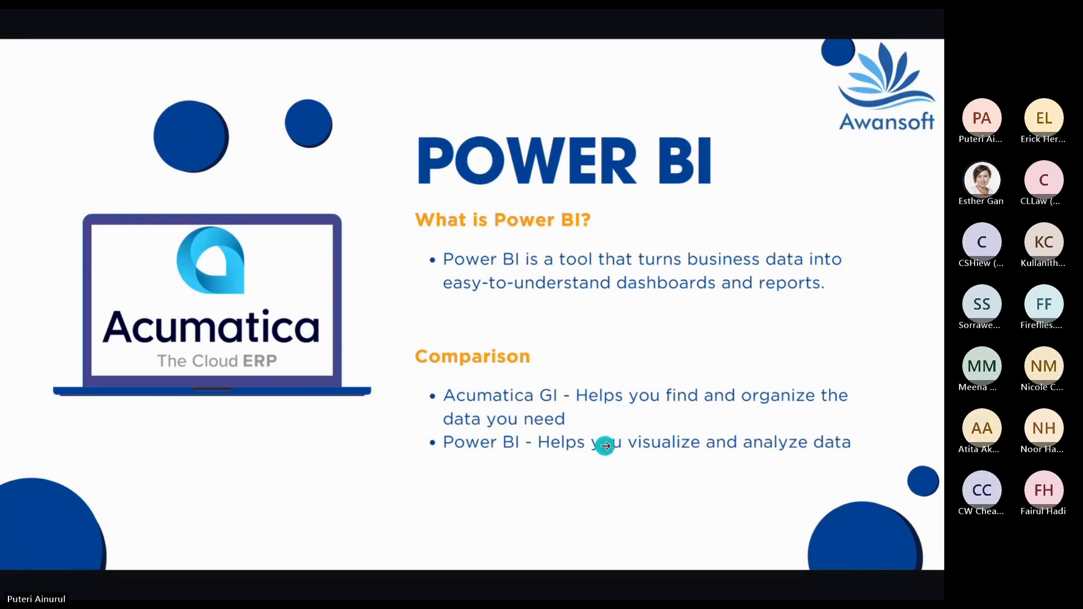
key(Escape)
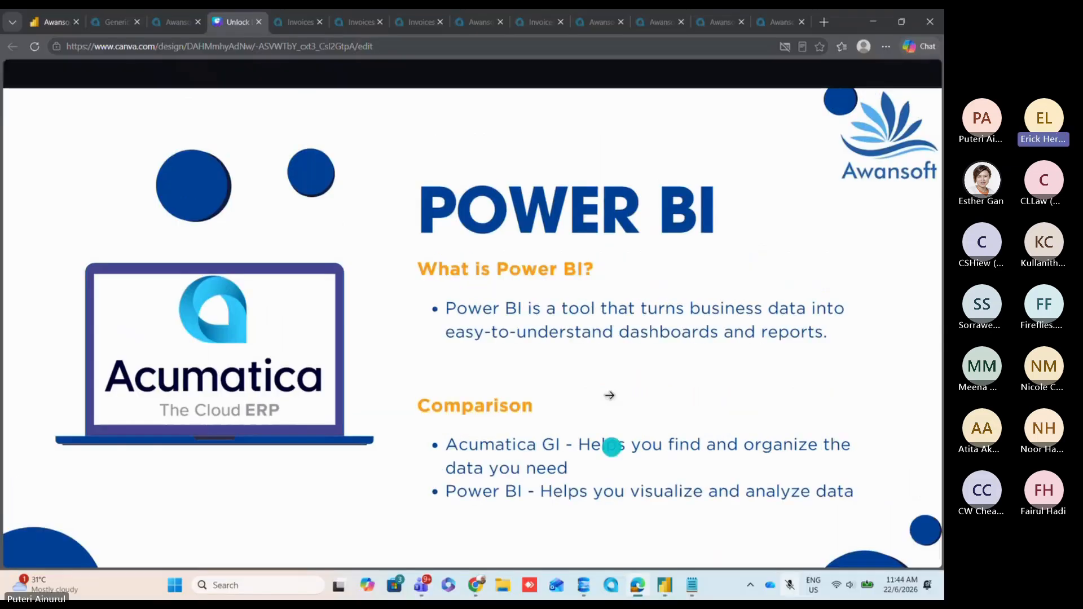
mouse_move(662, 587)
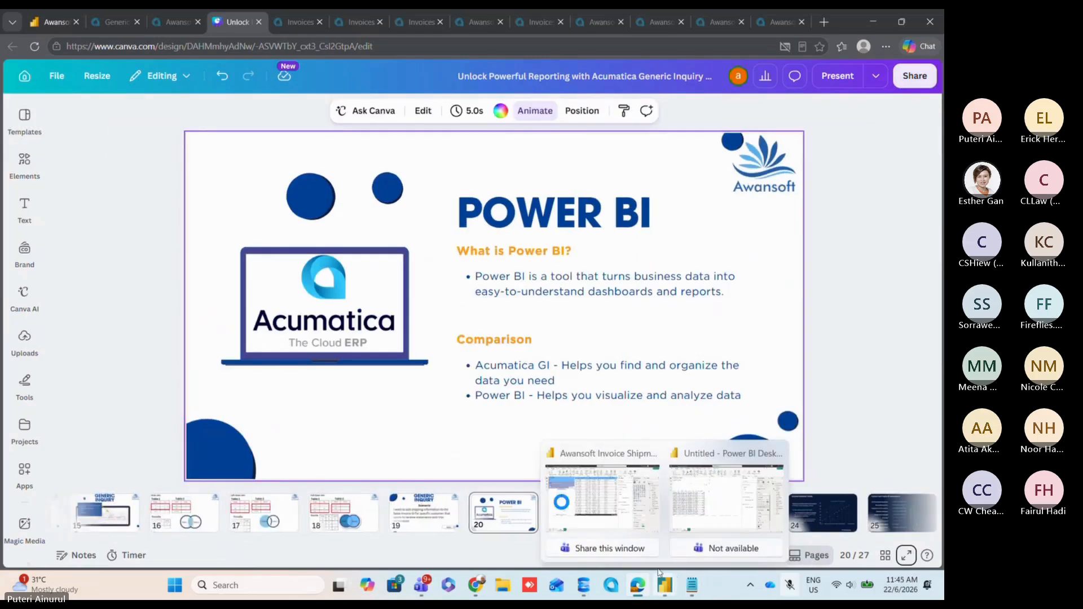
click(636, 511)
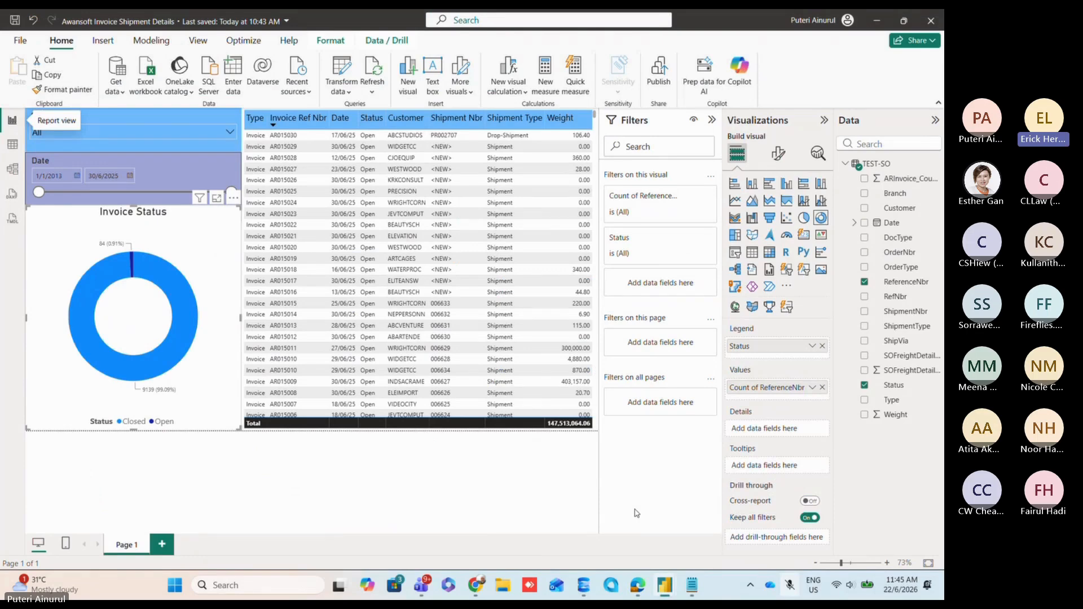
click(340, 507)
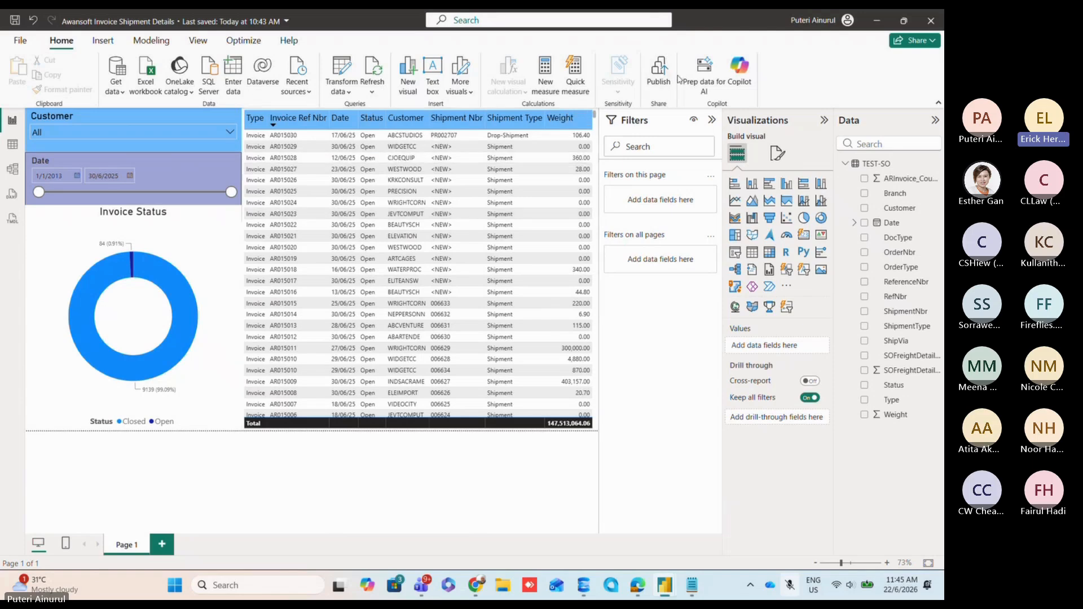
Step: Save and publish the report to the Acumatica Demo 2026 R1 workspace, replacing the existing dataset
click(662, 65)
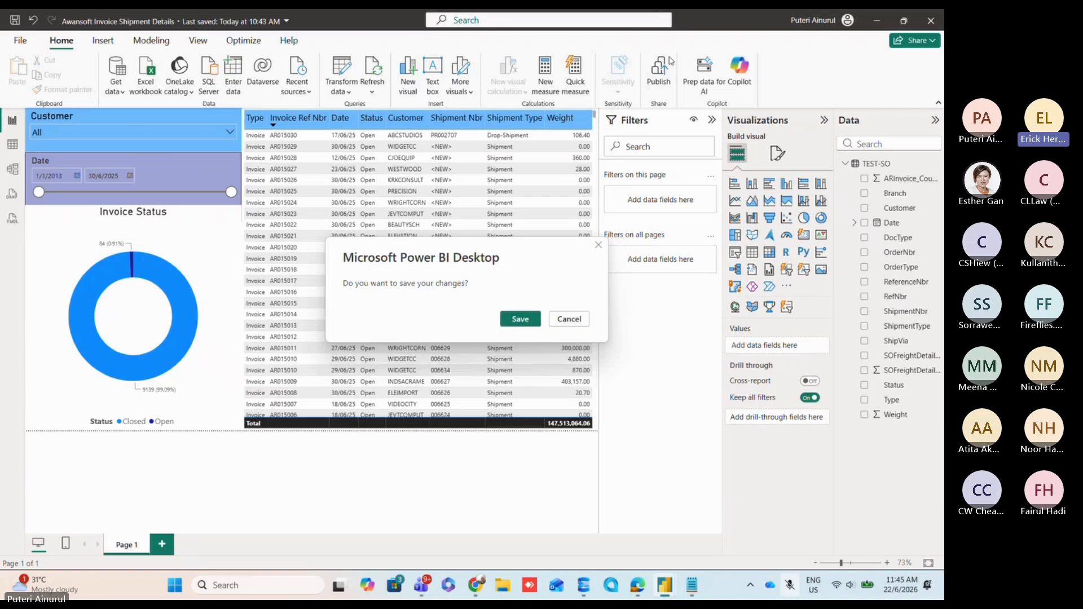
click(522, 326)
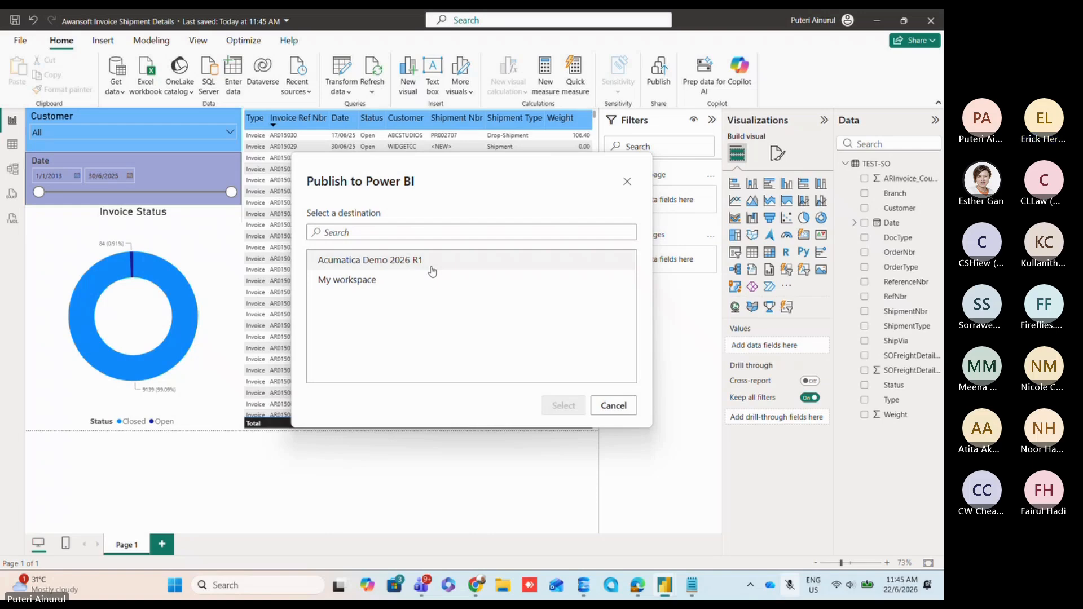
click(386, 287)
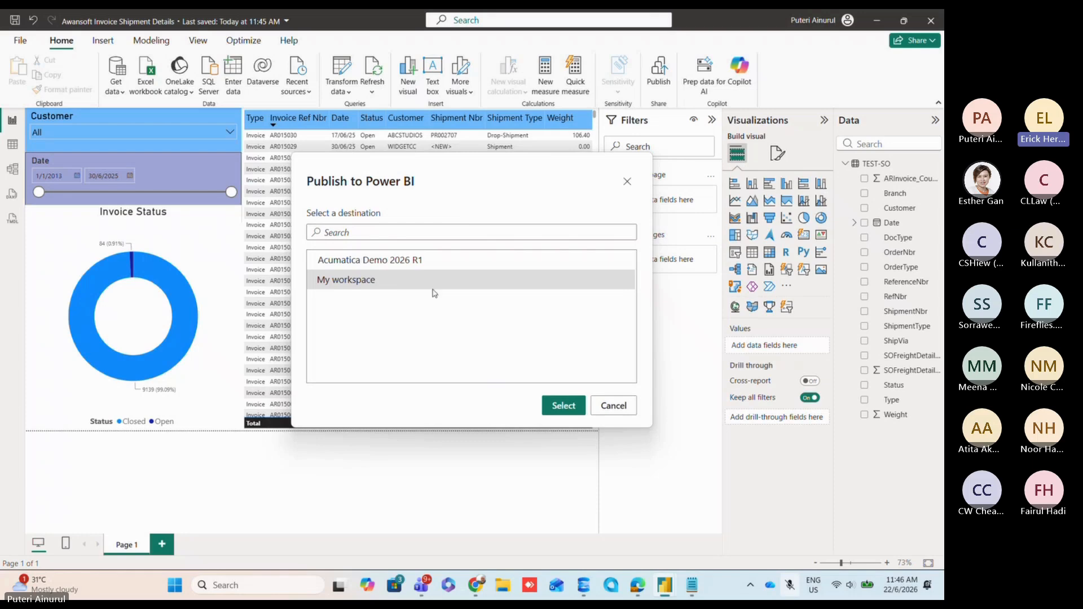
click(435, 266)
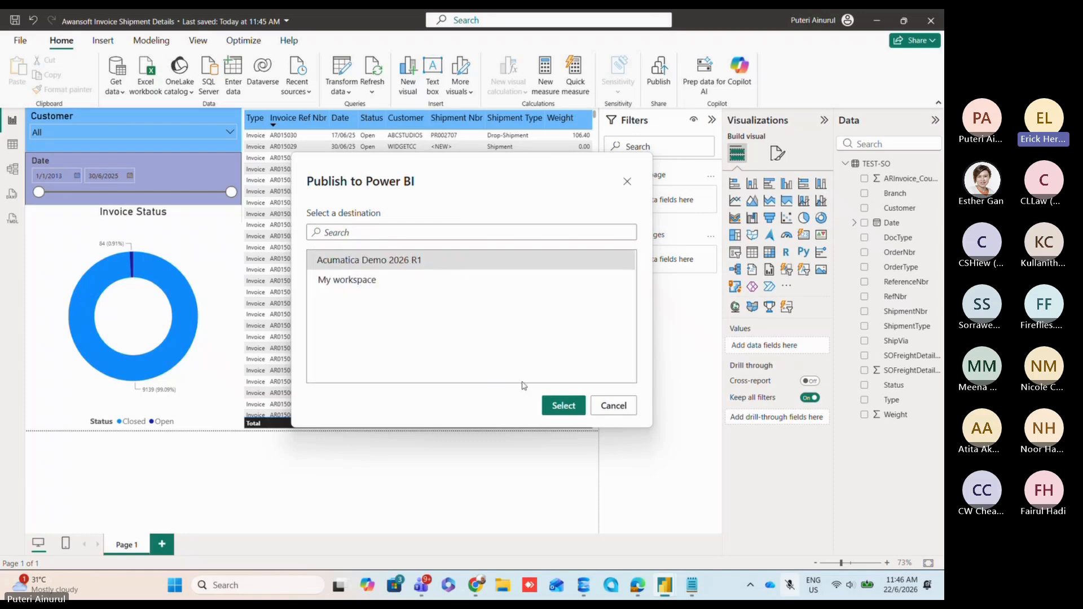
click(561, 415)
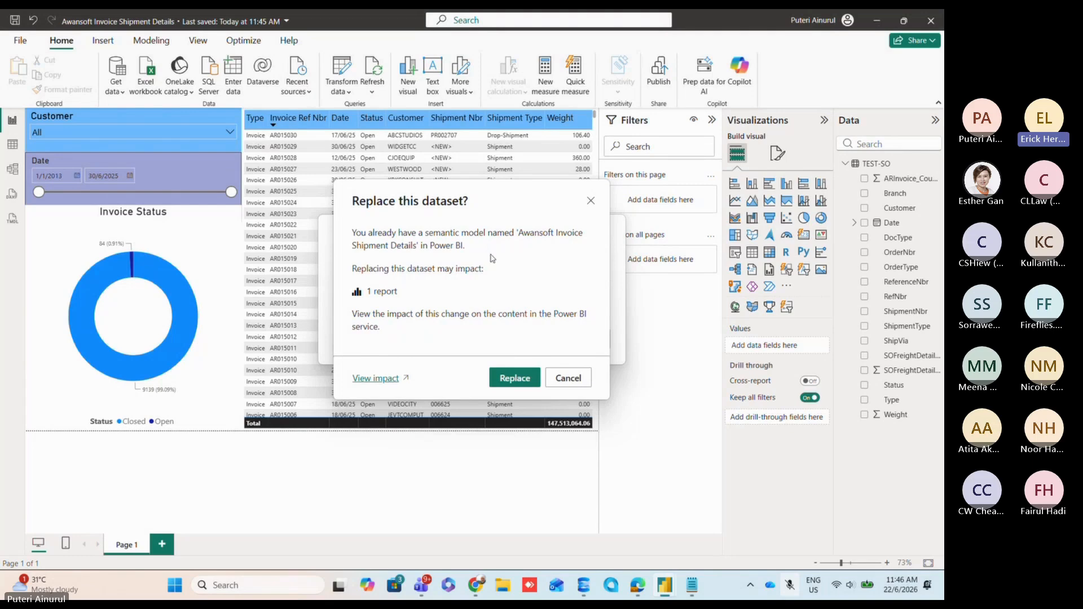
click(515, 378)
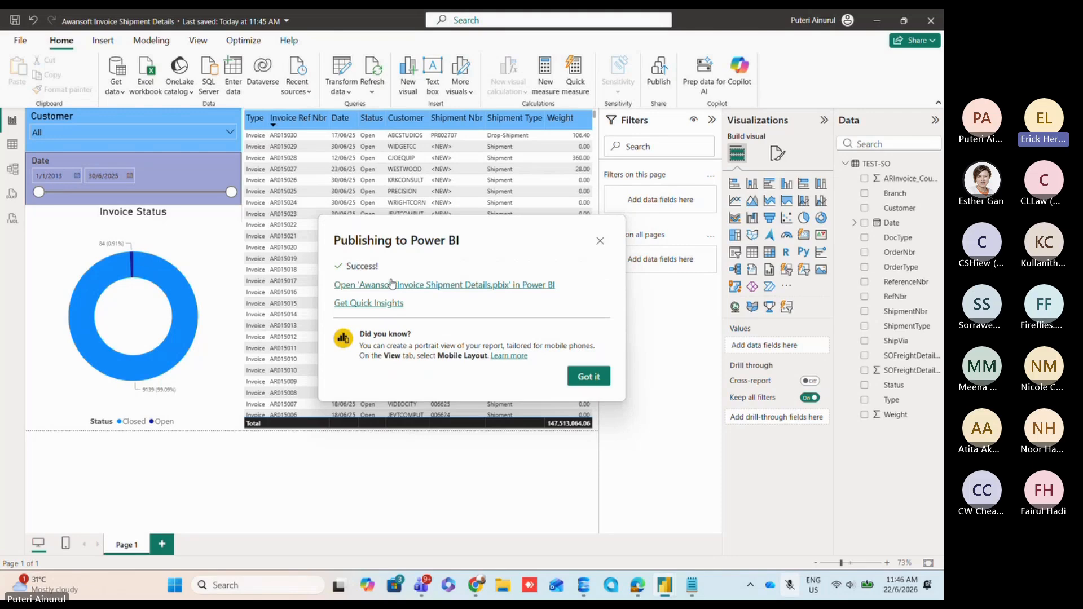
Step: Open the published report in the Power BI service and copy its secure embed link for a website or portal
click(435, 285)
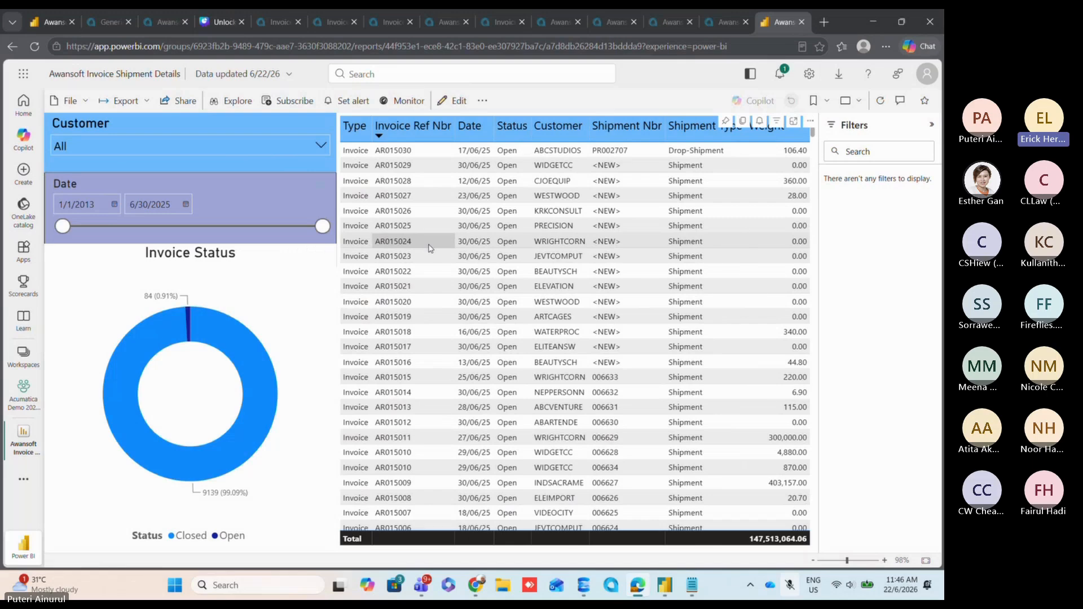
click(85, 102)
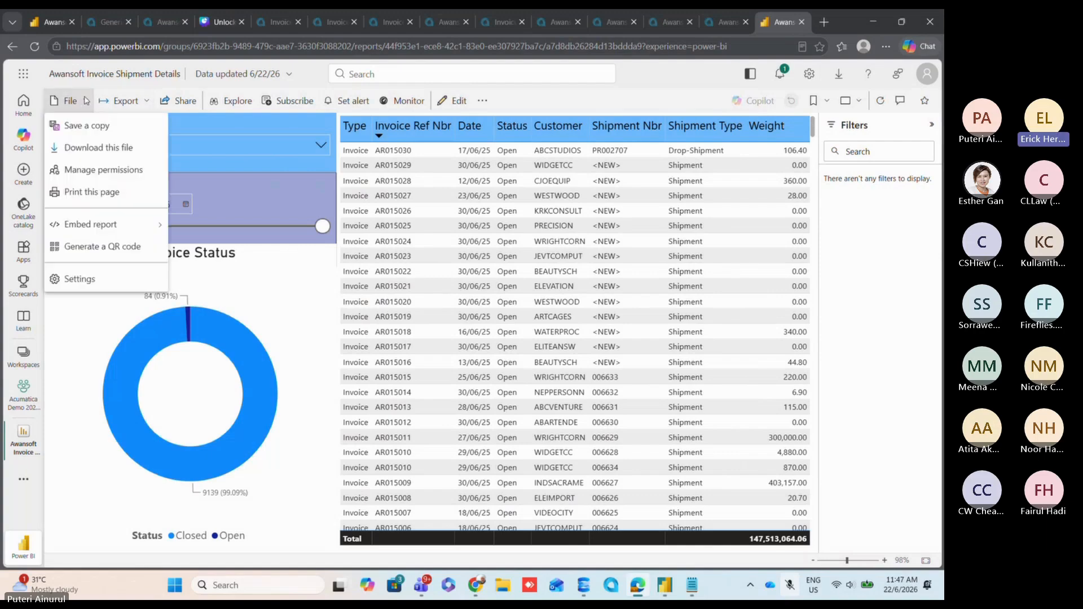
mouse_move(141, 225)
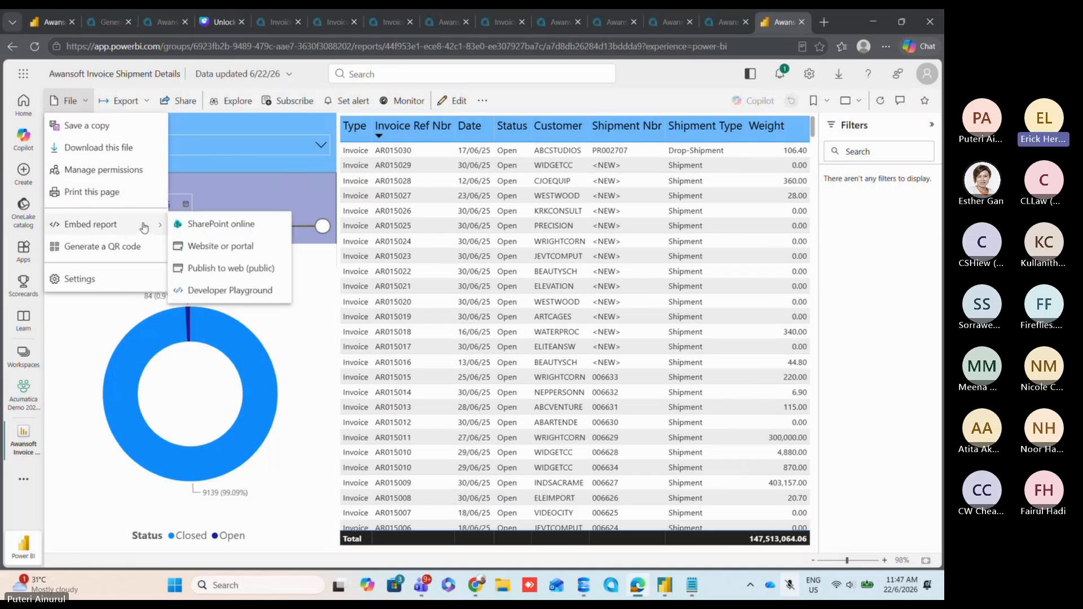
click(231, 247)
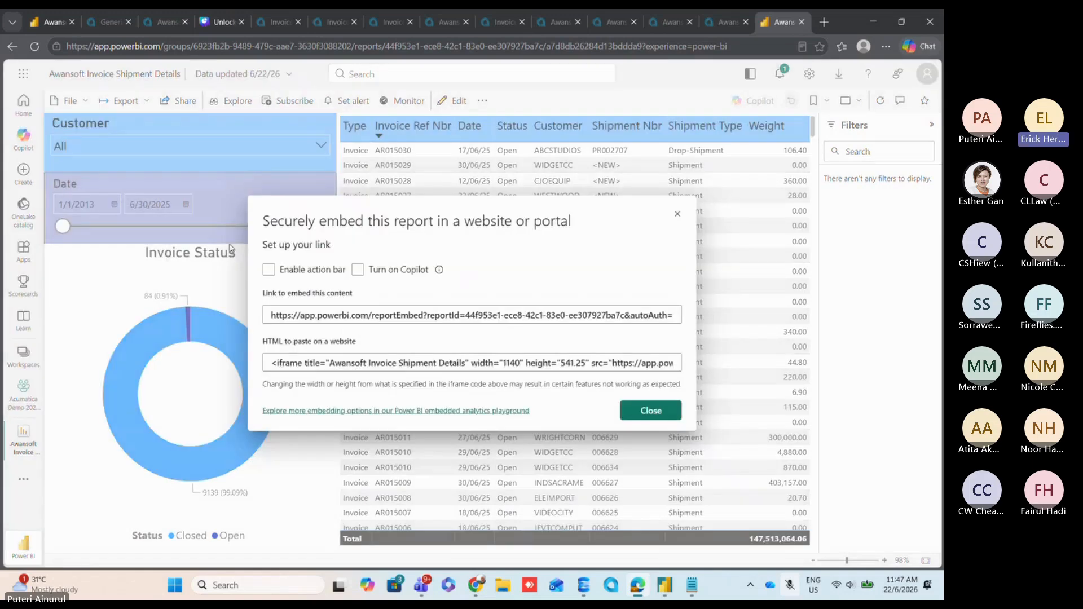
click(307, 323)
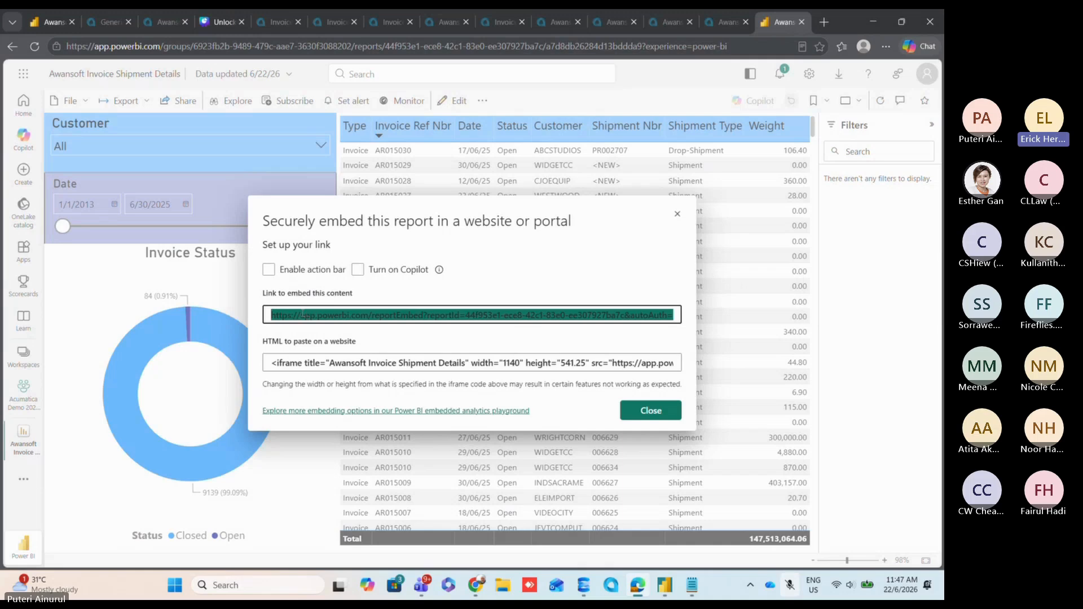
Step: Switch to Acumatica's Awansoft Invoice Shipment Details Dashboard, enter design mode and add an Embedded Page widget below the existing one
click(165, 26)
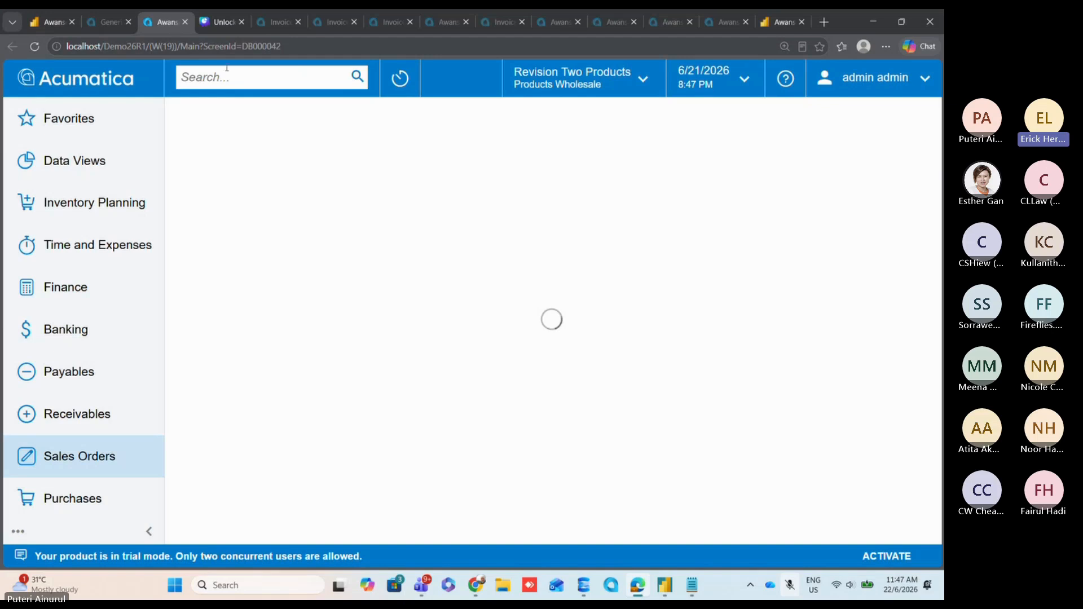
click(305, 43)
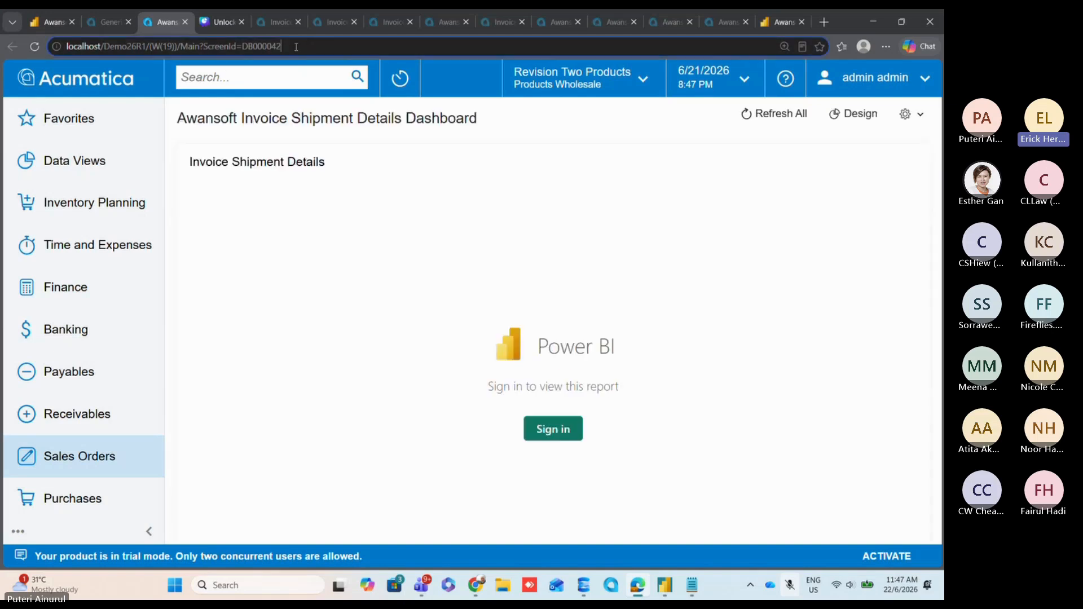
drag(296, 46, 243, 51)
click(853, 117)
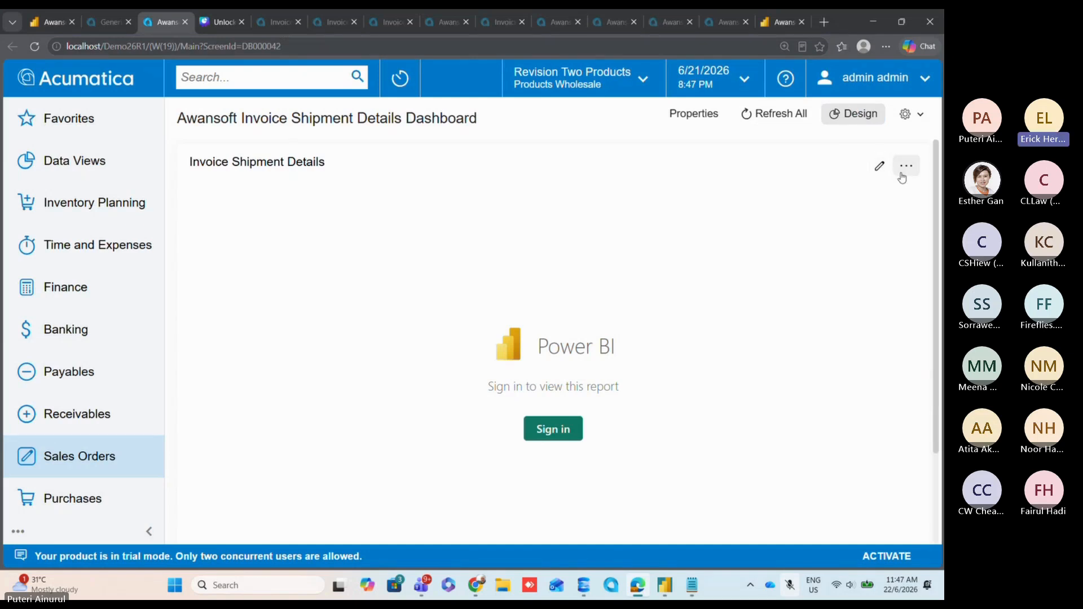
scroll(849, 190, down, 2)
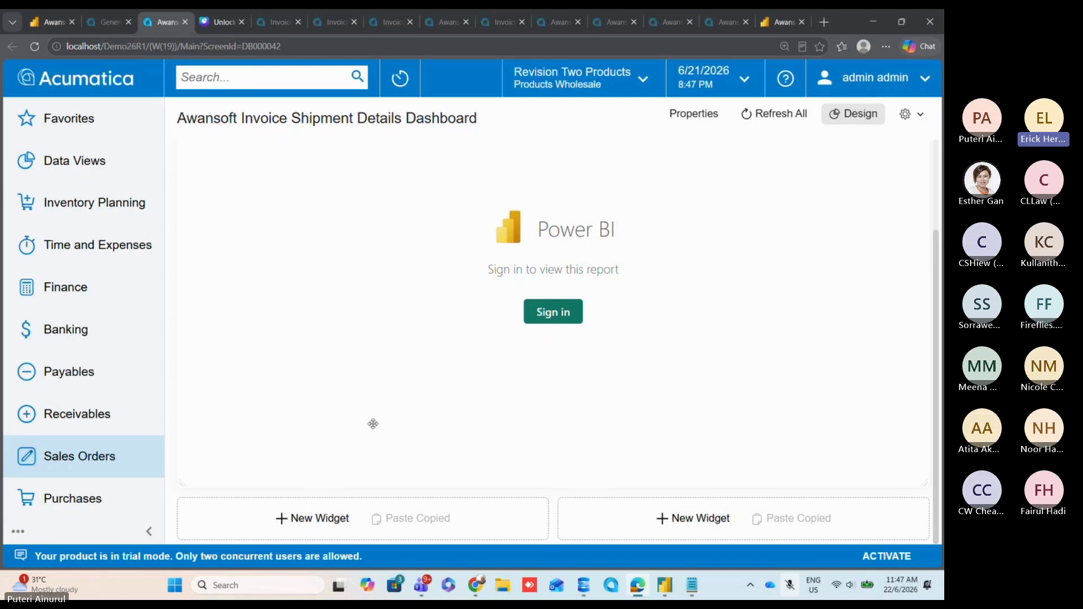
click(329, 520)
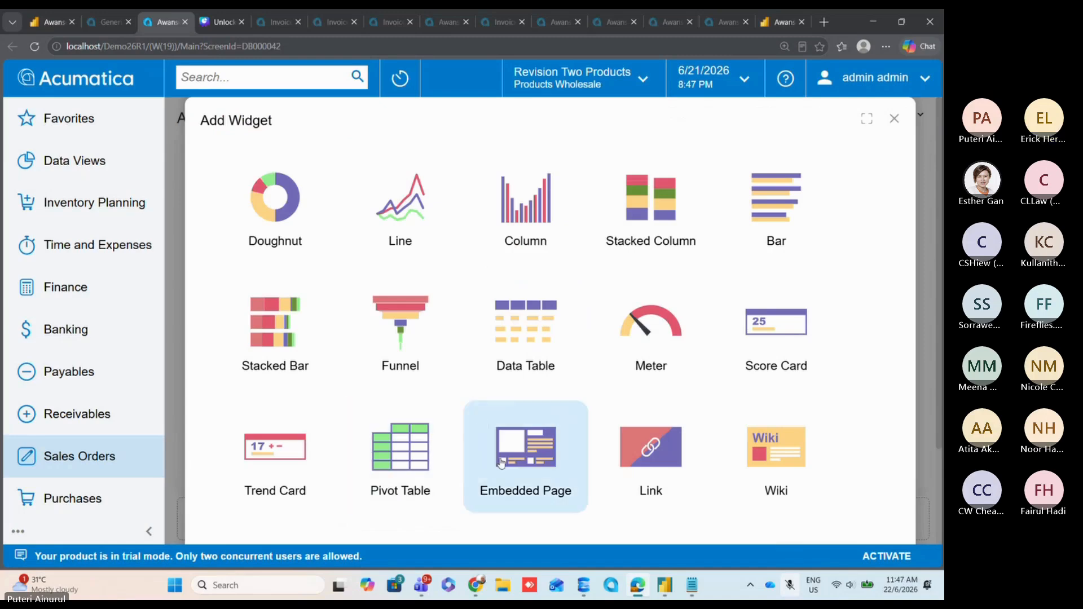
click(513, 464)
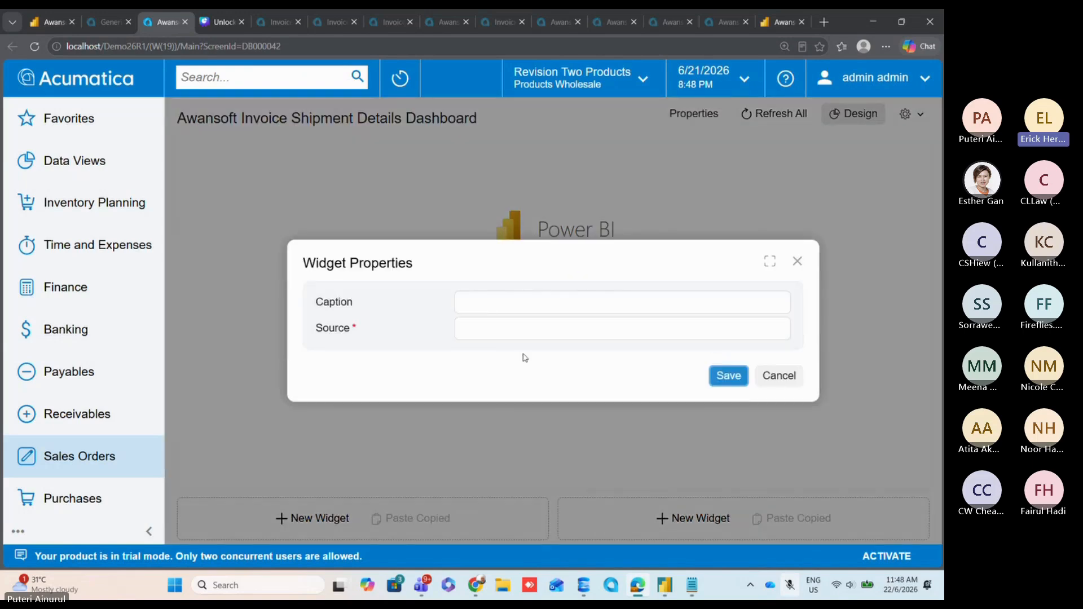
Step: Paste the report's embed link as the widget source, caption it Sales Order Invoice, and save the widget
click(529, 330)
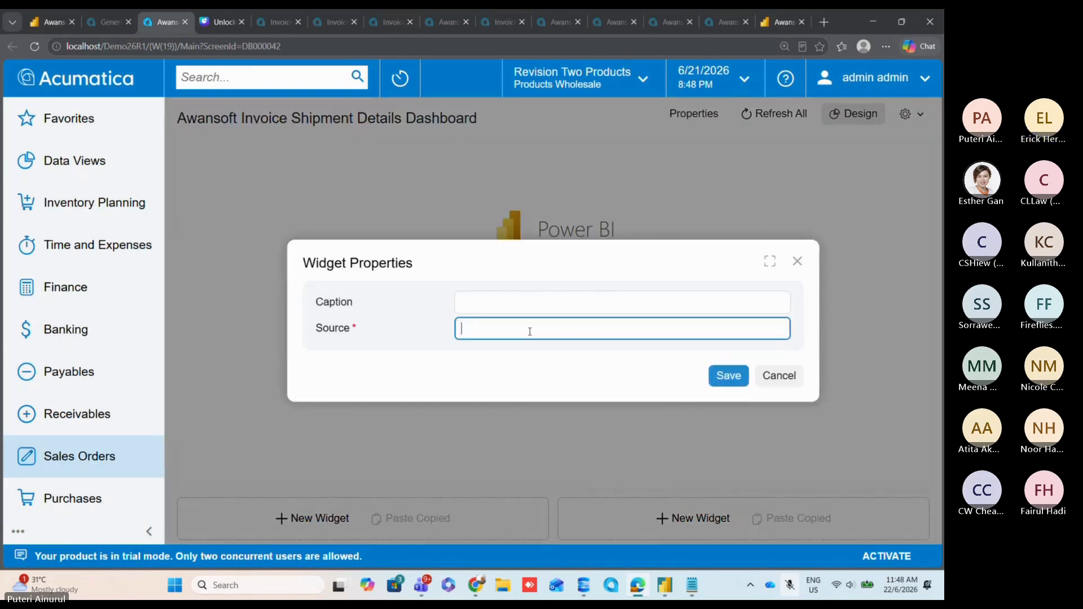
key(ctrl+v)
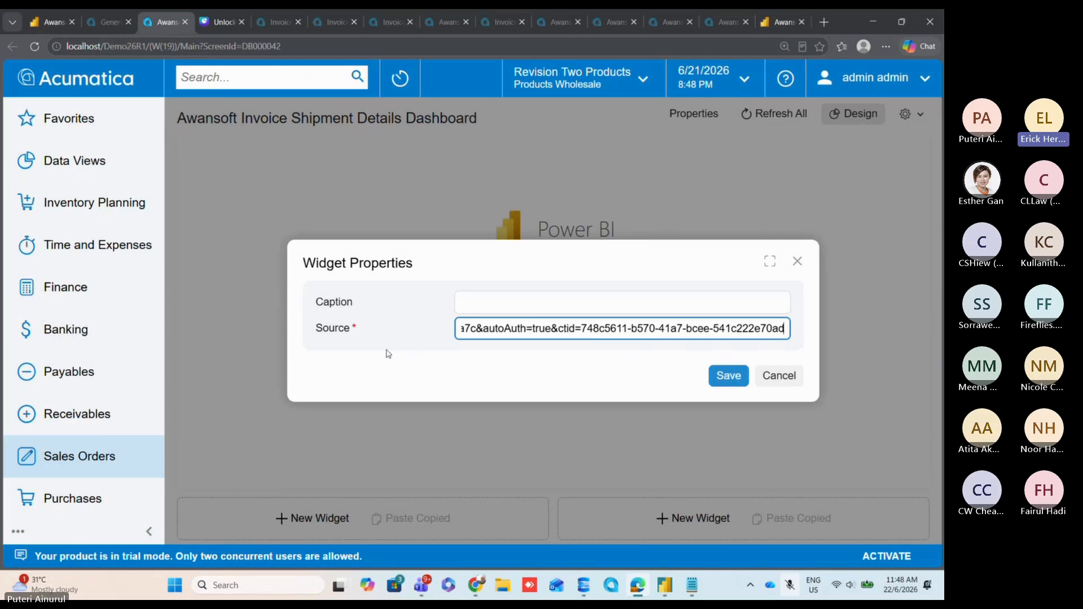
click(493, 304)
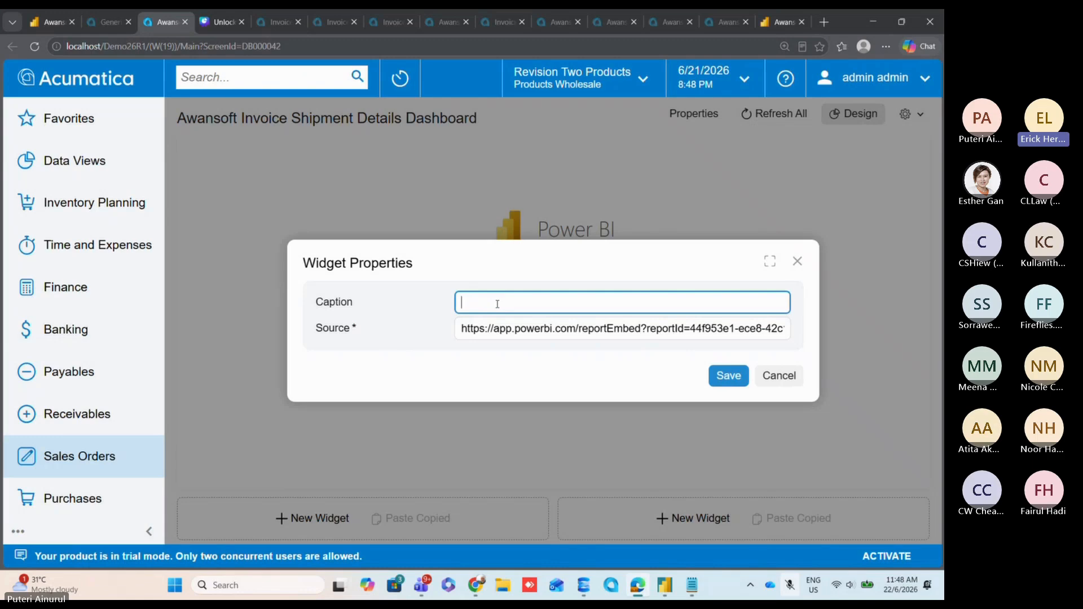
text(Sales Order Invoice)
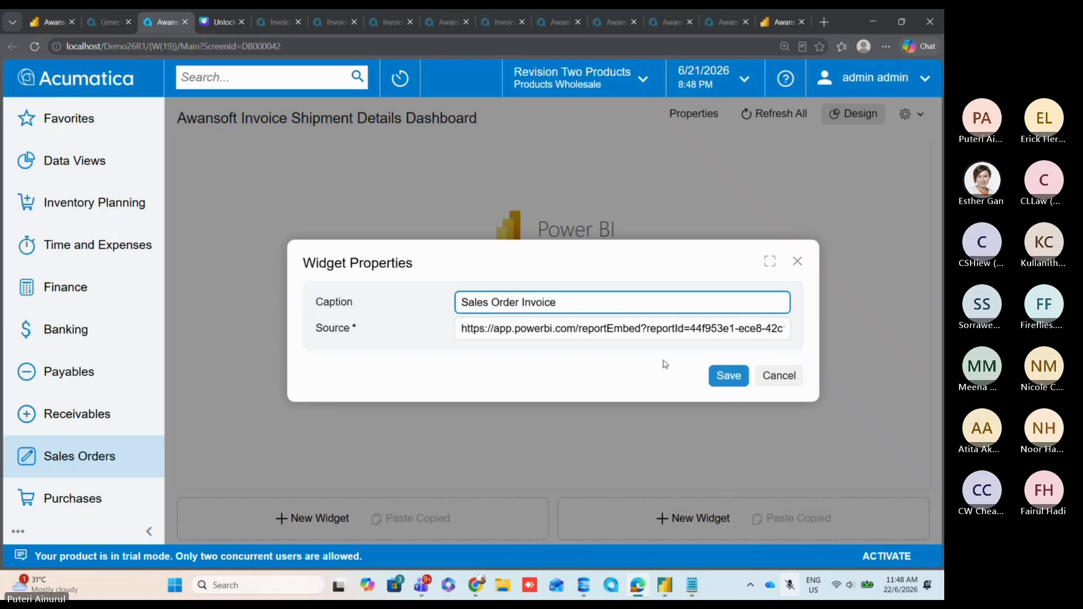
click(726, 374)
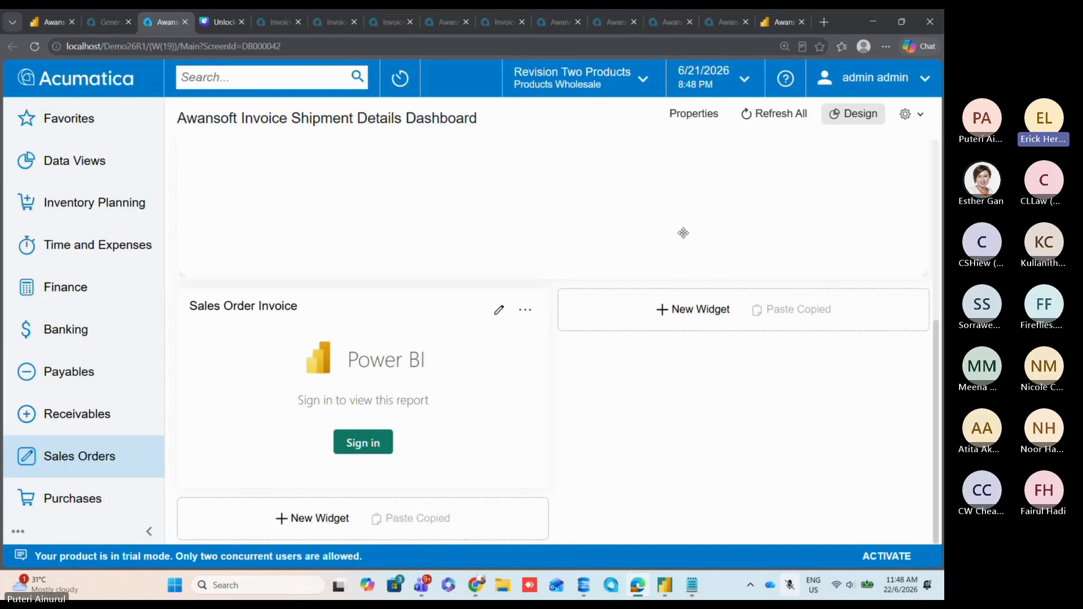
Step: Leave the dashboard's design mode and sign in to Power BI from the Sales Order Invoice widget
click(854, 114)
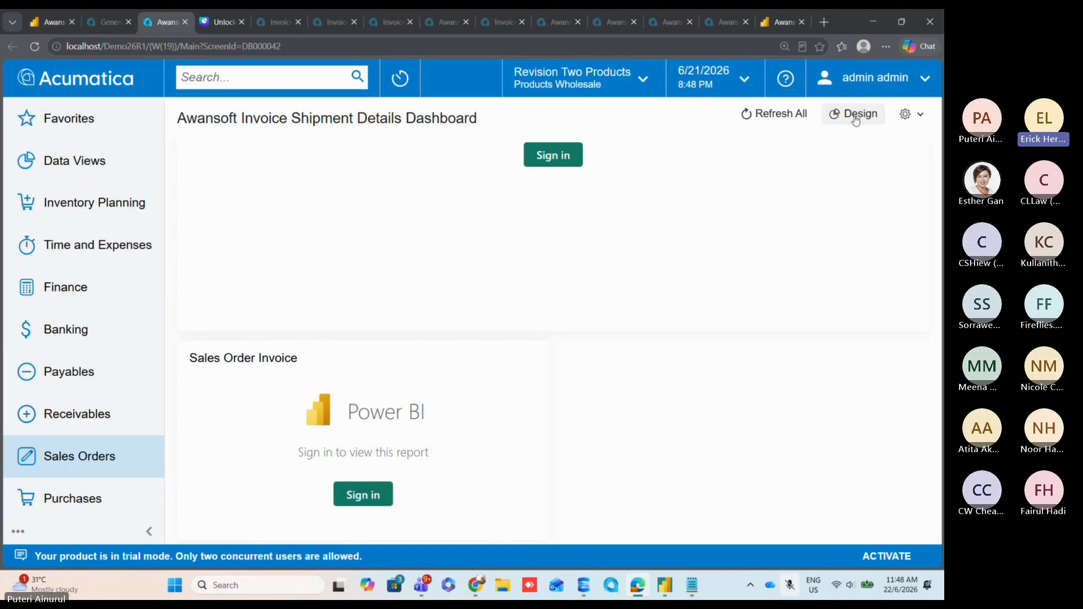
click(364, 496)
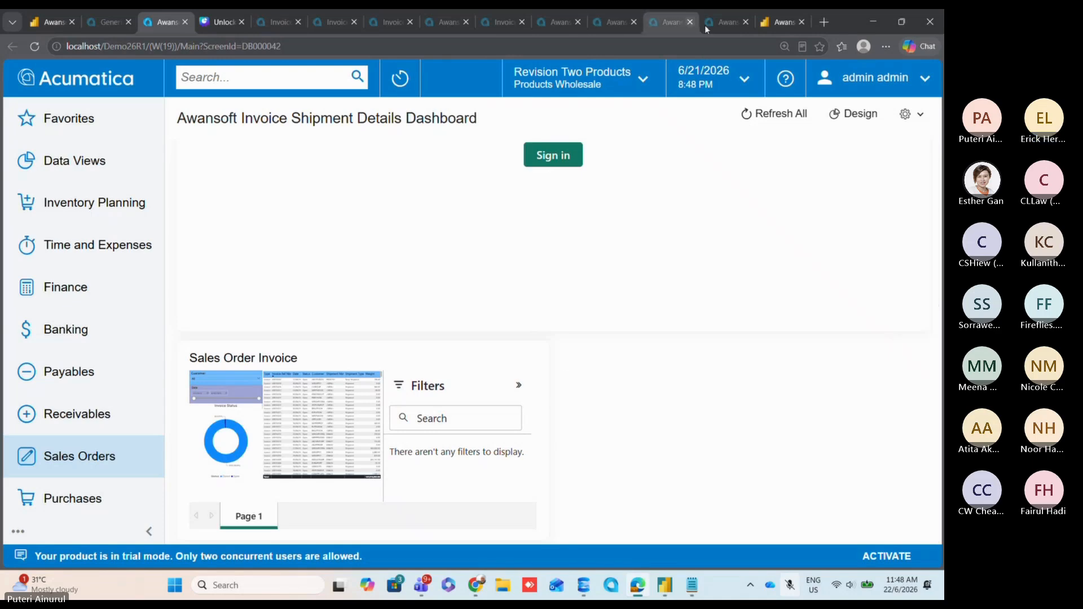
Step: Dismiss the report's embed dialog in the Power BI service, check the profile's license type, and return to the Acumatica dashboard
click(771, 22)
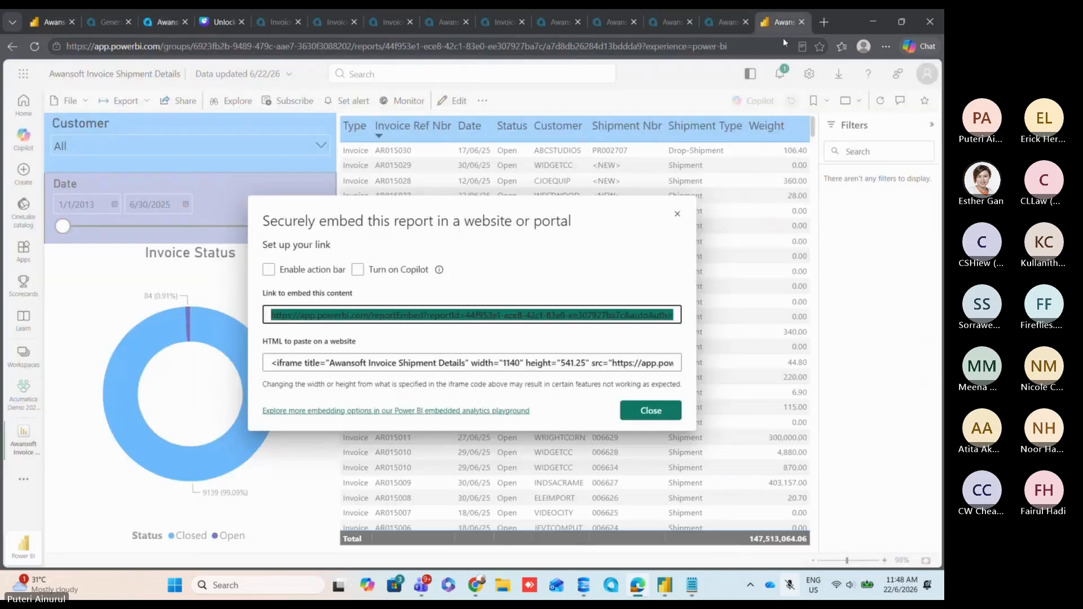
click(678, 217)
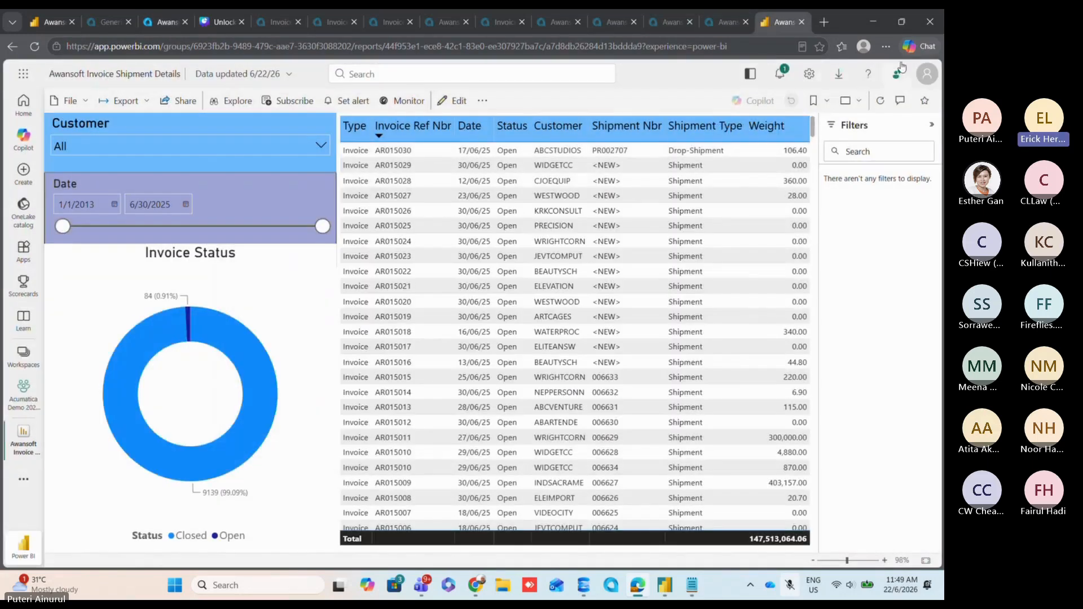
click(928, 76)
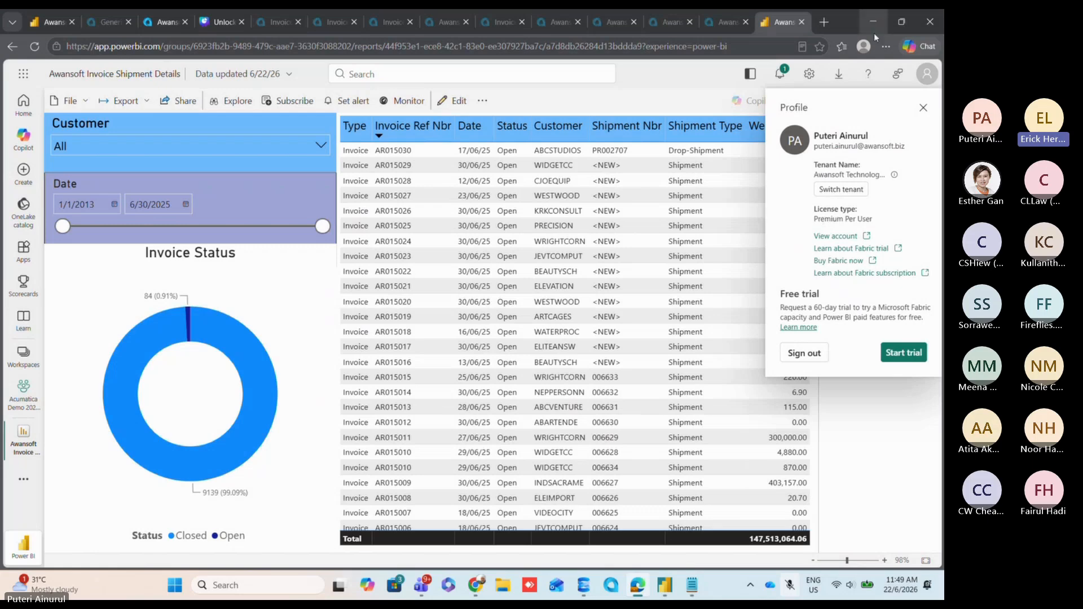
click(159, 23)
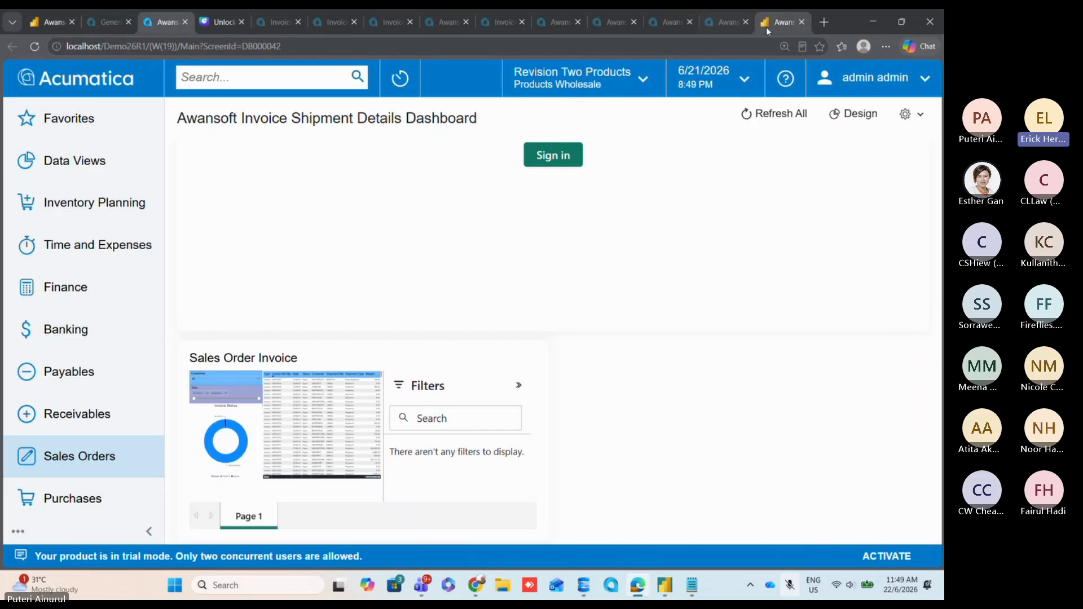
Step: Switch to the Power BI service, close the profile details, and view the invoice report's sharing options
click(781, 28)
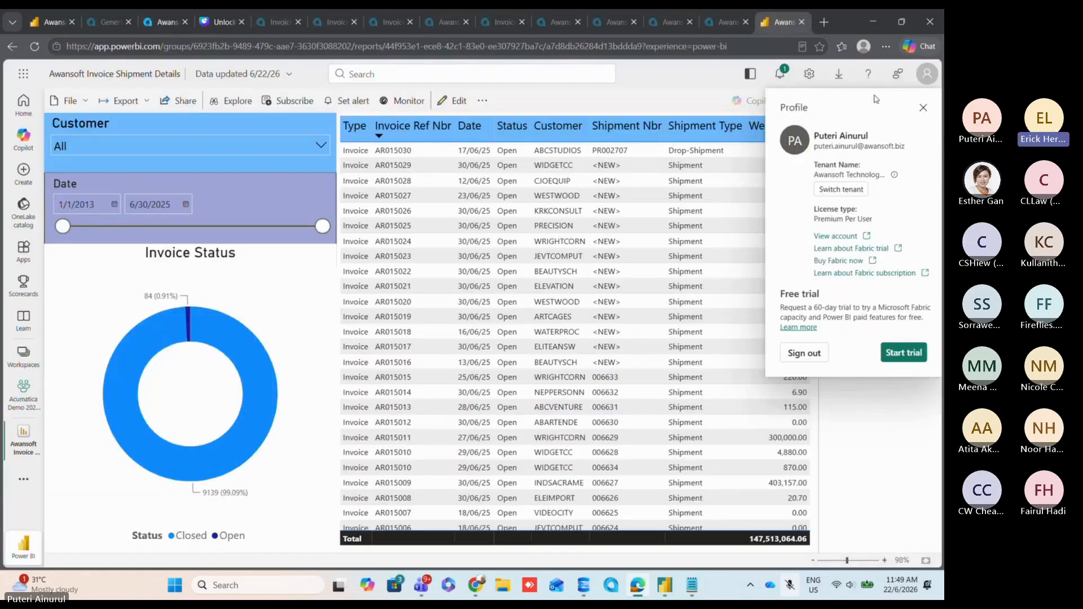
click(922, 108)
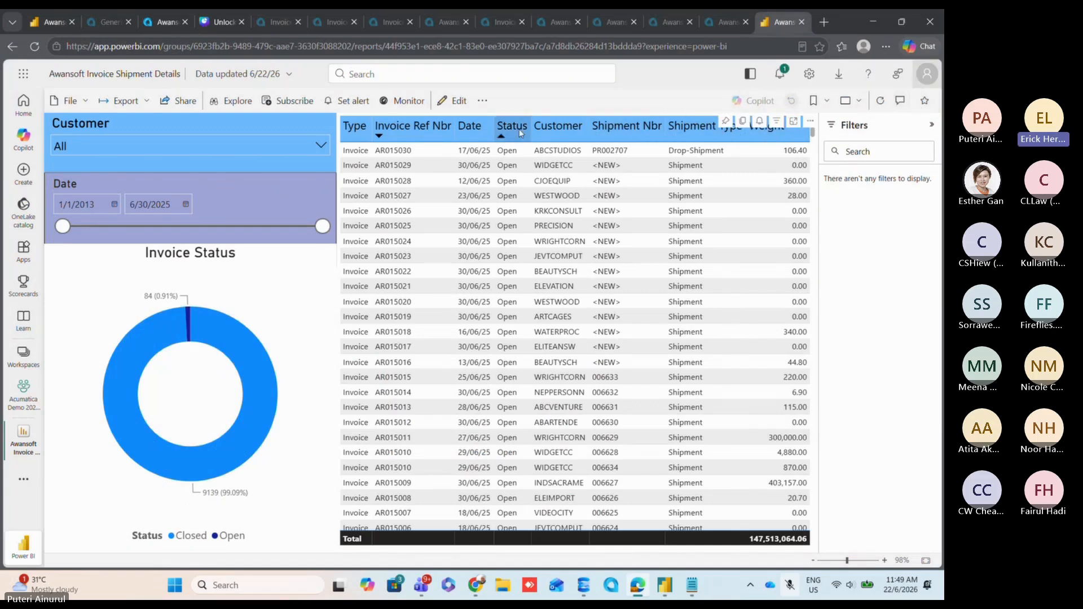
click(174, 105)
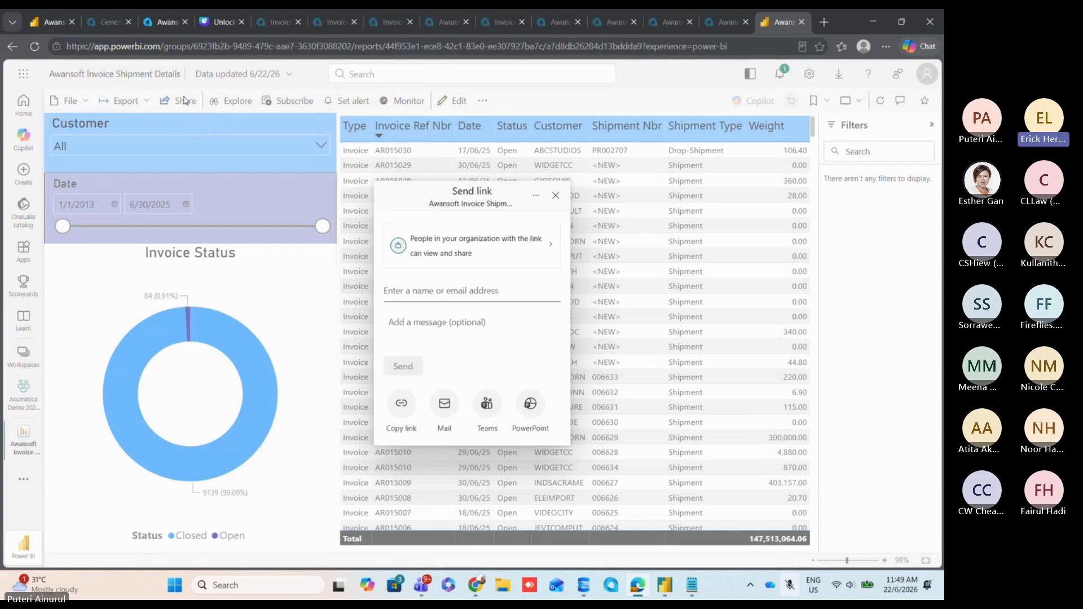
Step: Return to the Acumatica dashboard and sign in to Power BI from the Invoice Shipment Details widget
click(163, 26)
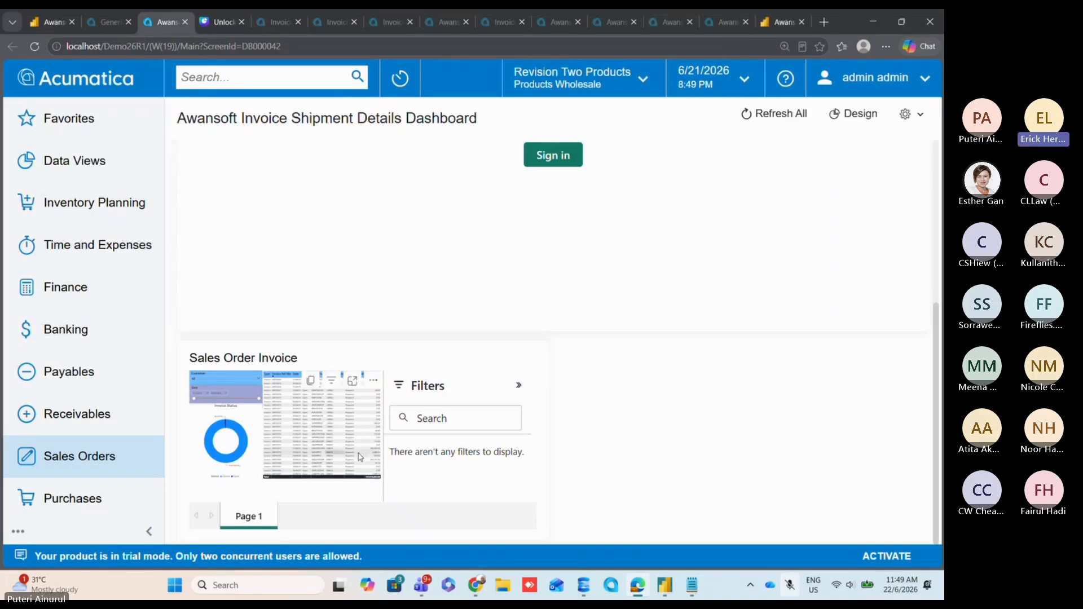
scroll(424, 300, up, 3)
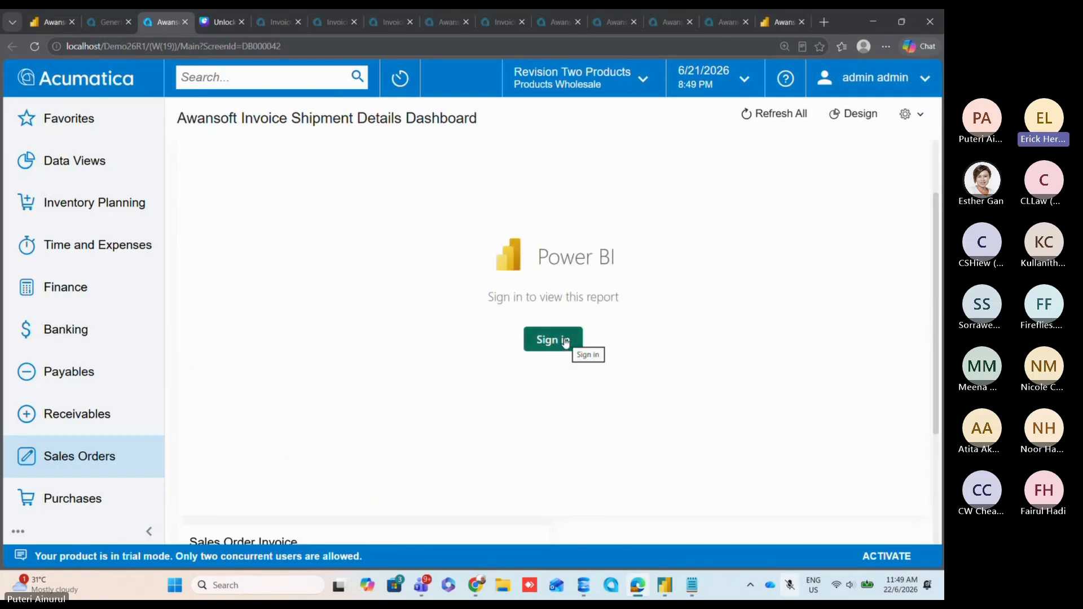
scroll(565, 343, down, 3)
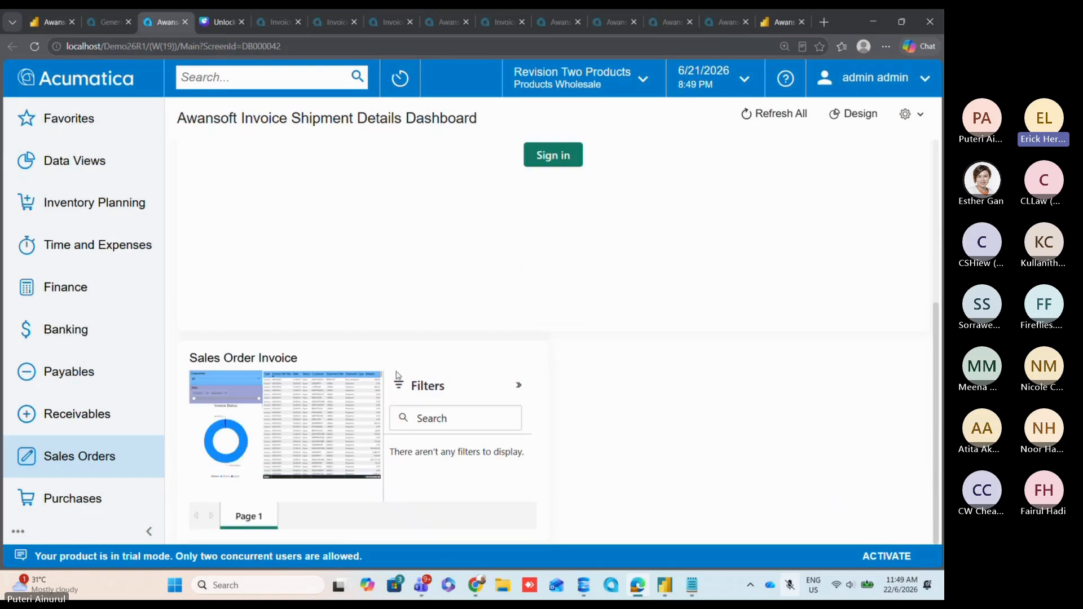
scroll(401, 379, up, 5)
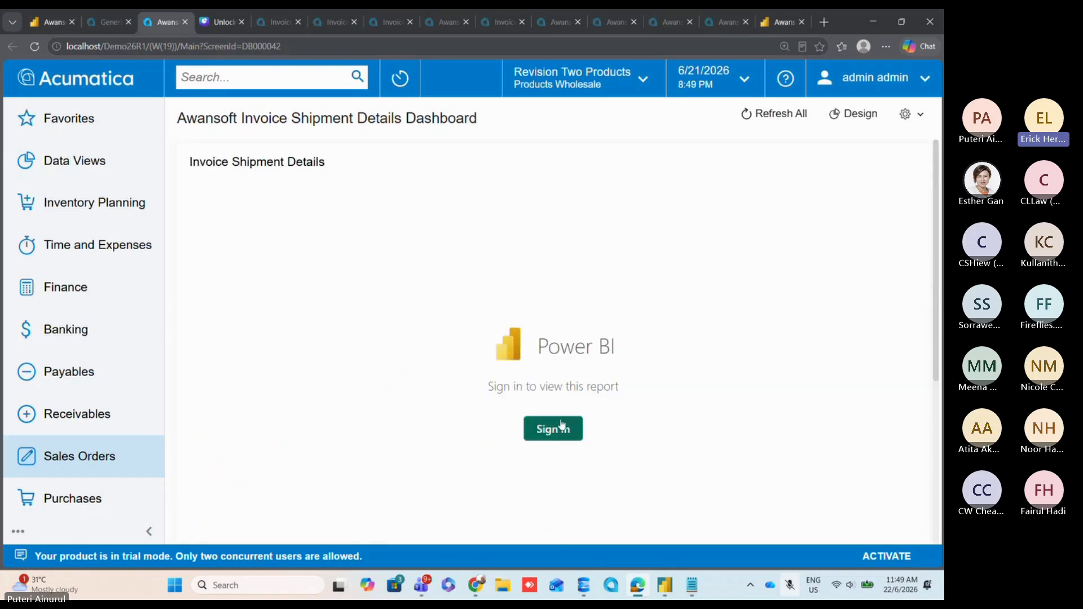
click(562, 427)
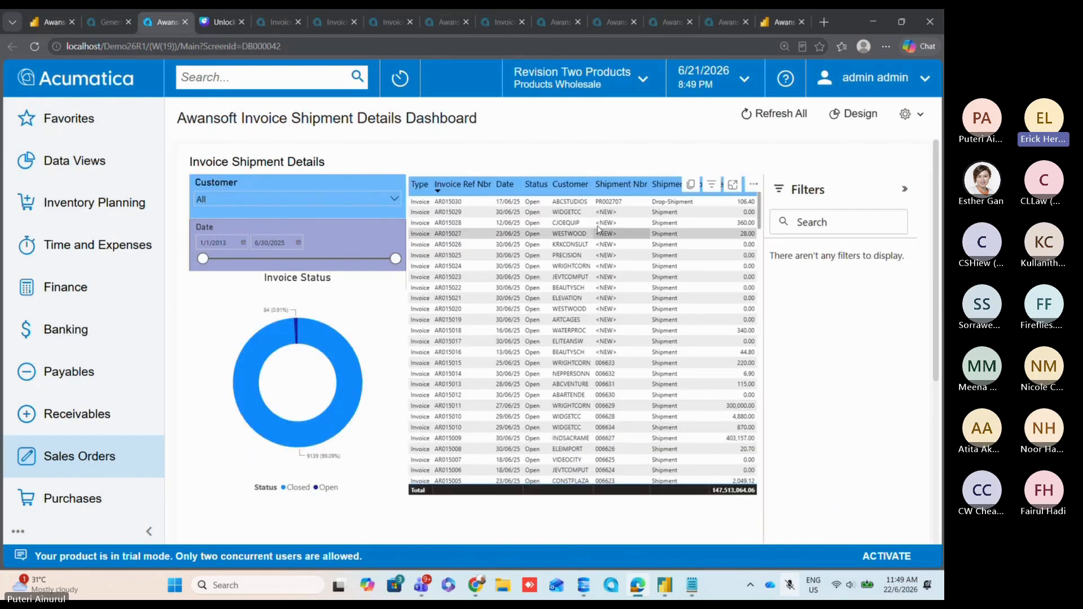
Step: Try row cross-highlighting in the embedded report, then end the date range at 11/9/2022 and restore it to 6/30/2025
click(522, 237)
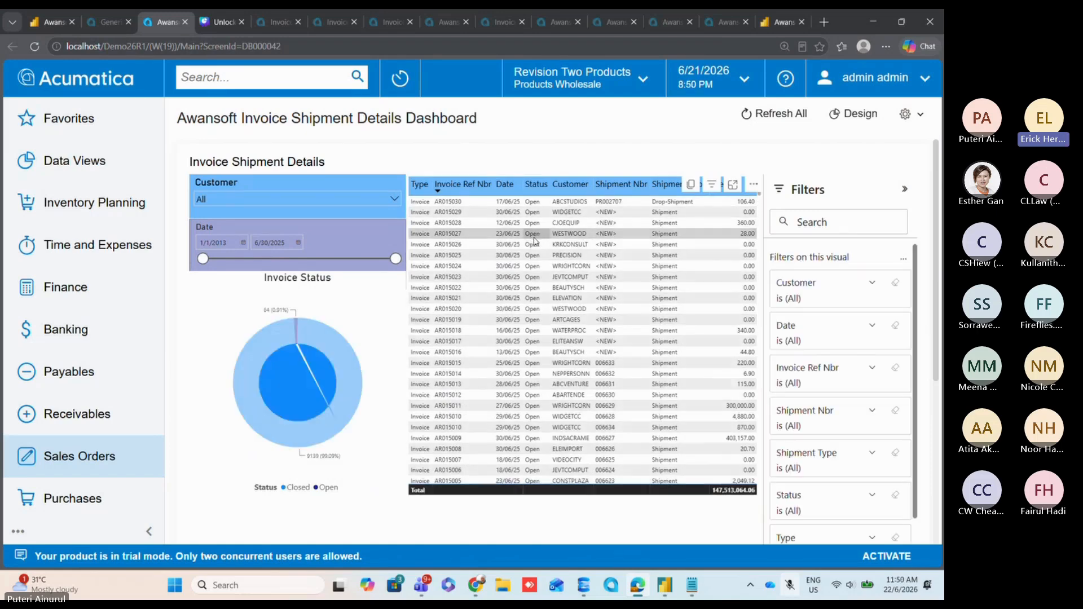
click(536, 241)
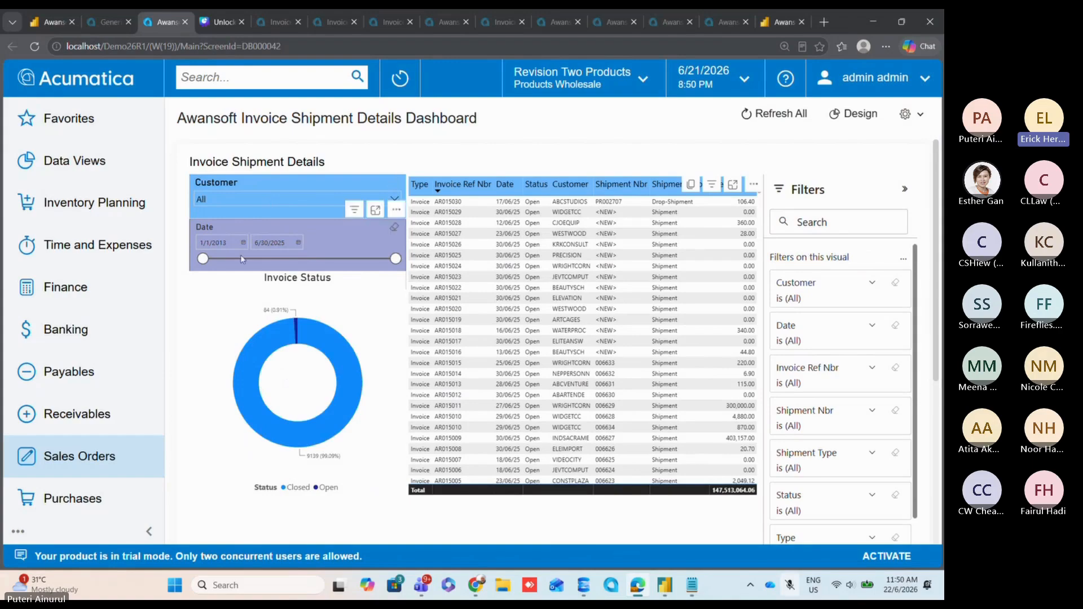
click(305, 258)
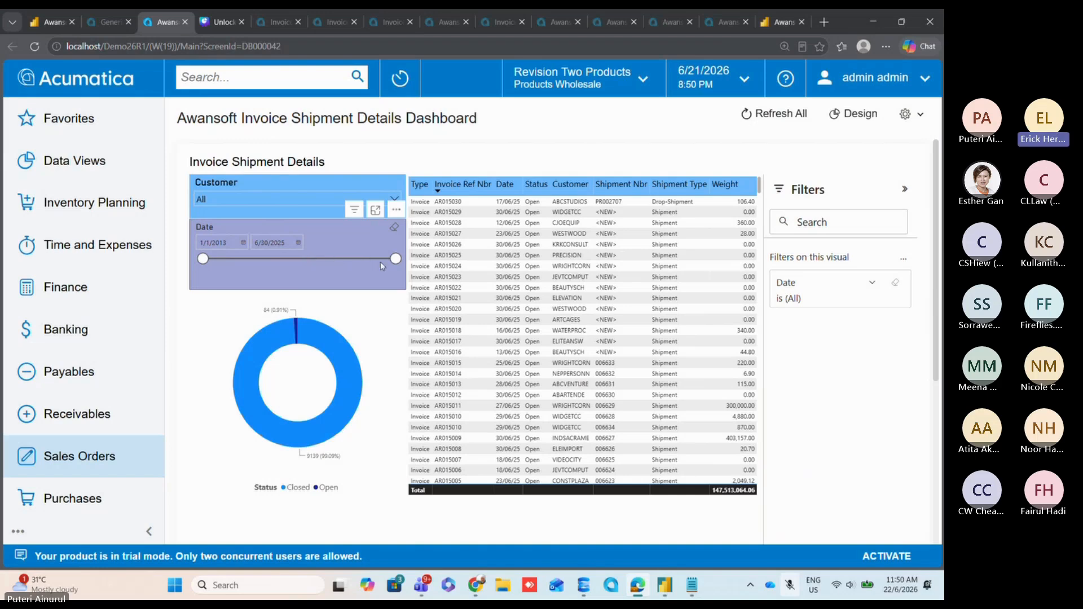
drag(395, 260, 356, 265)
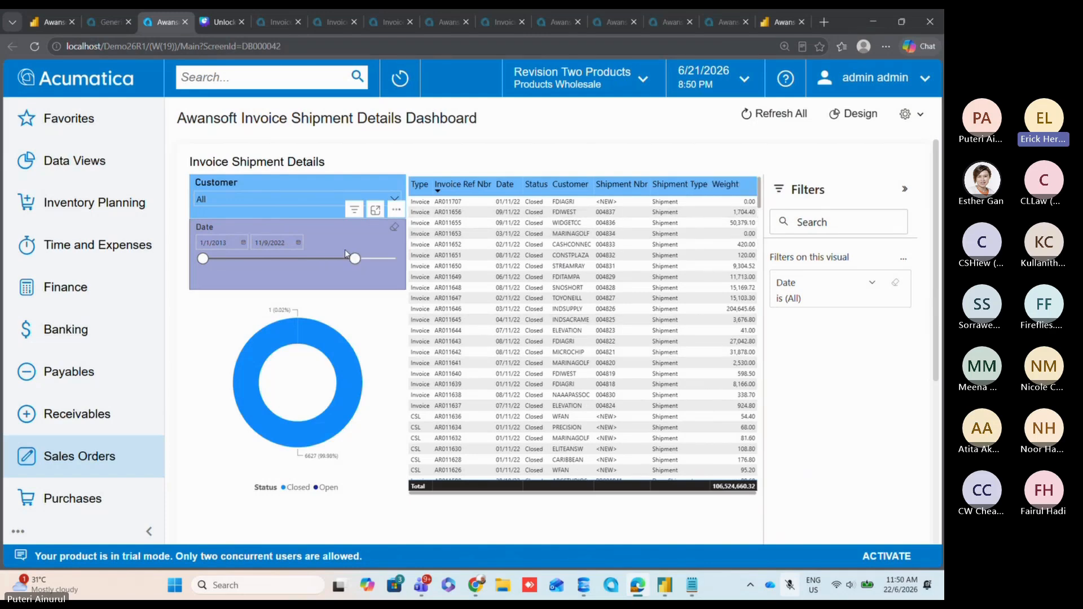
drag(361, 258, 397, 258)
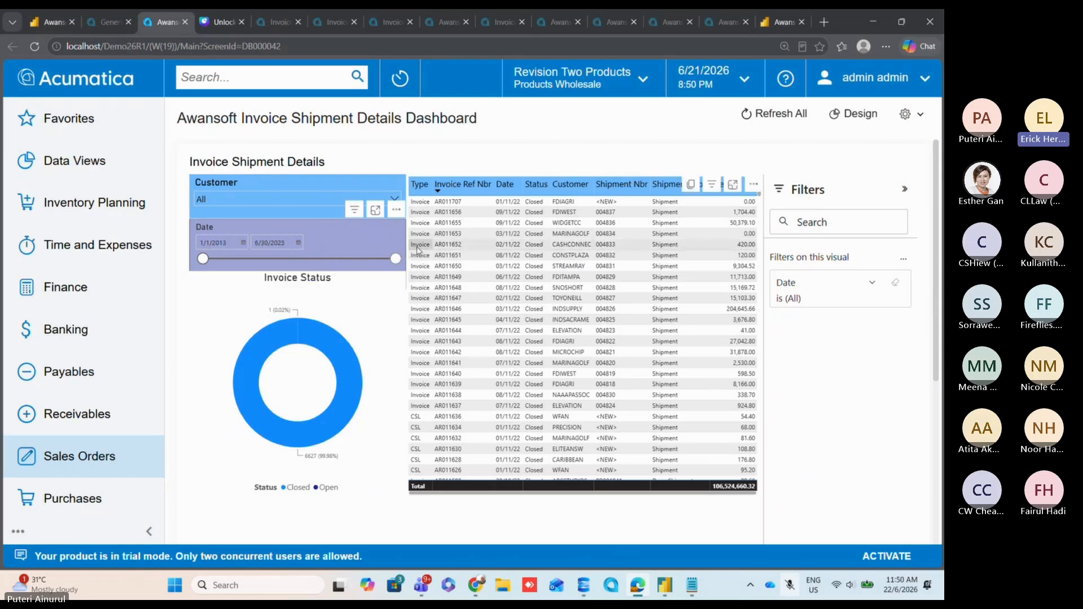
Step: Filter the embedded report to customer ABARTENDE, then clear the customer selection
click(309, 191)
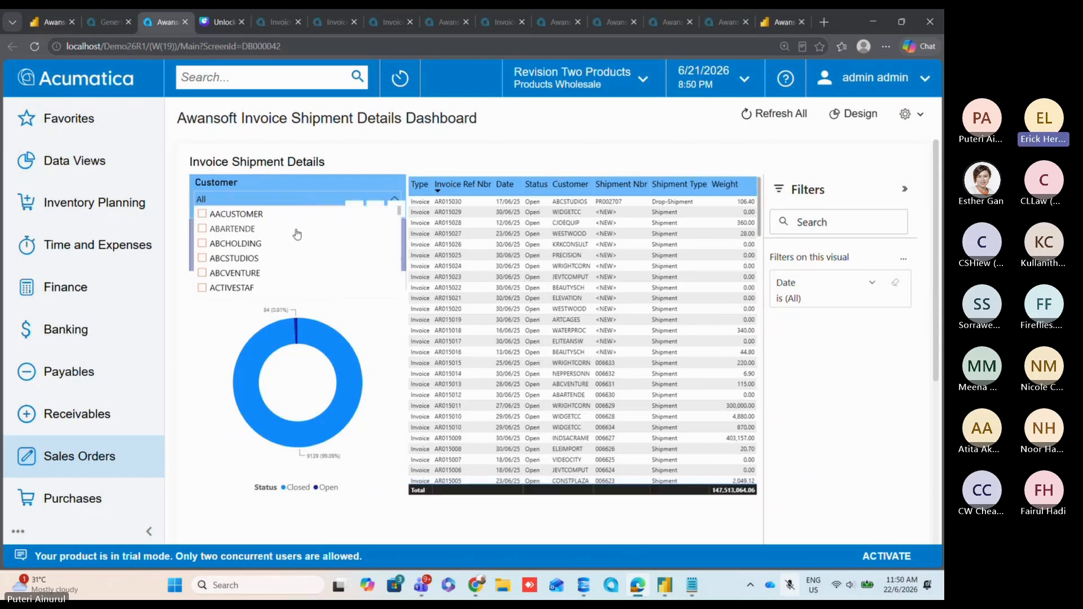
click(247, 230)
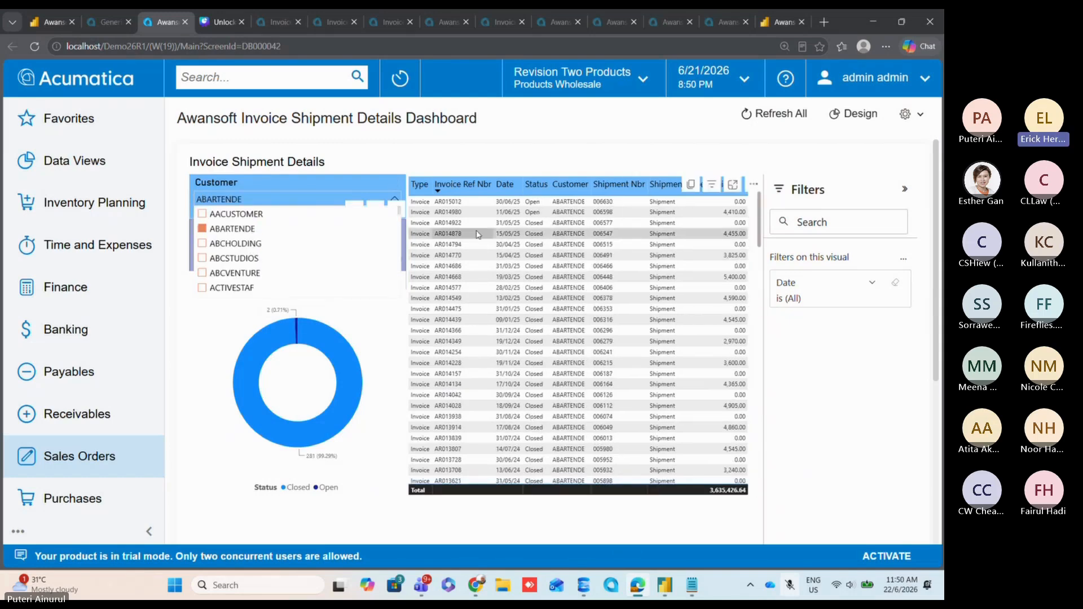
click(335, 183)
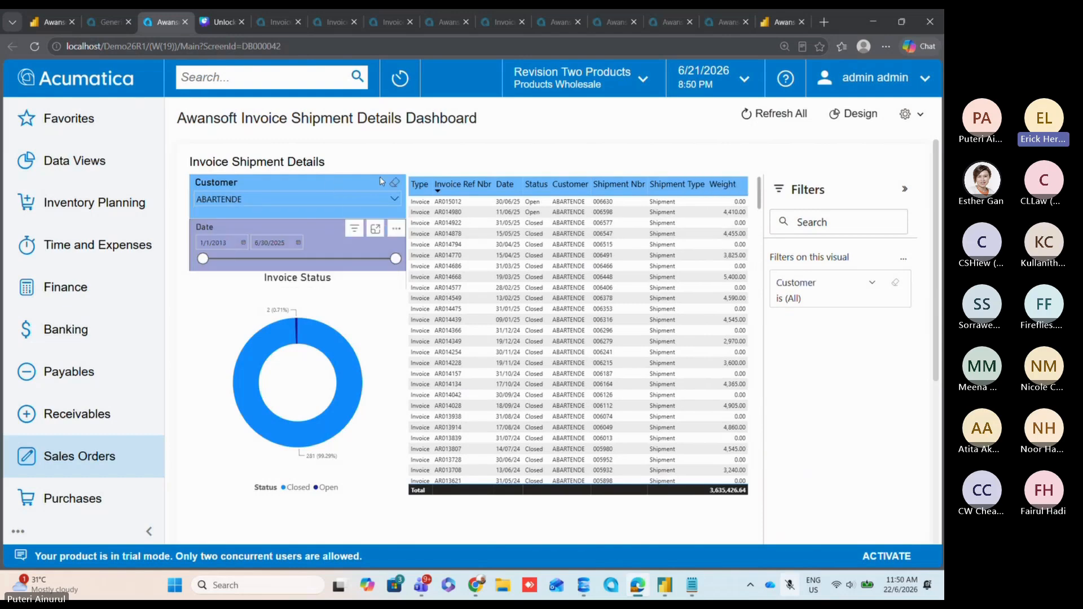
click(394, 182)
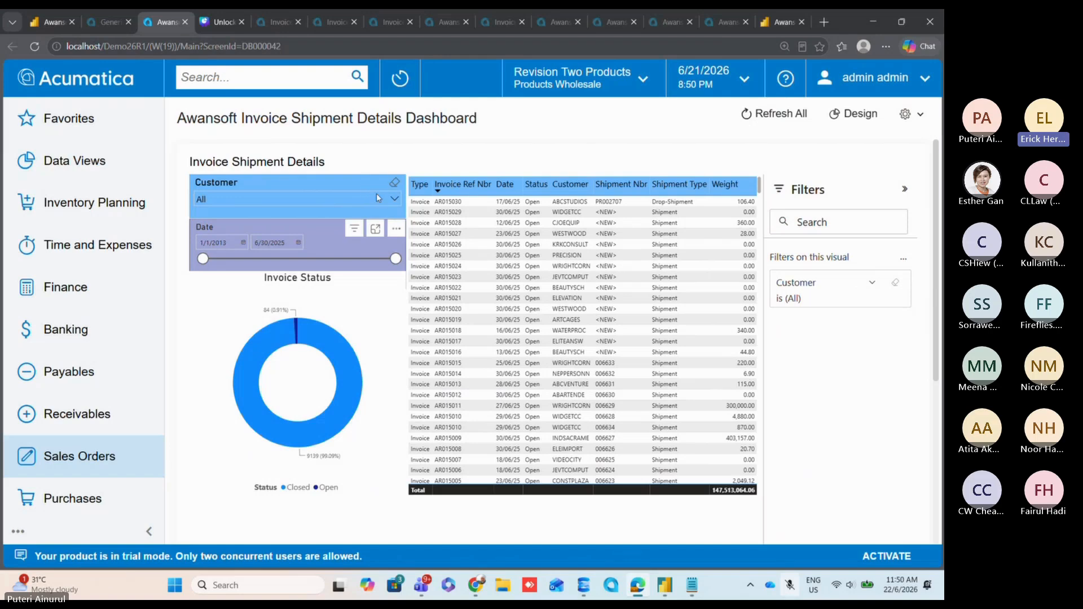
Step: Collapse the Filters pane of the Invoice Shipment Details report and look over both embedded widgets
click(905, 193)
scroll(897, 219, down, 2)
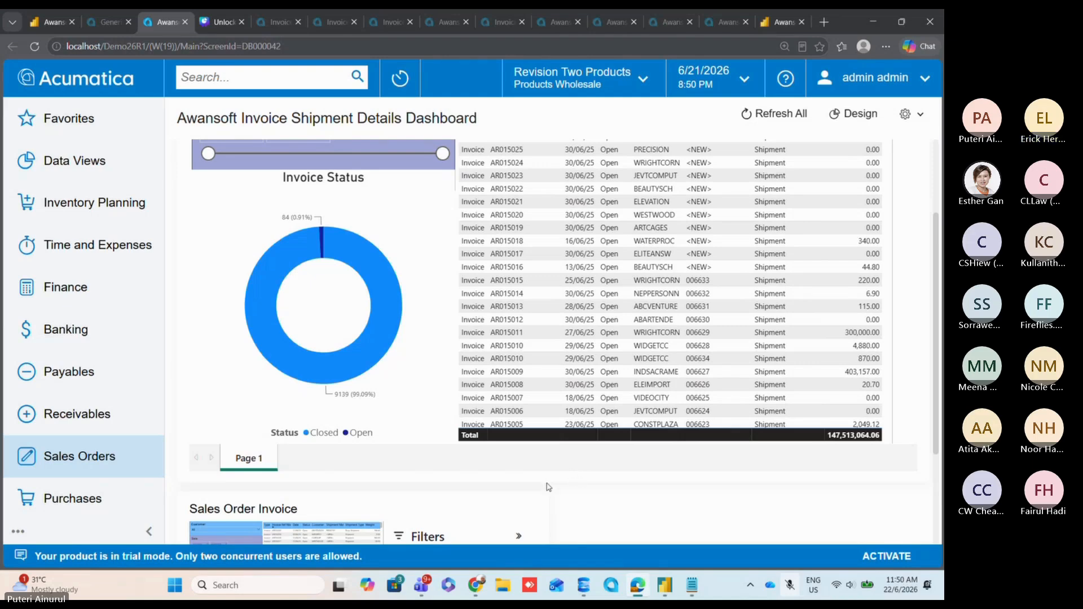
scroll(578, 479, up, 2)
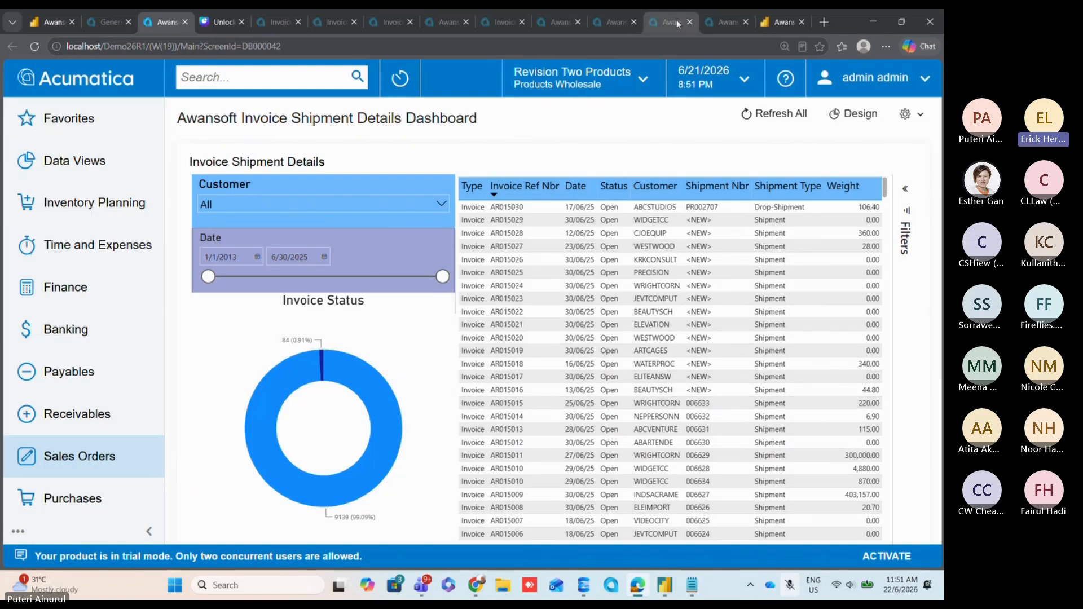
click(770, 23)
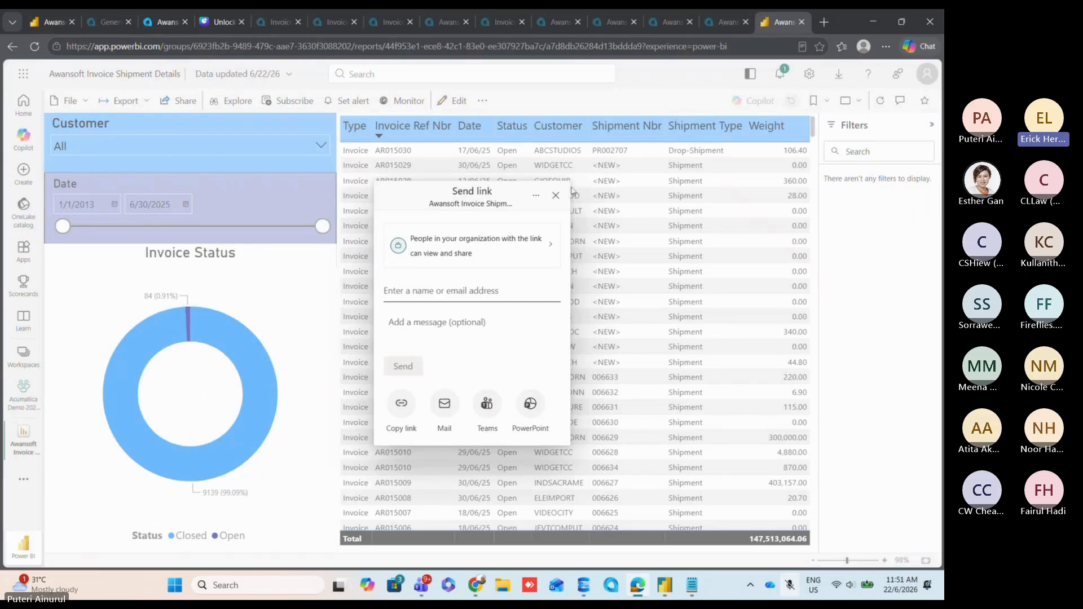
click(556, 196)
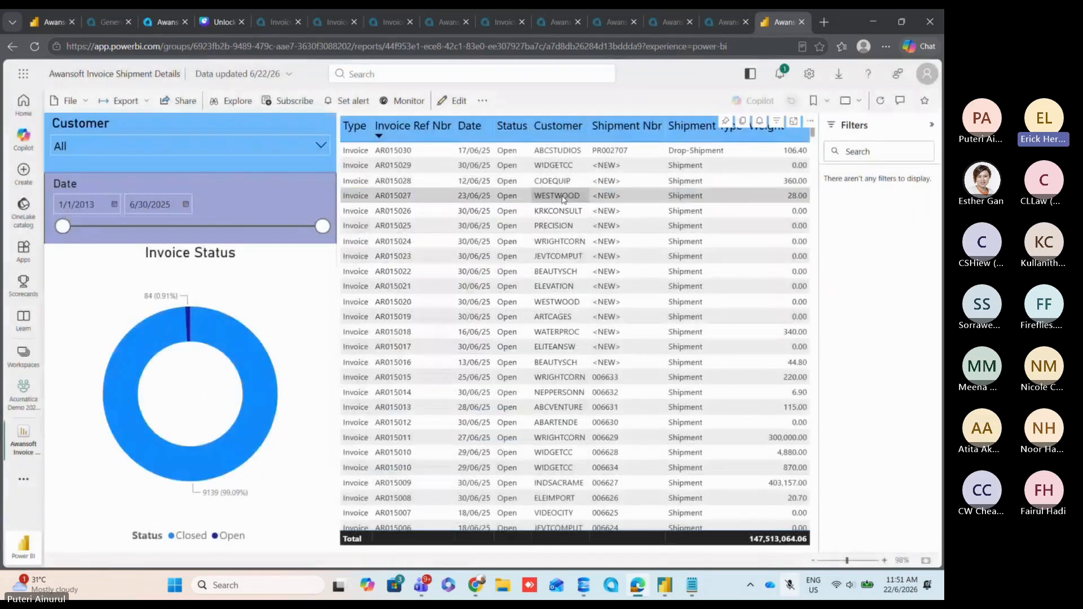
click(24, 103)
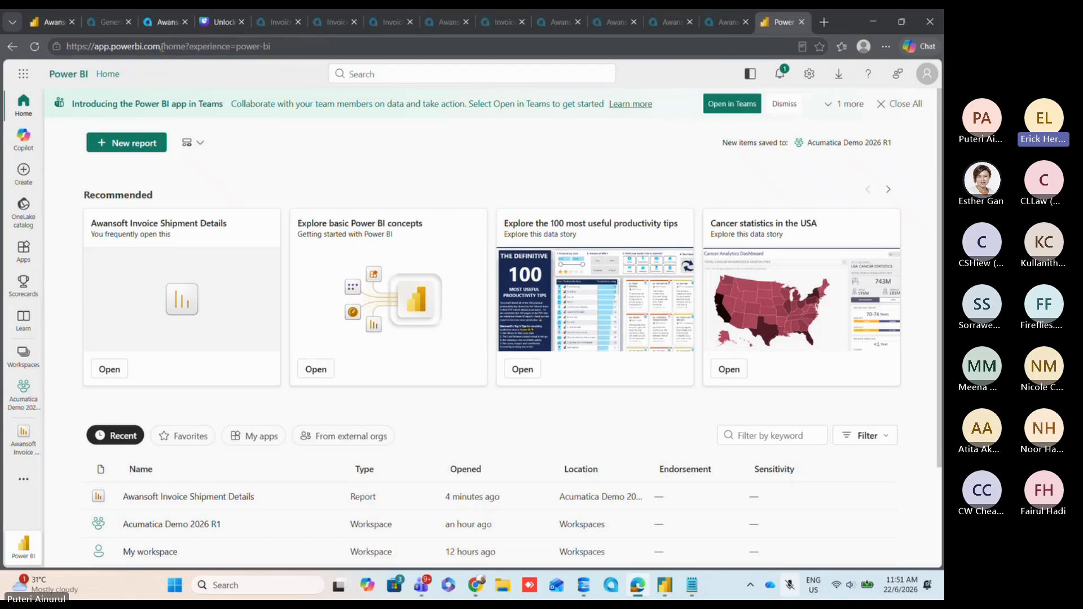
drag(161, 47, 66, 47)
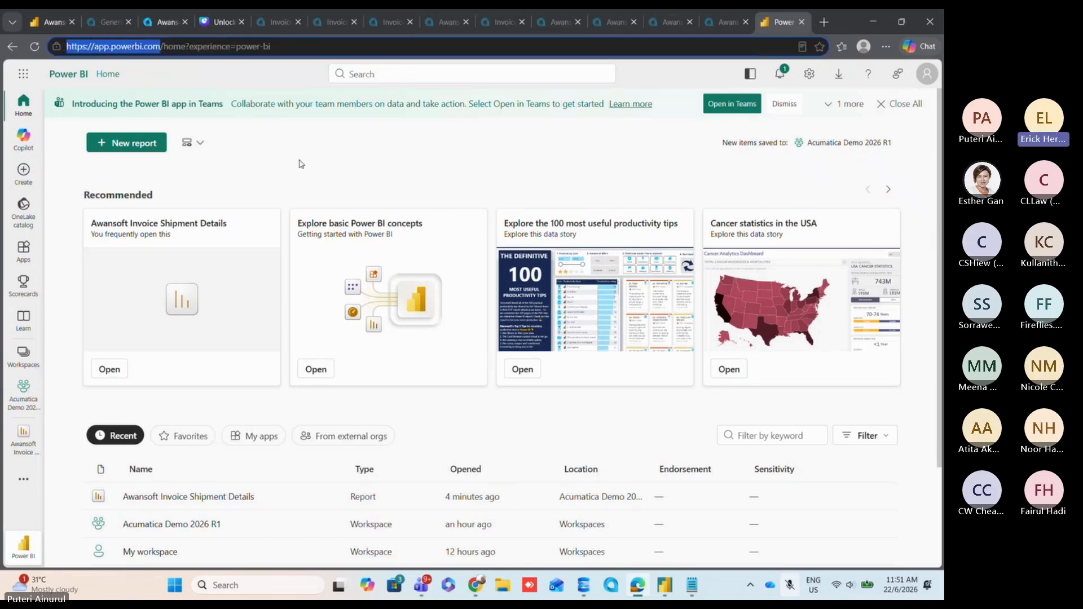
click(319, 154)
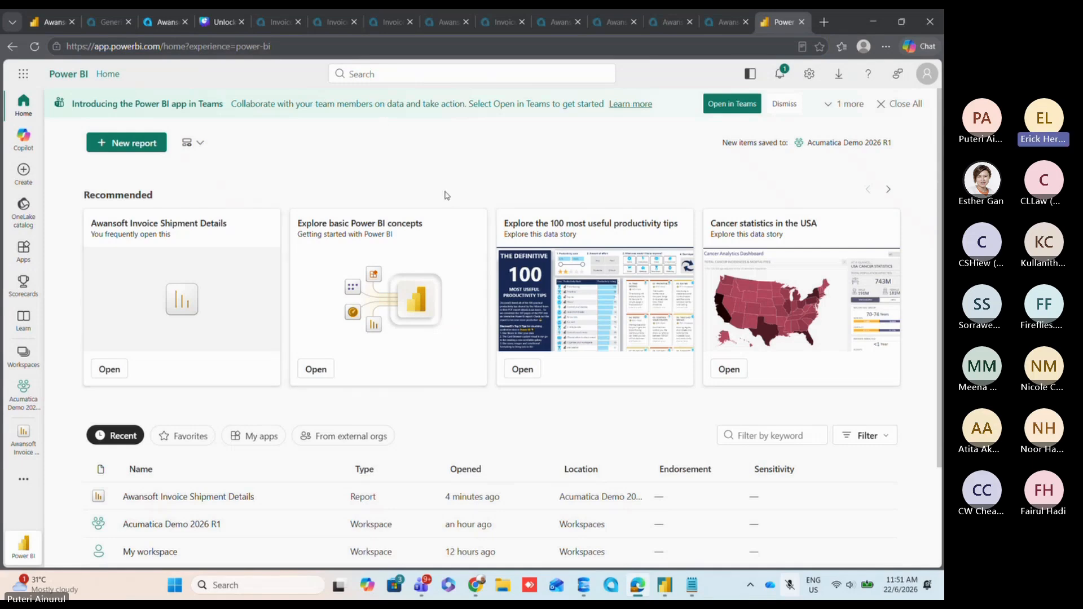
Step: View the Power BI Learning center and look through the additional sidebar options
click(21, 325)
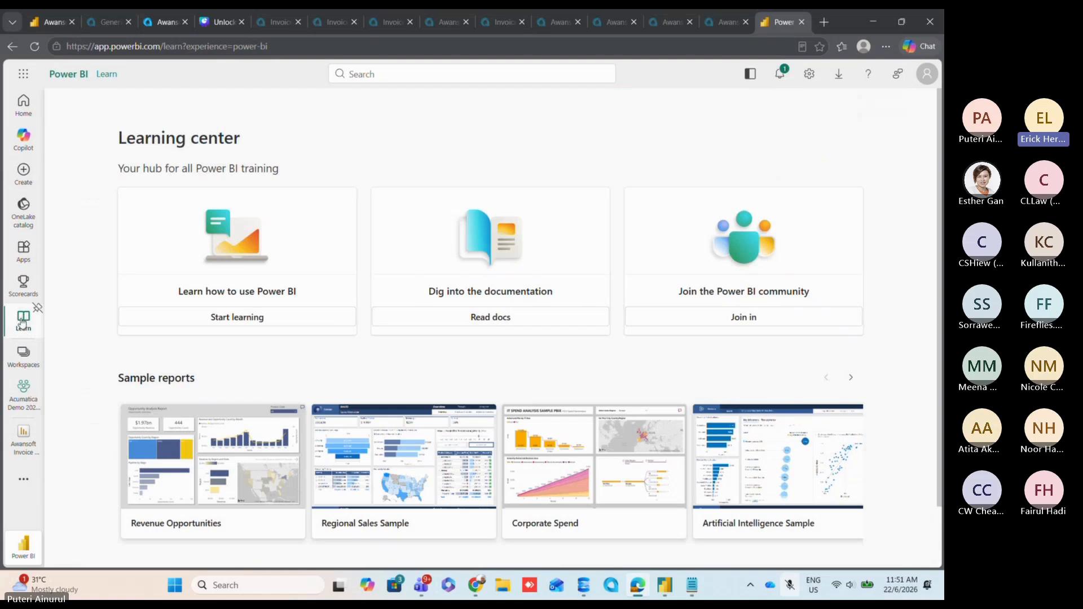
click(23, 478)
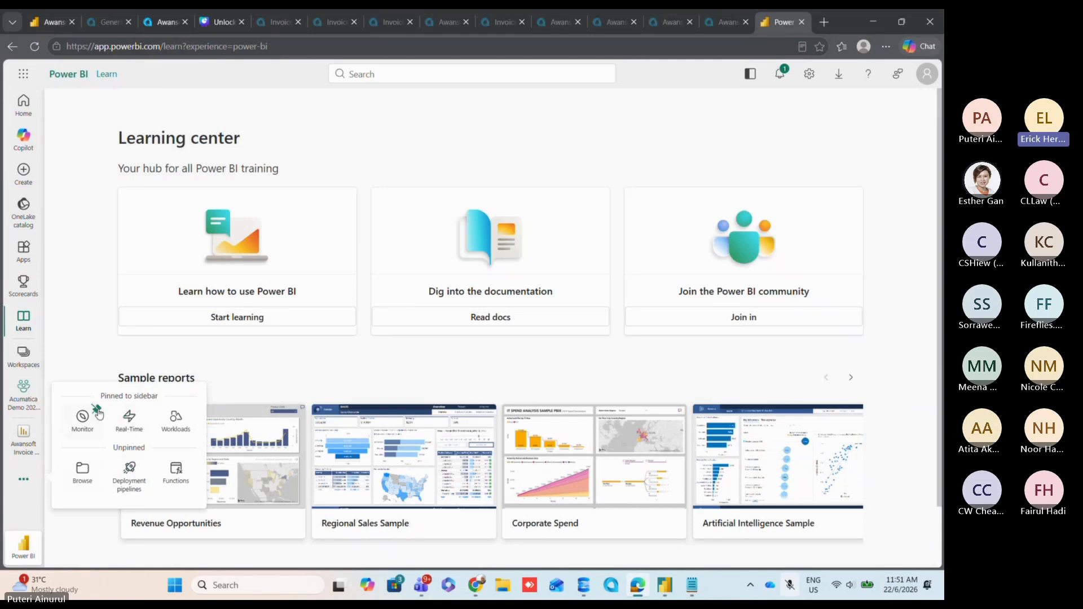
click(99, 413)
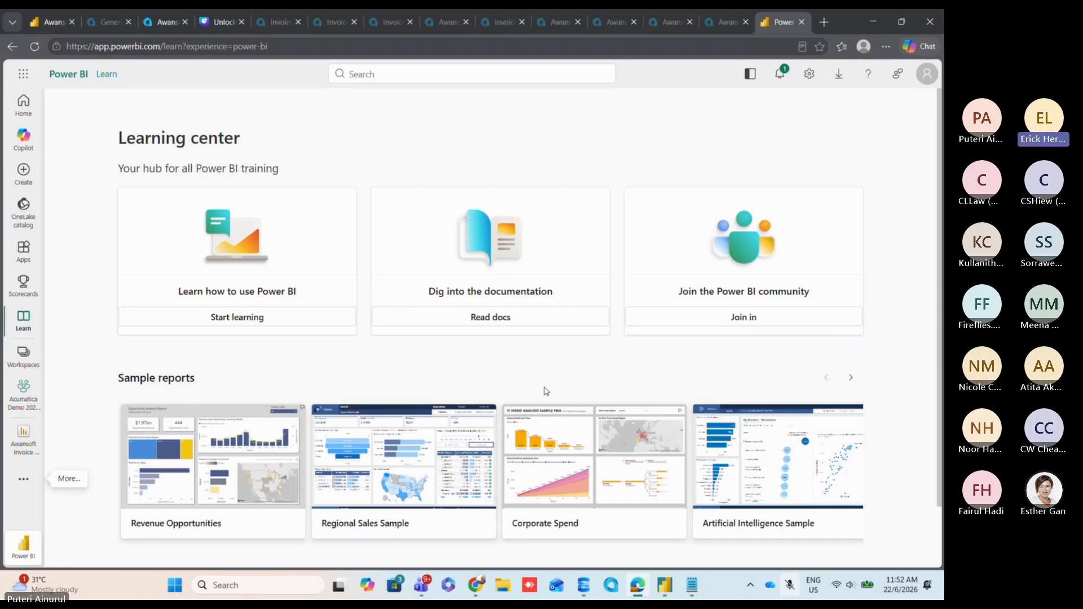
Step: Switch to the Canva presentation, show it full screen from the Power BI slide, and advance to the AI Quick Insight slide
click(220, 19)
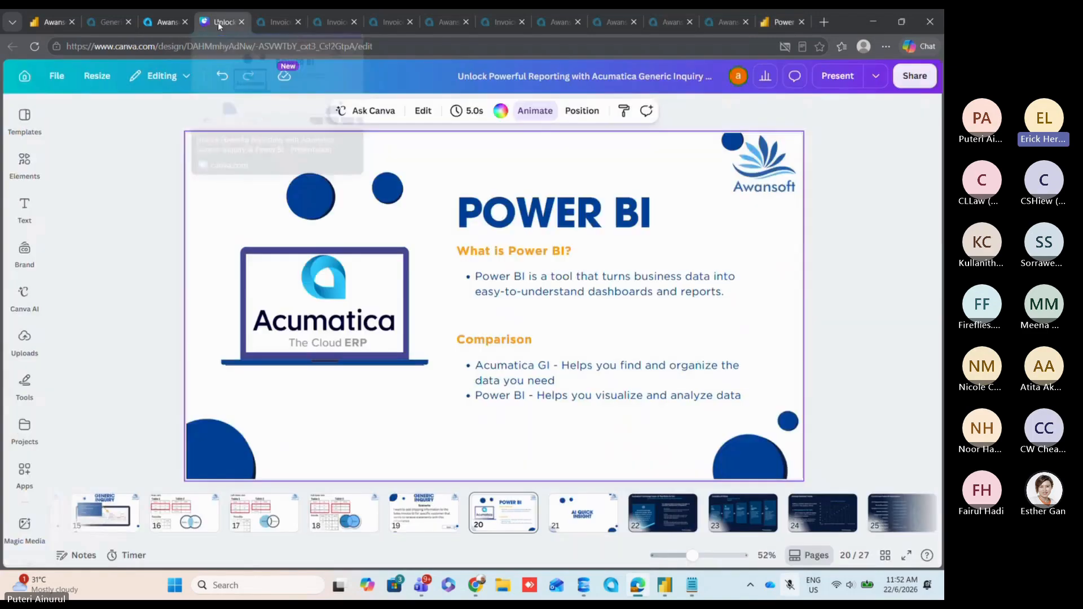
click(907, 555)
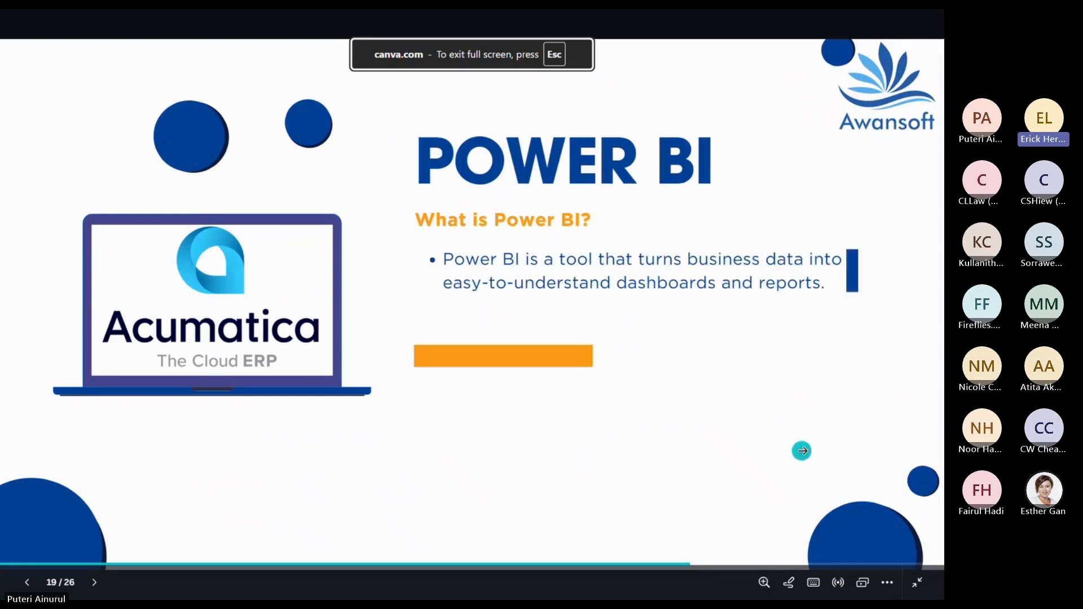
click(802, 450)
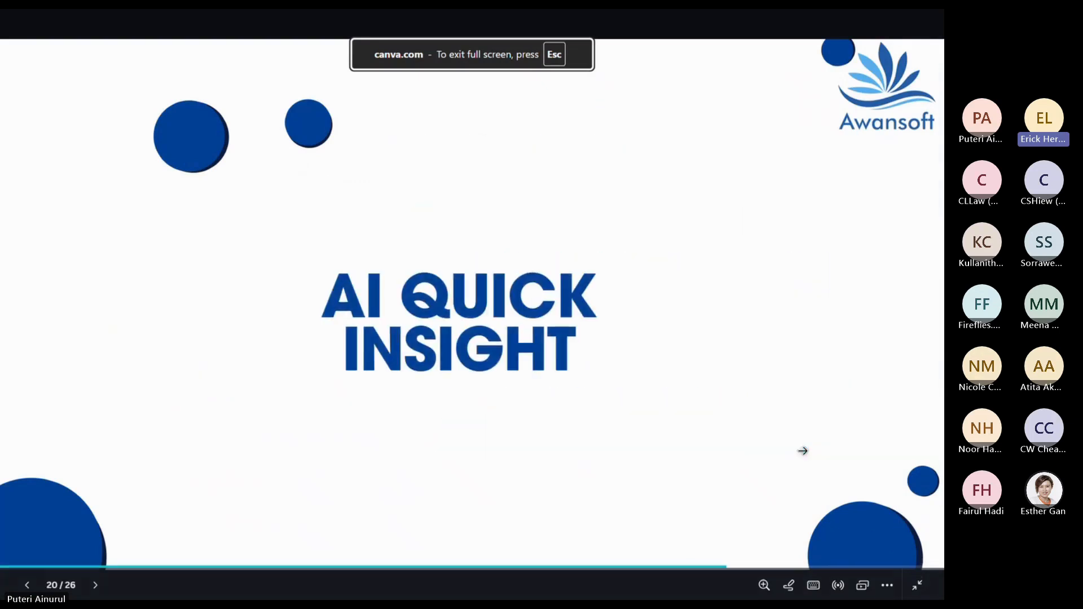